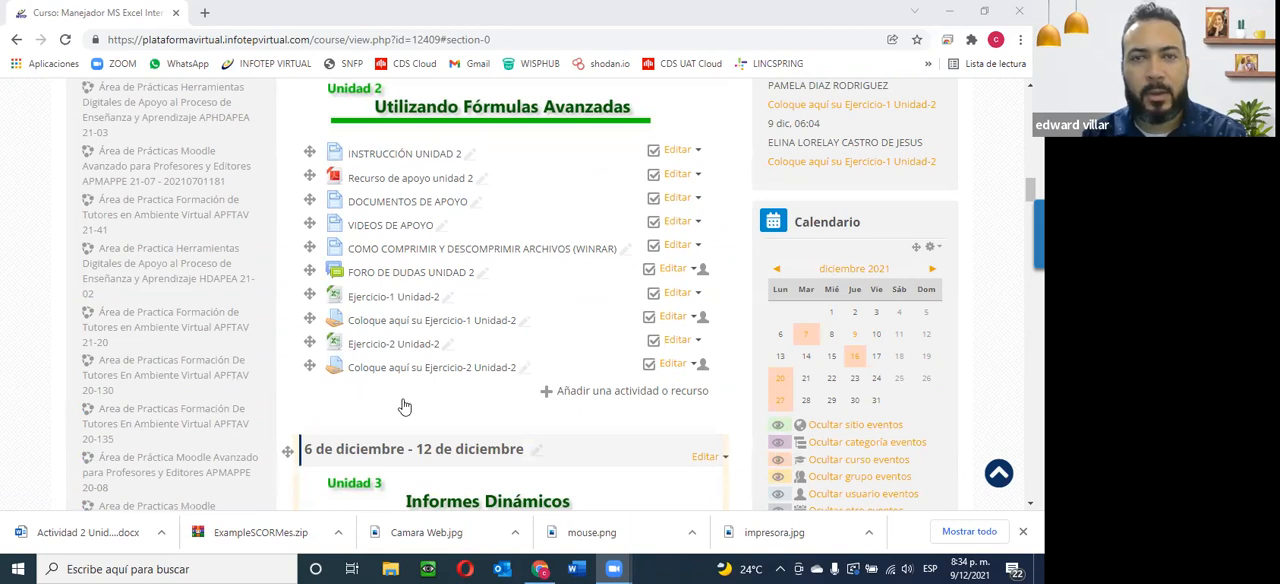
Review the course sections for Units 3, 4 and 5 and check the dates in the December 2021 system calendar.
scroll(404, 406, "down", 2)
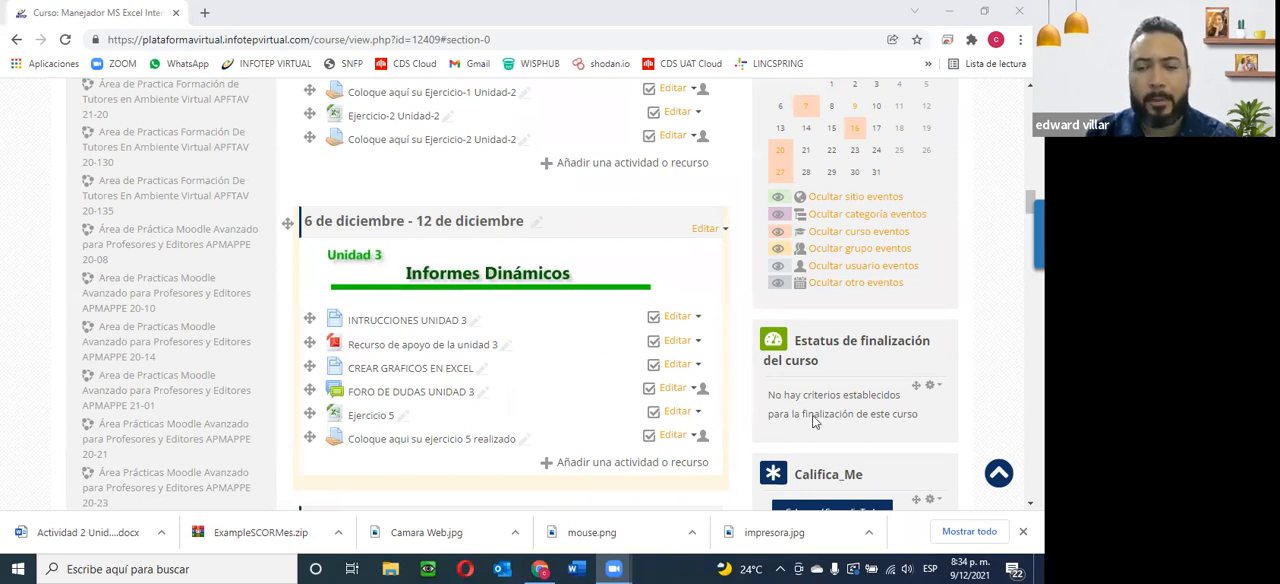
left_click(962, 566)
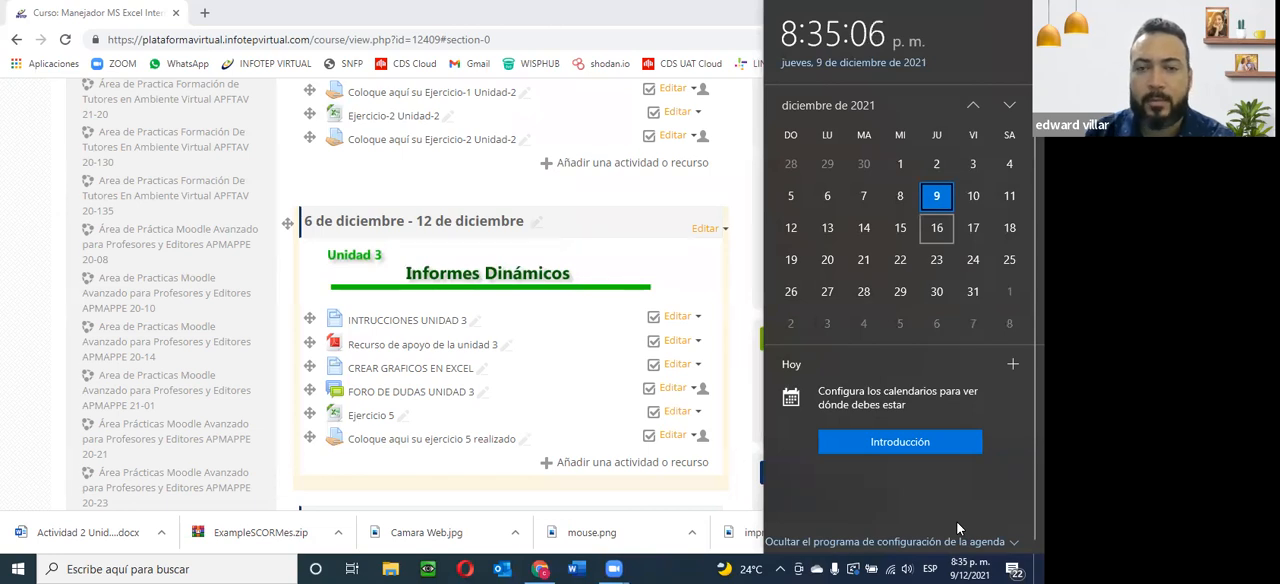
left_click(628, 129)
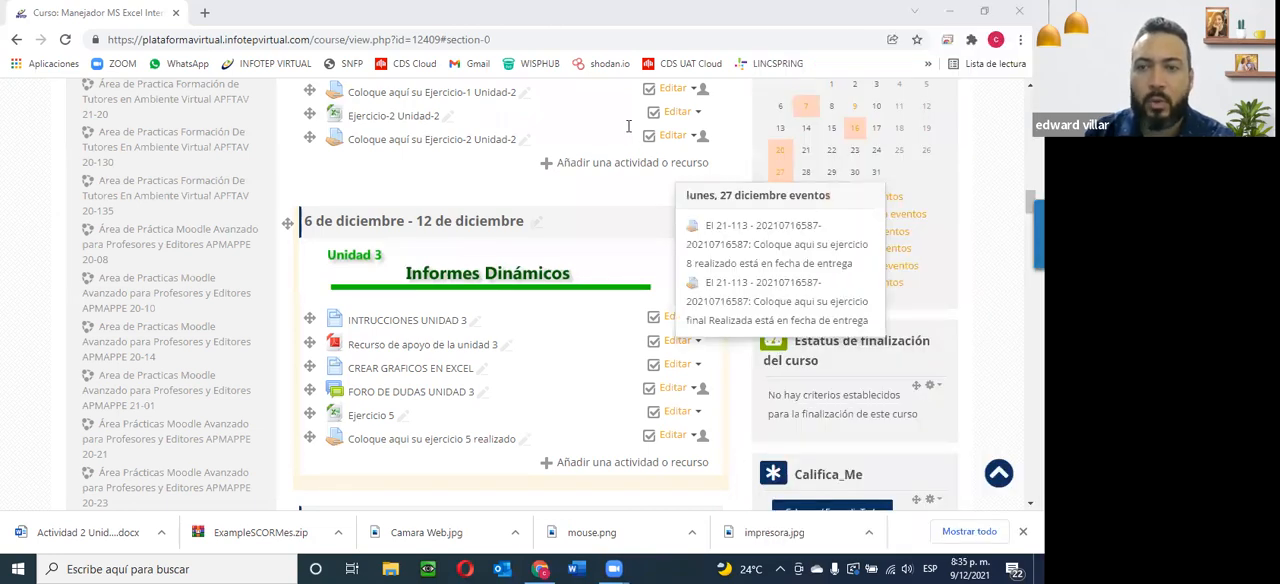
left_click(965, 566)
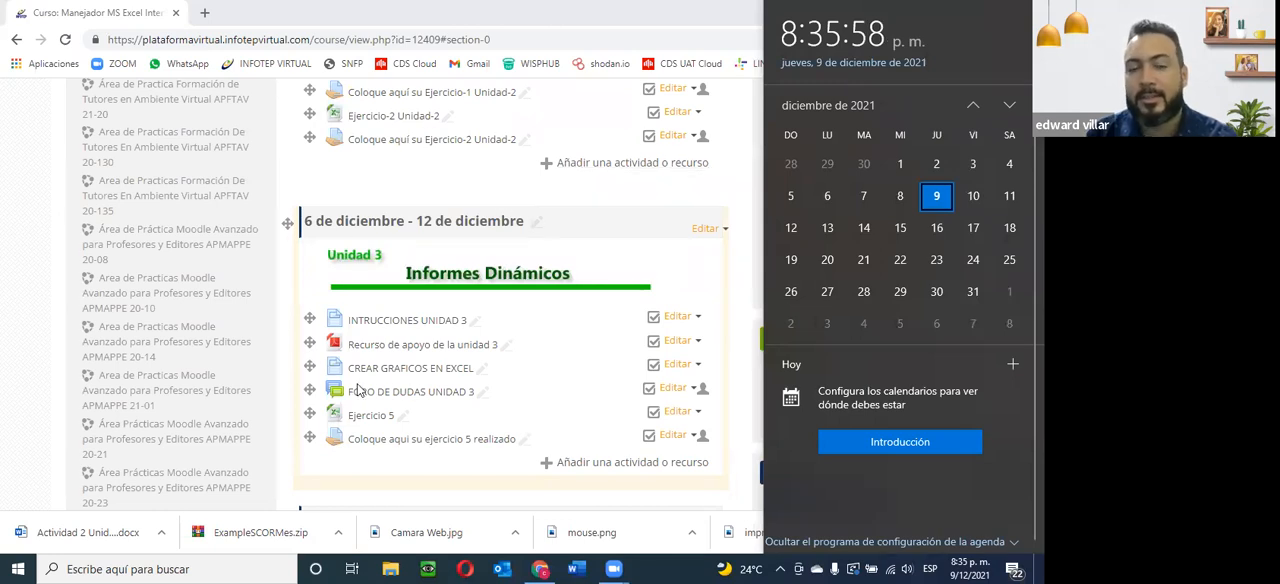
scroll(418, 412, "down", 3)
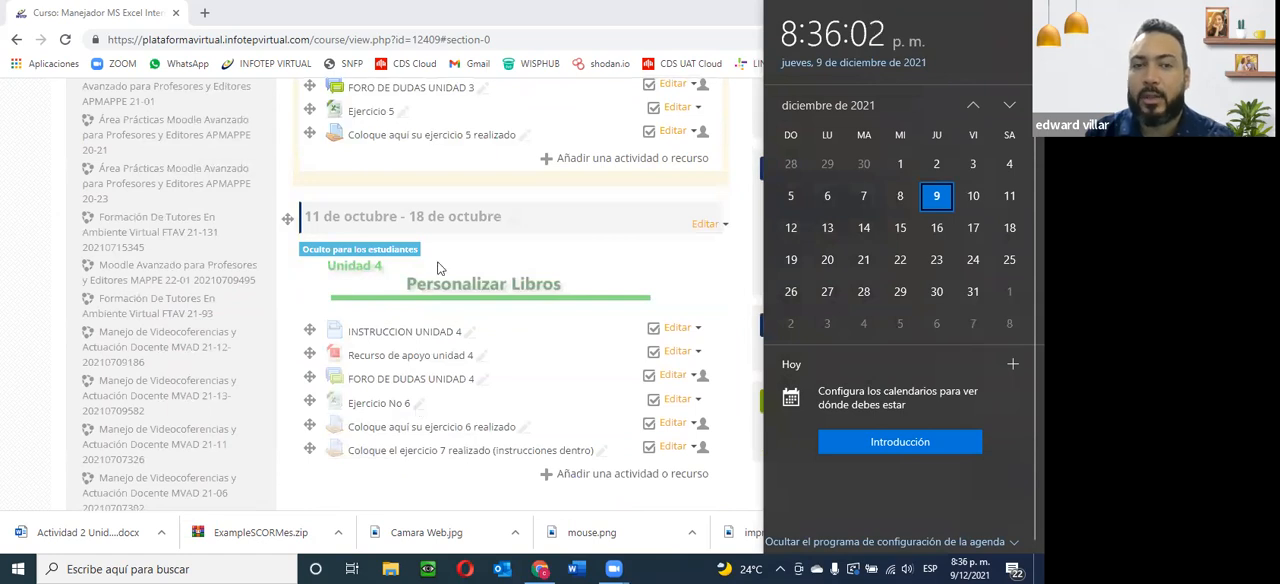
scroll(414, 285, "down", 3)
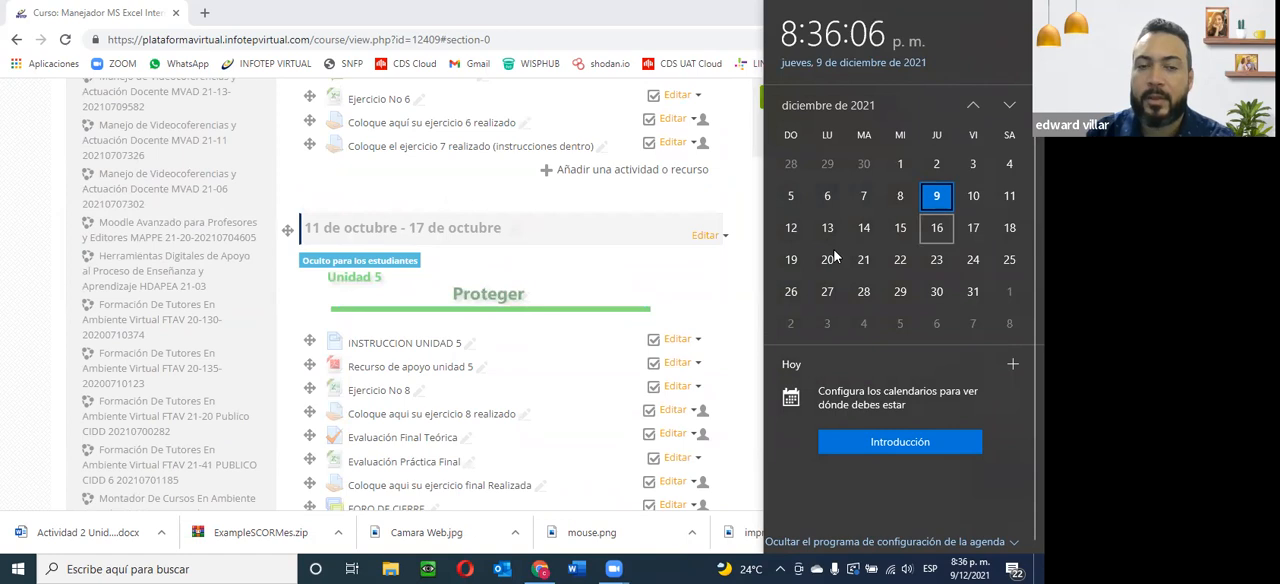
scroll(424, 247, "up", 1)
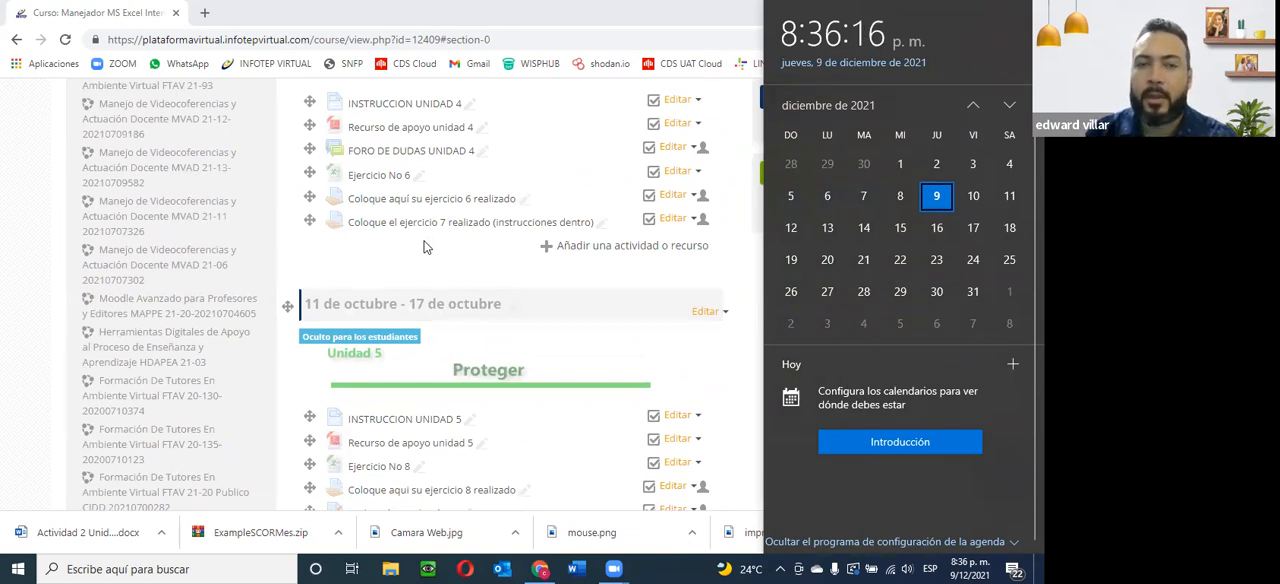
scroll(507, 265, "up", 2)
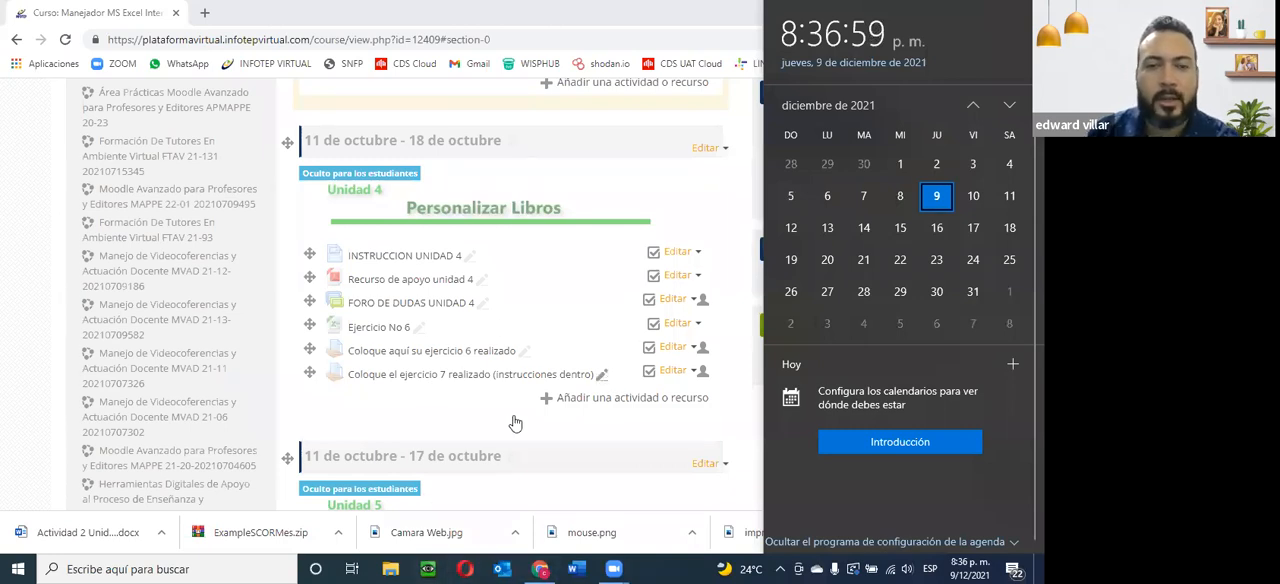
left_click(425, 424)
scroll(425, 424, "up", 3)
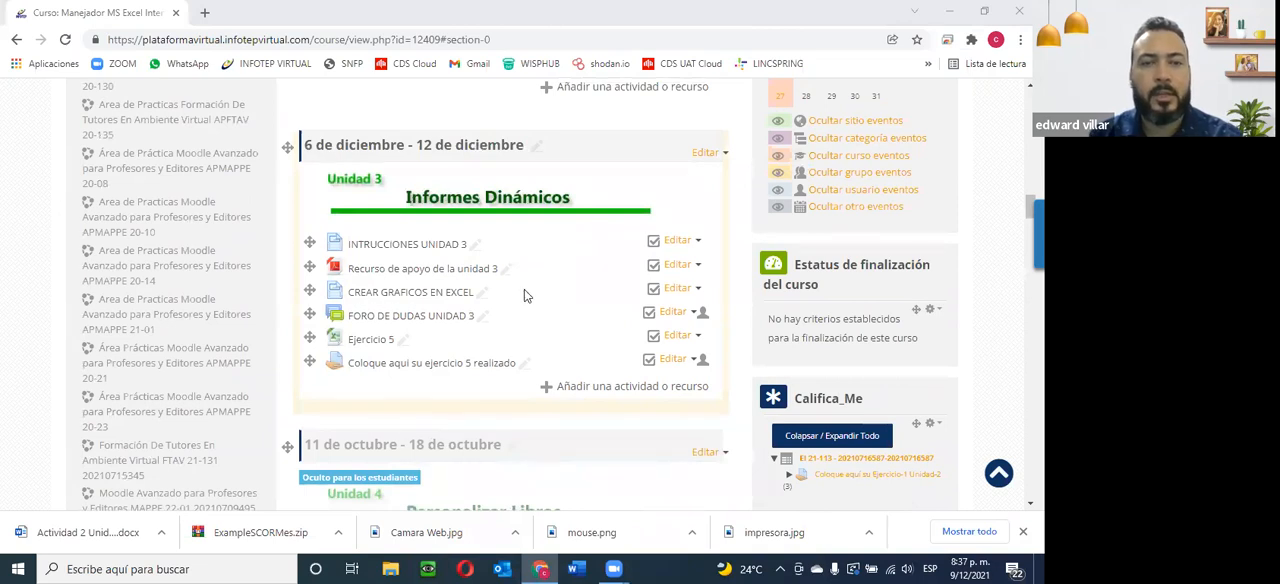
Download the Ejercicio-2 Unidad-2 workbook from the Unit 2 section and open it in Excel.
scroll(524, 289, "up", 3)
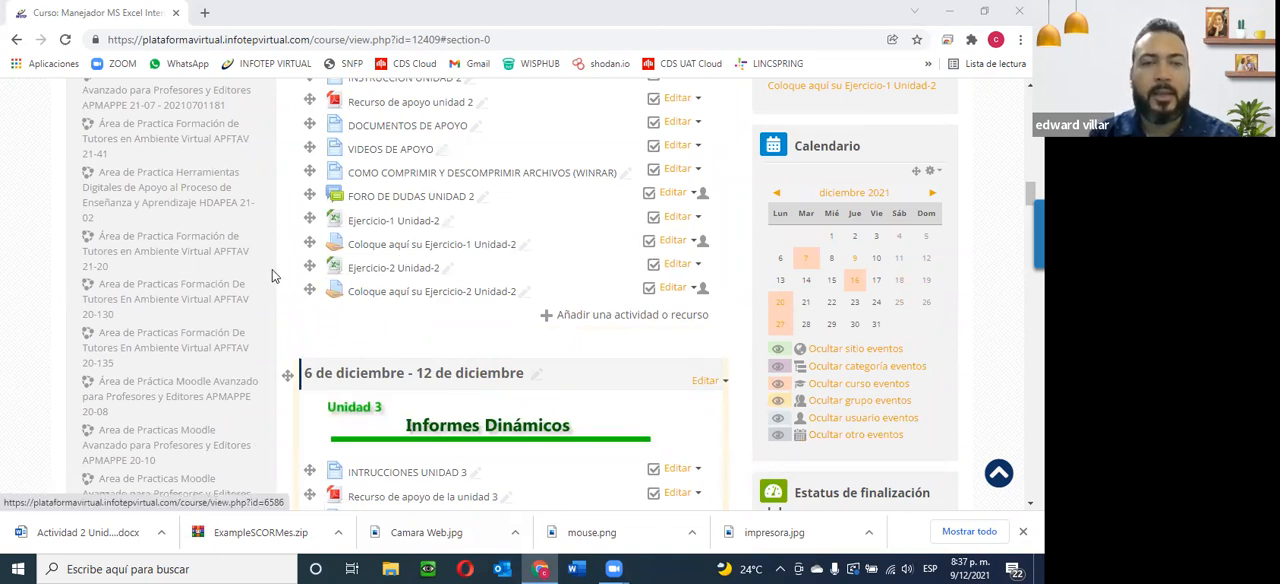
left_click(397, 275)
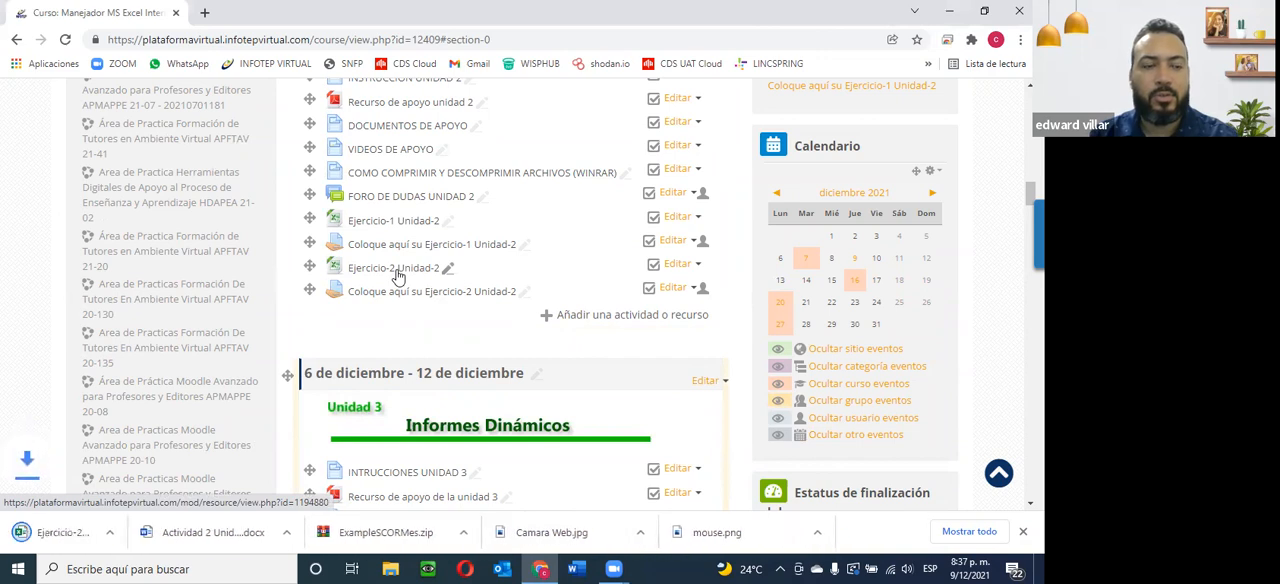
left_click(80, 535)
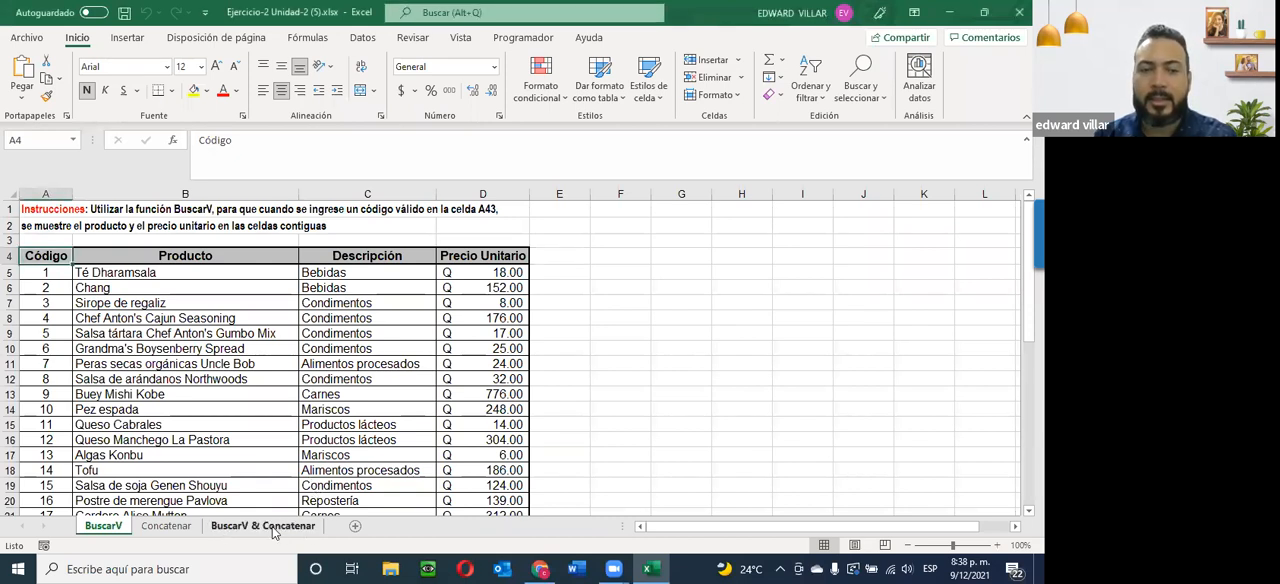
Look through the BuscarV & Concatenar and Concatenar sheets and return to the BuscarV sheet.
left_click(225, 528)
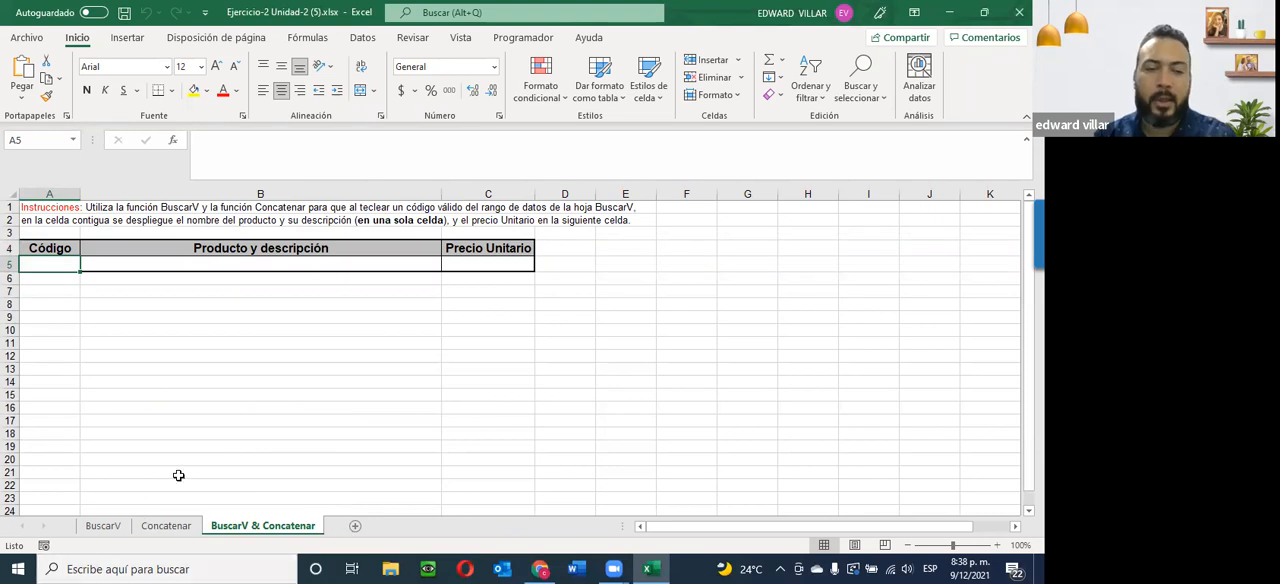
left_click(110, 527)
left_click(163, 532)
left_click(95, 531)
left_click(163, 527)
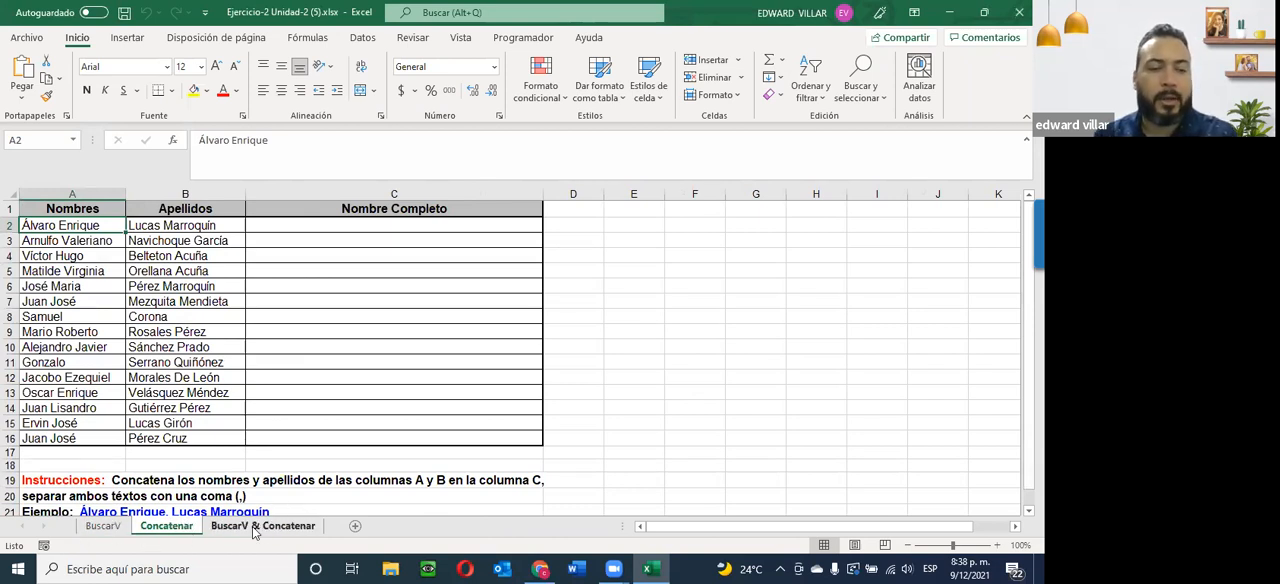
left_click(100, 526)
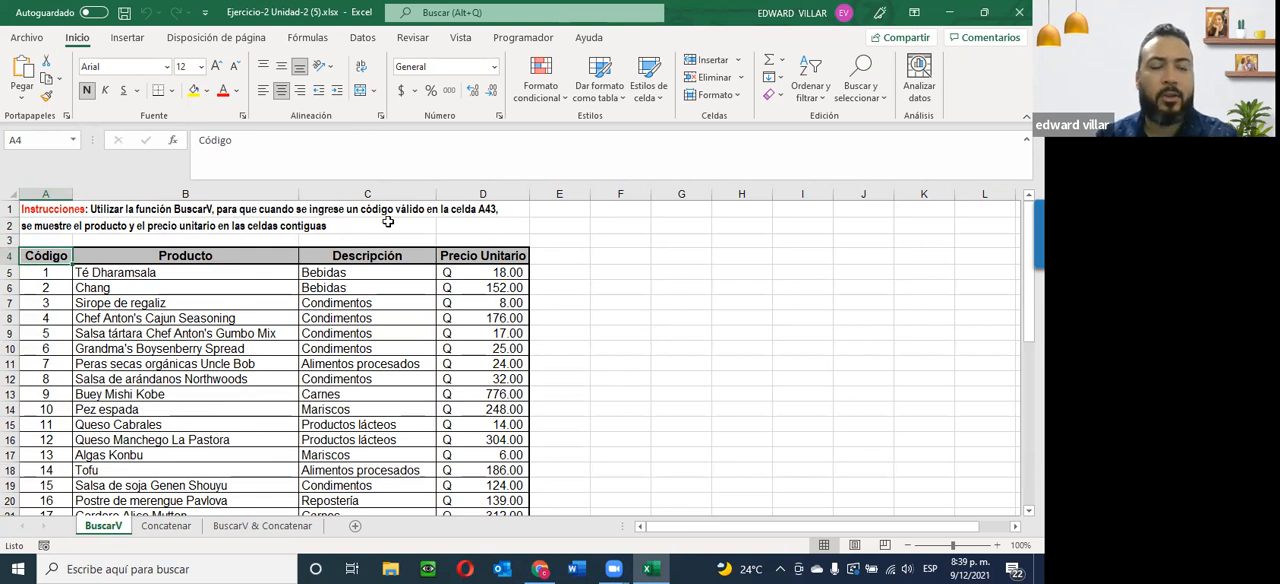
Examine the product table A4:D39 on the BuscarV sheet and the Código, Producto and Precio Unitario cells in row 43.
scroll(394, 221, "down", 13)
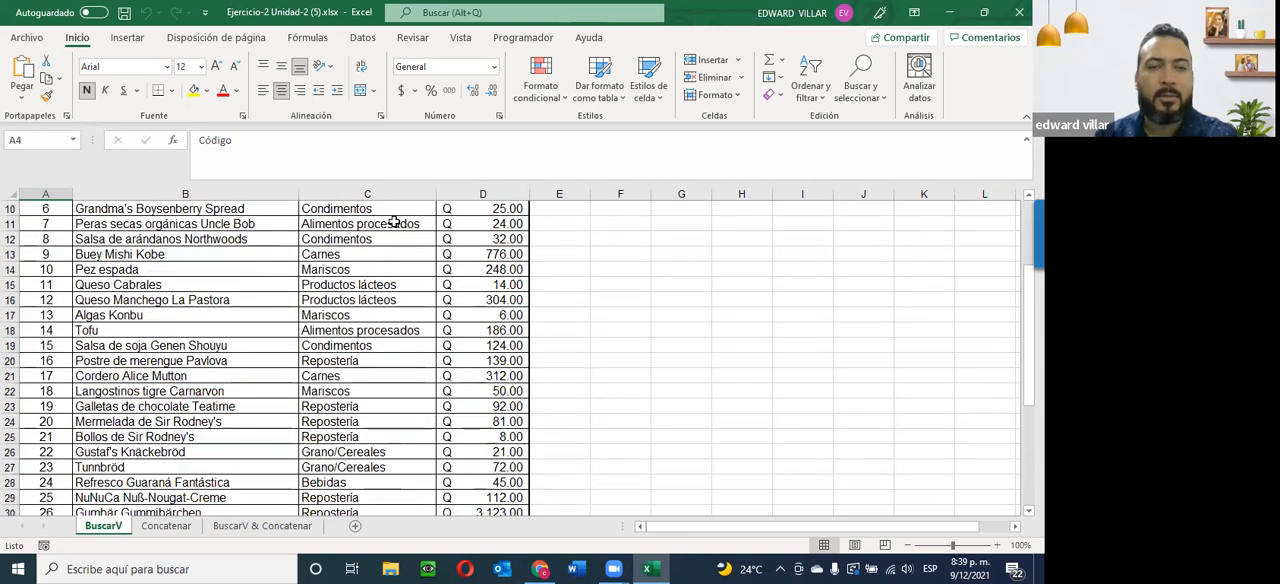
left_click(49, 252)
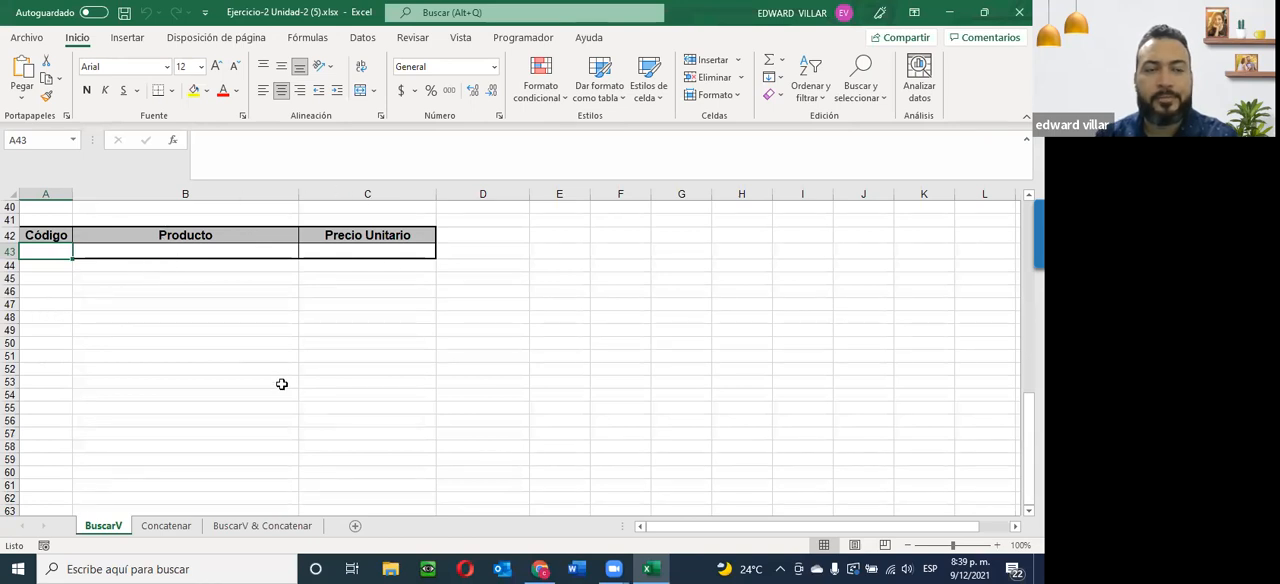
scroll(283, 385, "up", 3)
scroll(283, 387, "up", 3)
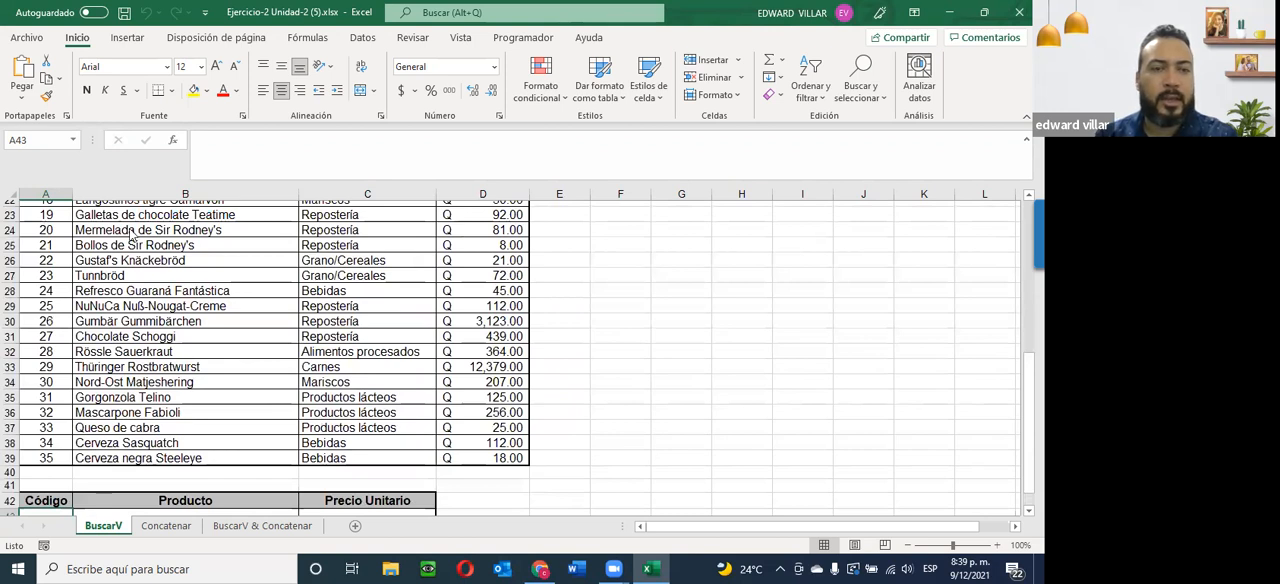
scroll(50, 255, "up", 7)
left_click_drag(50, 255, 472, 467)
scroll(380, 458, "down", 1)
scroll(380, 460, "down", 6)
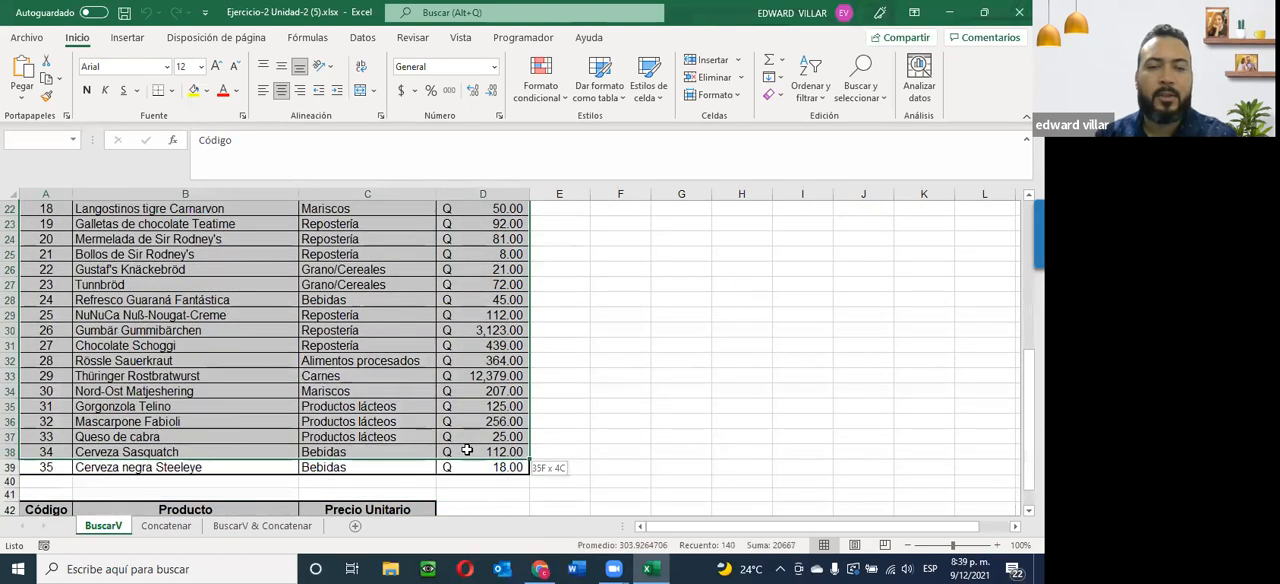
scroll(45, 420, "down", 2)
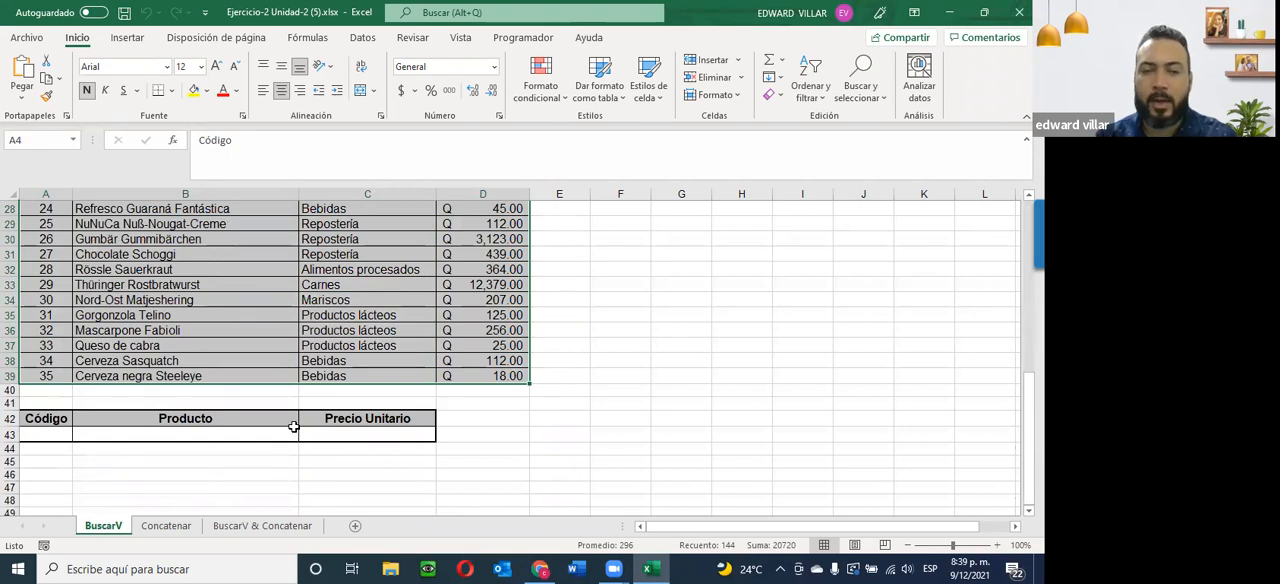
left_click(131, 426)
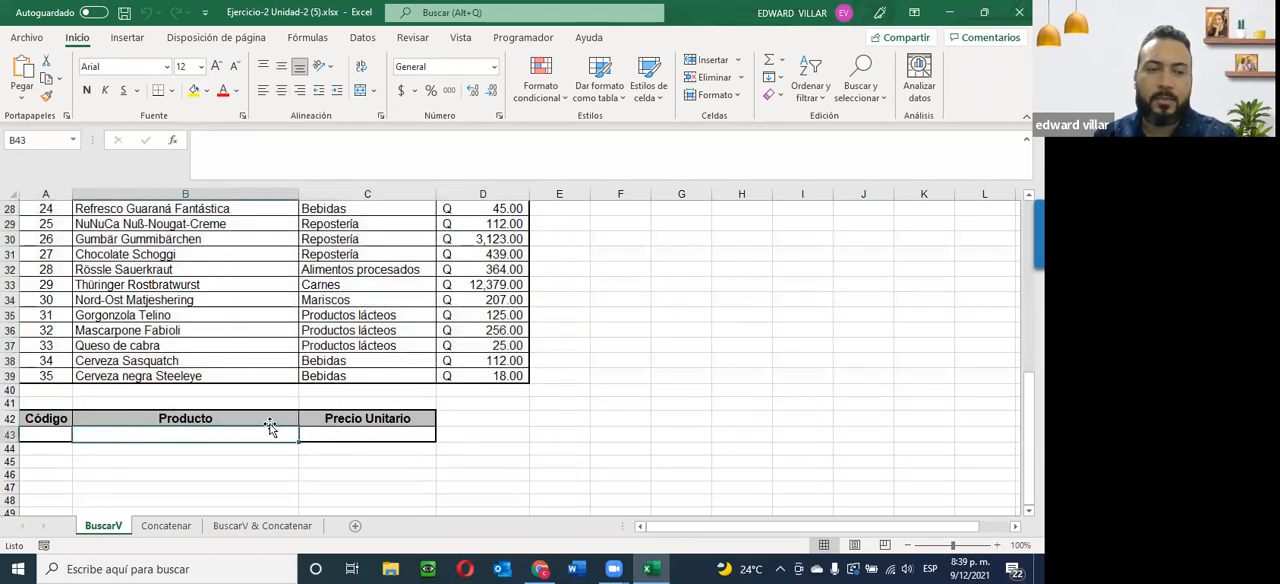
left_click(360, 436)
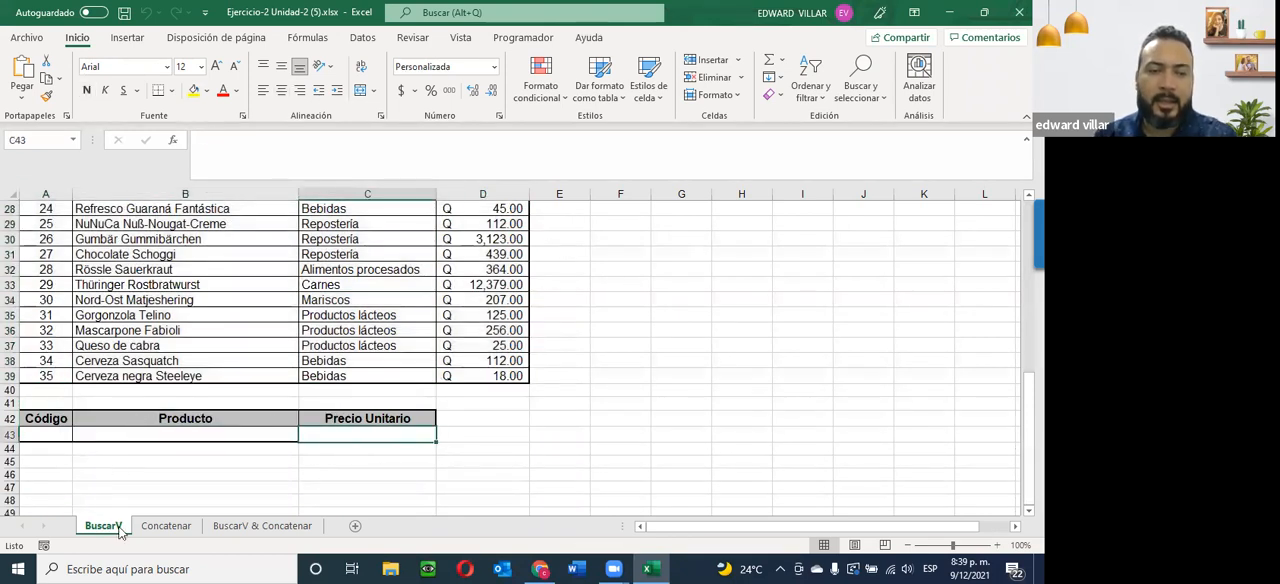
Start a data validation rule for cell A43 that allows a Lista, keeping the dialog clear of the product table.
left_click(32, 436)
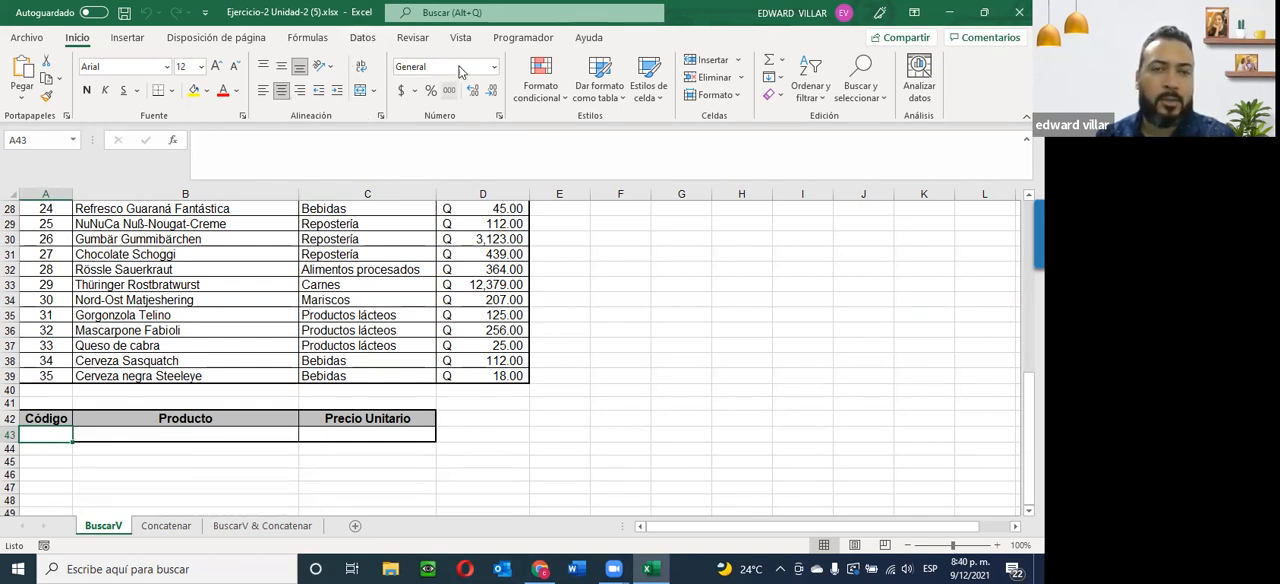
left_click(364, 39)
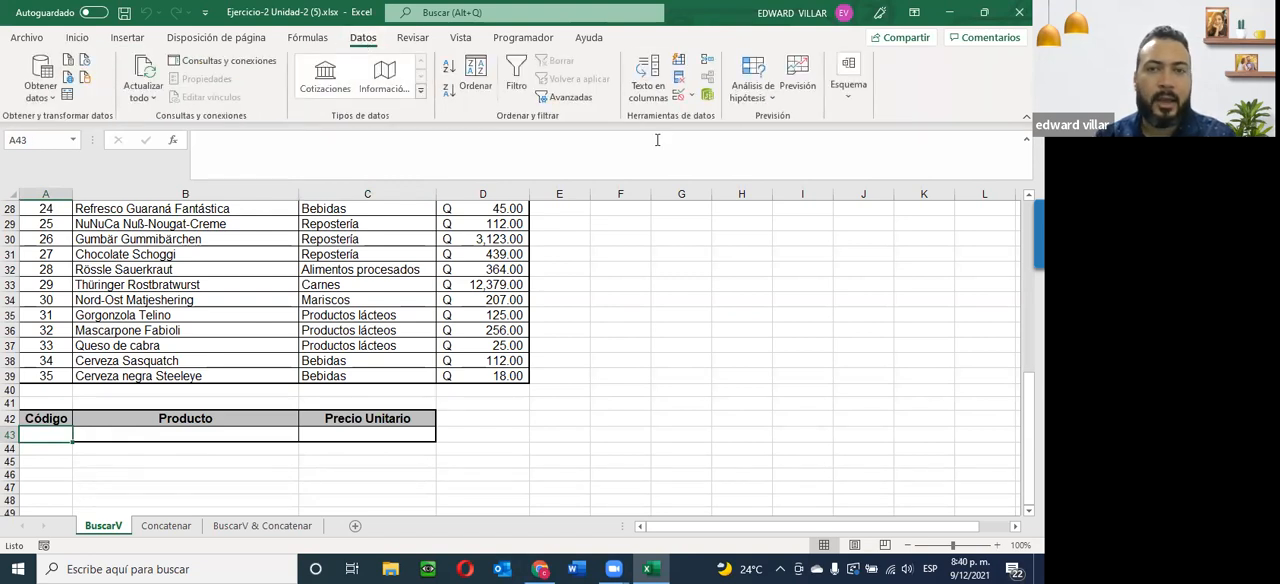
left_click(692, 96)
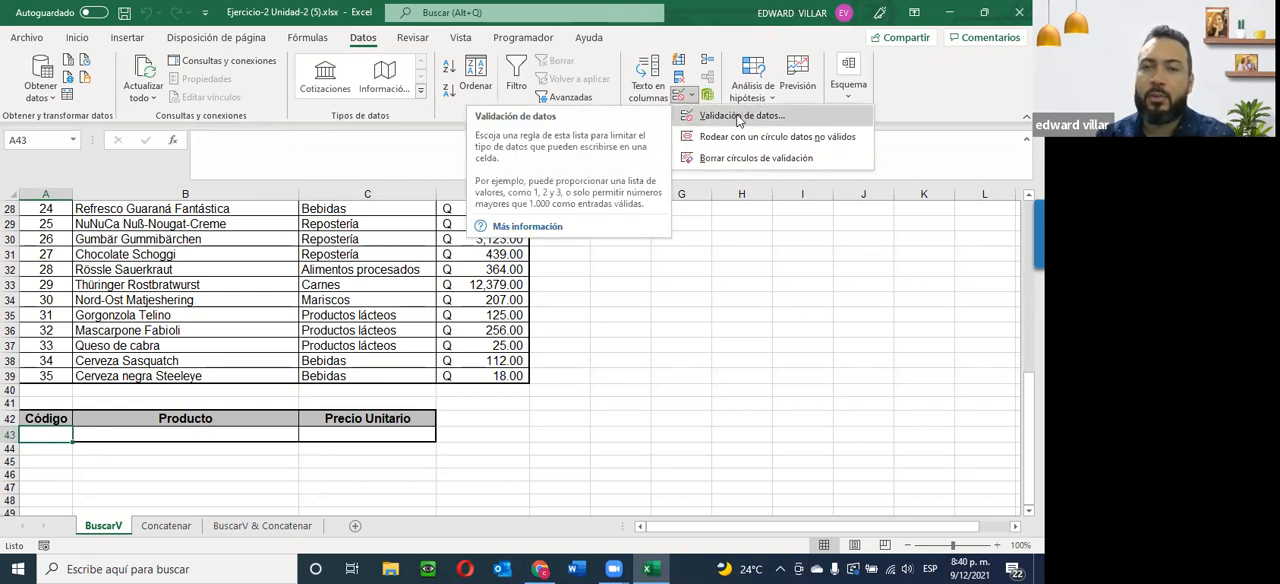
left_click(739, 118)
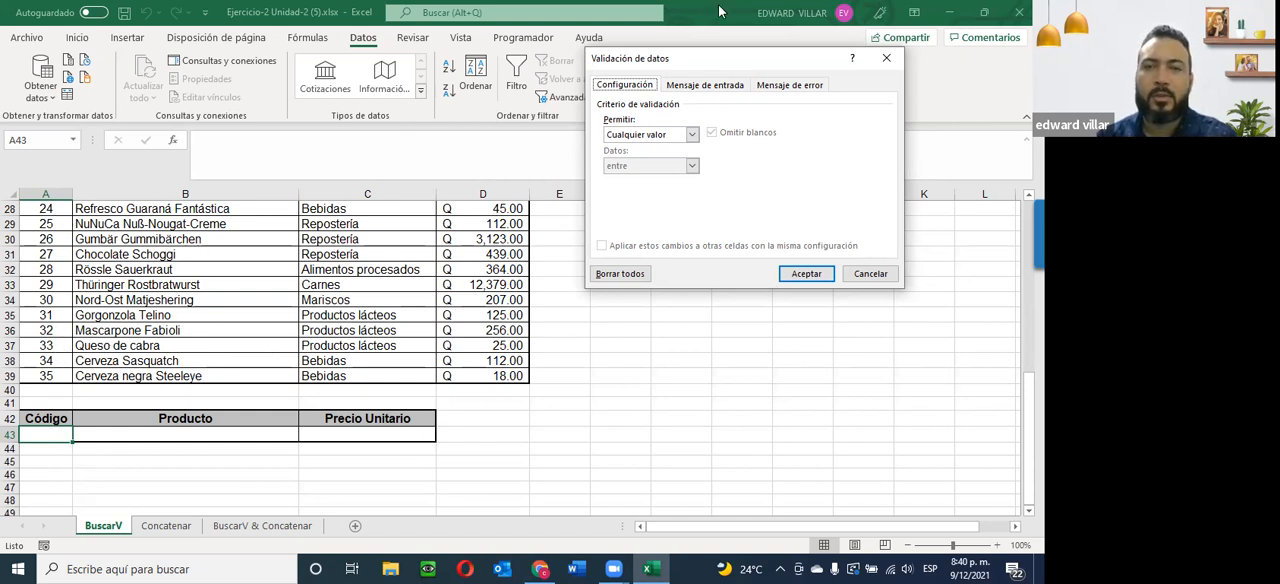
left_click(691, 136)
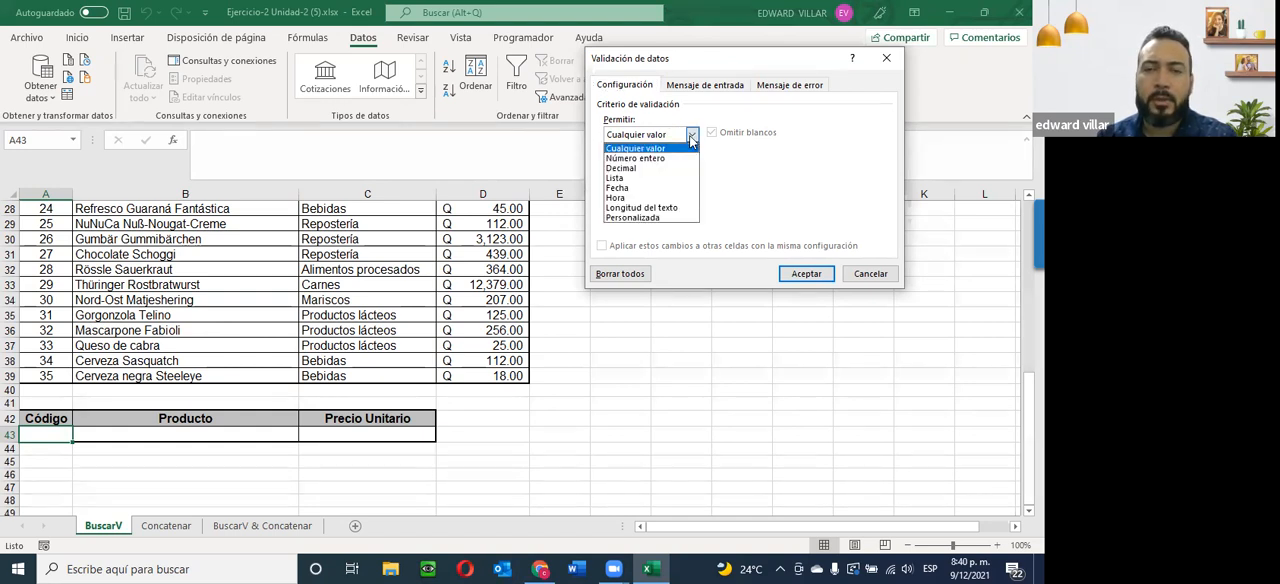
left_click(616, 178)
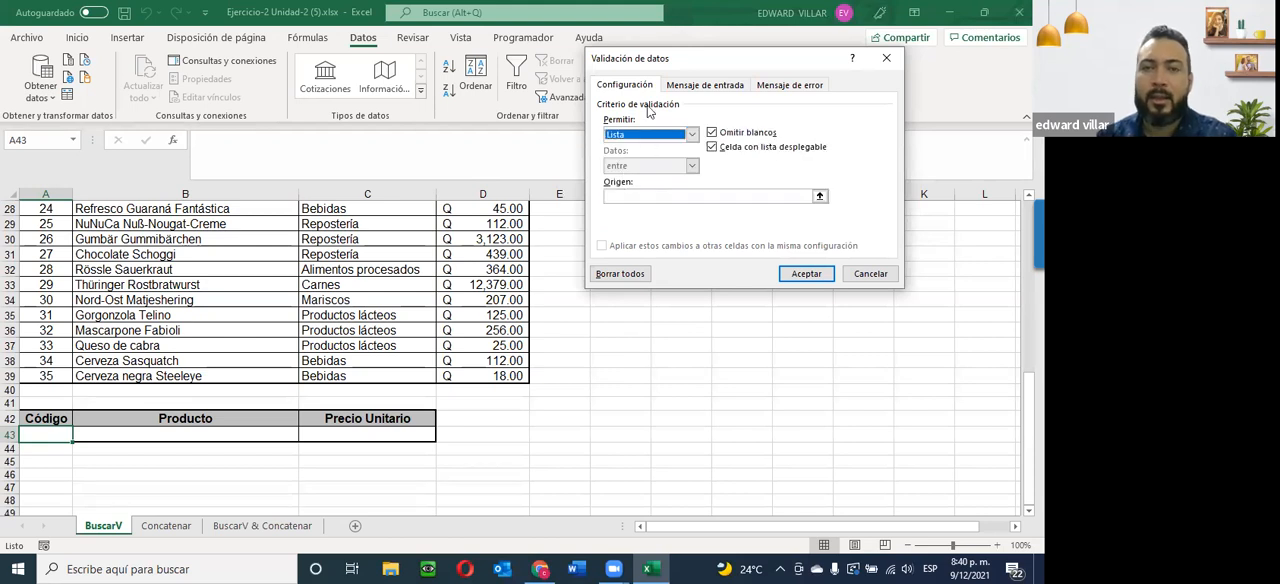
left_click_drag(622, 72, 606, 232)
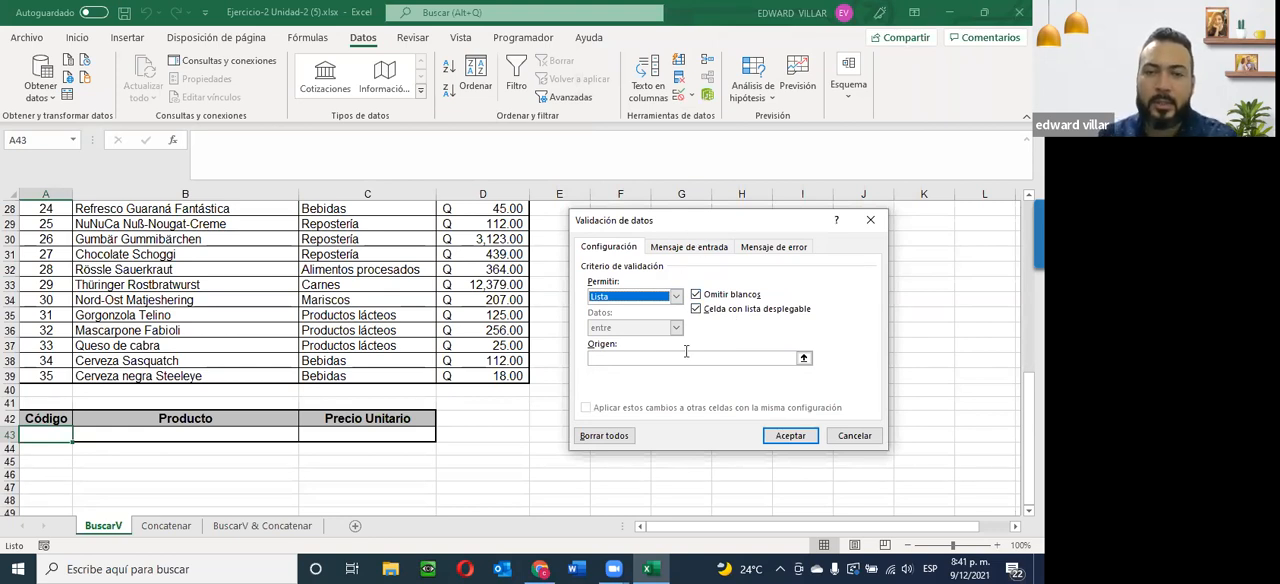
Set the validation list's source to the product codes in =$A$5:$A$39 and apply the rule to A43.
left_click(596, 357)
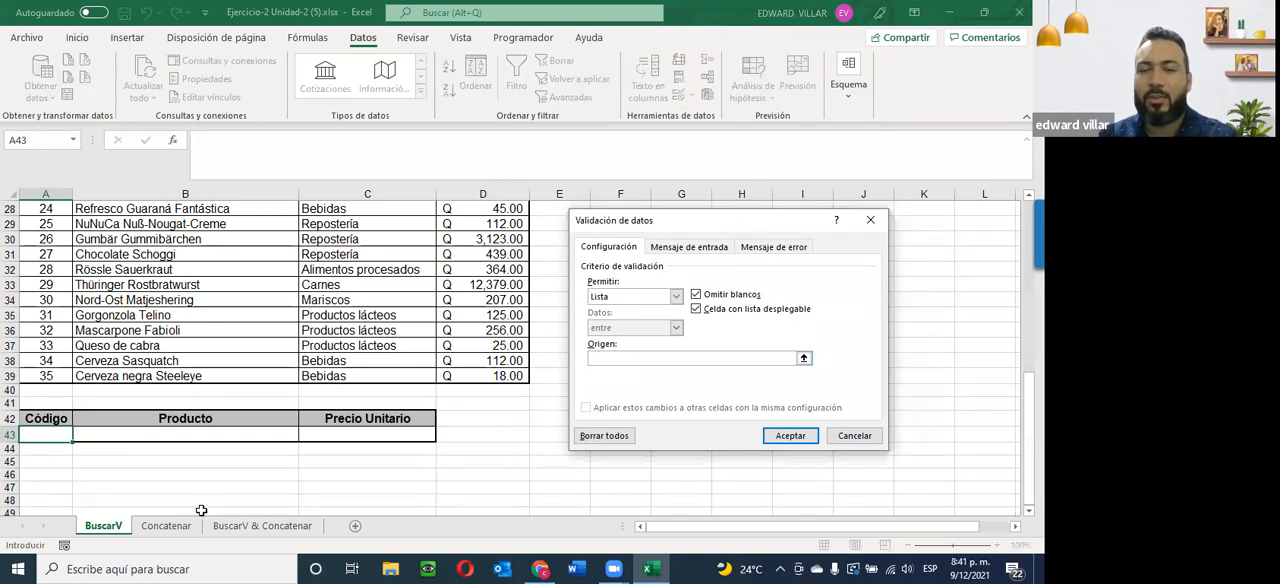
scroll(157, 495, "up", 9)
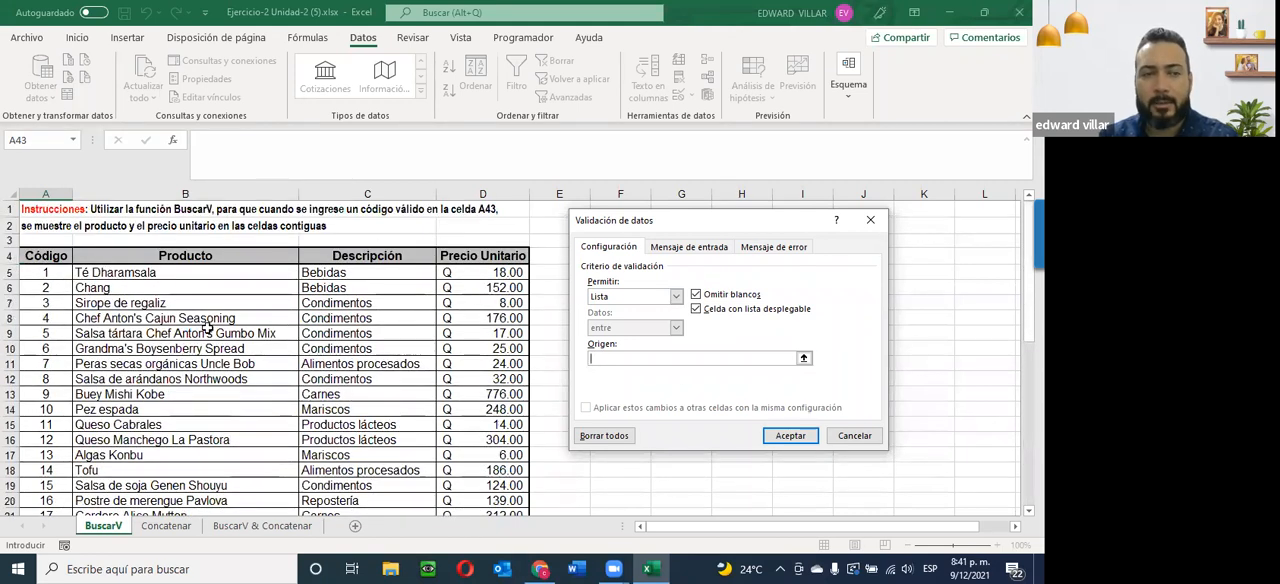
left_click_drag(33, 272, 46, 468)
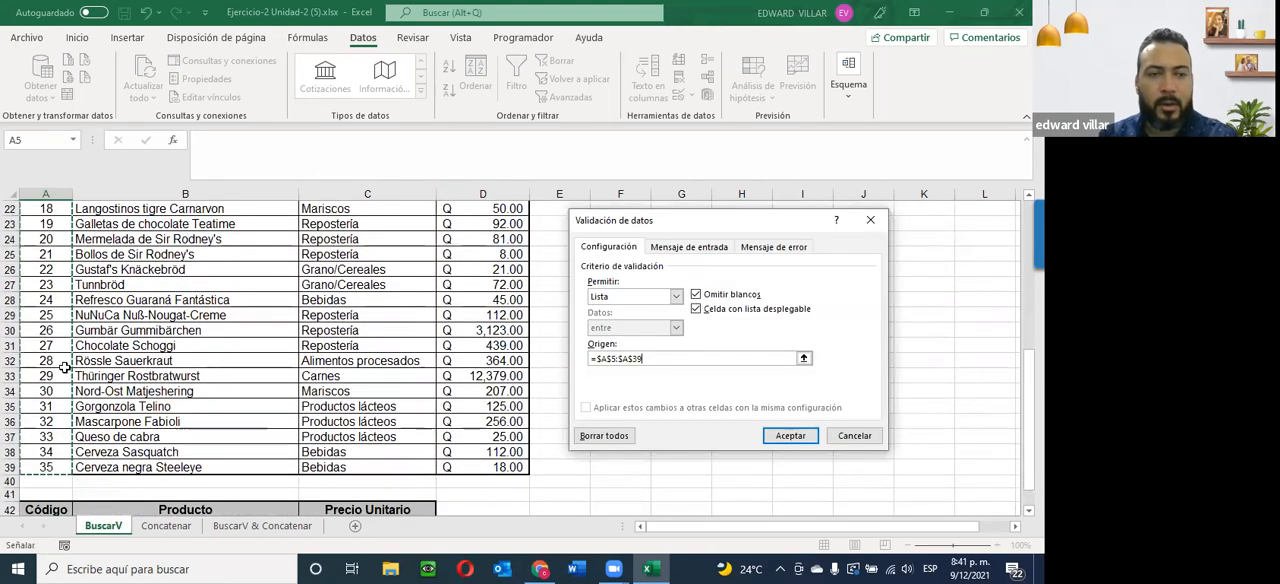
scroll(65, 370, "up", 7)
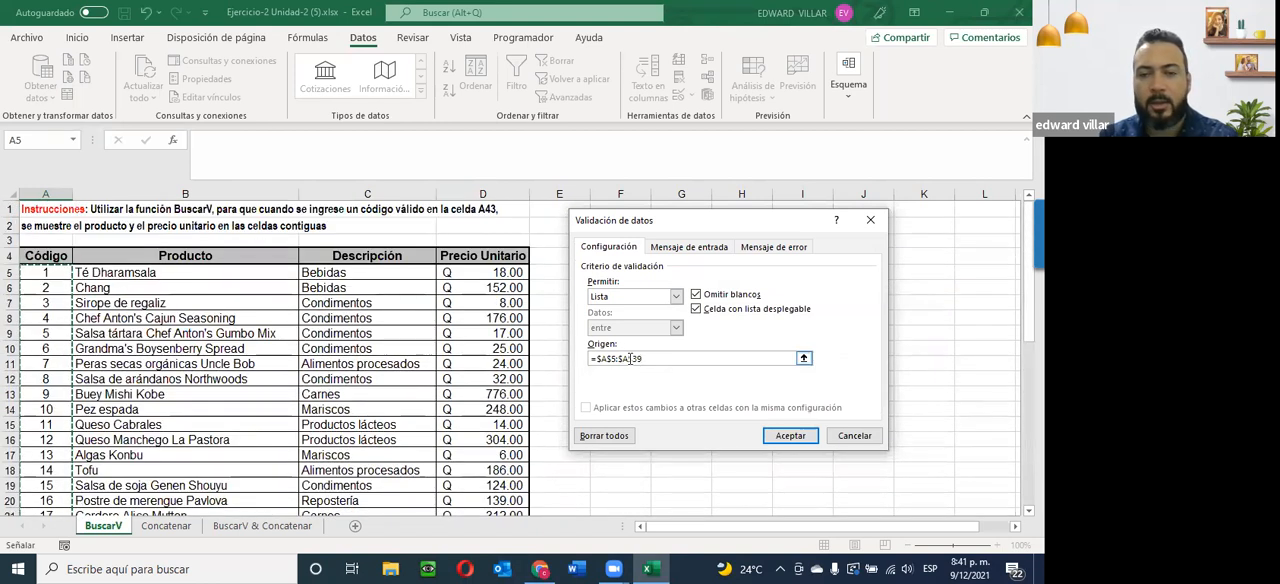
left_click(790, 436)
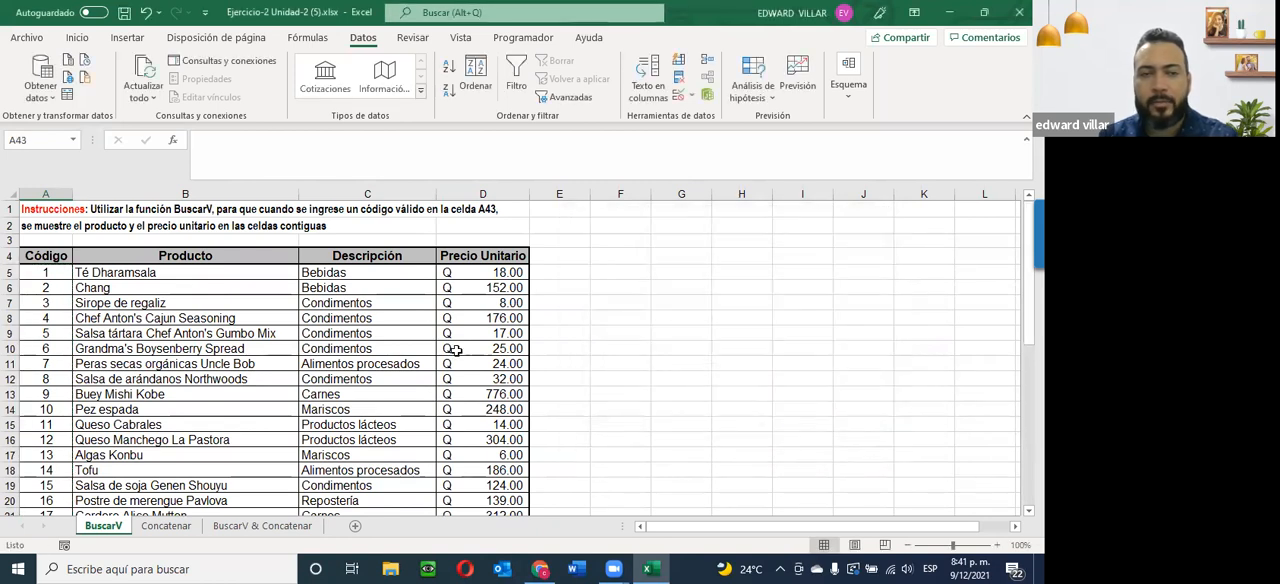
scroll(293, 341, "down", 10)
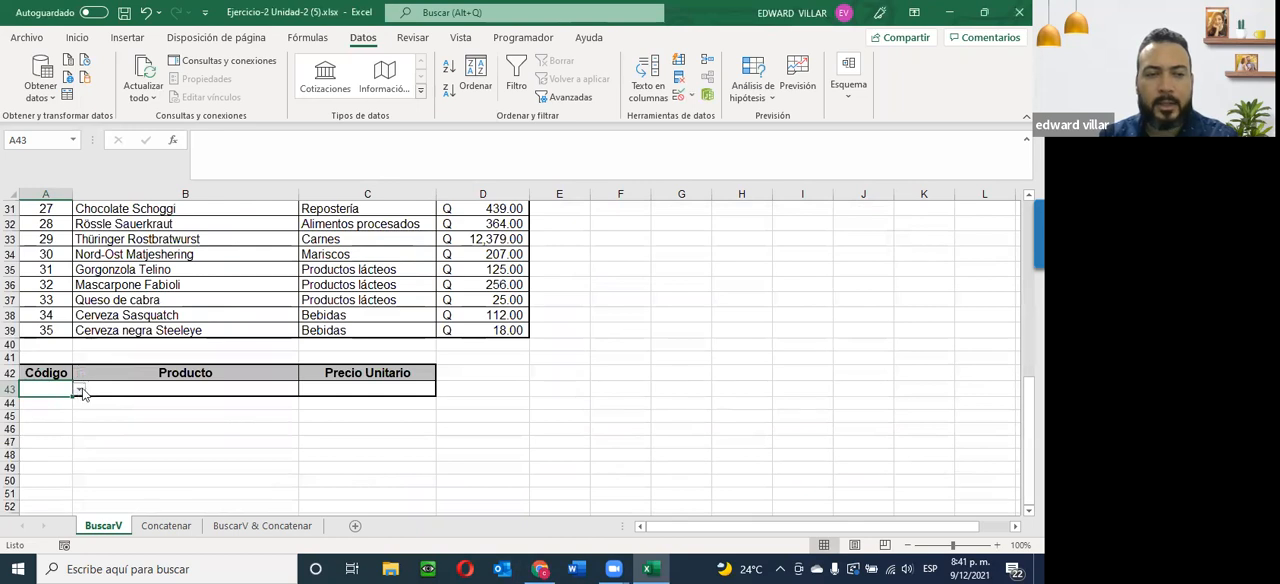
Try the code list in A43 by choosing product code 1 and replacing it with code 4.
left_click(79, 391)
scroll(77, 421, "down", 8)
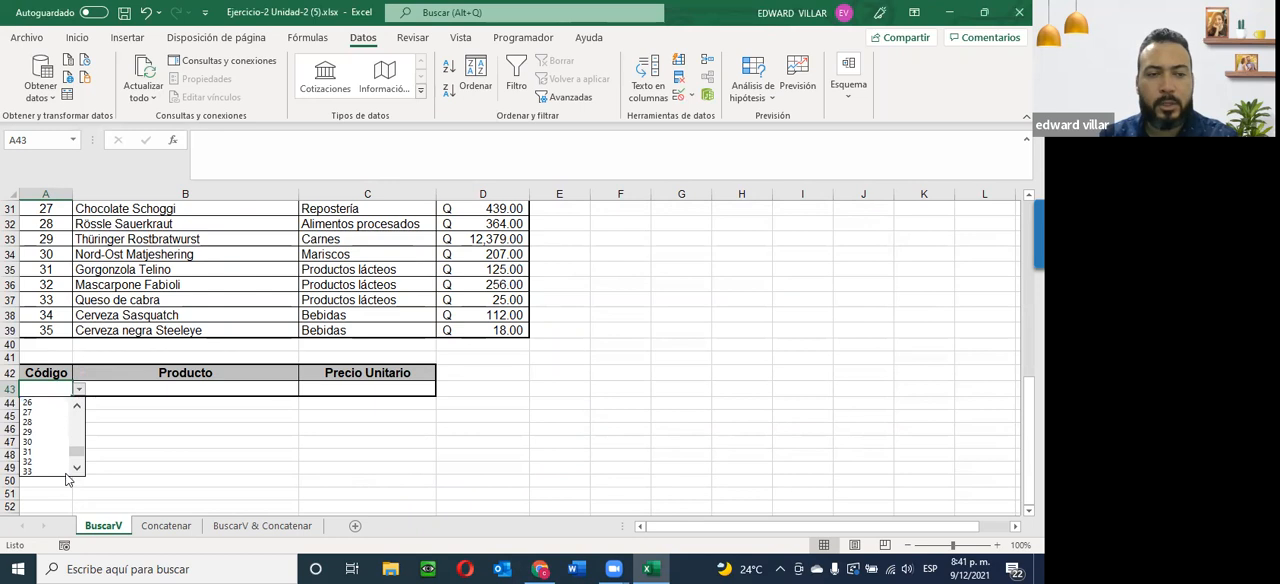
left_click_drag(77, 455, 77, 415)
left_click(54, 402)
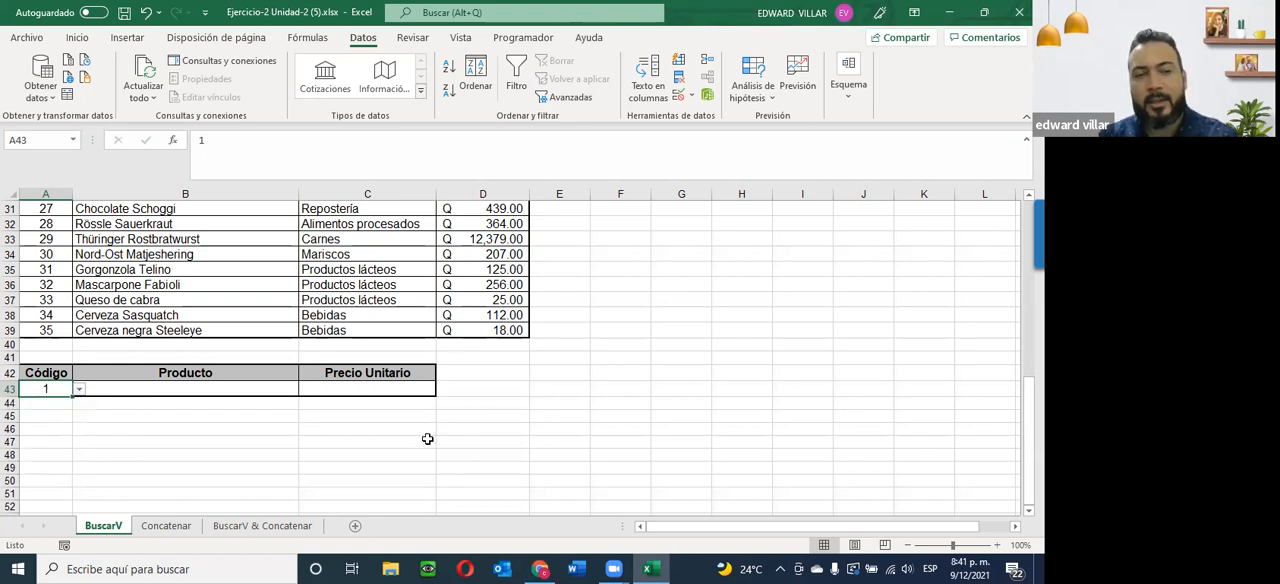
left_click(79, 389)
left_click(38, 431)
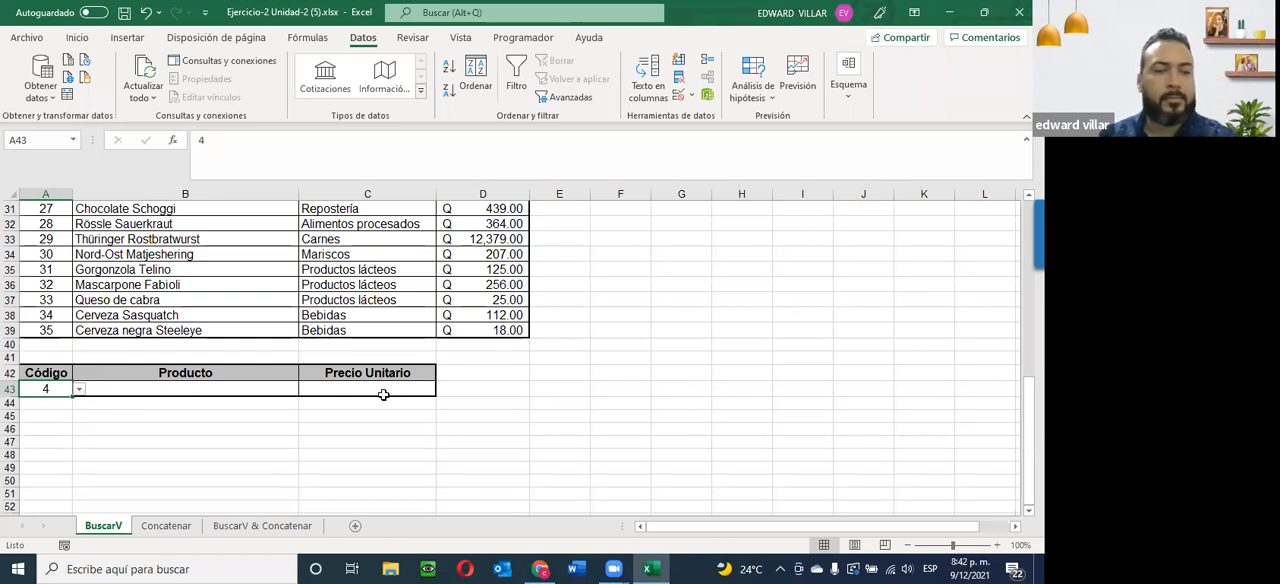
Insert the BUSCARV function in the Producto cell B43, keeping its arguments dialog clear of the product table.
left_click(204, 388)
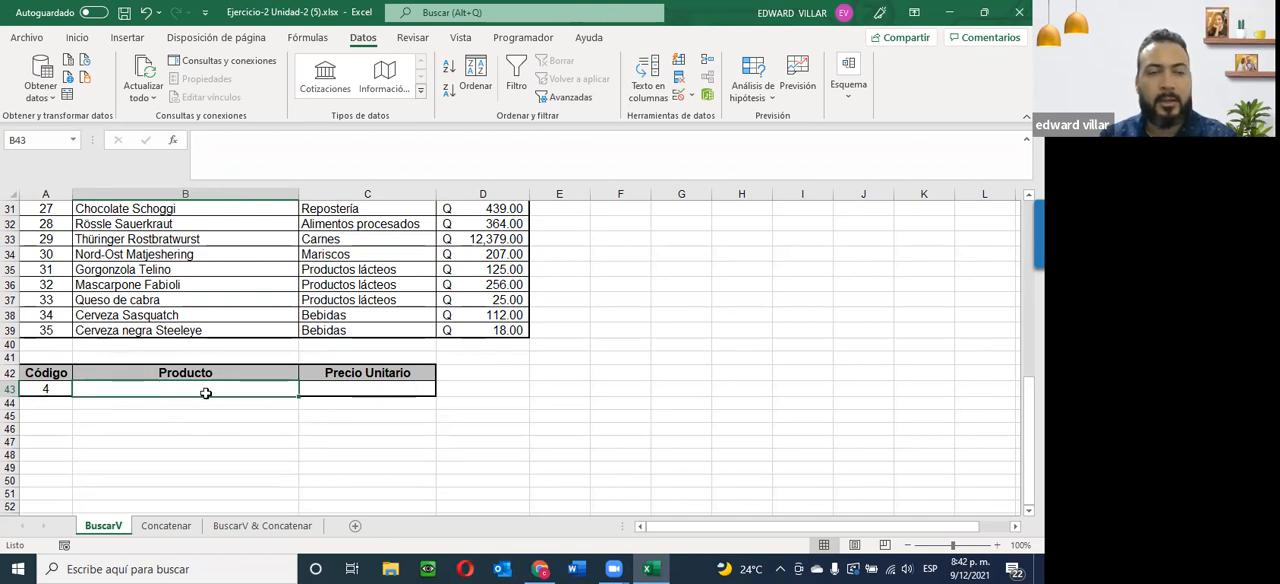
left_click(174, 143)
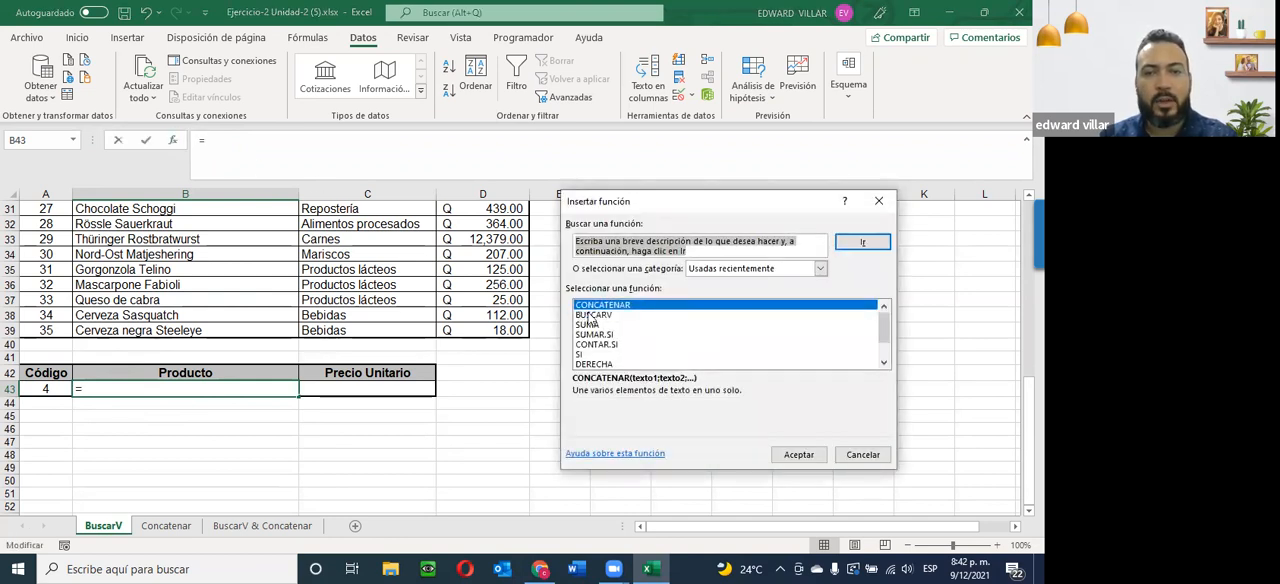
left_click(602, 315)
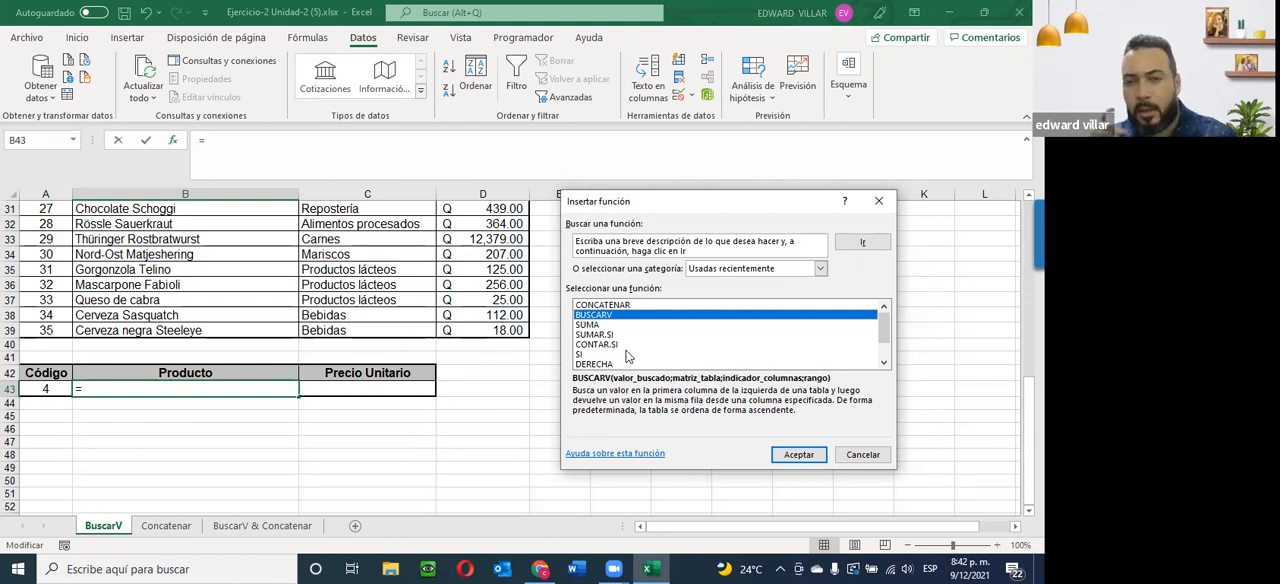
left_click(799, 454)
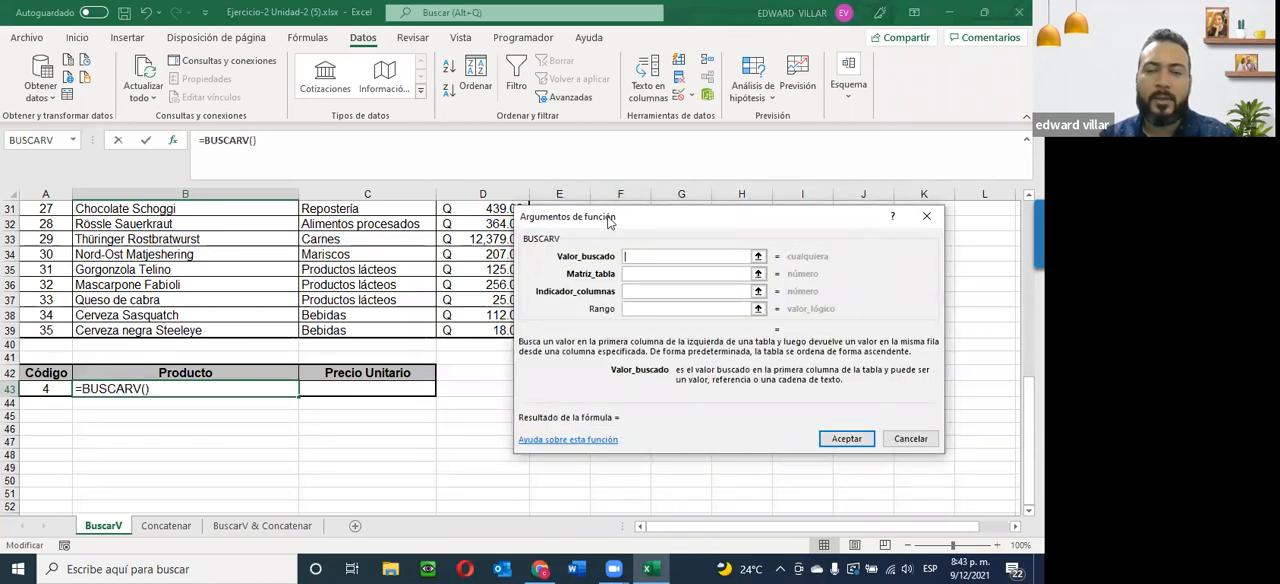
left_click_drag(609, 222, 636, 224)
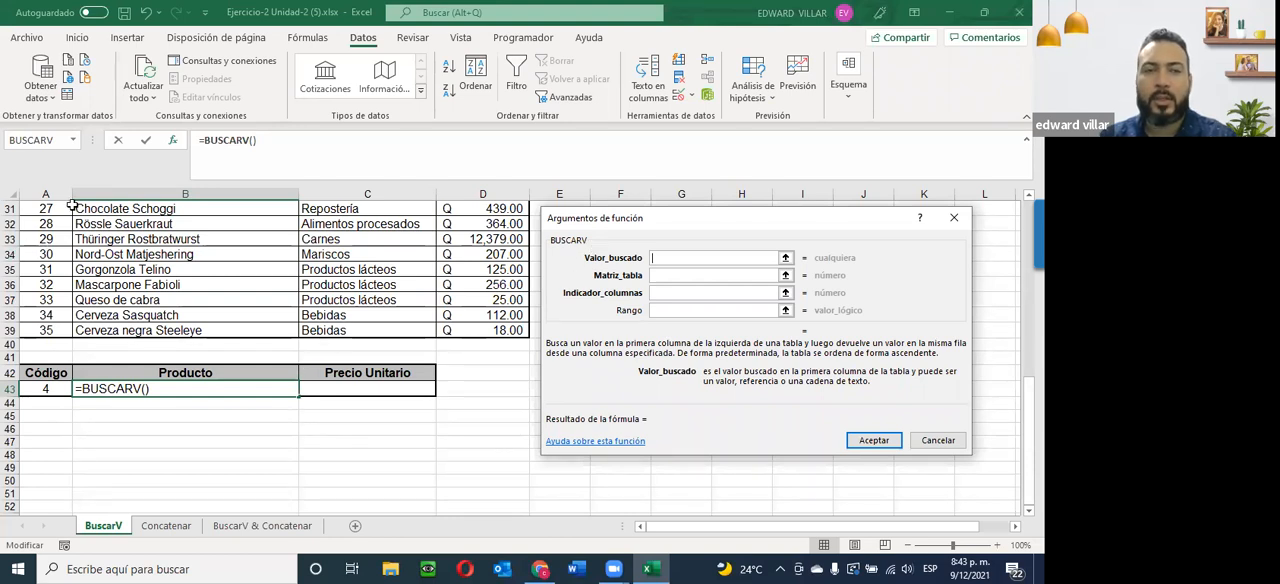
left_click_drag(68, 208, 46, 331)
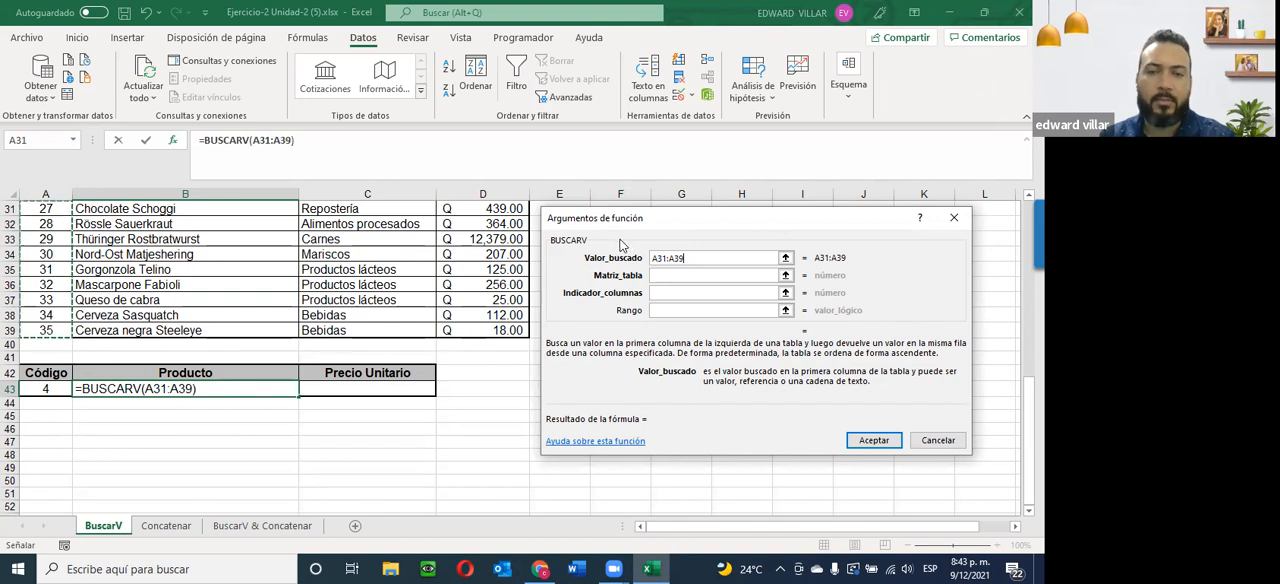
left_click_drag(703, 259, 596, 246)
key("BackSpace")
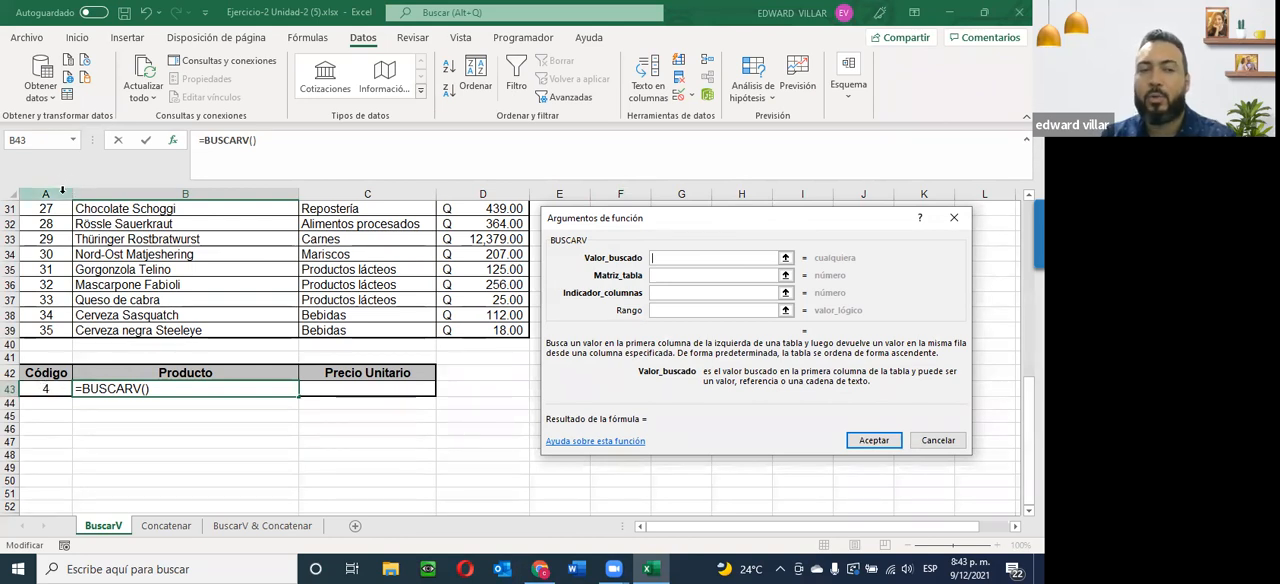
Set BUSCARV's Valor_buscado to the code cell A43 and its Matriz_tabla to the product data A5:D39.
left_click(36, 388)
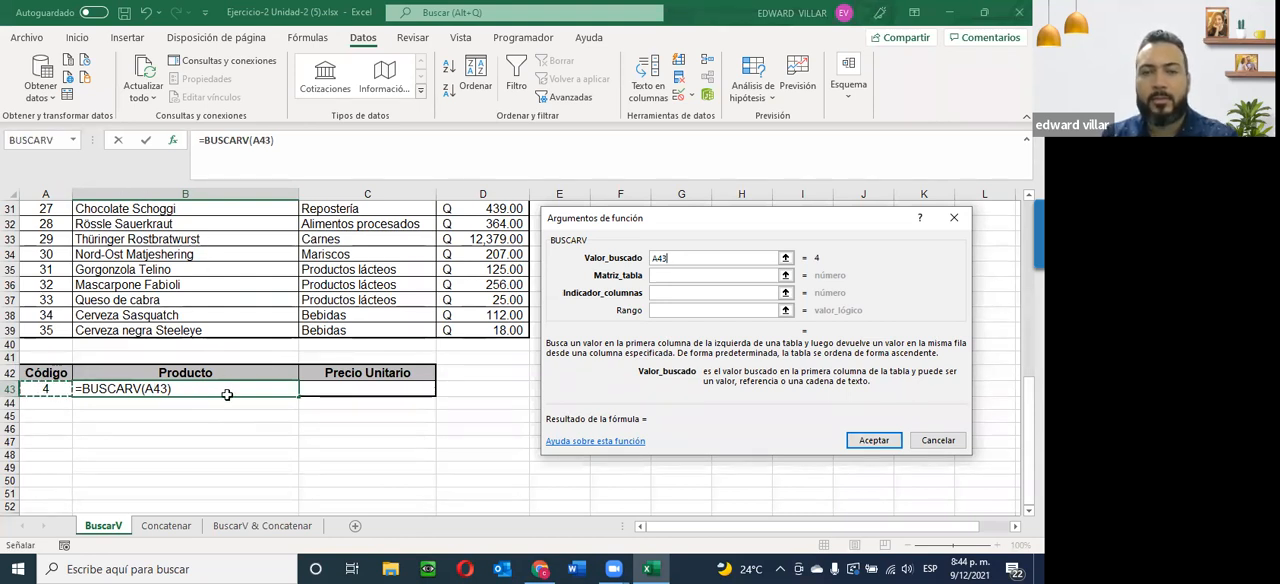
left_click(663, 275)
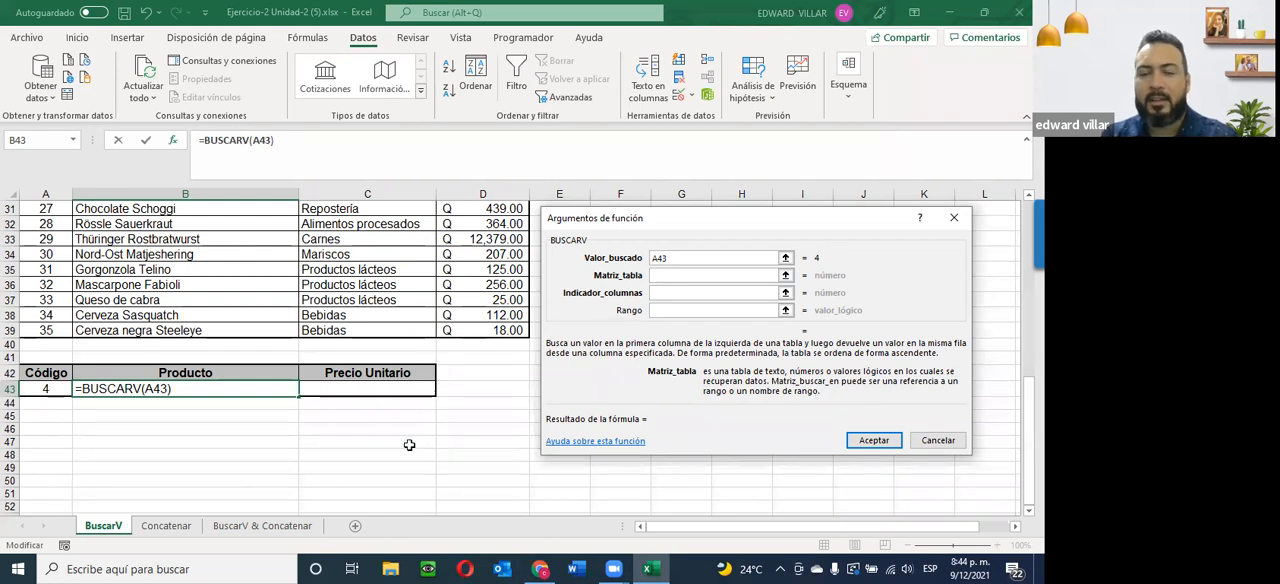
scroll(134, 470, "up", 10)
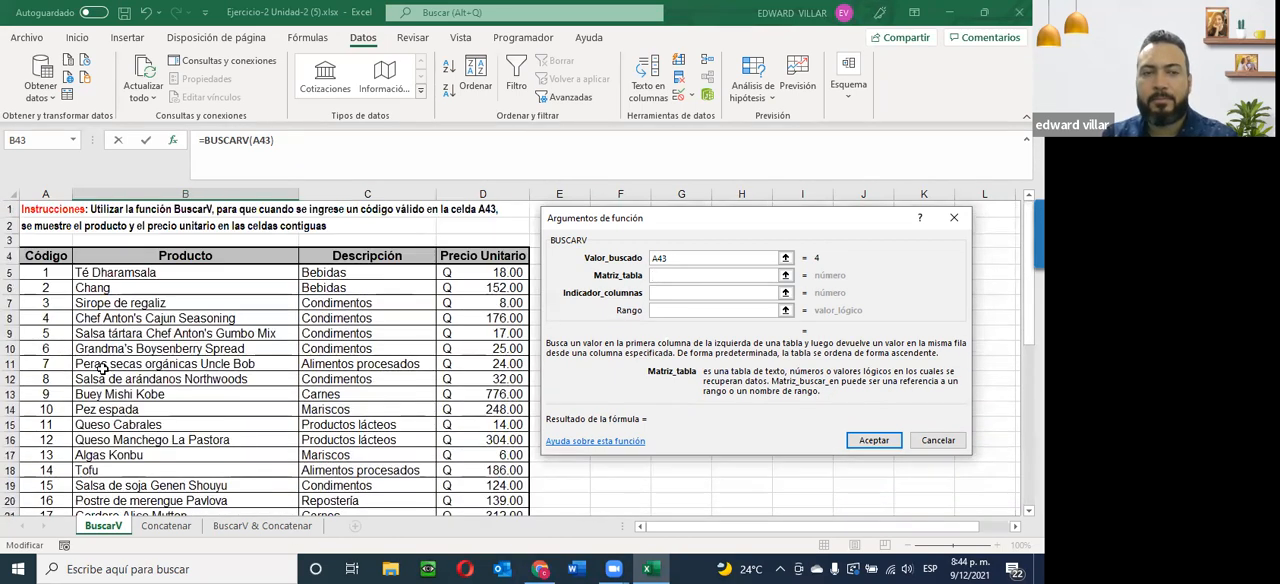
left_click_drag(28, 272, 468, 465)
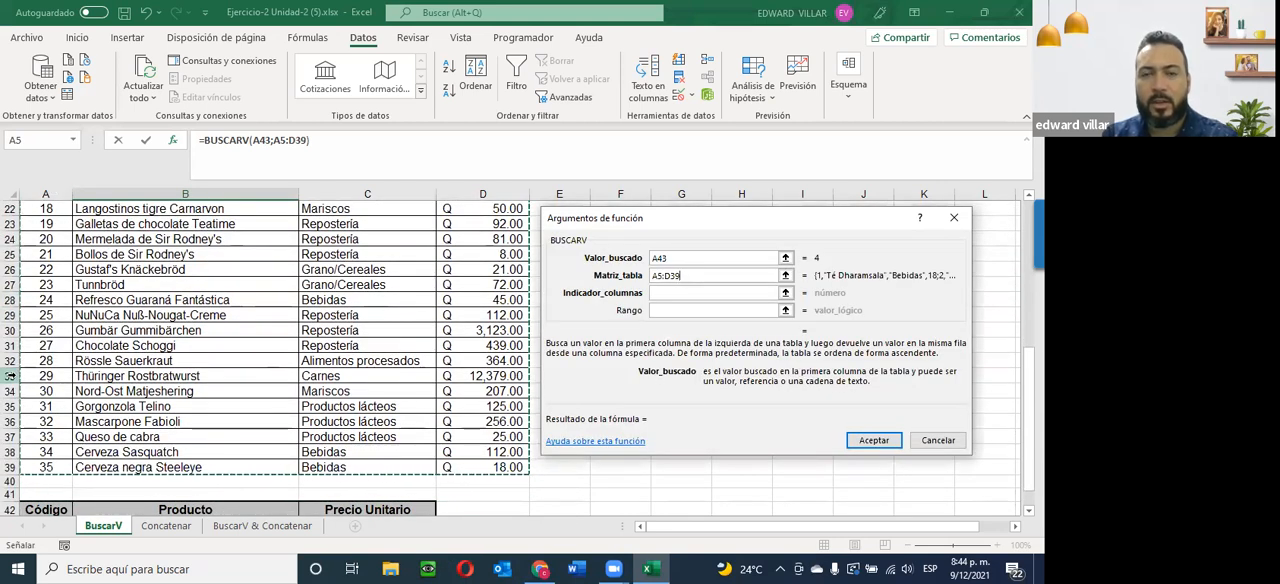
scroll(35, 376, "down", 2)
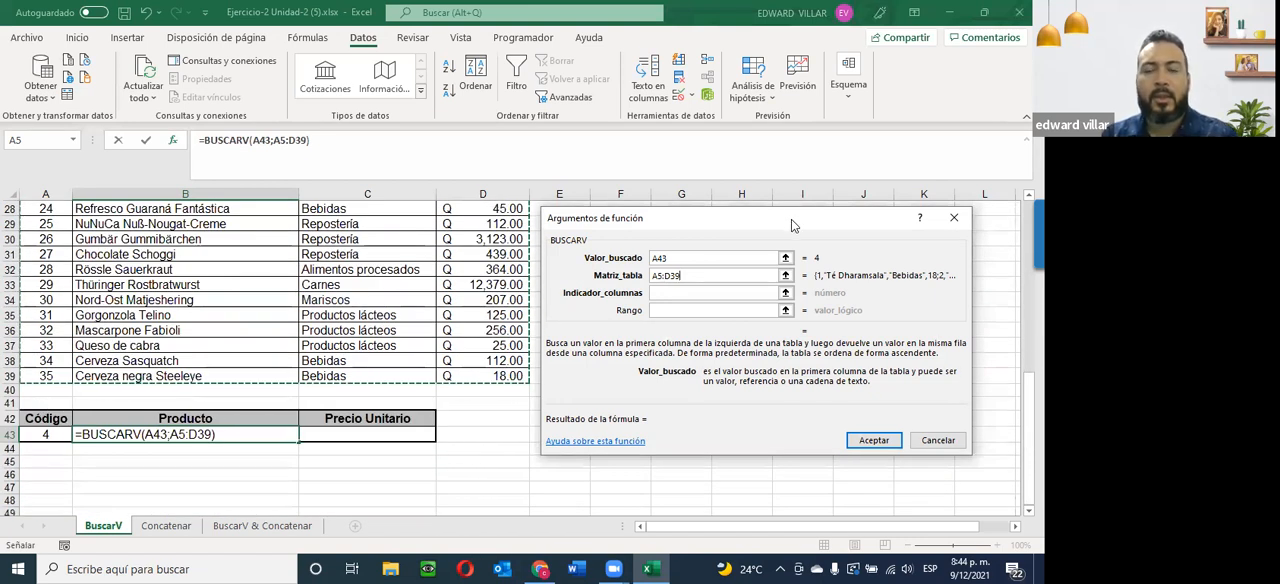
Set Indicador_columnas to 2 so the lookup returns the Producto column of the table.
left_click(666, 294)
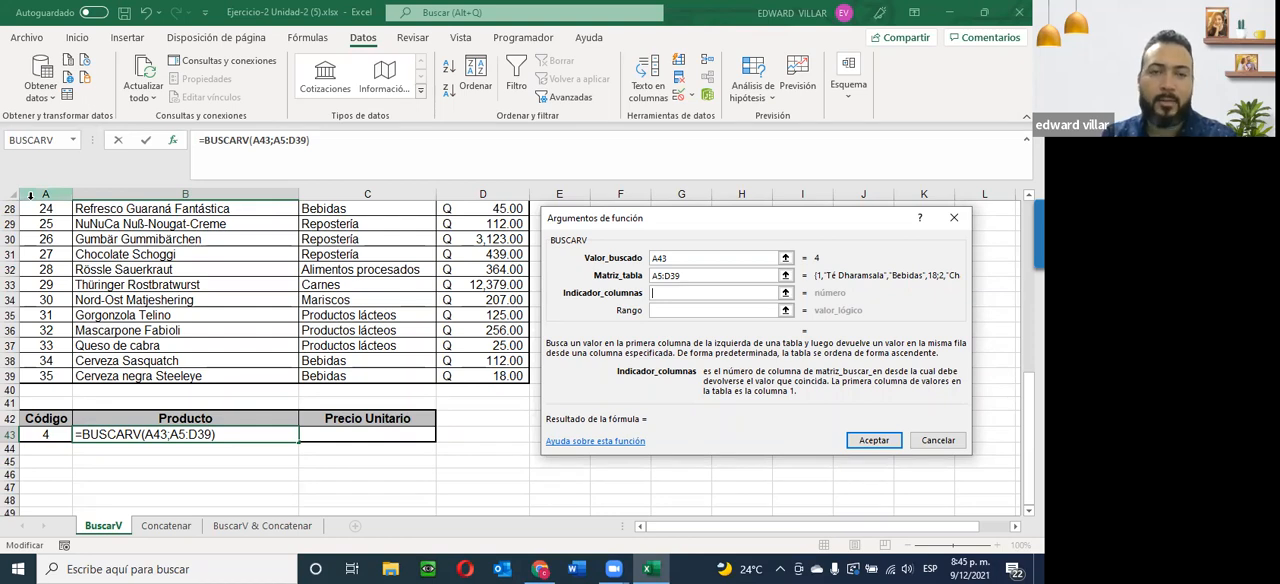
scroll(145, 330, "up", 9)
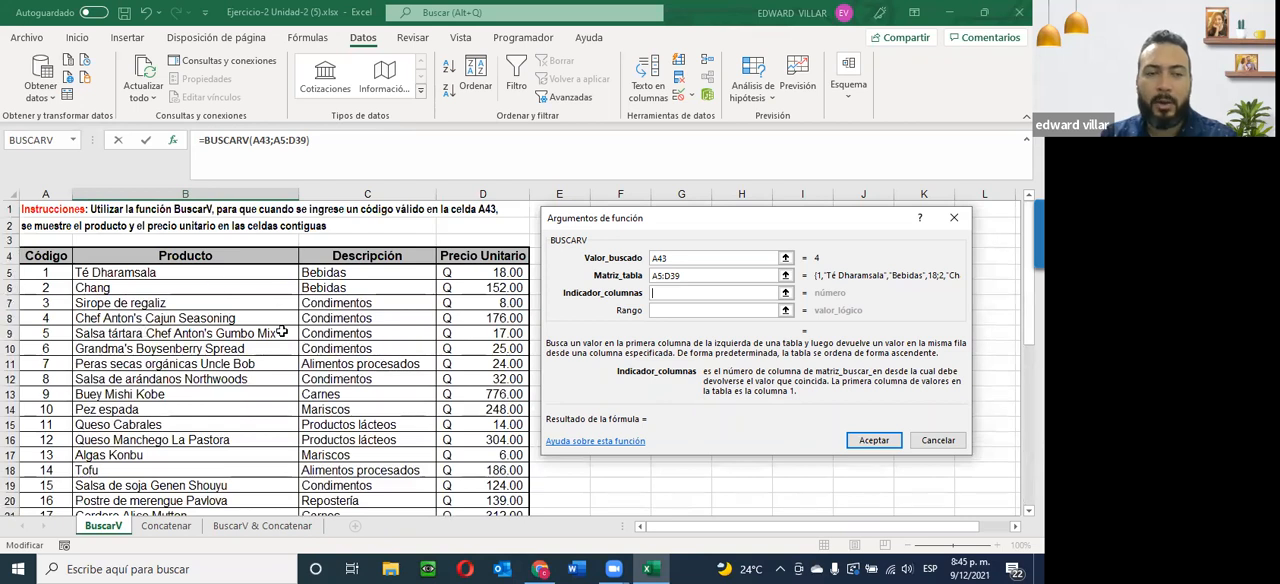
left_click(661, 289)
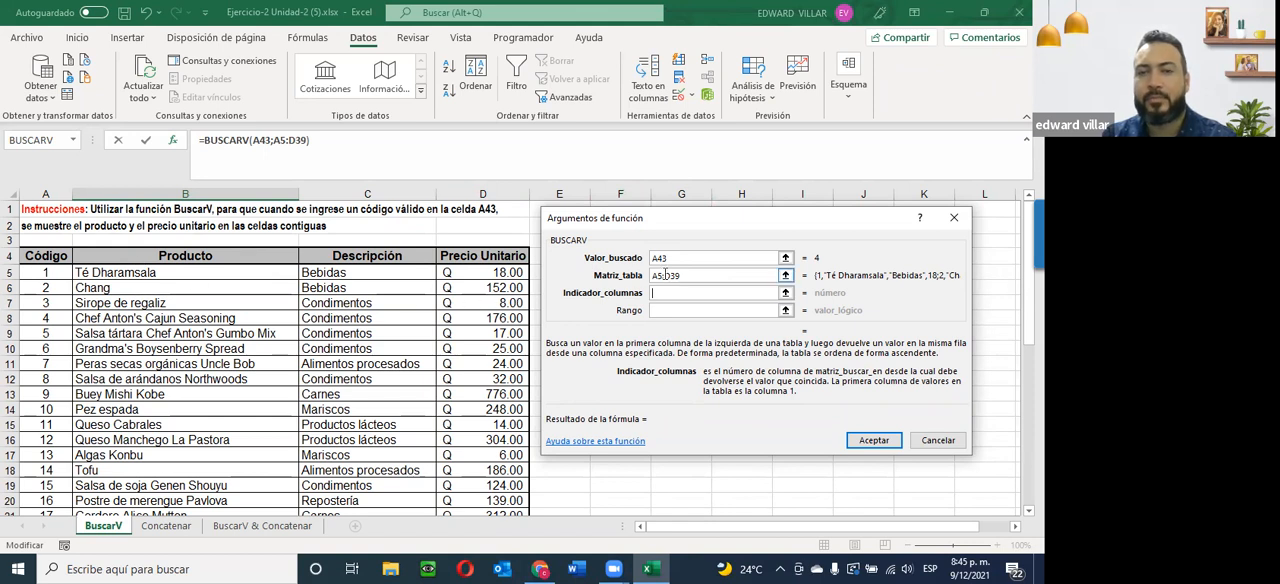
key("Tab")
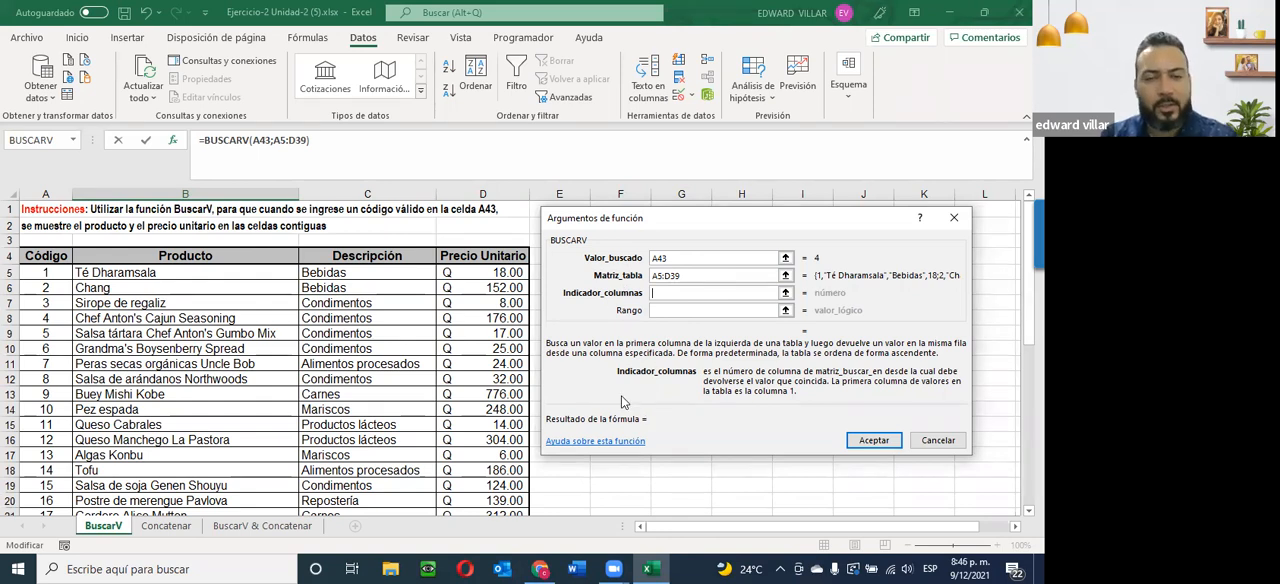
scroll(256, 405, "down", 10)
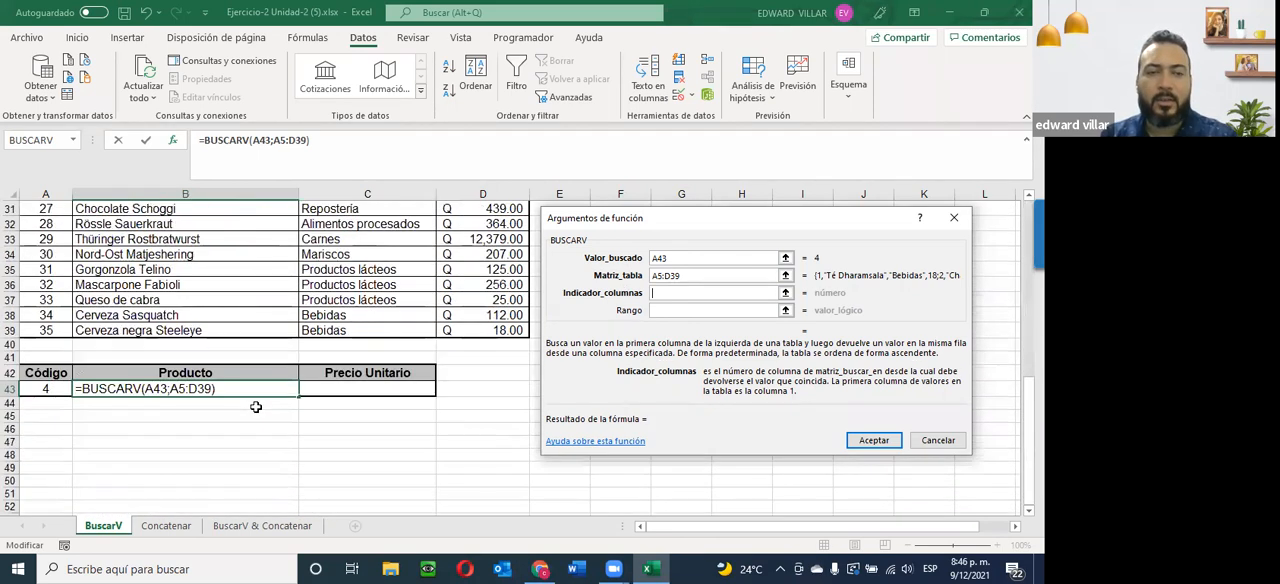
scroll(24, 306, "up", 3)
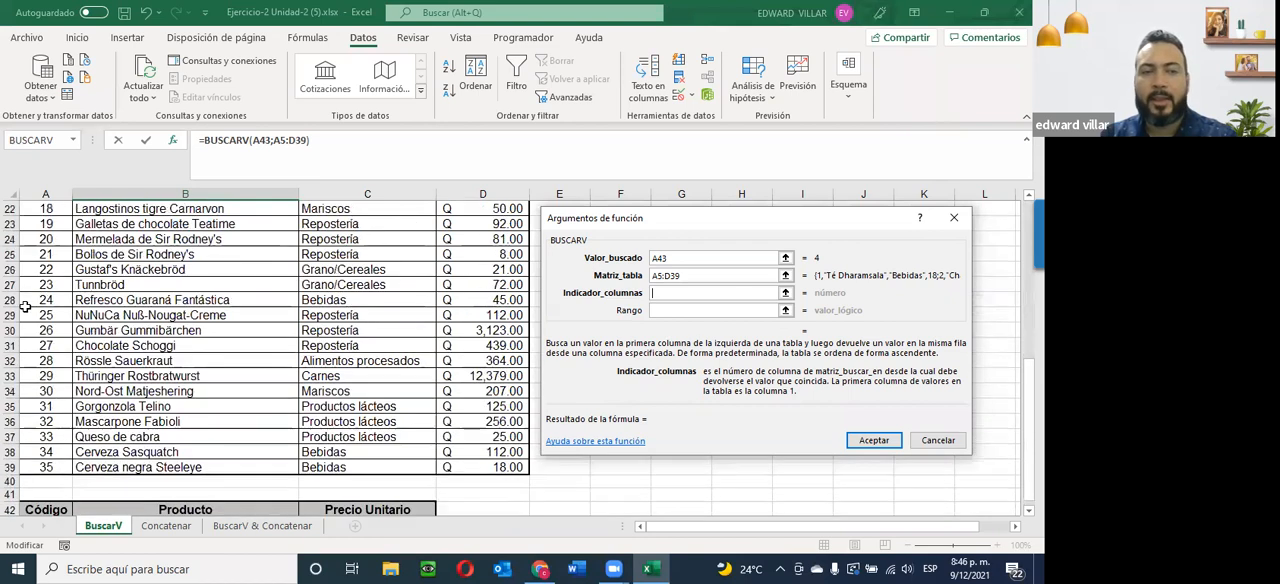
scroll(24, 306, "up", 2)
scroll(246, 369, "down", 3)
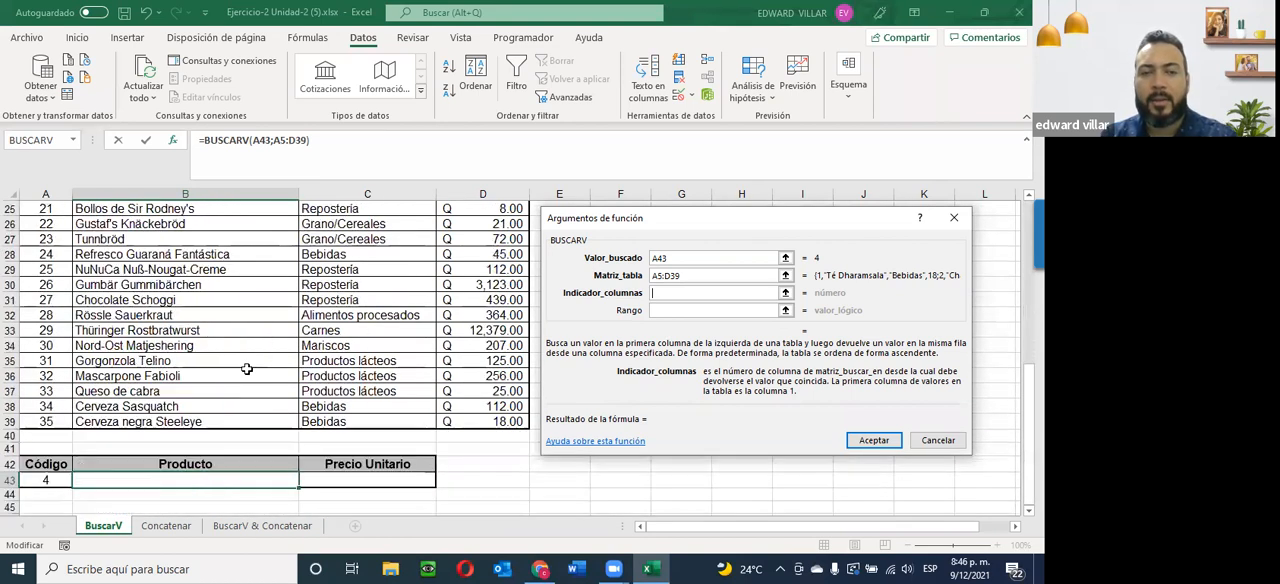
scroll(246, 369, "down", 2)
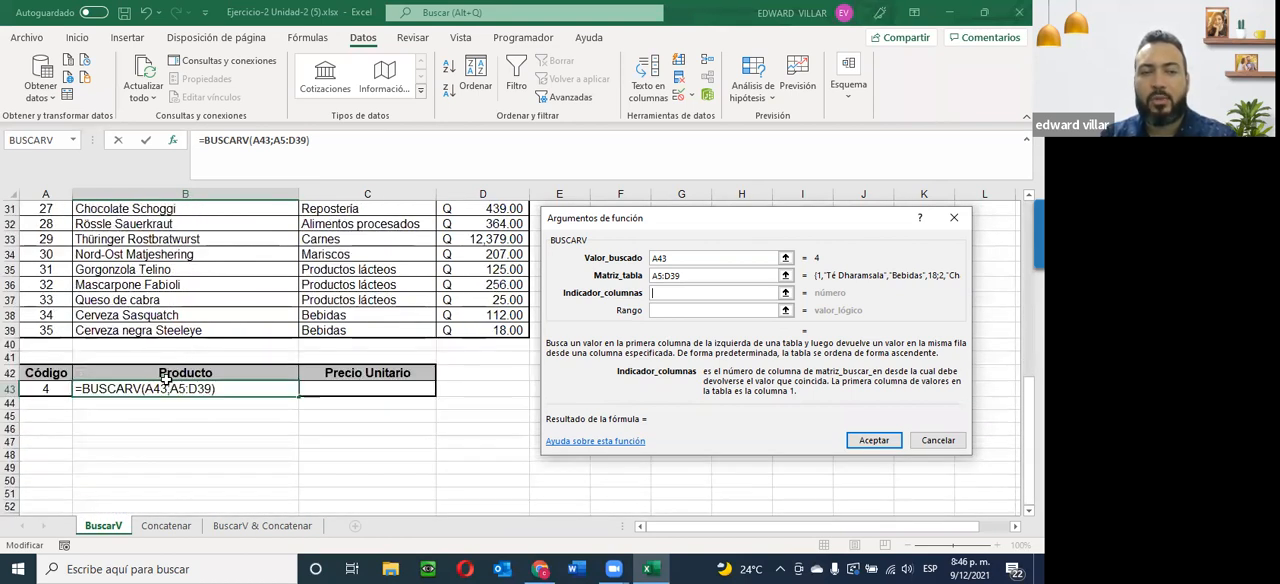
scroll(190, 395, "up", 10)
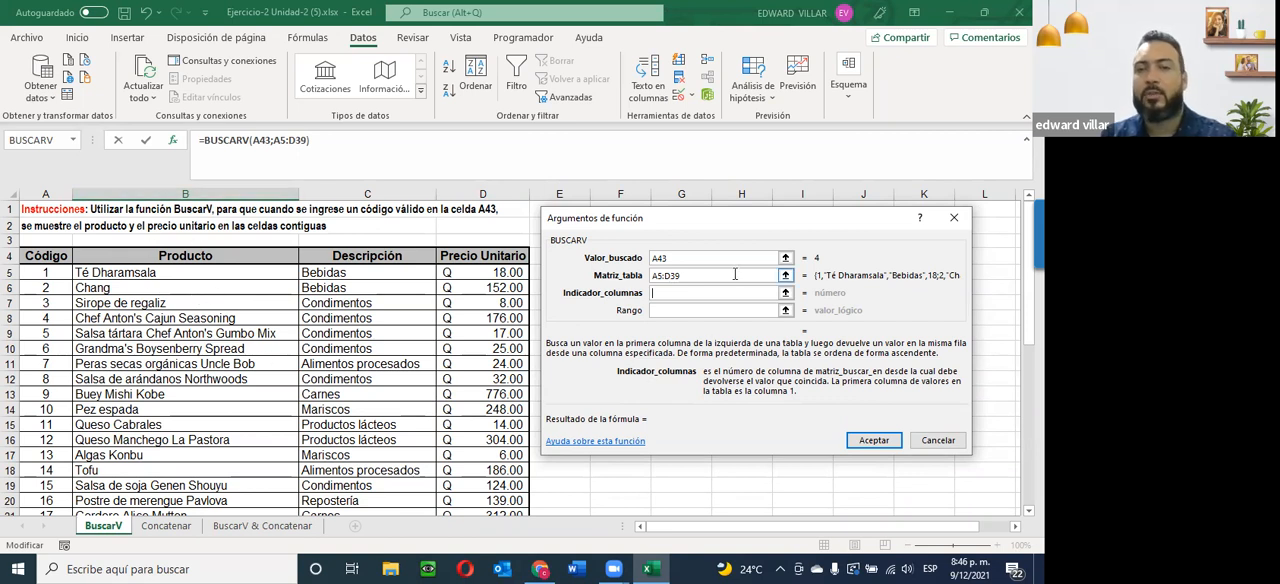
type("2")
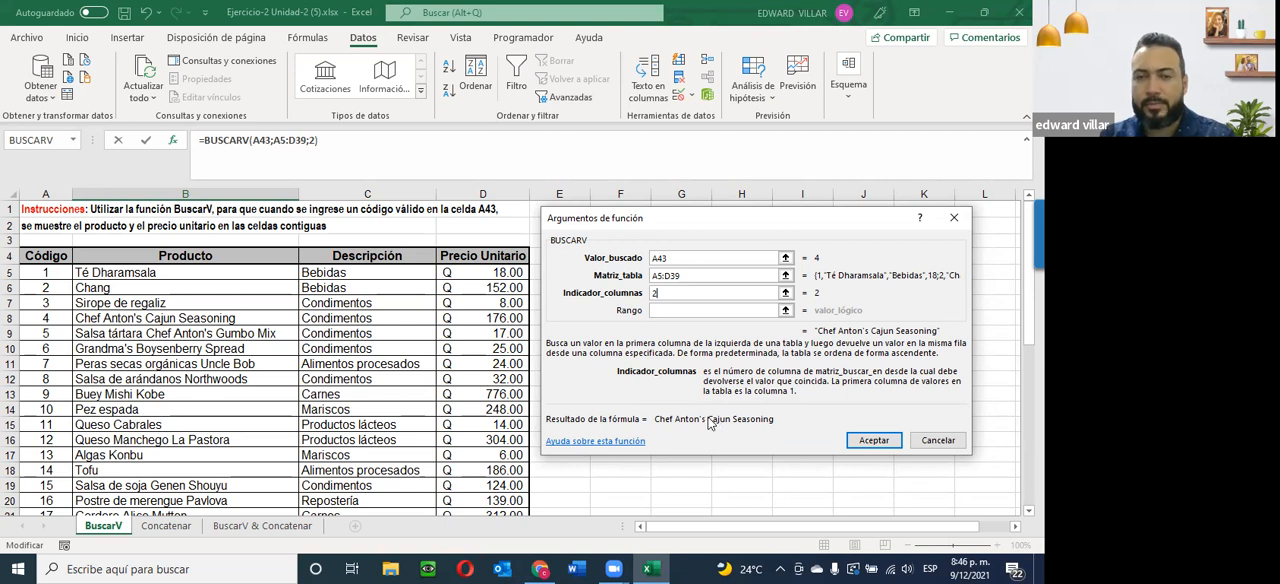
Set Rango to 0 for an exact match and apply the BUSCARV formula to B43.
left_click(717, 310)
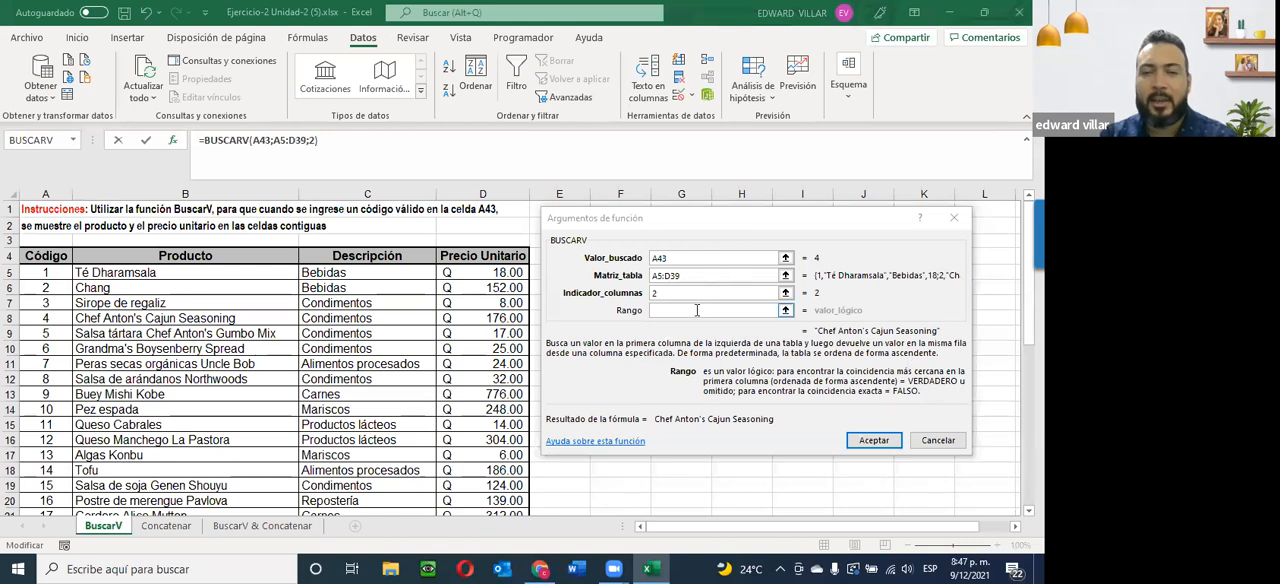
left_click(696, 310)
type("0")
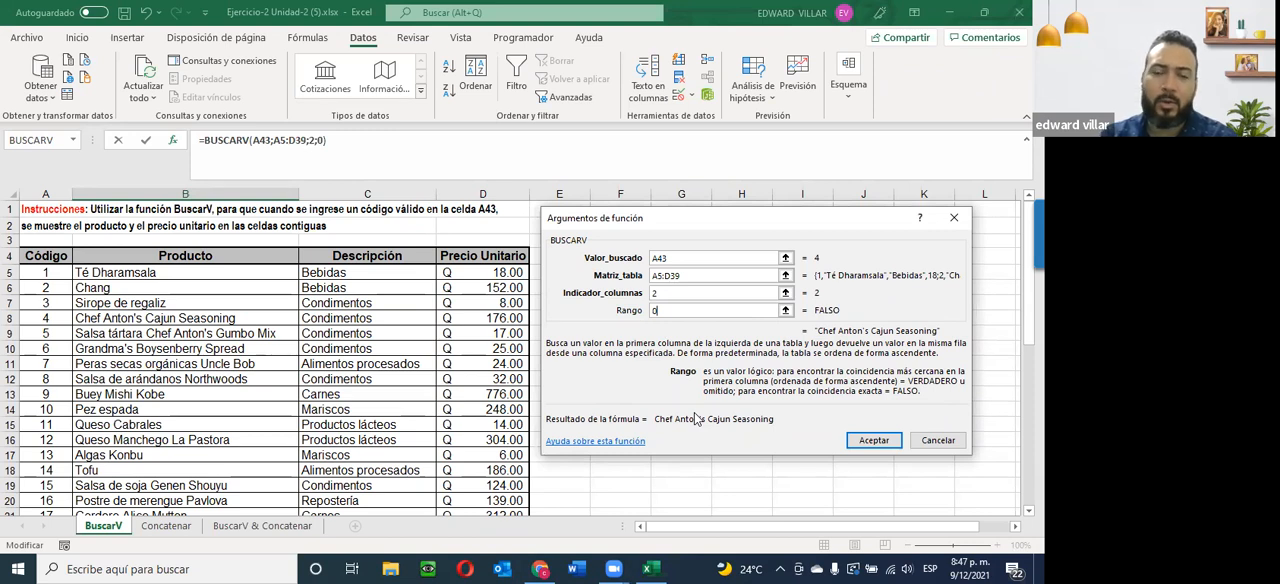
left_click(866, 441)
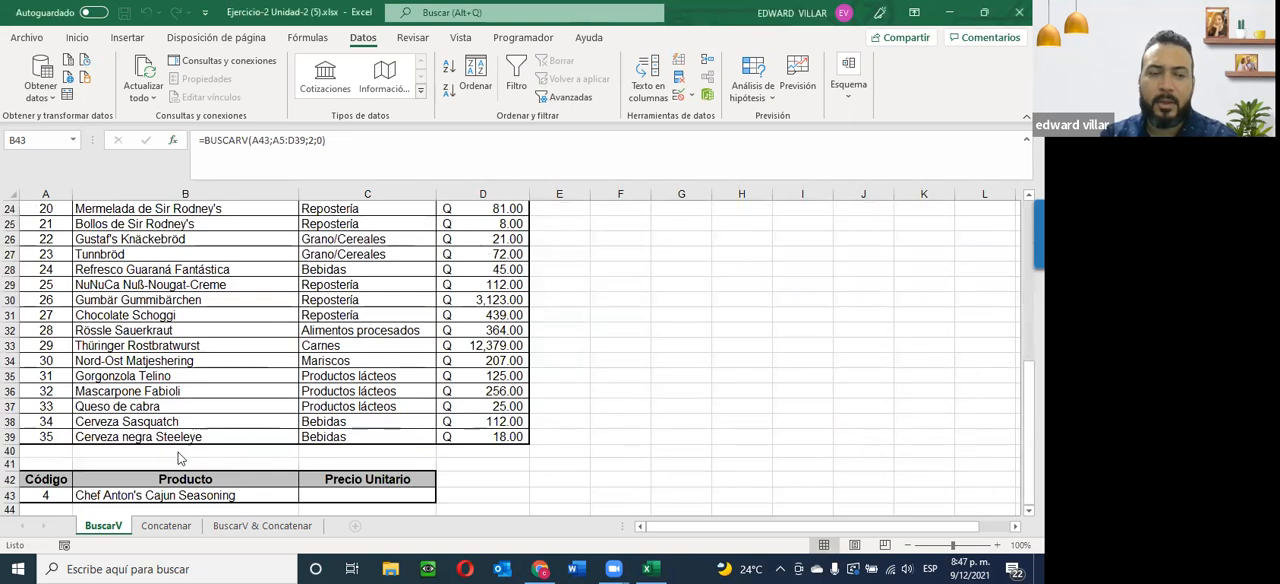
Choose code 33 from the list in A43 to test the product lookup.
scroll(110, 500, "down", 1)
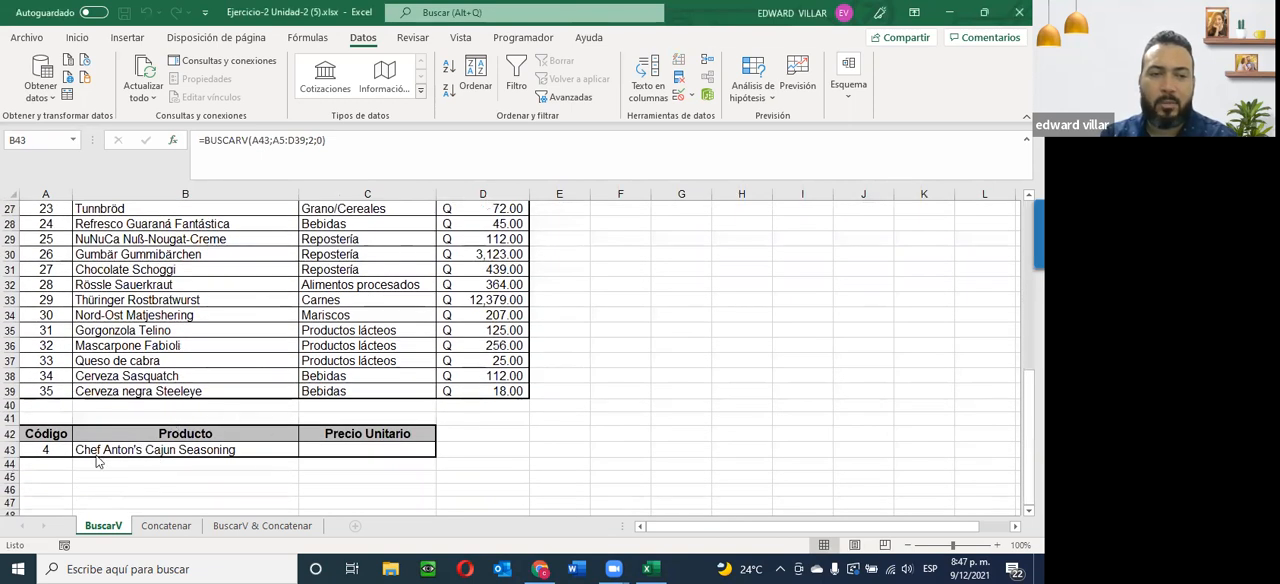
left_click(48, 451)
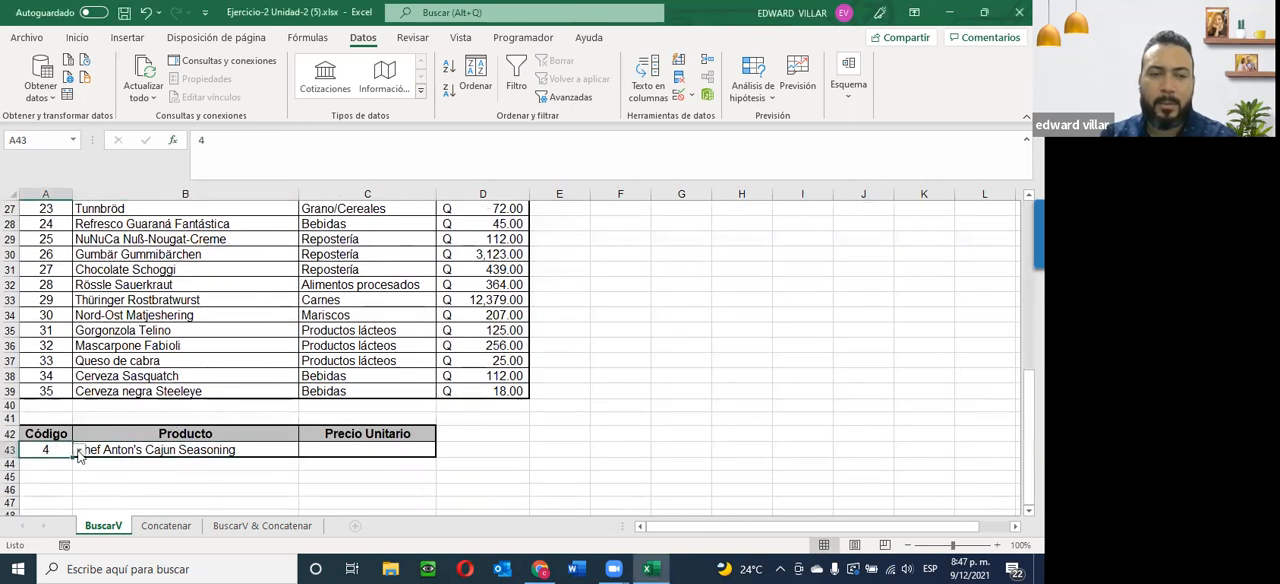
left_click(79, 451)
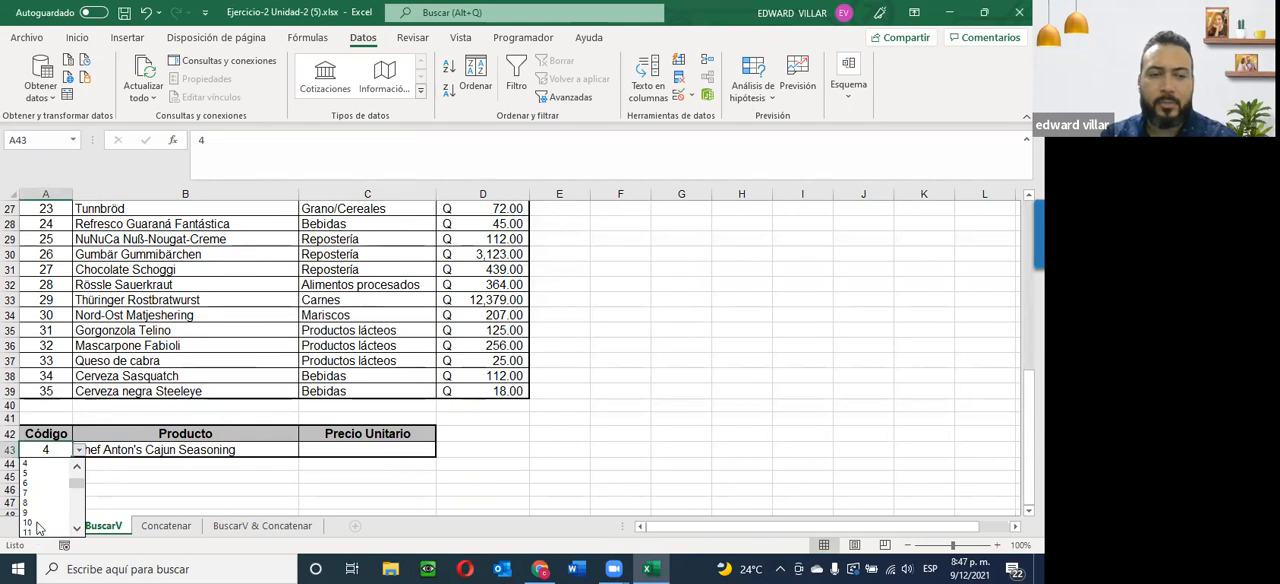
left_click(77, 512)
left_click(77, 512)
left_click(77, 512)
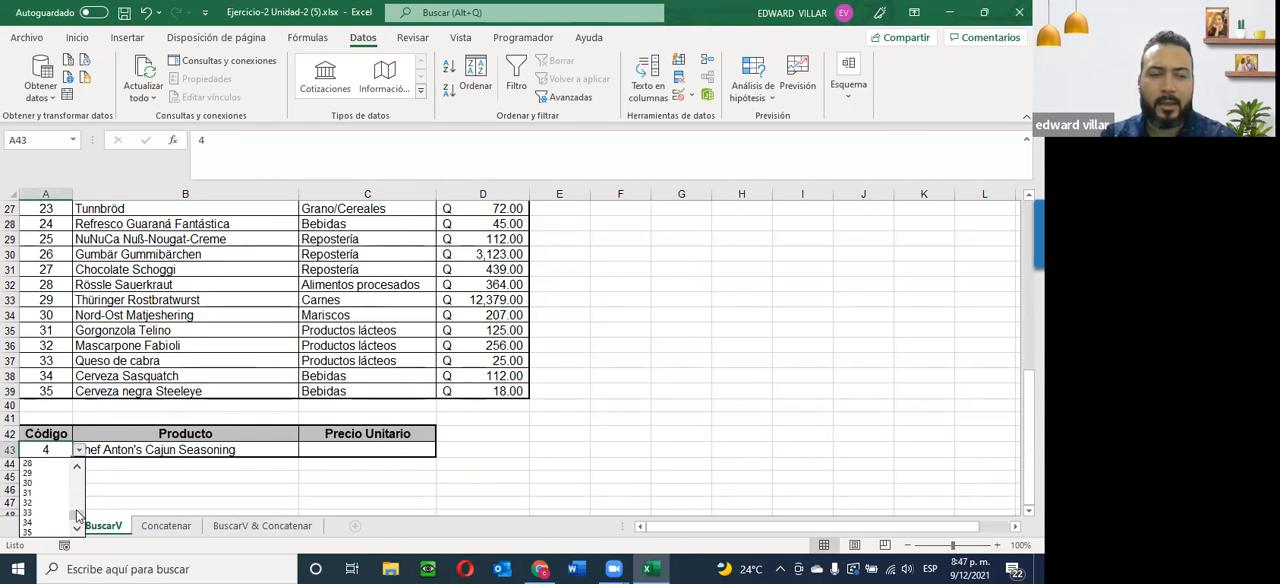
left_click(55, 512)
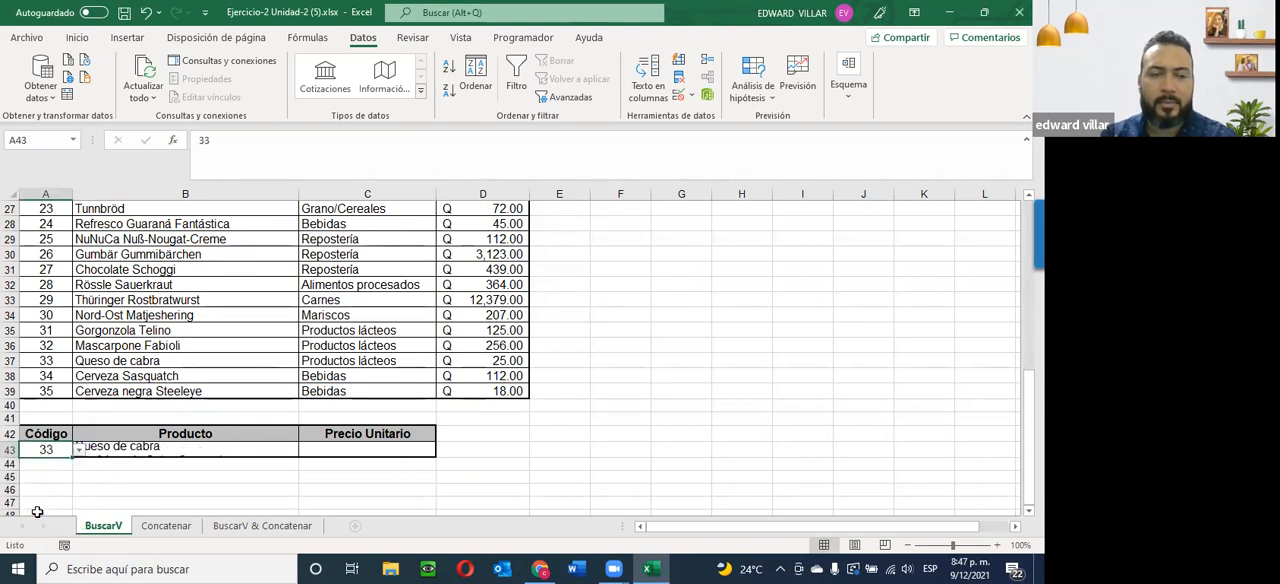
left_click(122, 477)
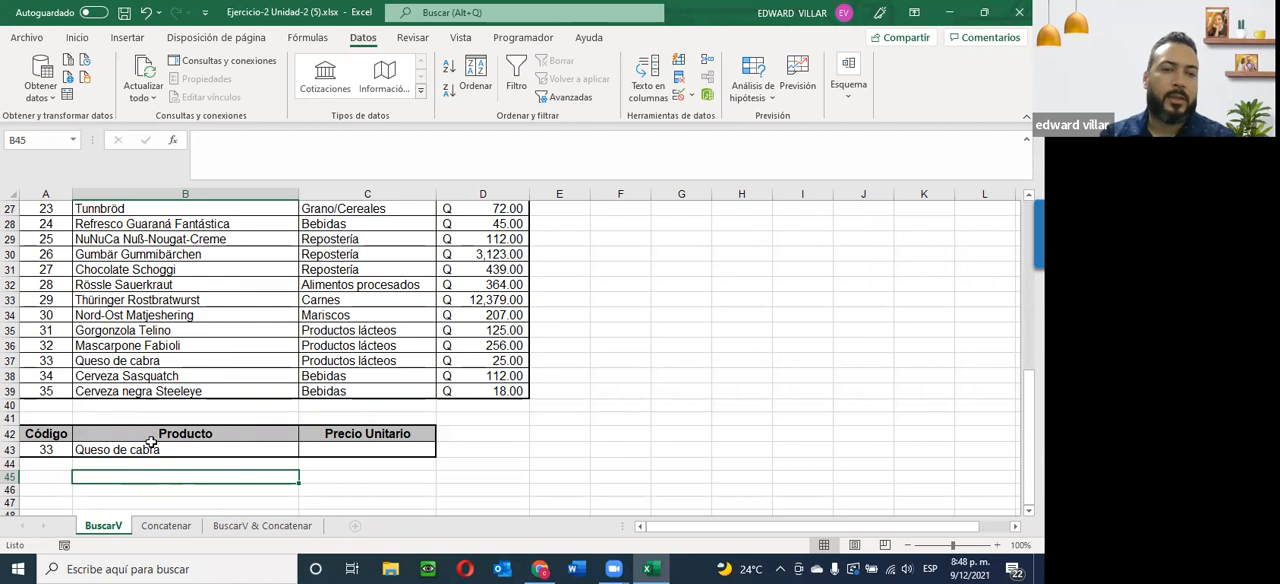
Copy the BUSCARV formula text from B43 into the Precio Unitario cell C43.
left_click(331, 450)
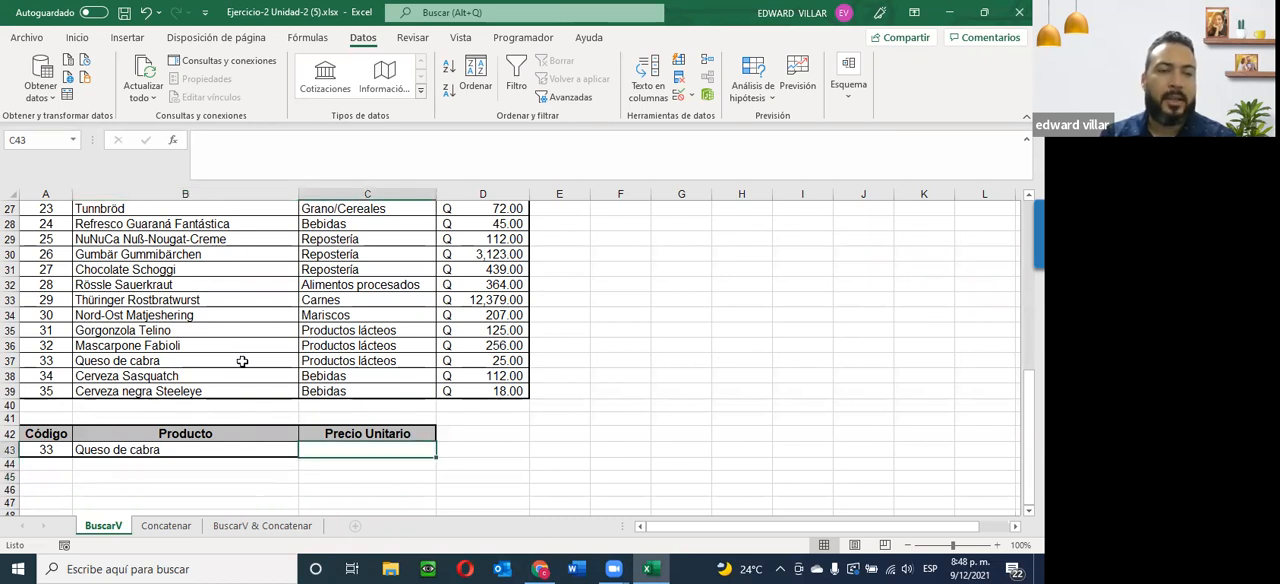
left_click(90, 452)
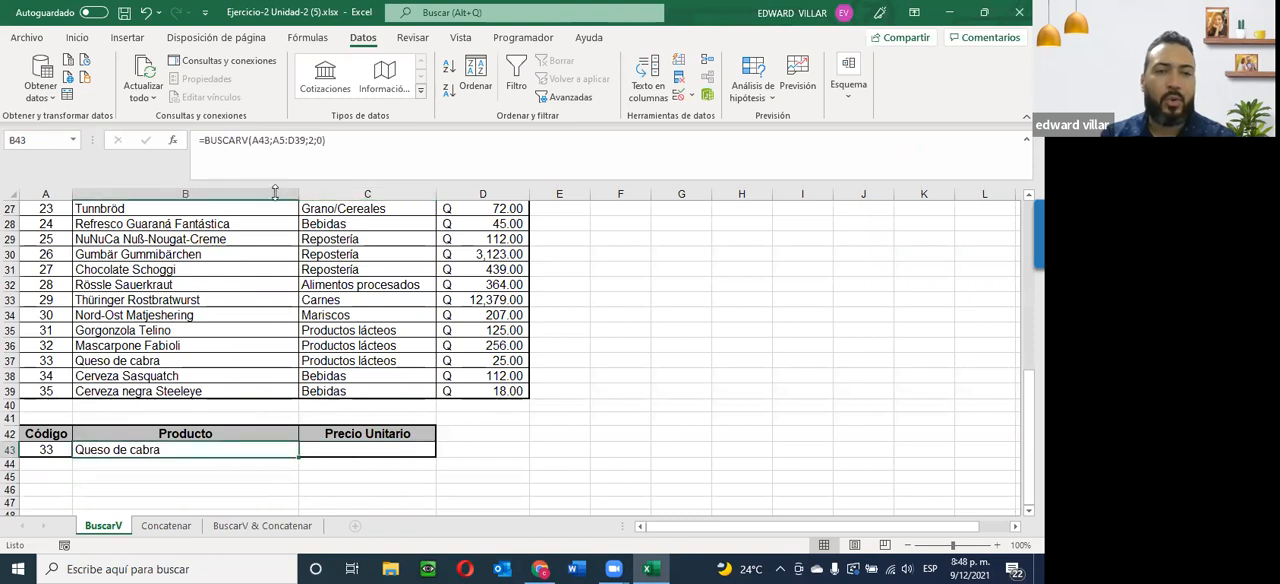
left_click(310, 140)
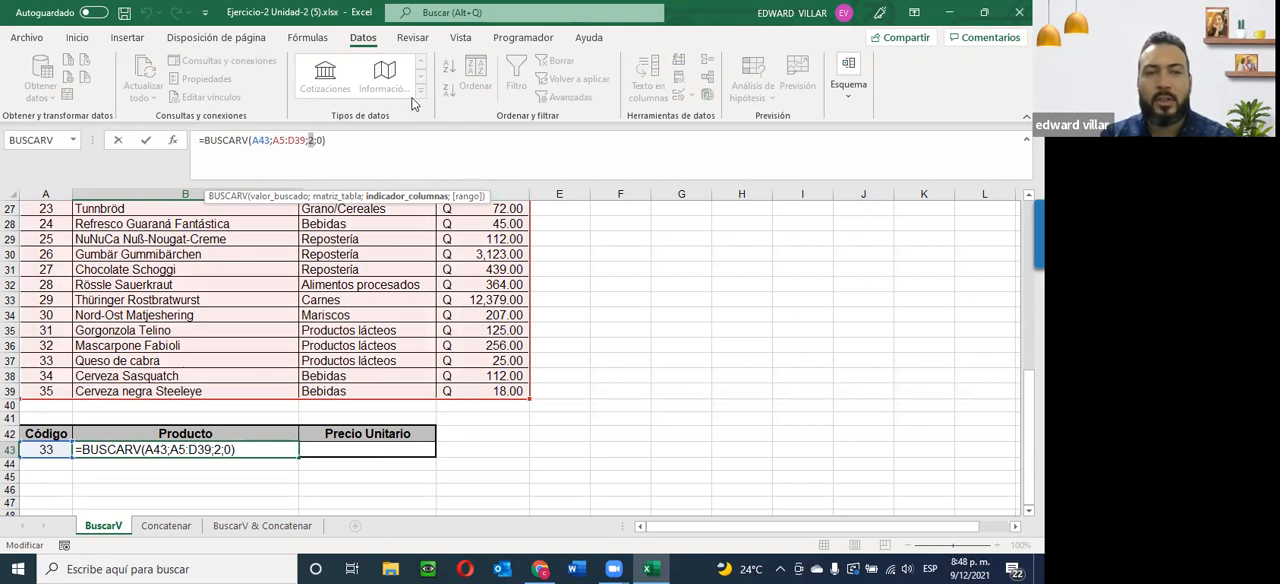
left_click_drag(397, 142, 156, 120)
key("ctrl+c")
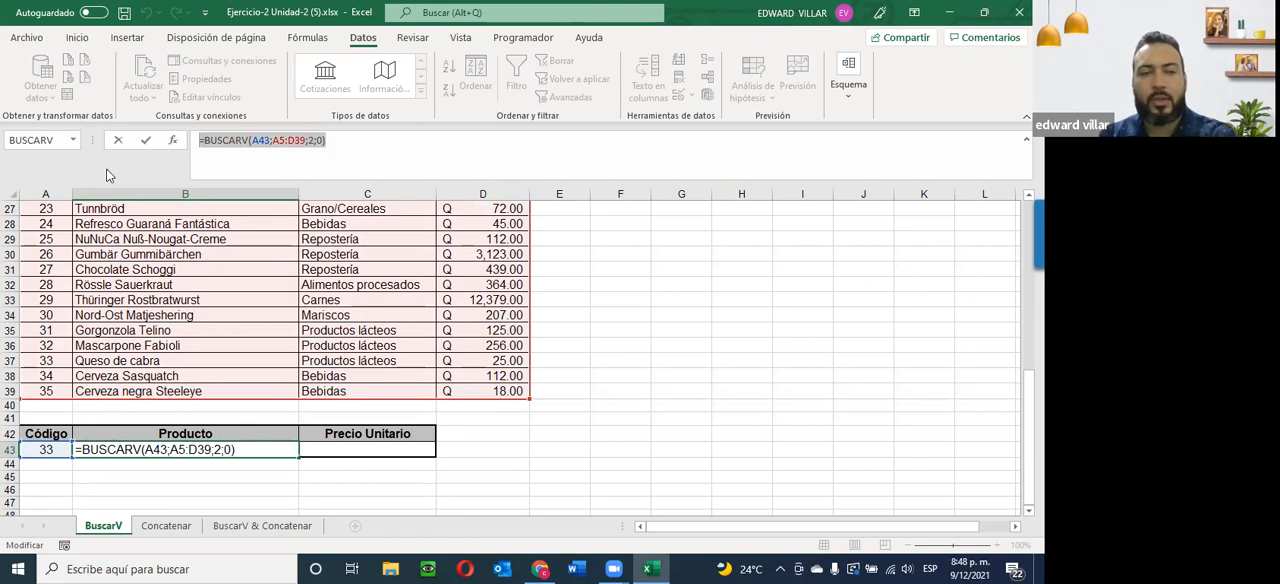
key("Escape")
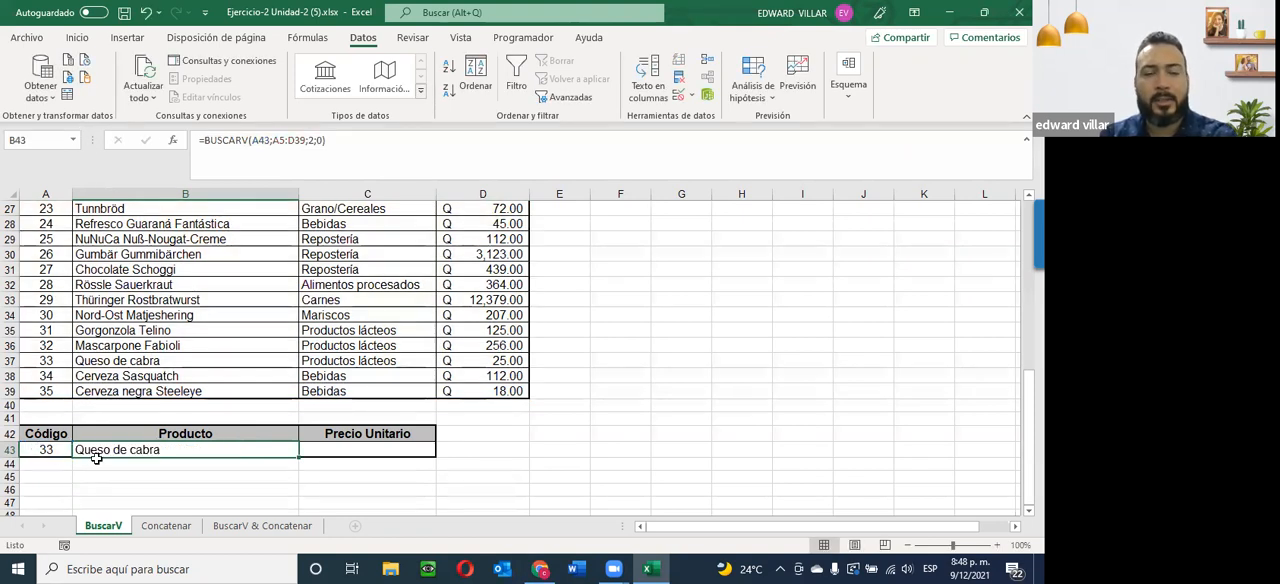
left_click(353, 450)
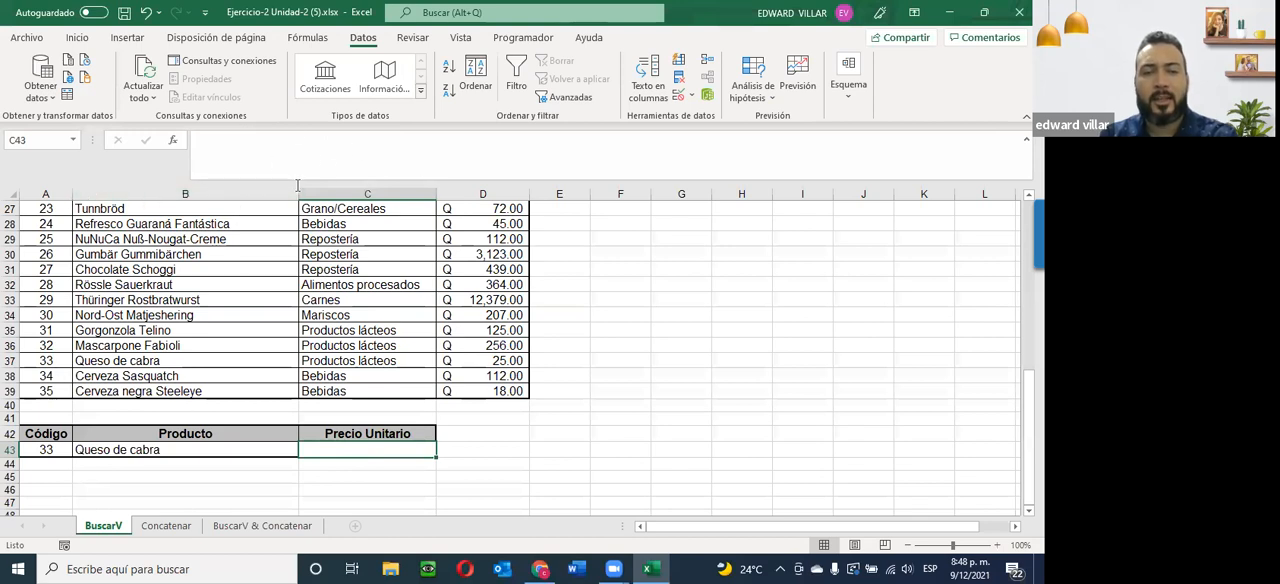
left_click(290, 143)
key("ctrl+v")
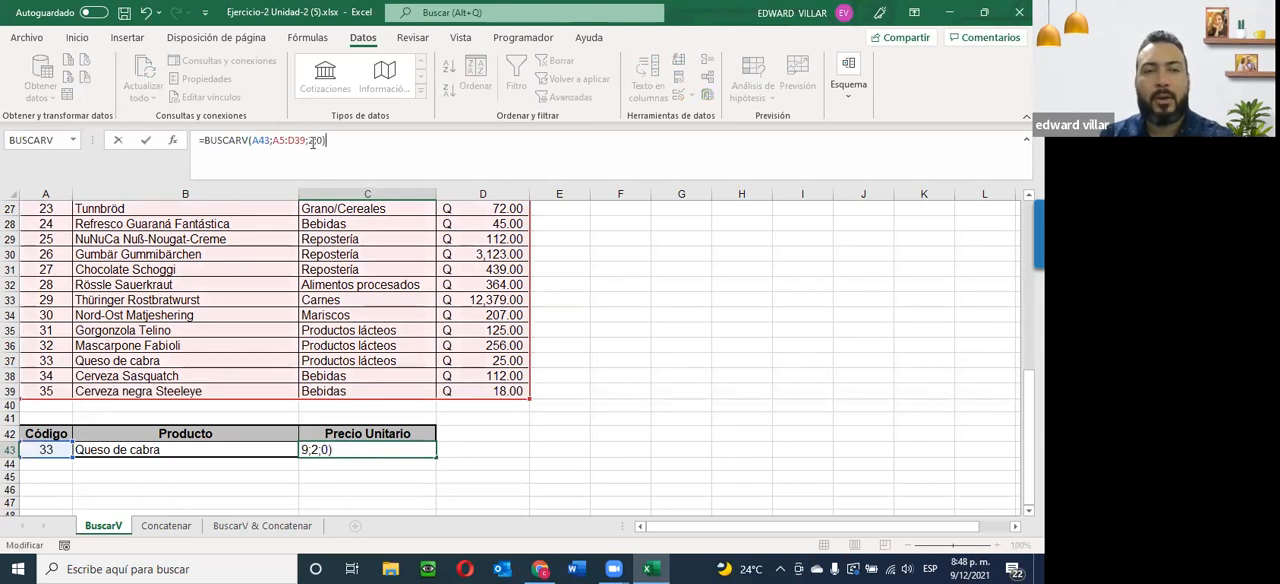
Set the column index in C43's formula to 4 and check the returned price against the table row for code 33.
left_click(311, 140)
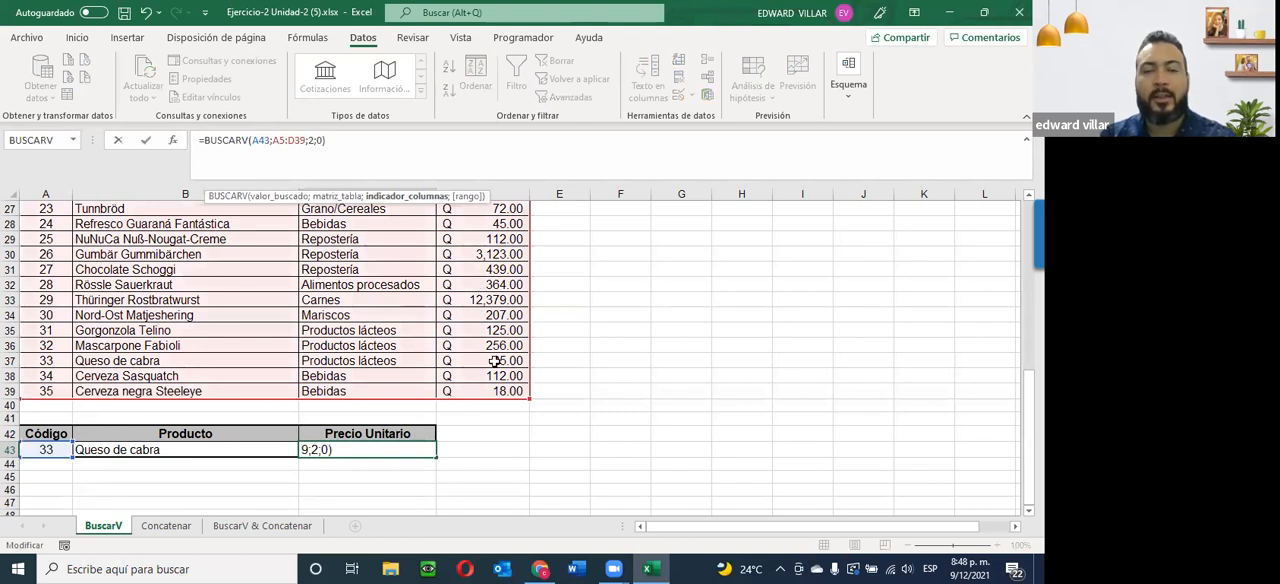
key("Delete")
type("4")
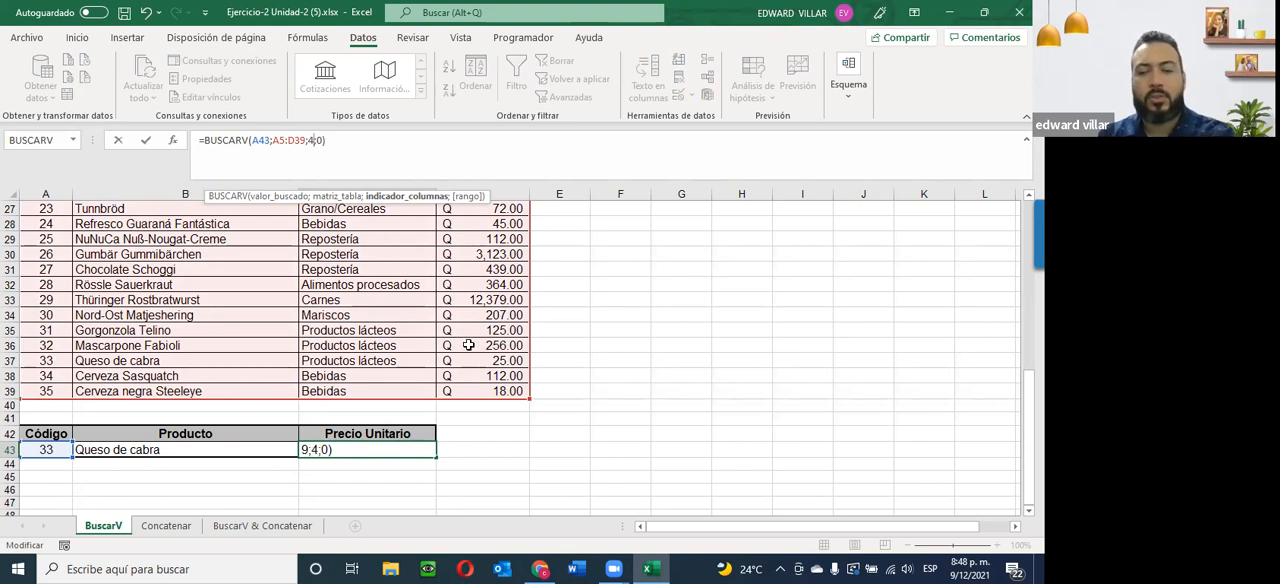
key("Return")
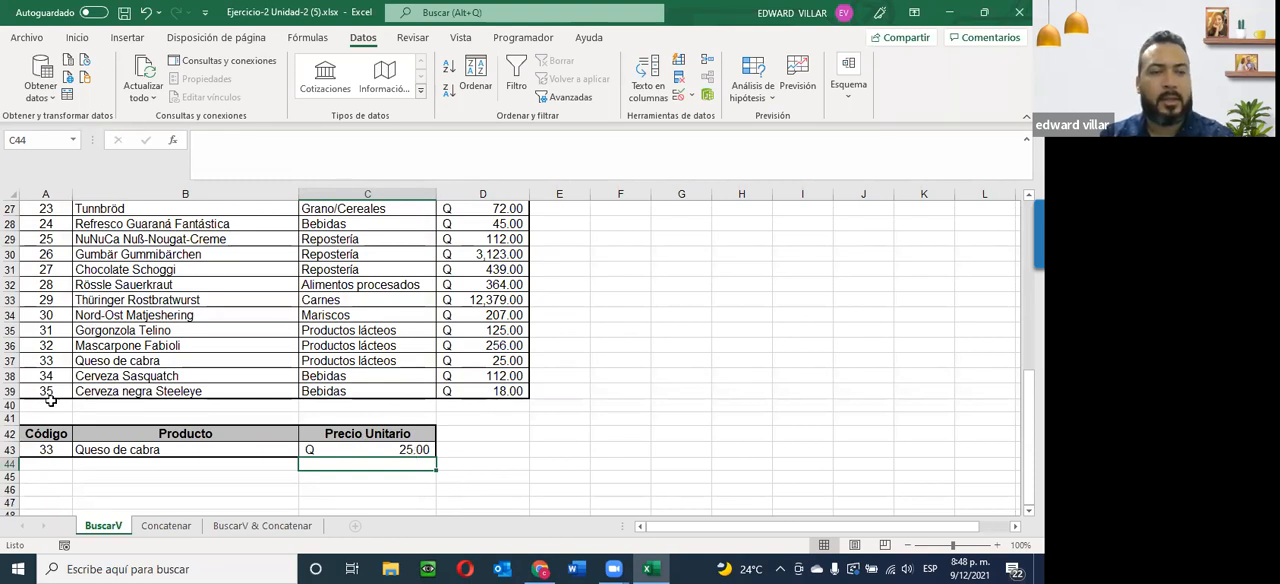
left_click_drag(83, 363, 498, 361)
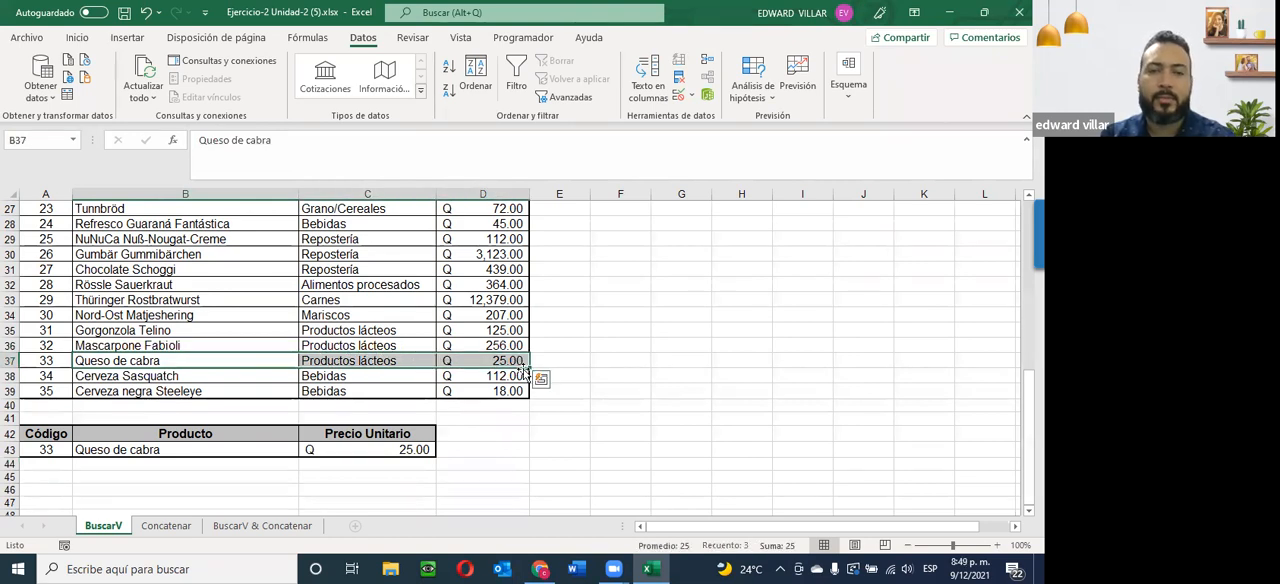
Choose code 35 from the list in A43 and compare the returned product and price with its table row.
left_click(45, 455)
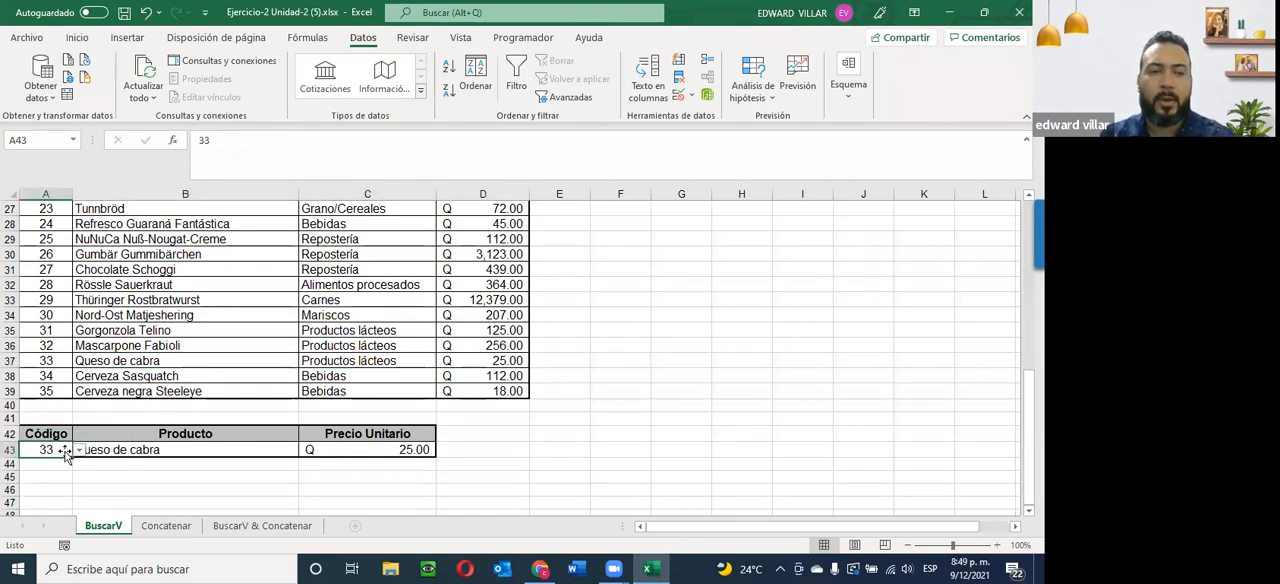
left_click(78, 453)
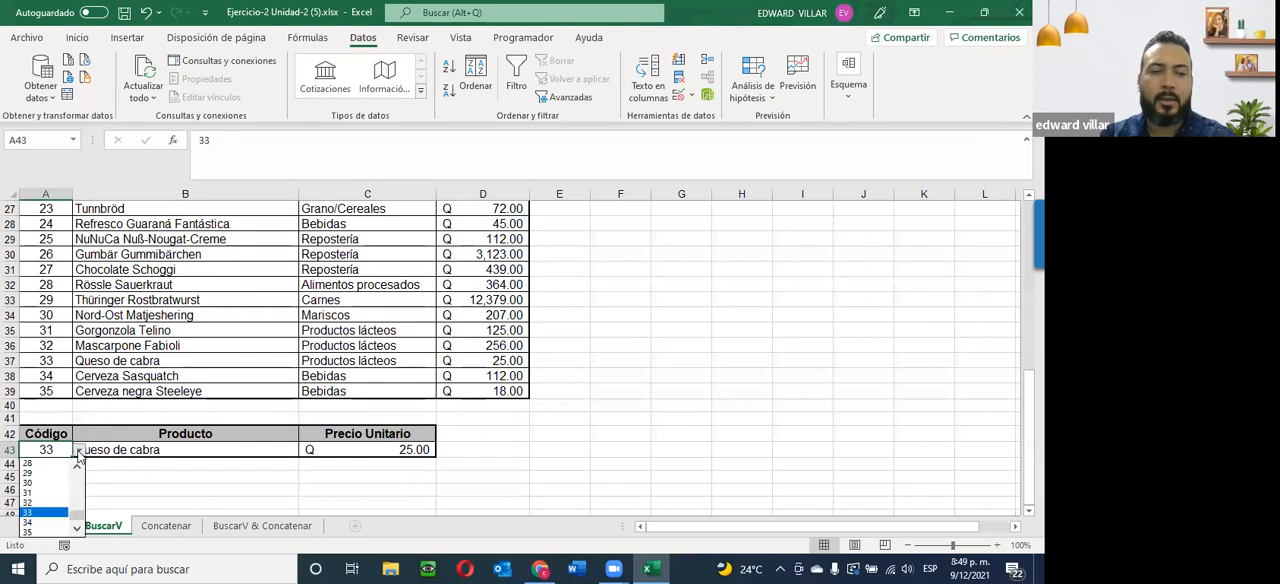
left_click(40, 532)
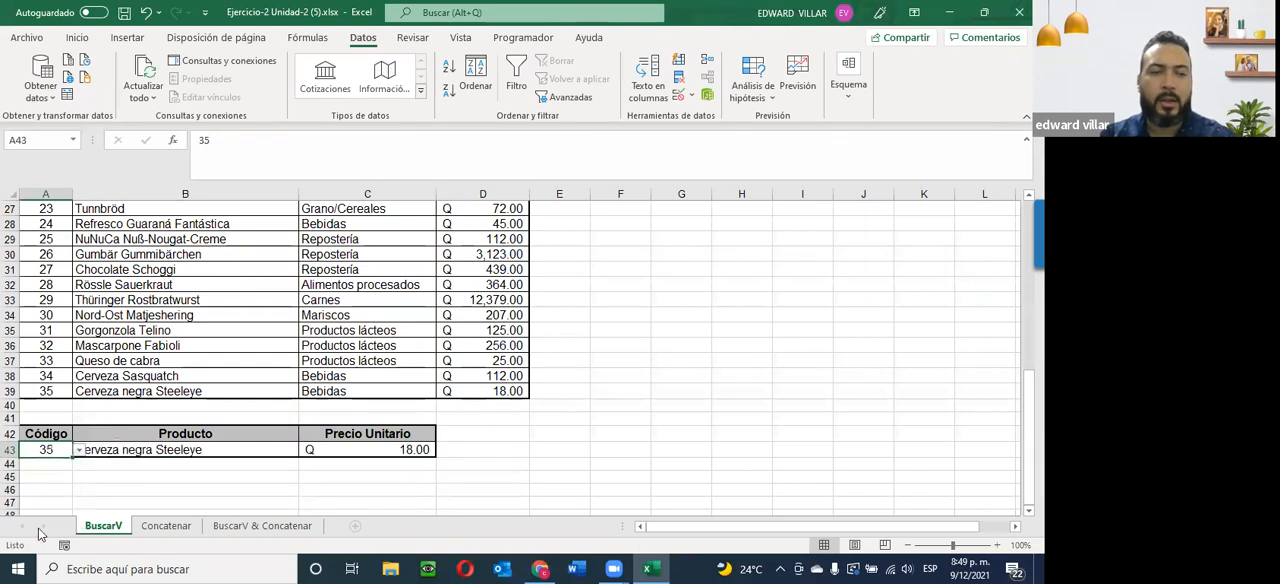
left_click(91, 490)
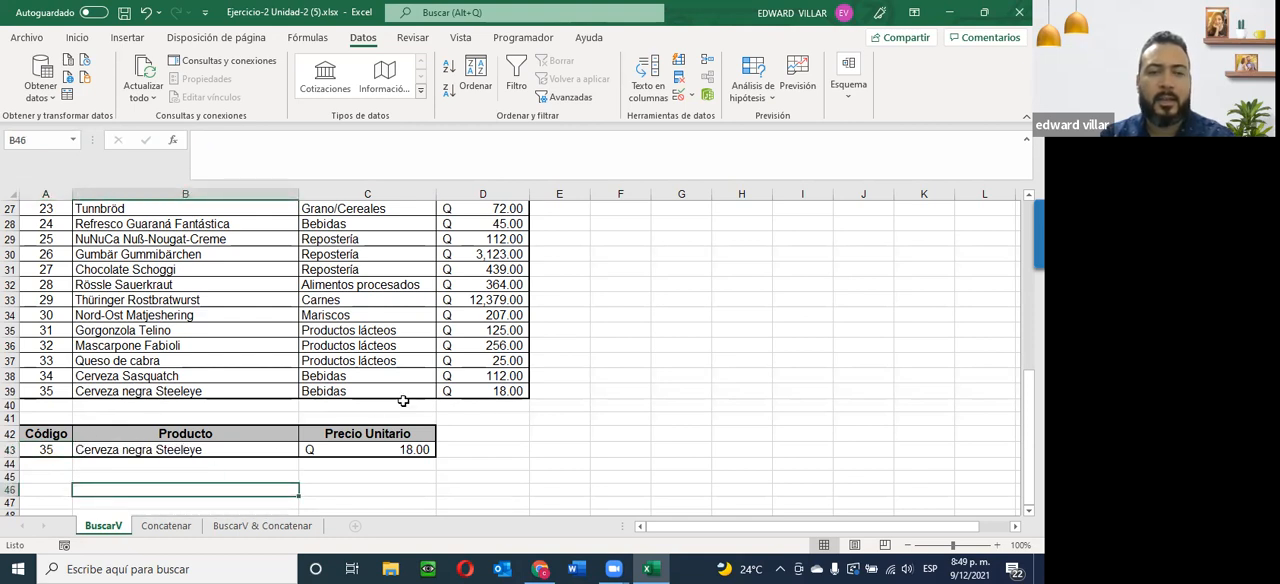
left_click_drag(495, 391, 48, 391)
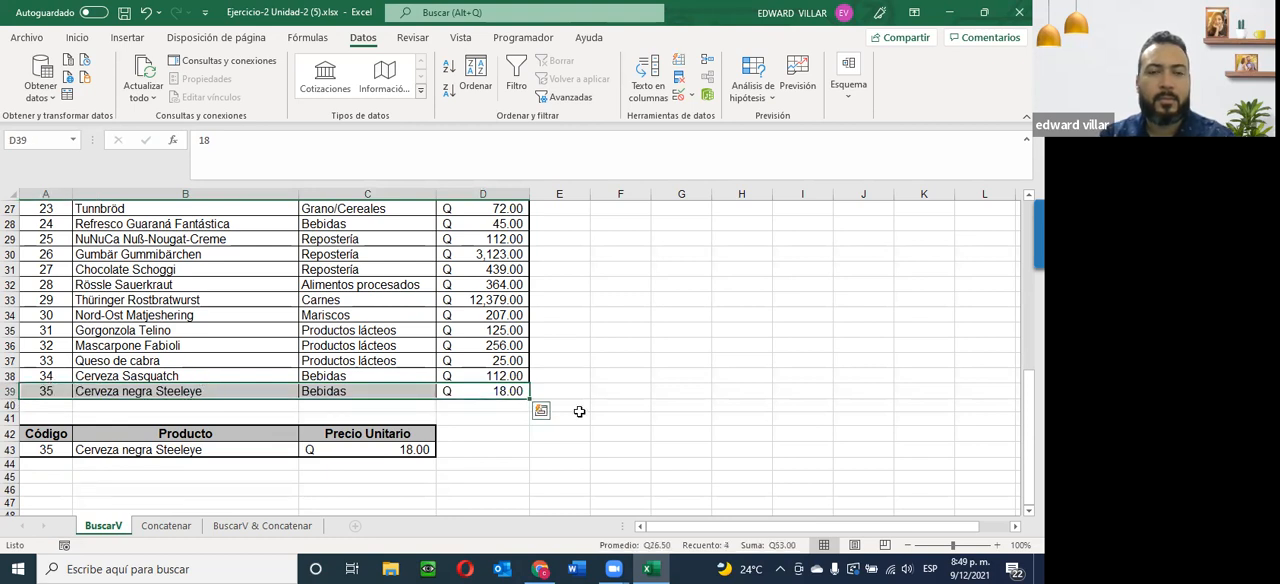
left_click(490, 476)
Review the code list in A43 and the lookup formulas in B43 and C43.
left_click(47, 452)
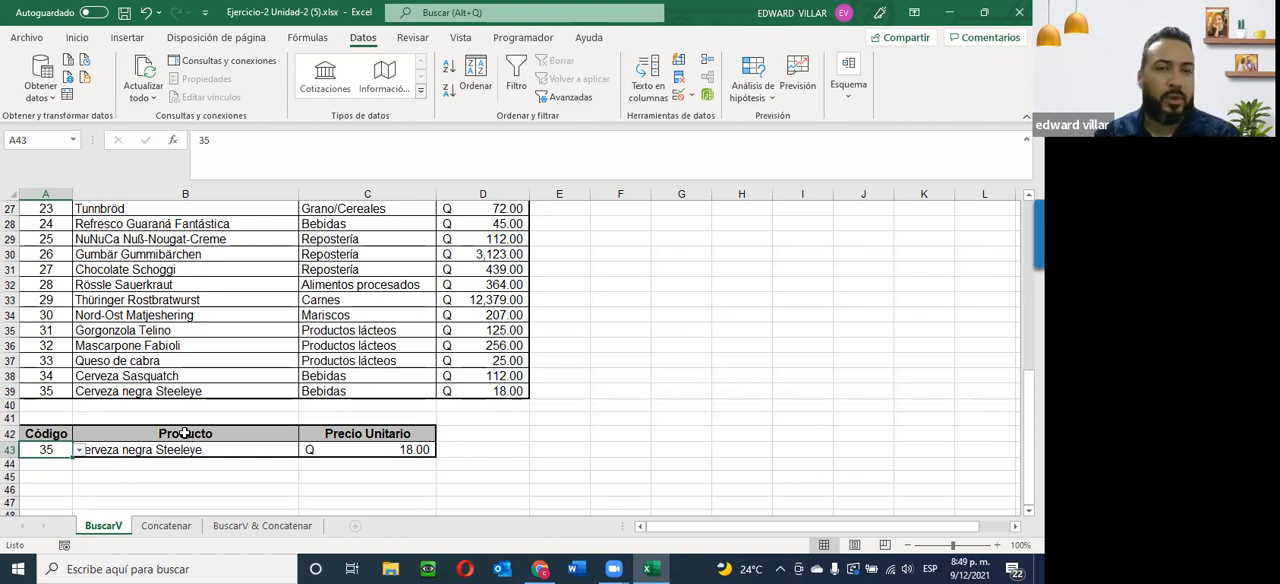
left_click(79, 451)
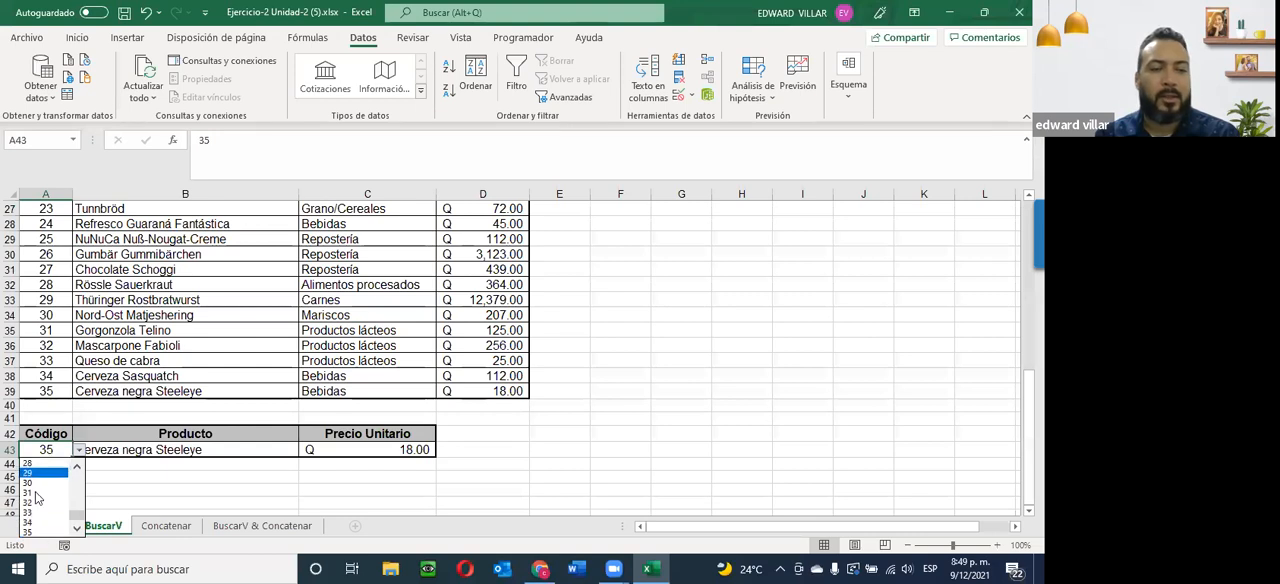
left_click(162, 447)
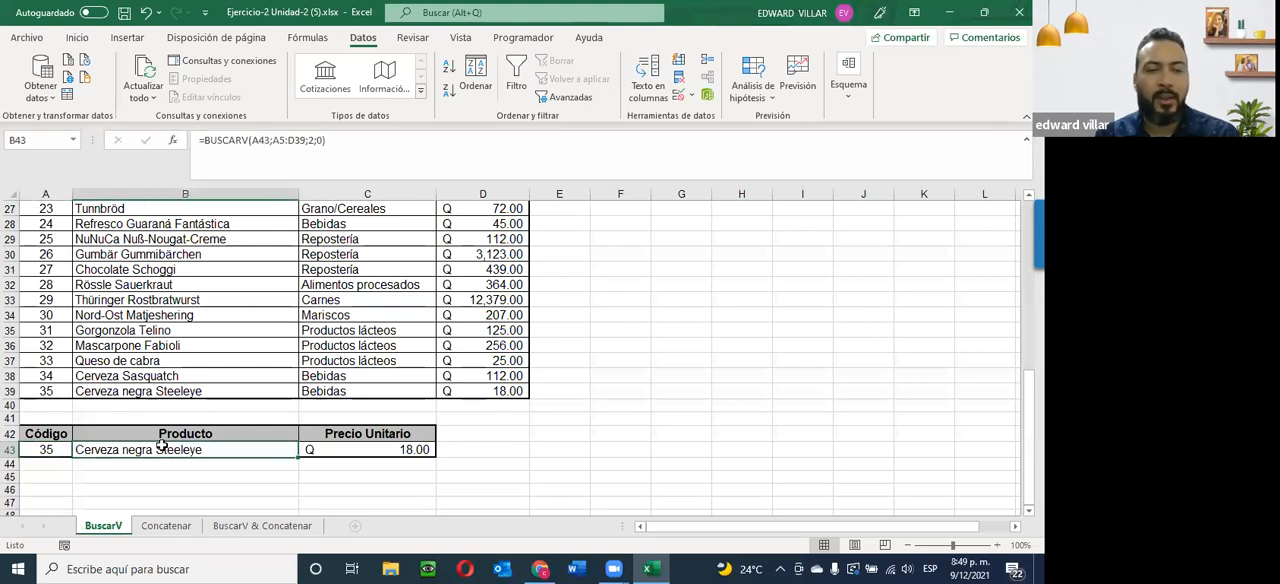
left_click(372, 450)
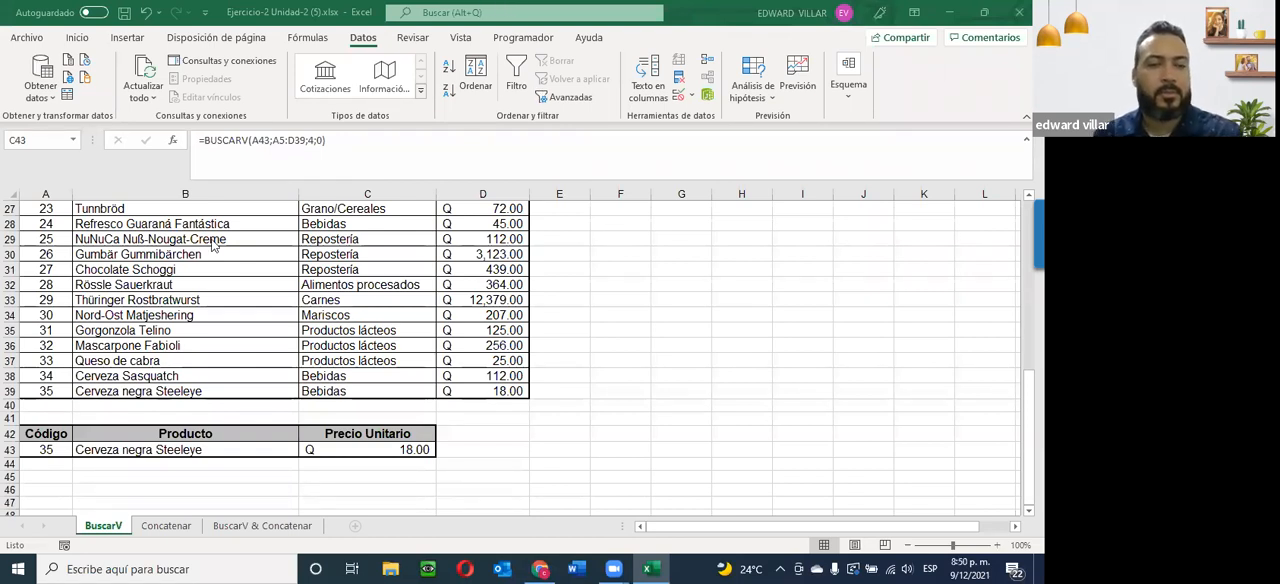
left_click(590, 445)
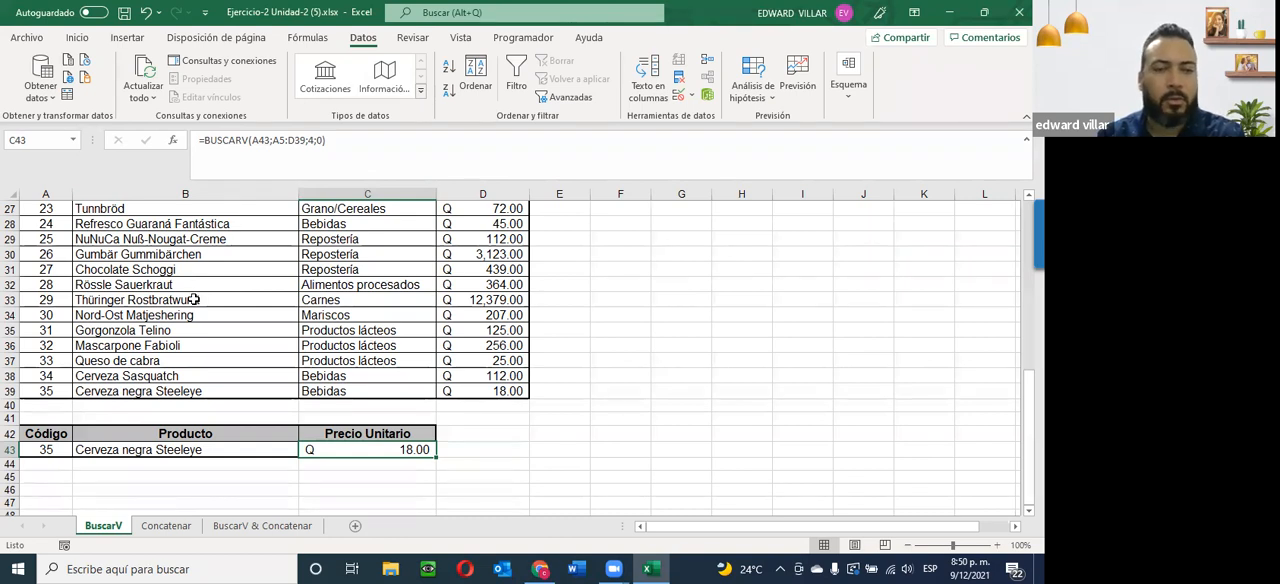
Inspect the function arguments of the BUSCARV formula in C43 without changing them.
key("alt+Tab")
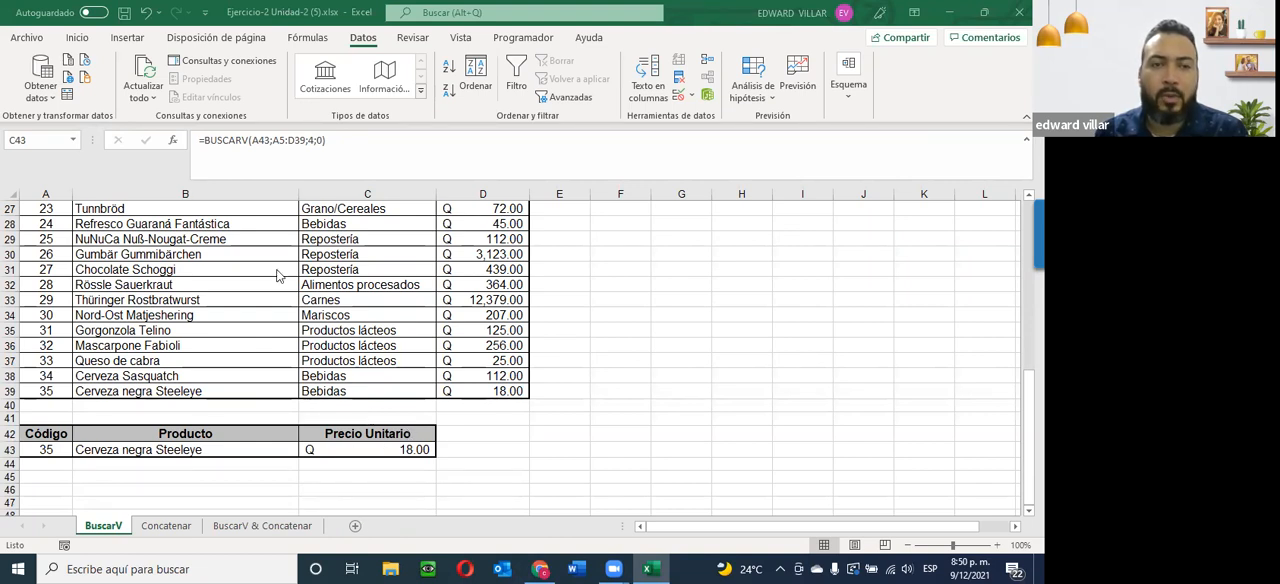
left_click(174, 141)
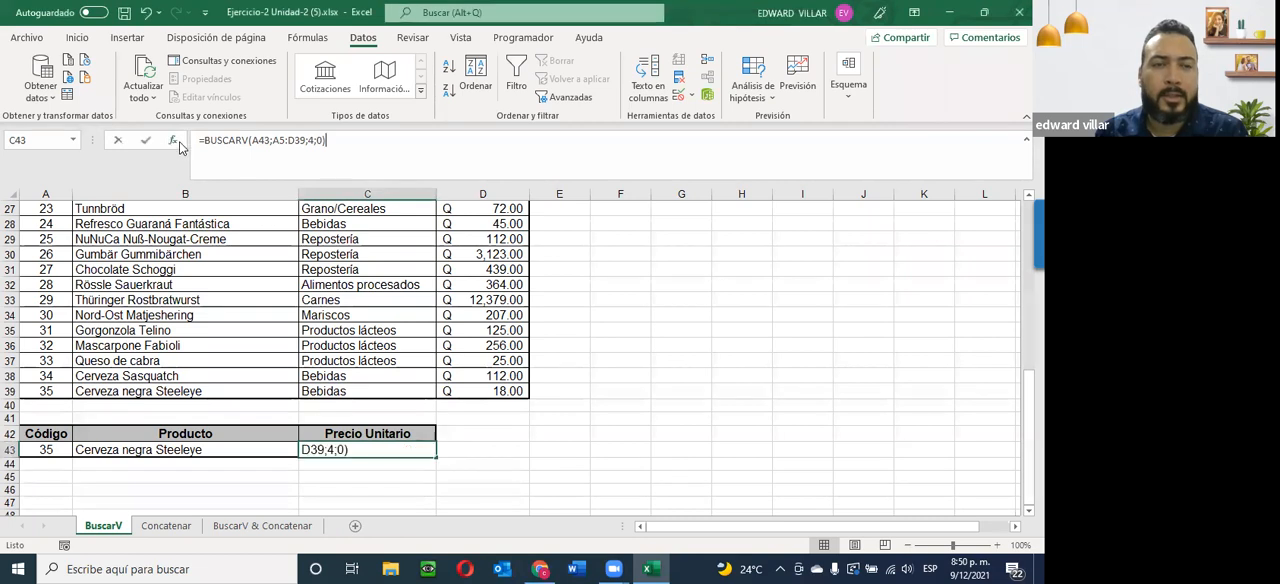
left_click(937, 442)
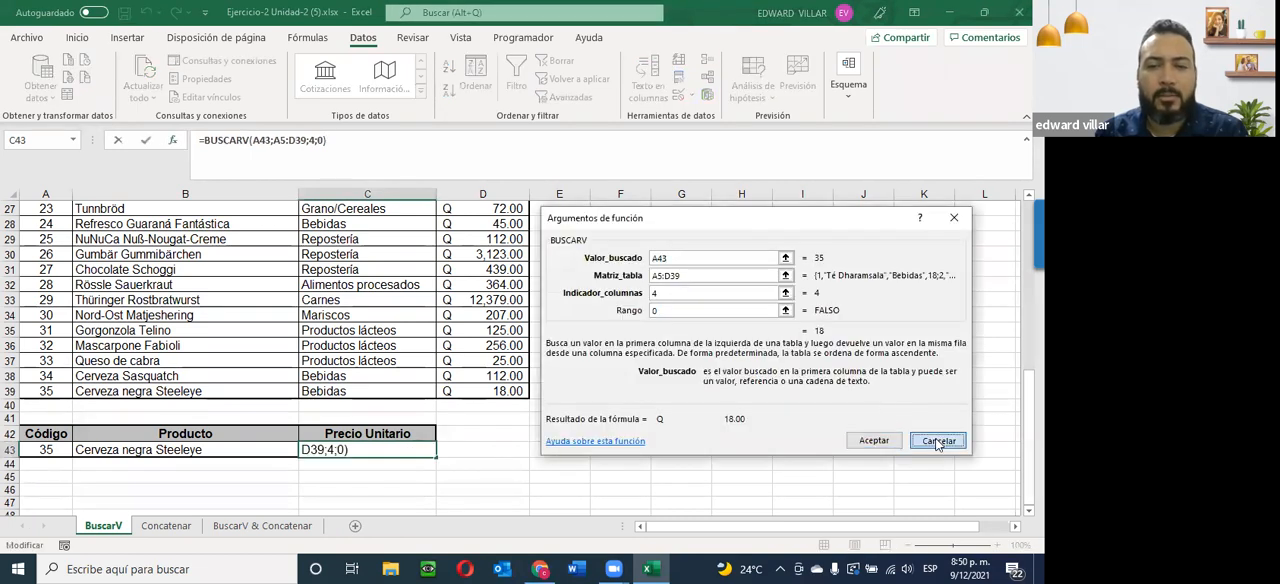
Start inserting a function in the empty cell E44 and search the functions for "buscarv".
left_click(535, 464)
left_click(563, 116)
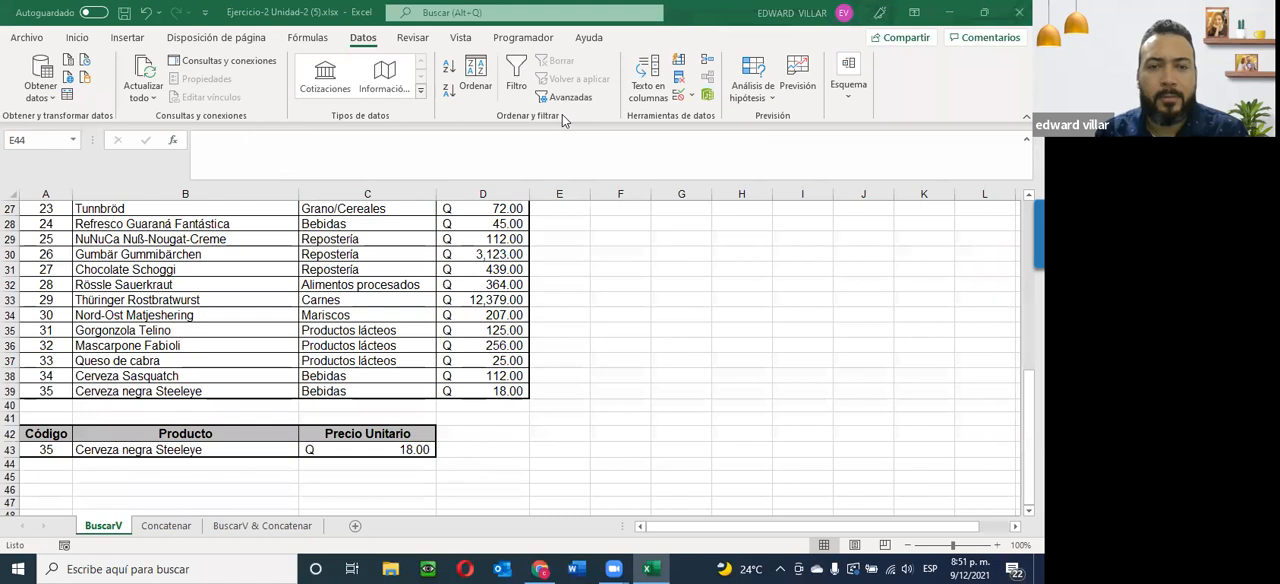
left_click(172, 141)
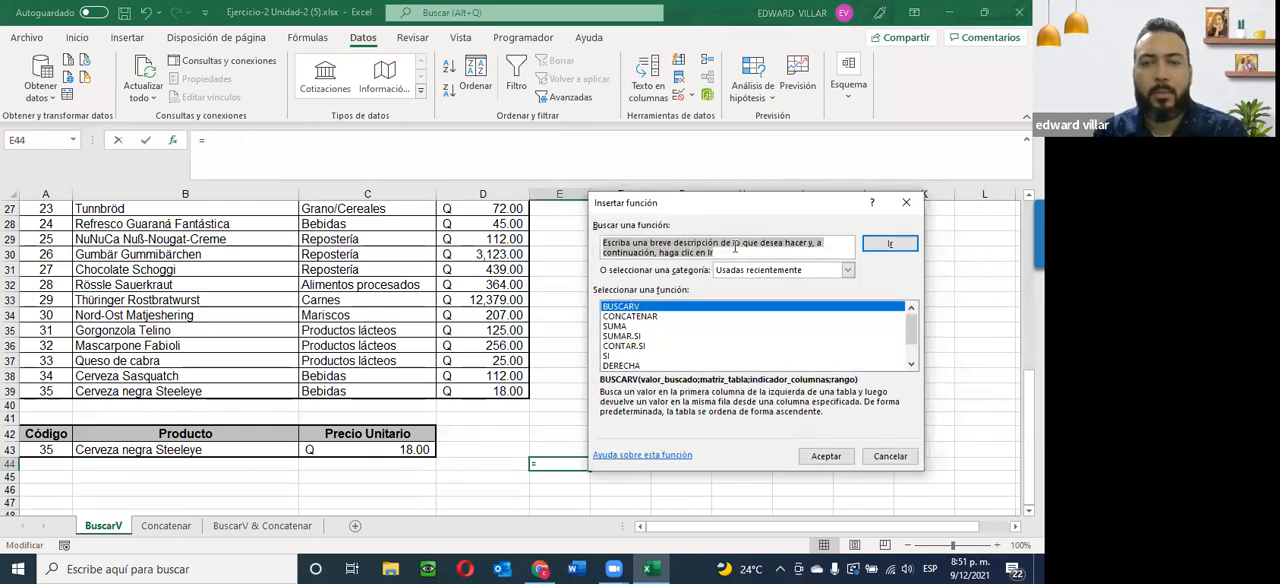
type("bus")
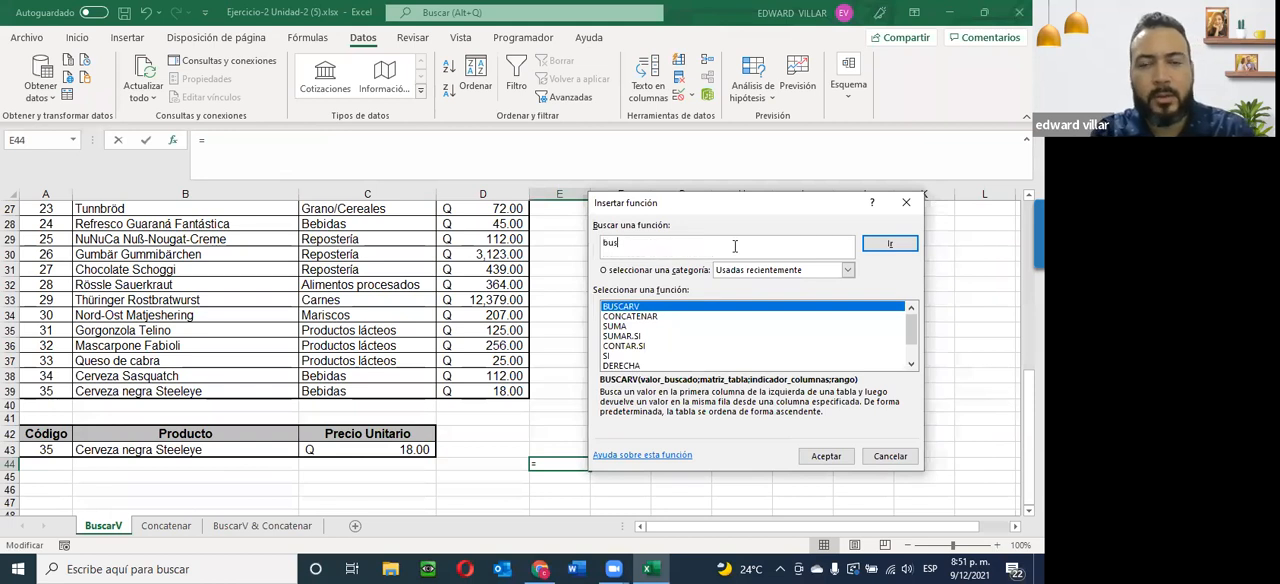
type("carv")
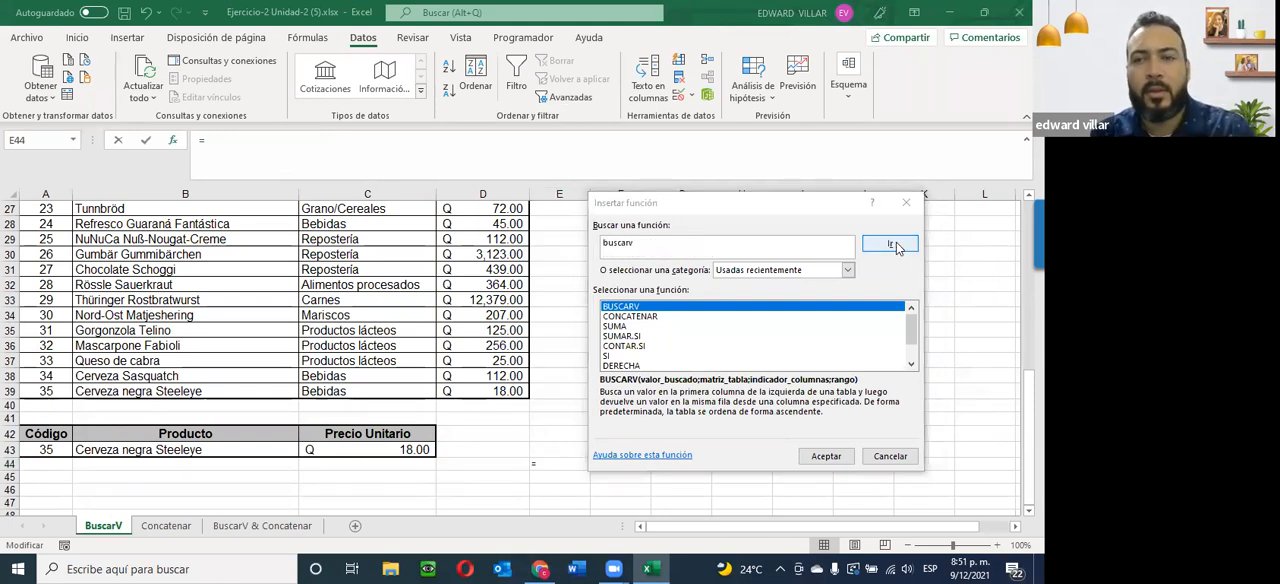
left_click(895, 245)
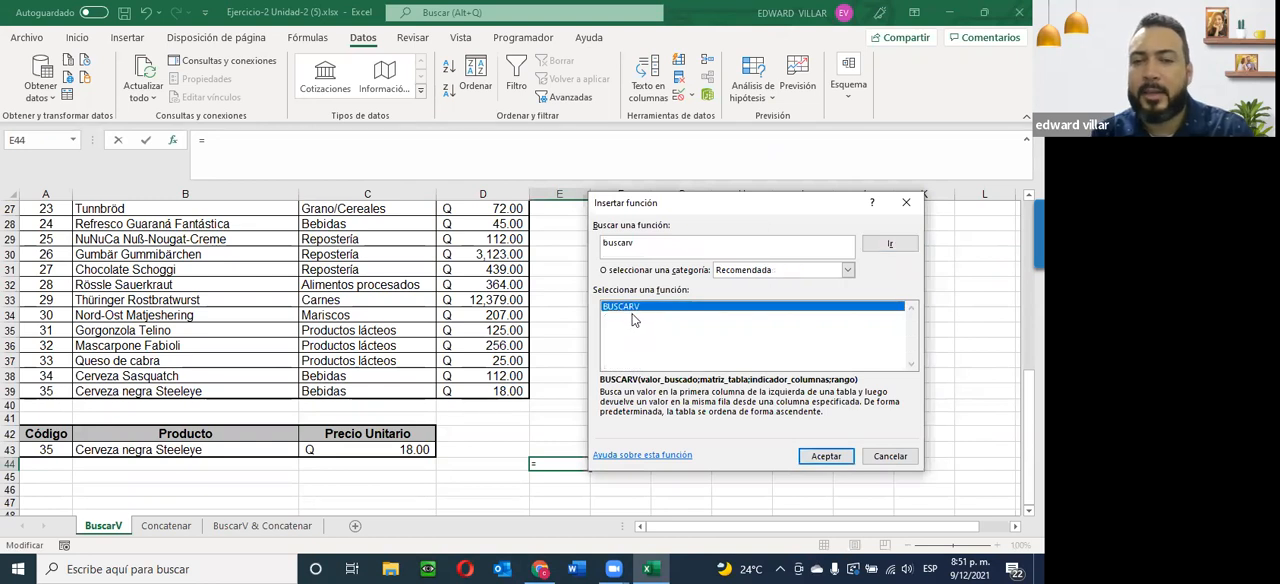
Switch the function category to Todo and browse the alphabetical list to locate BUSCARV.
left_click(846, 271)
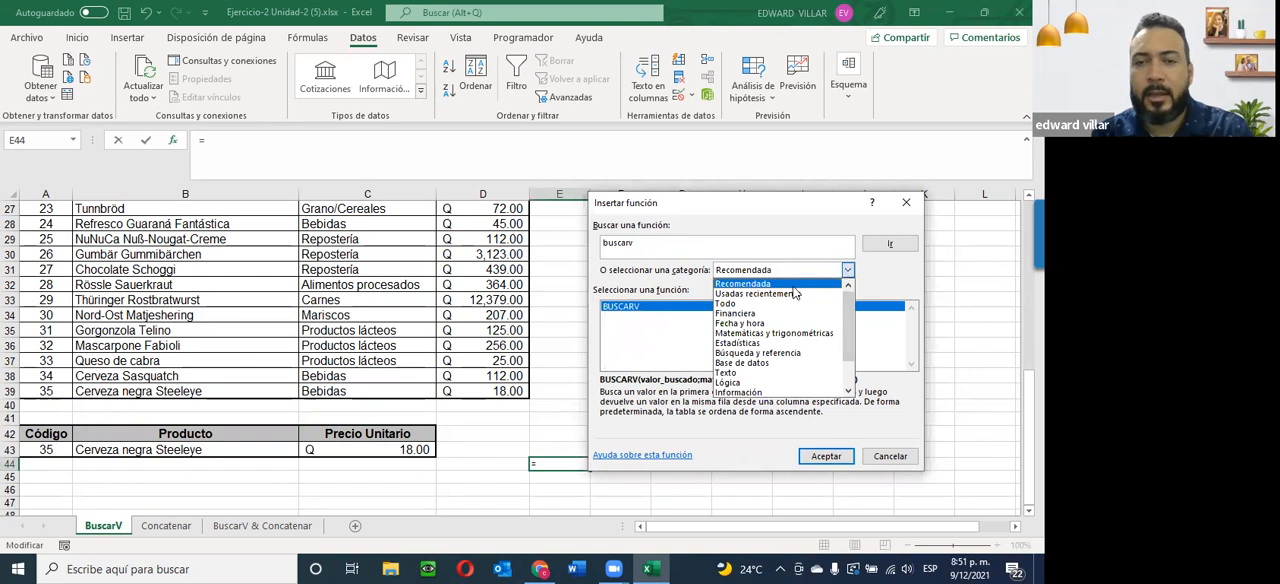
left_click(726, 304)
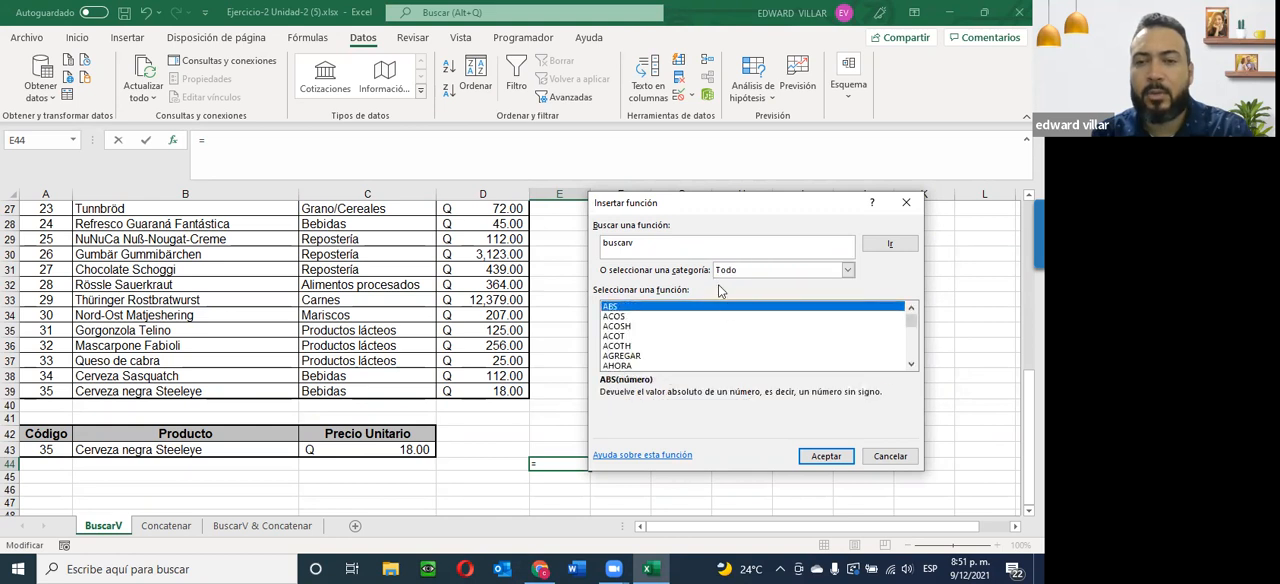
left_click(911, 364)
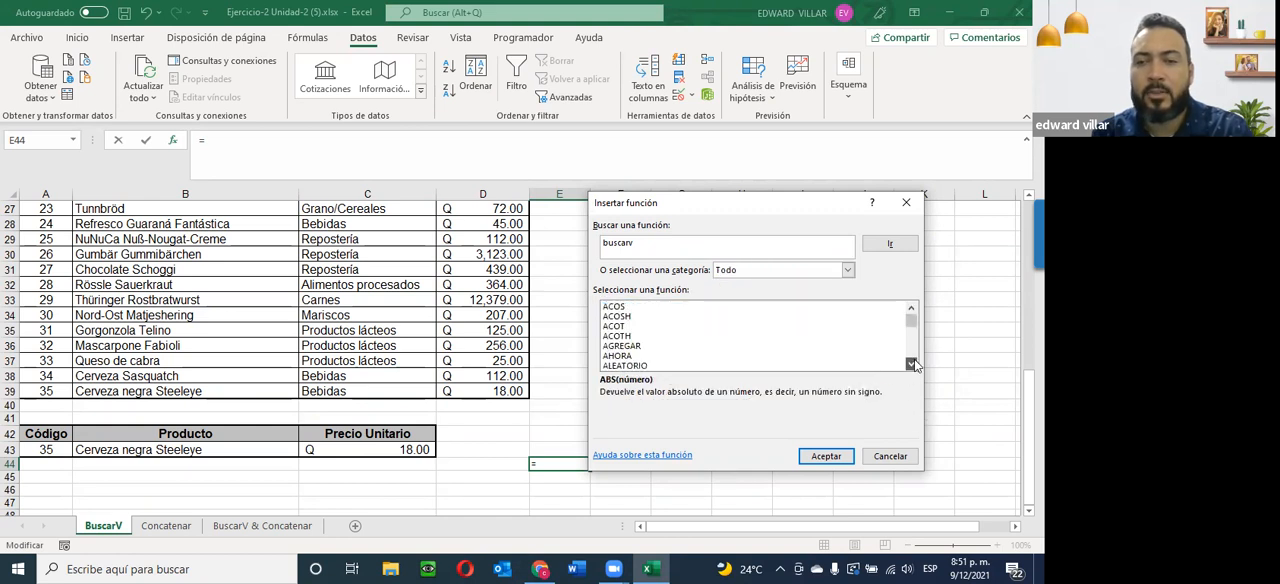
left_click_drag(911, 364, 911, 364)
scroll(719, 364, "down", 2)
scroll(719, 364, "up", 2)
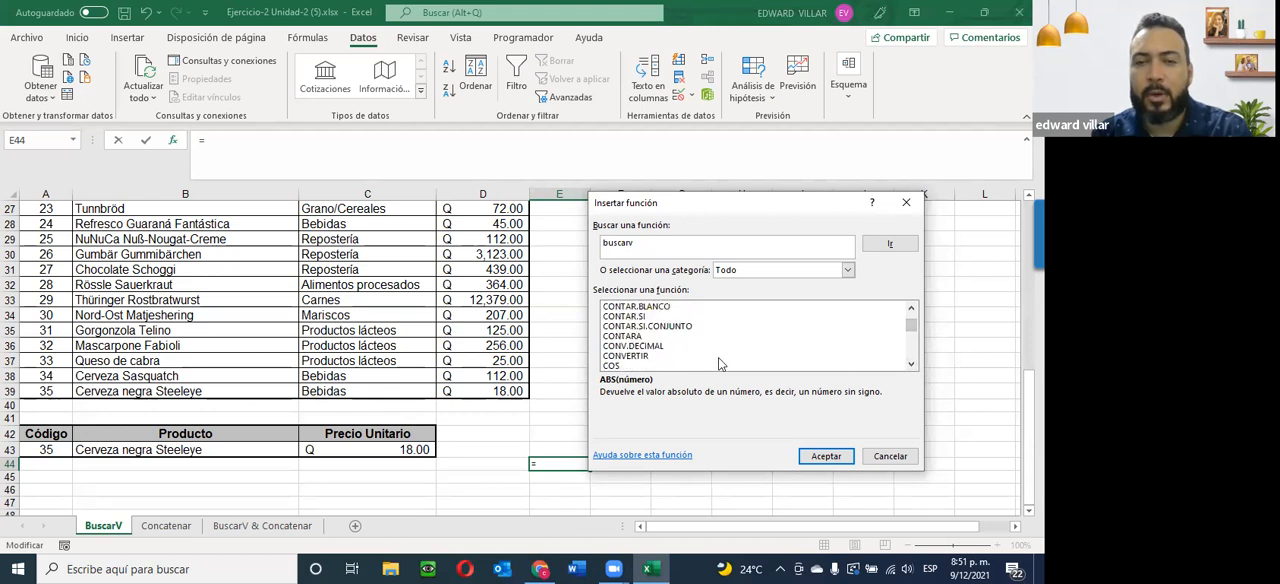
scroll(719, 364, "up", 3)
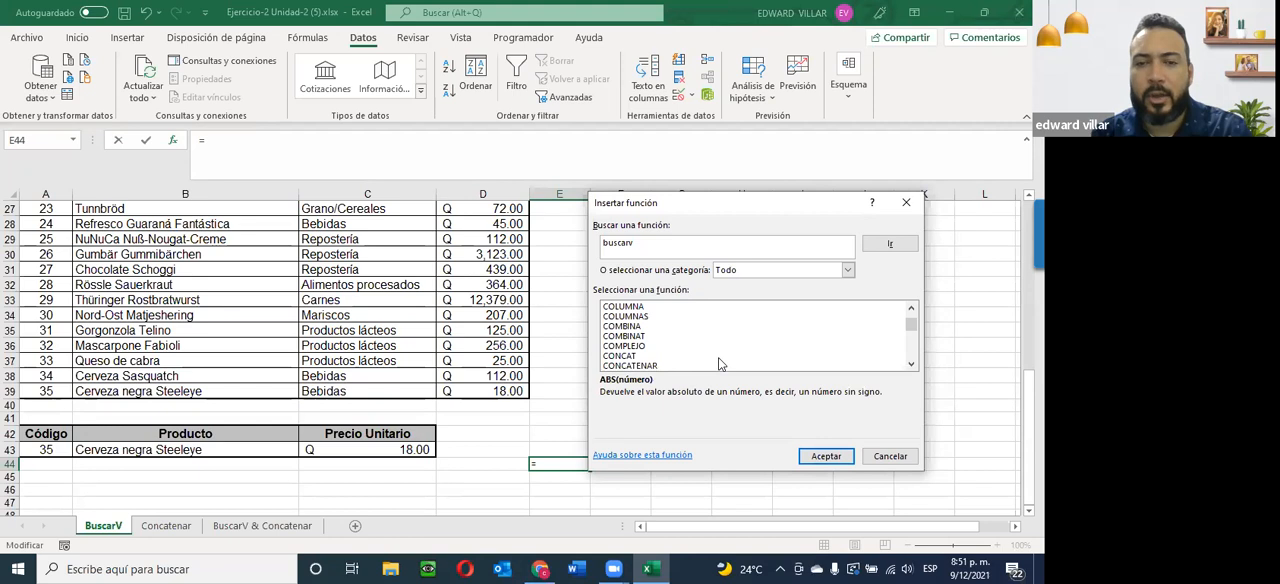
scroll(719, 364, "up", 1)
scroll(719, 364, "up", 7)
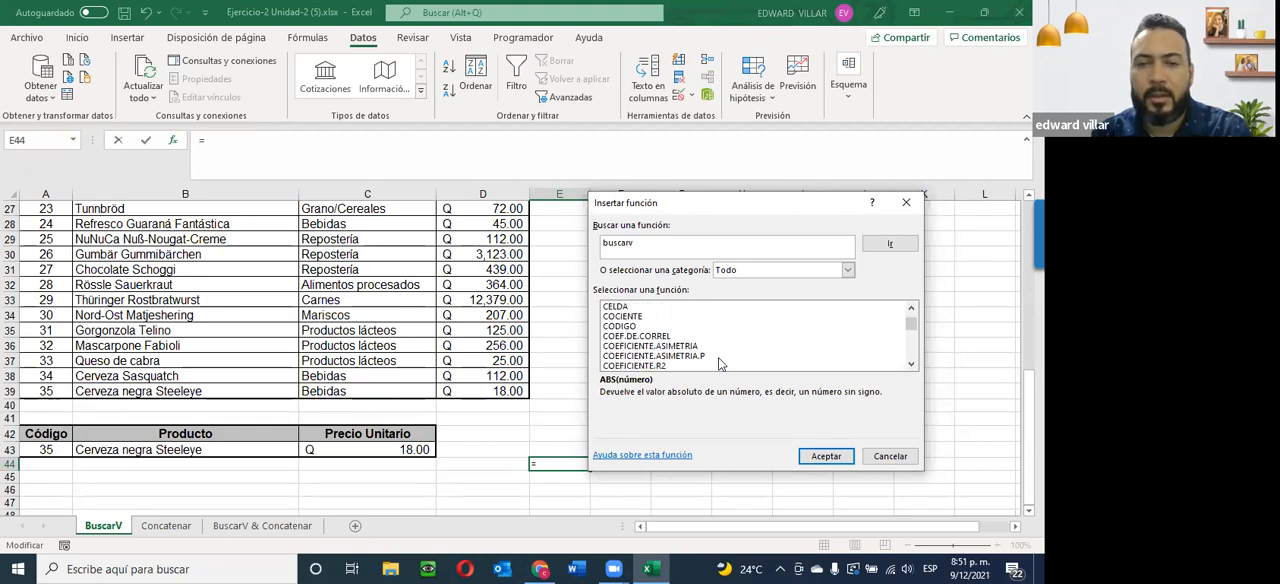
Read the descriptions of BUSCARH, BUSCARV, BUSCARX and BUSCAR, and cancel inserting a function in E44.
left_click(618, 338)
left_click(620, 346)
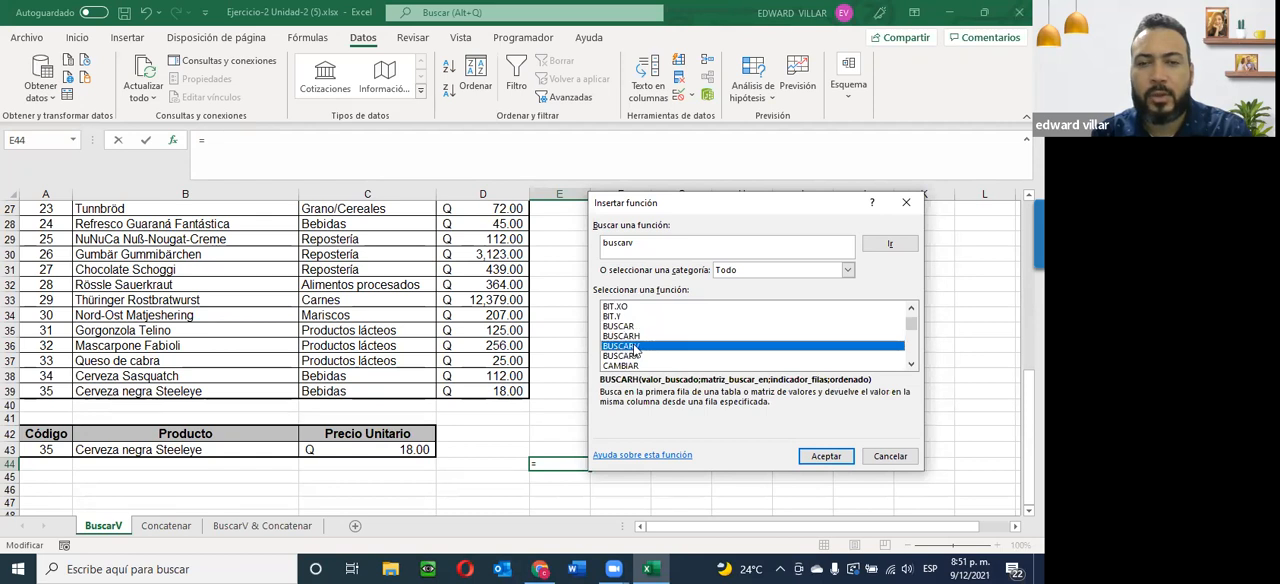
left_click(625, 357)
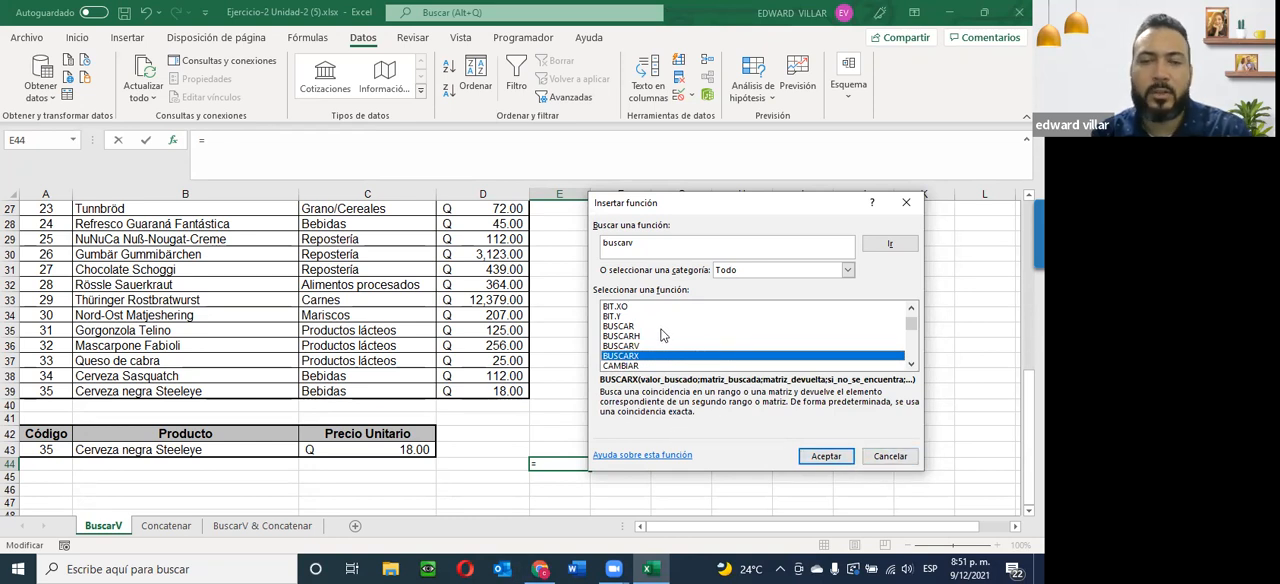
left_click(617, 327)
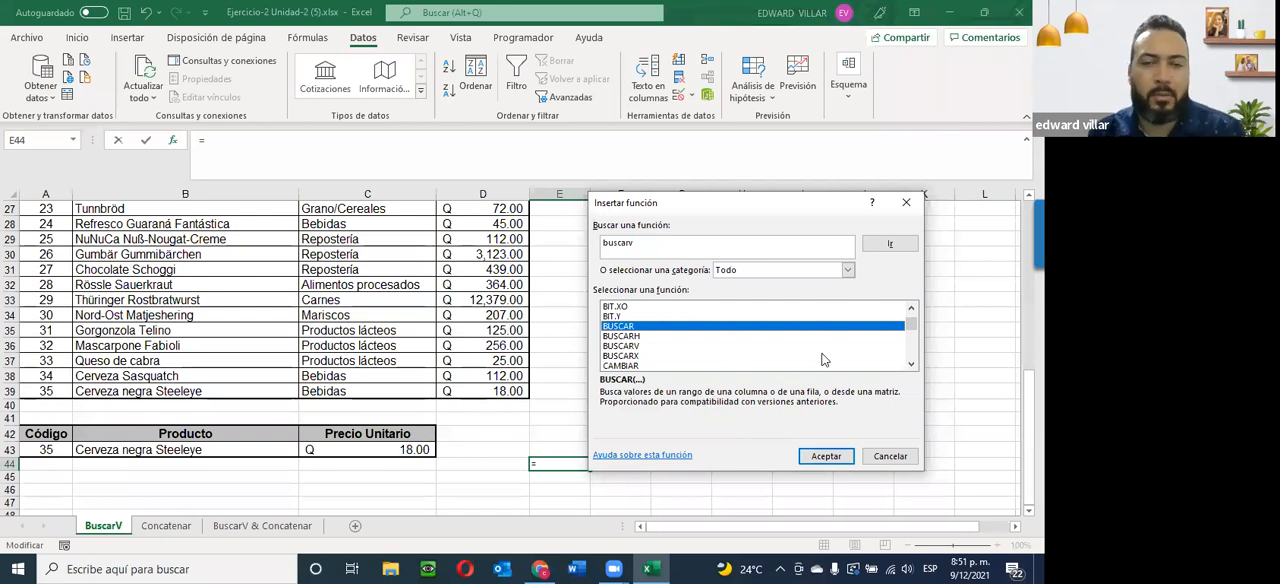
left_click(885, 455)
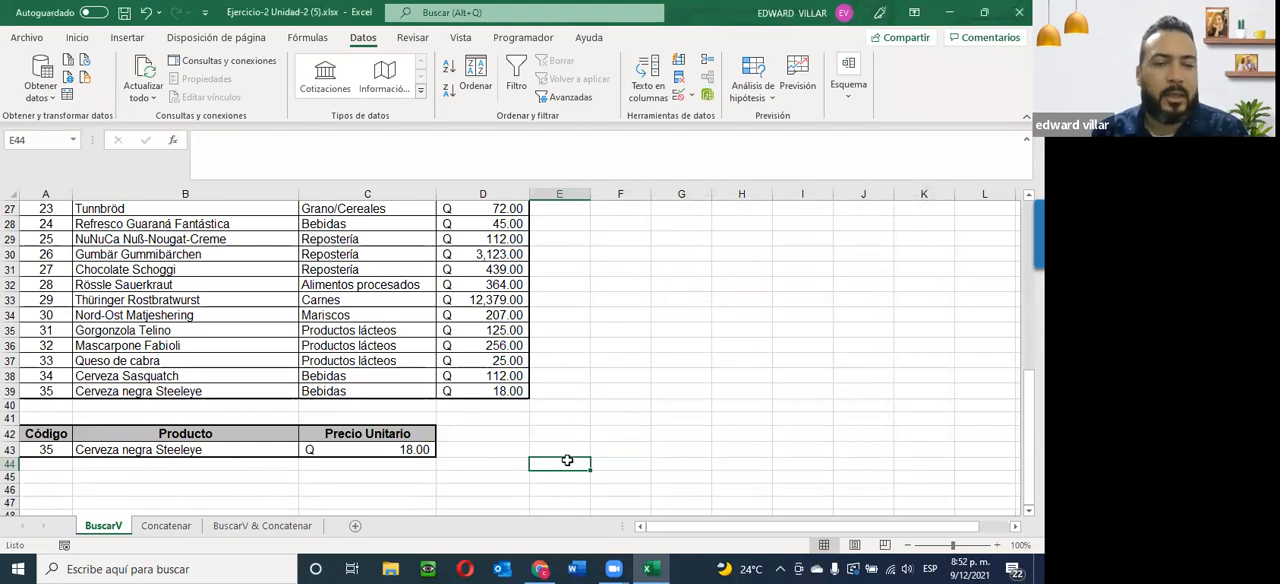
left_click(167, 478)
On the Concatenar sheet, review the Nombres, Apellidos and Nombre Completo columns and the instructions with the example below the table.
left_click(163, 526)
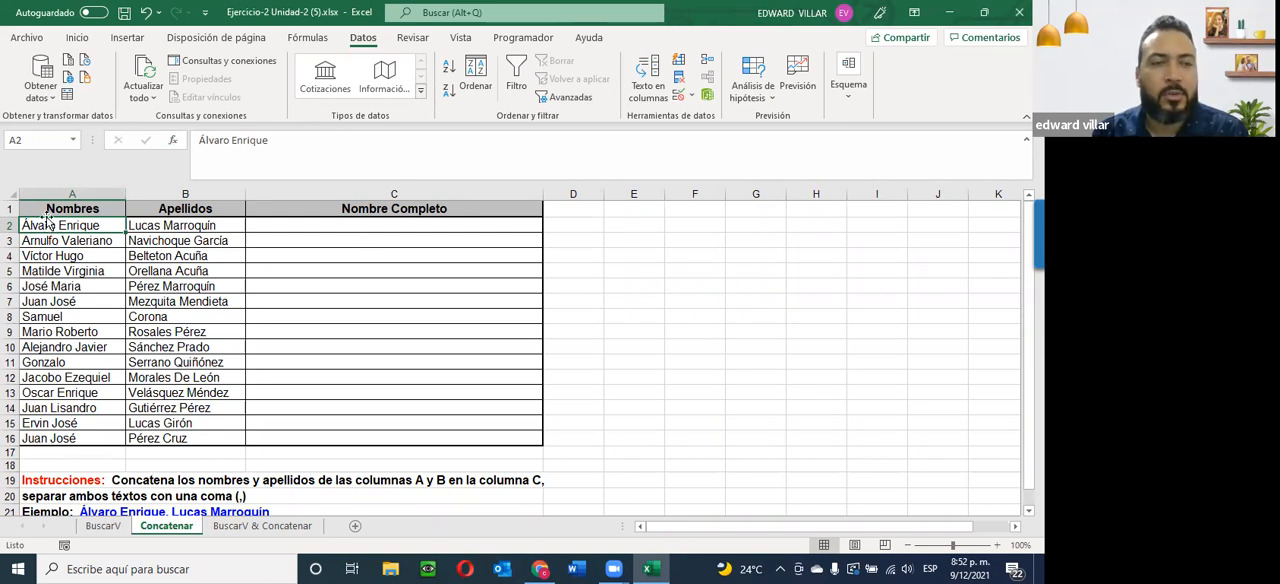
left_click_drag(52, 209, 46, 393)
left_click_drag(162, 211, 159, 475)
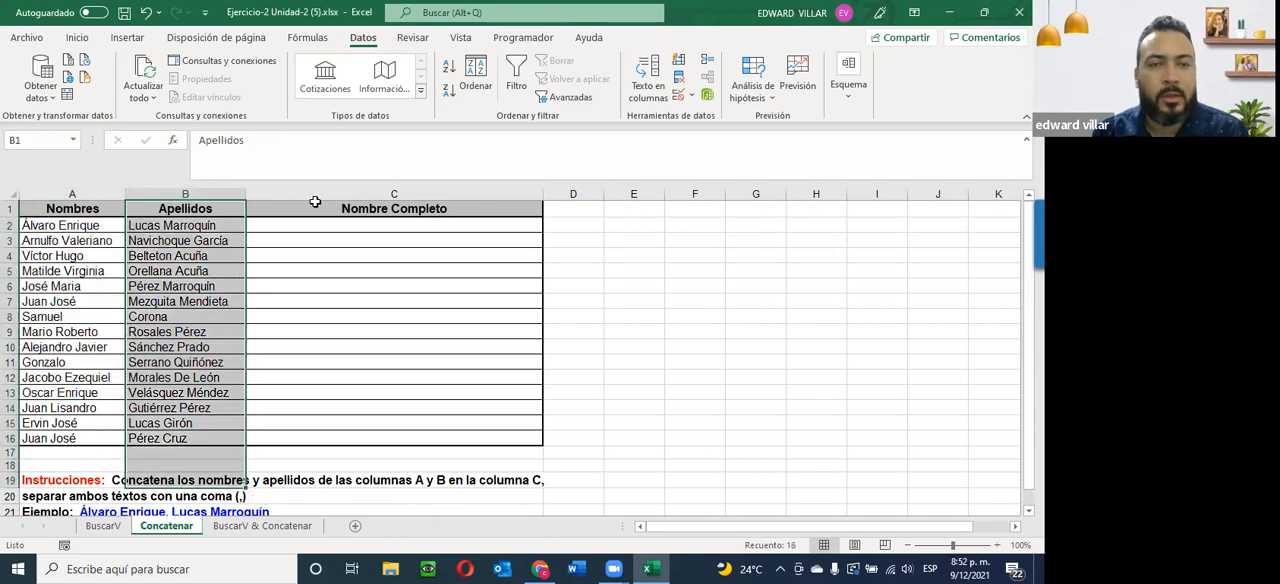
left_click_drag(302, 212, 312, 436)
scroll(432, 274, "down", 1)
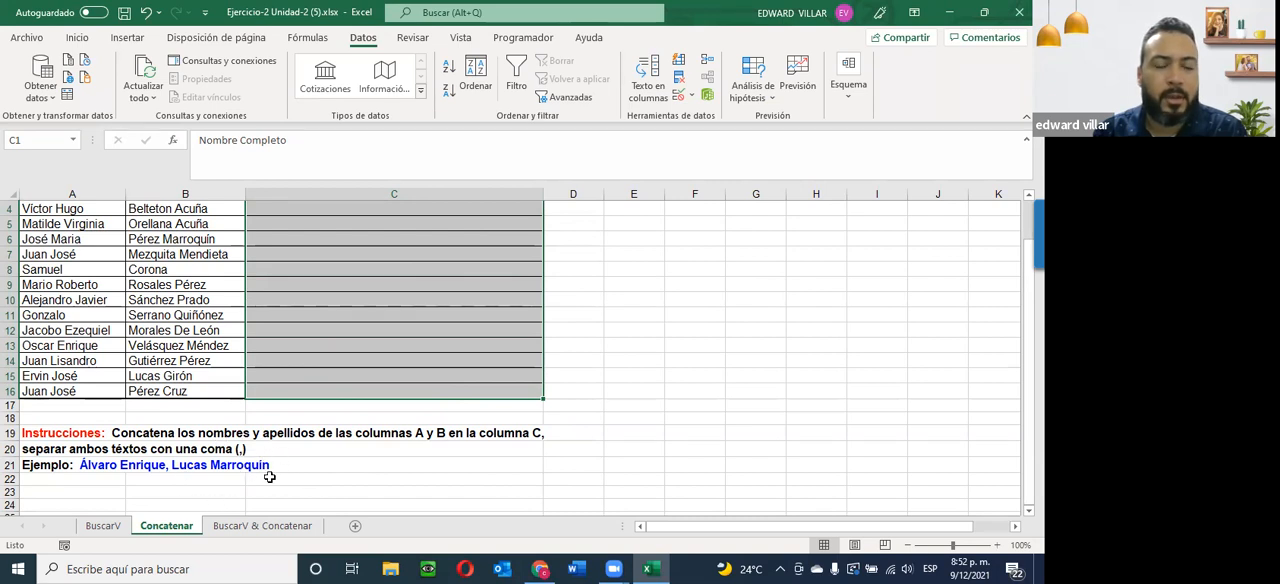
left_click(334, 491)
scroll(322, 491, "up", 1)
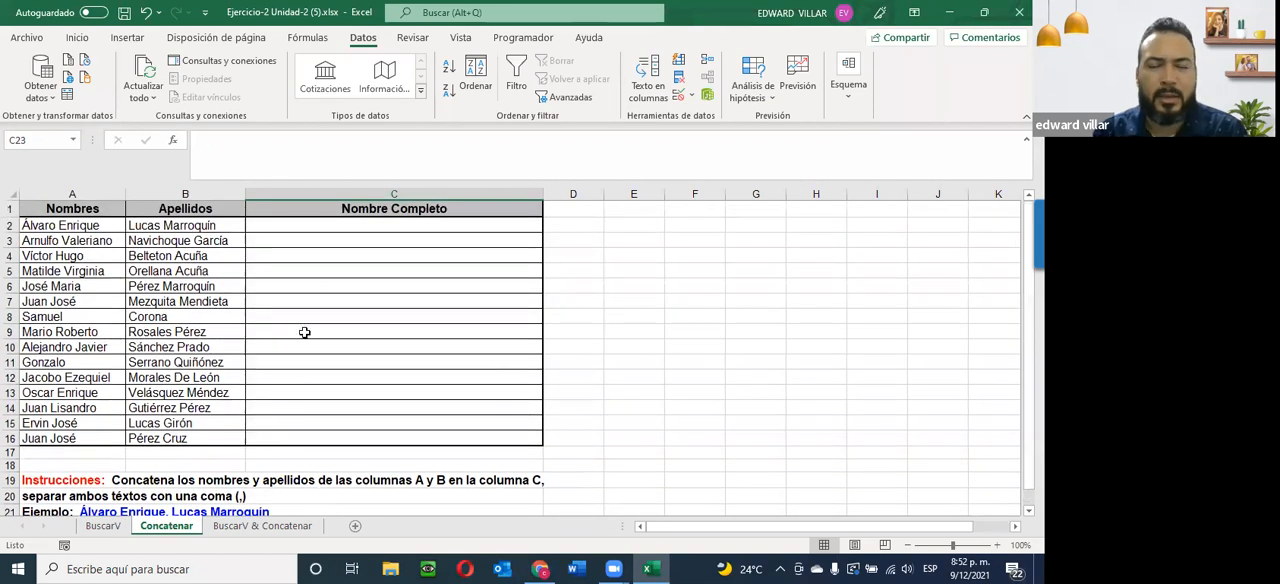
Insert the CONCATENAR function in cell C2, picking it from the Usadas recientemente category.
left_click(301, 227)
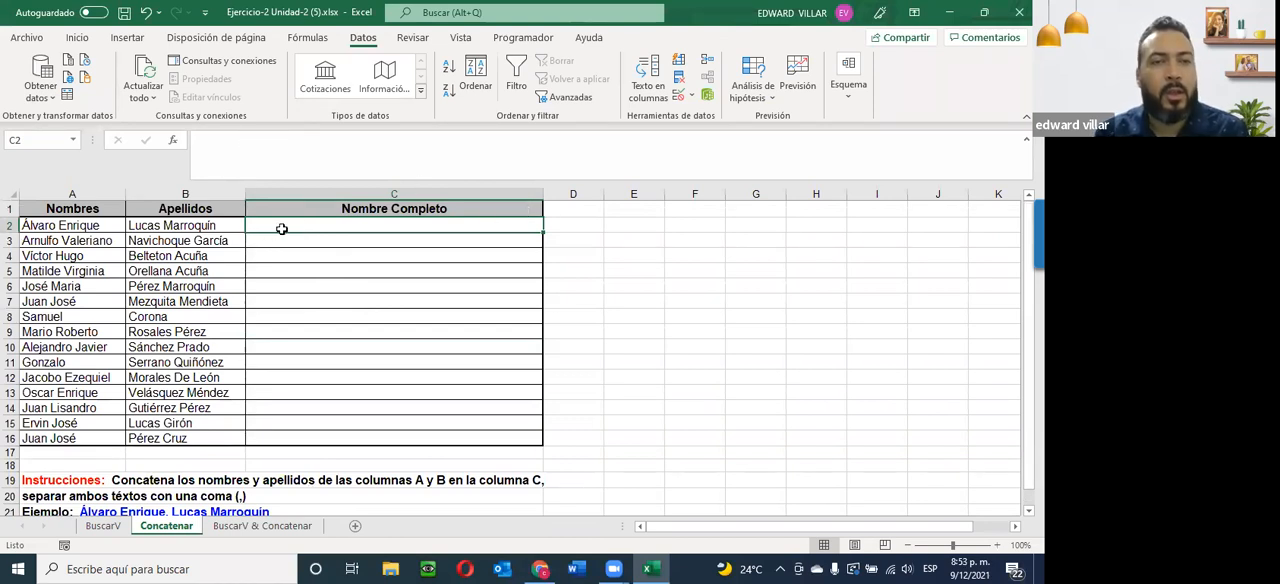
left_click(302, 308)
left_click(272, 229)
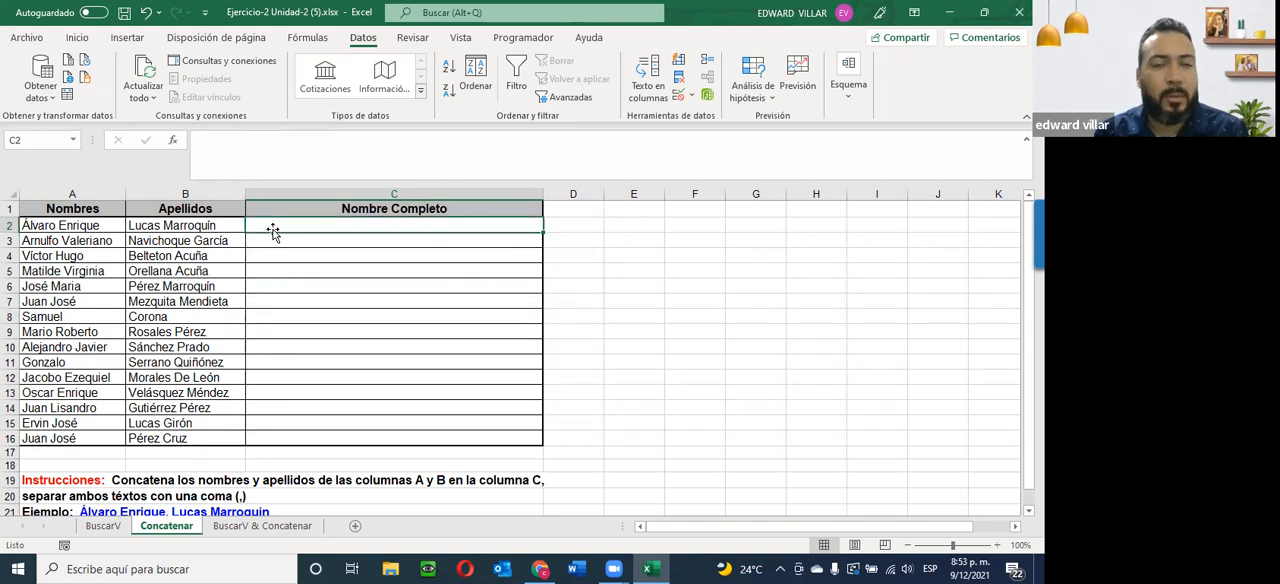
left_click(172, 141)
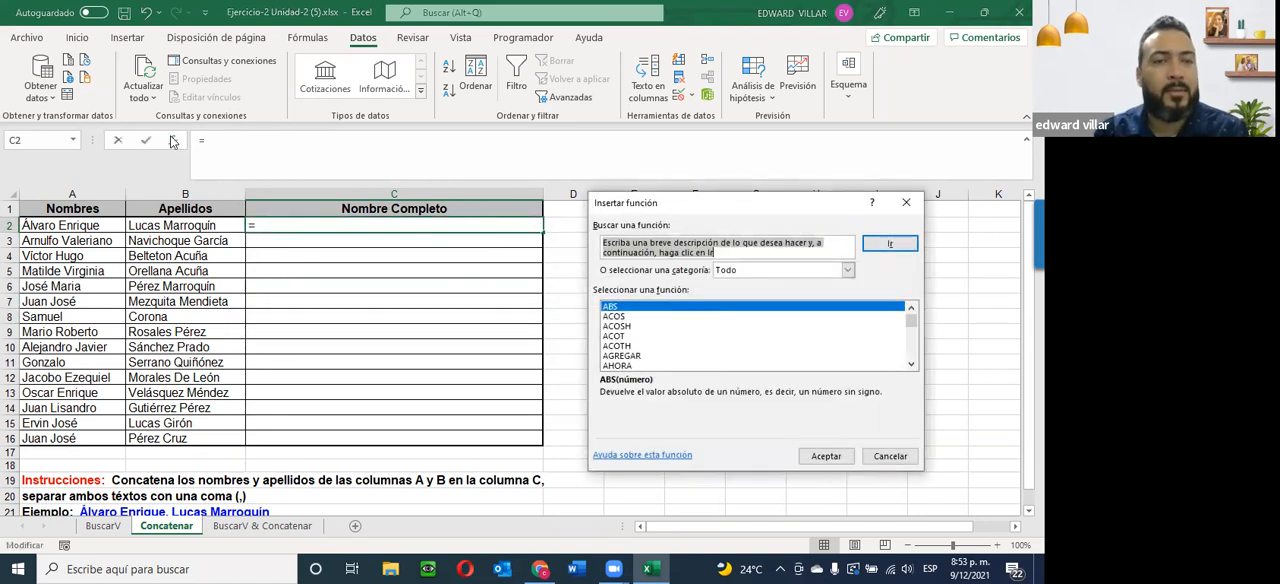
left_click(750, 270)
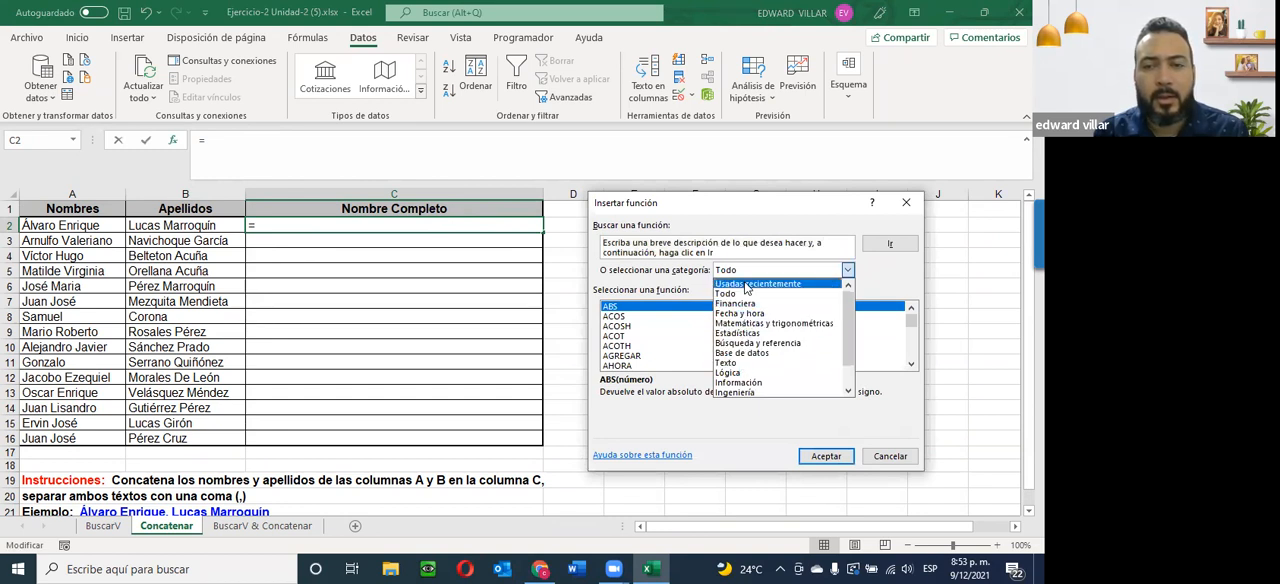
left_click(746, 285)
left_click(613, 316)
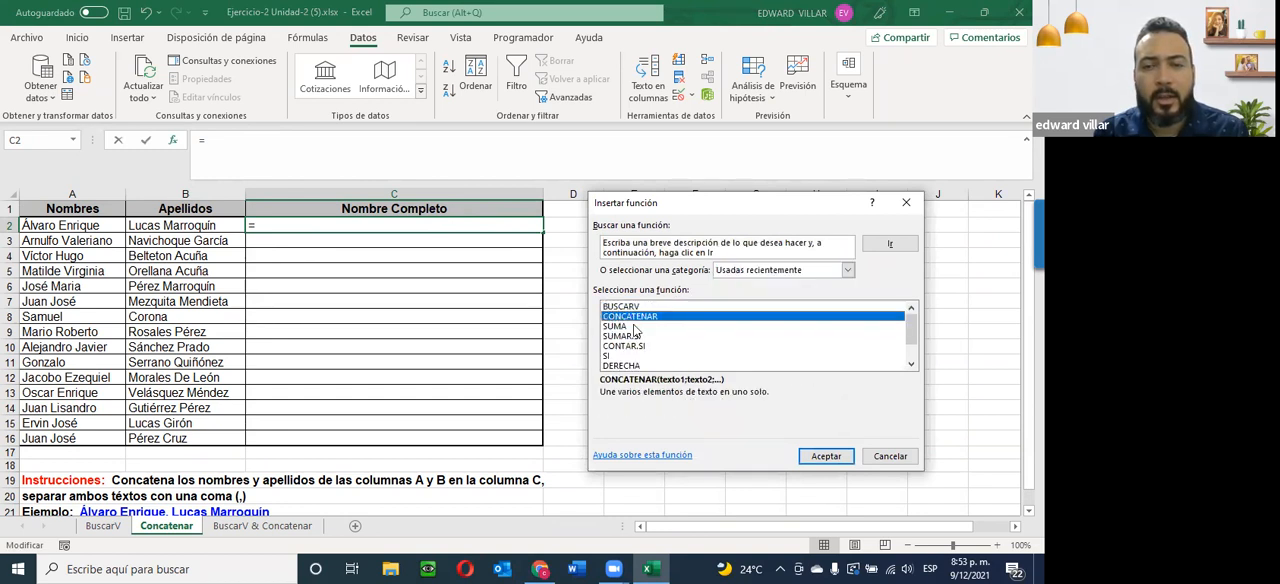
left_click(828, 457)
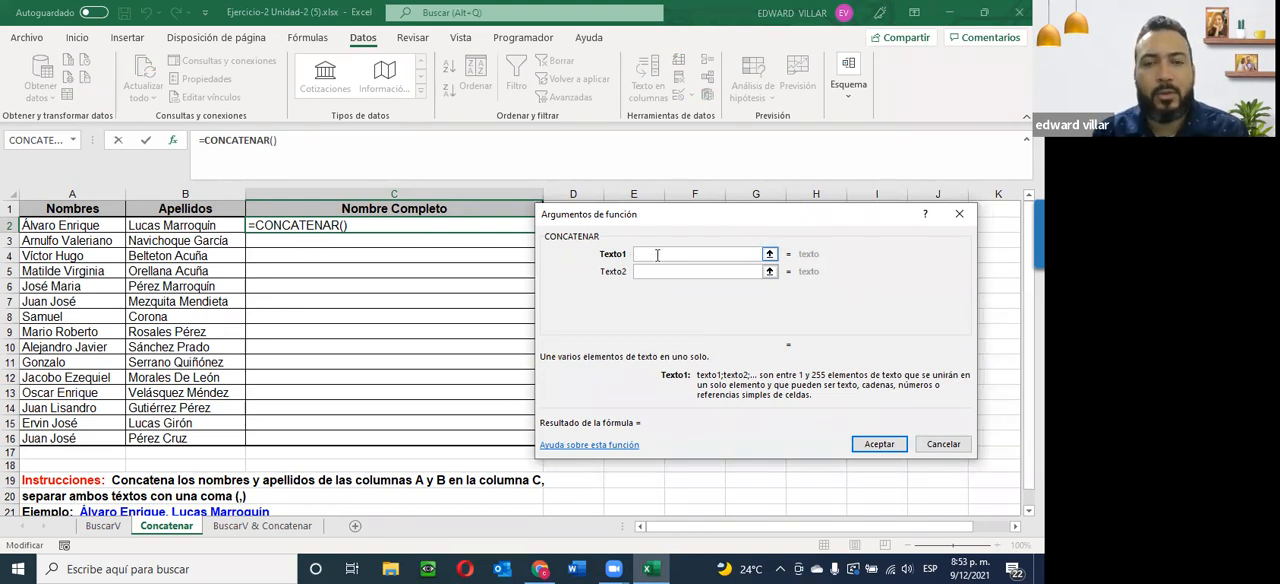
Set the CONCATENAR arguments to A2, a comma followed by a space, and B2, and accept the formula in C2.
left_click(60, 227)
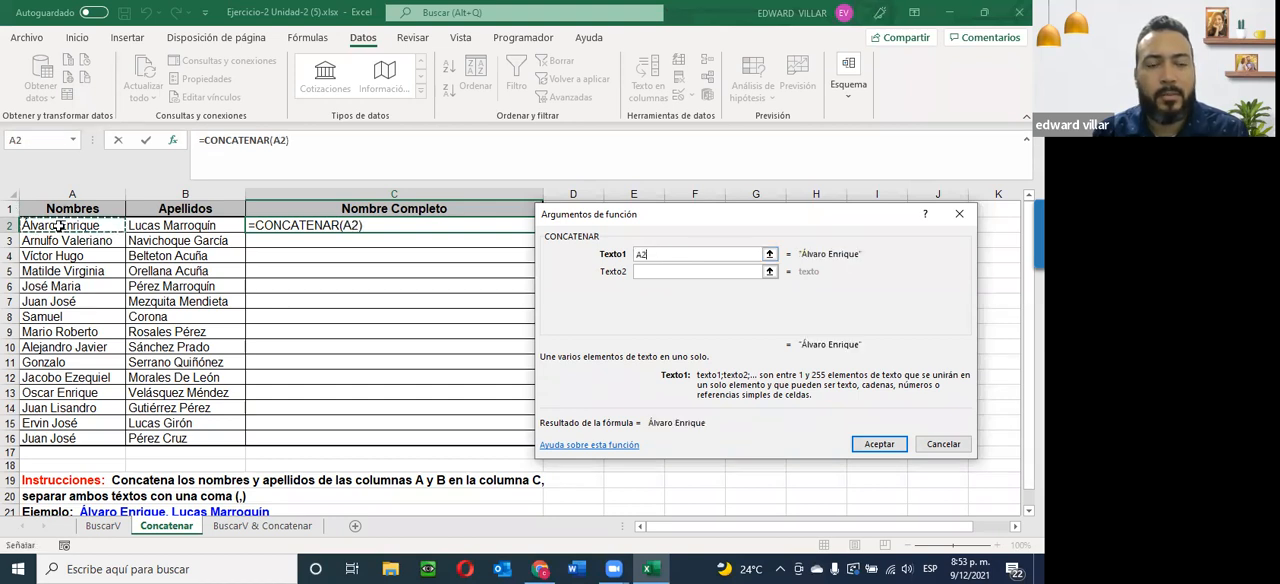
left_click(657, 271)
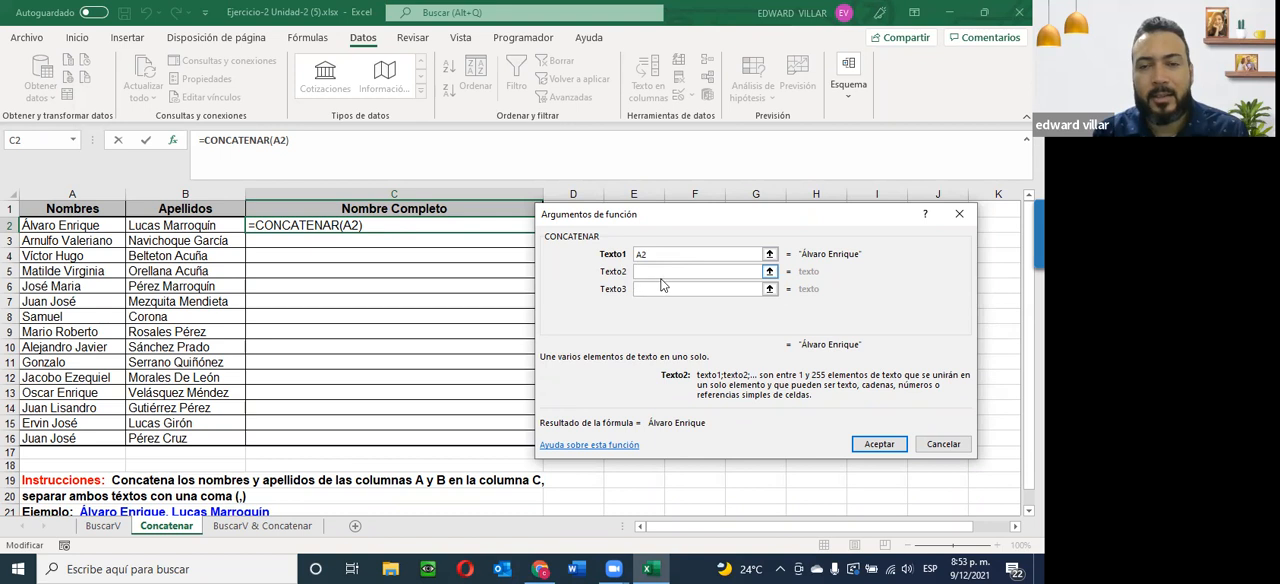
type(",")
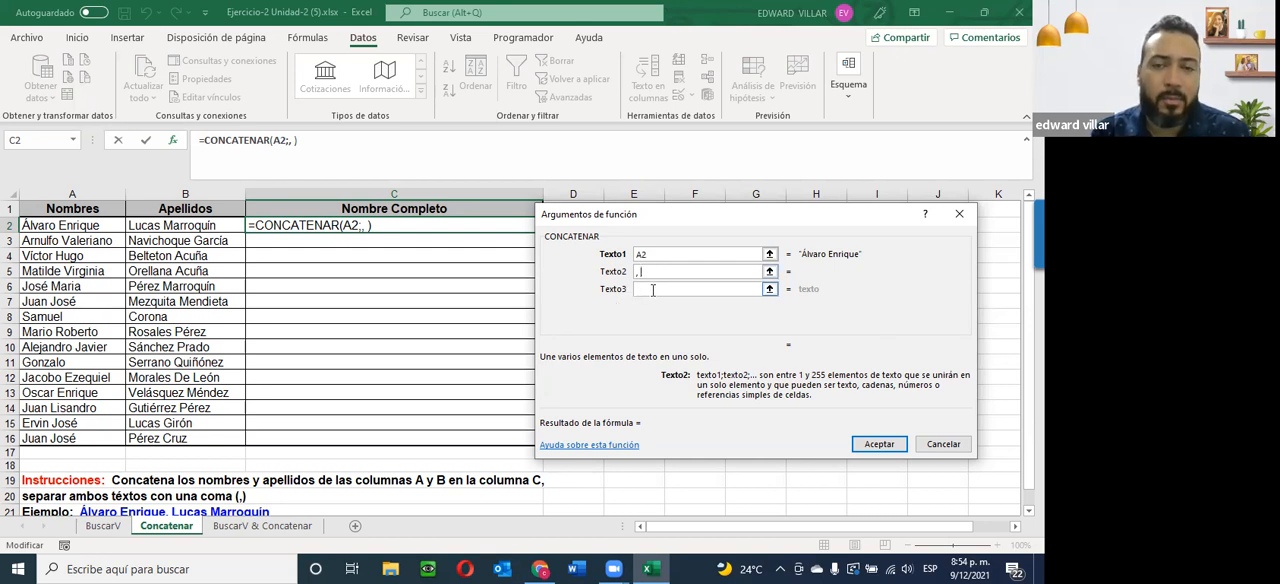
left_click(650, 288)
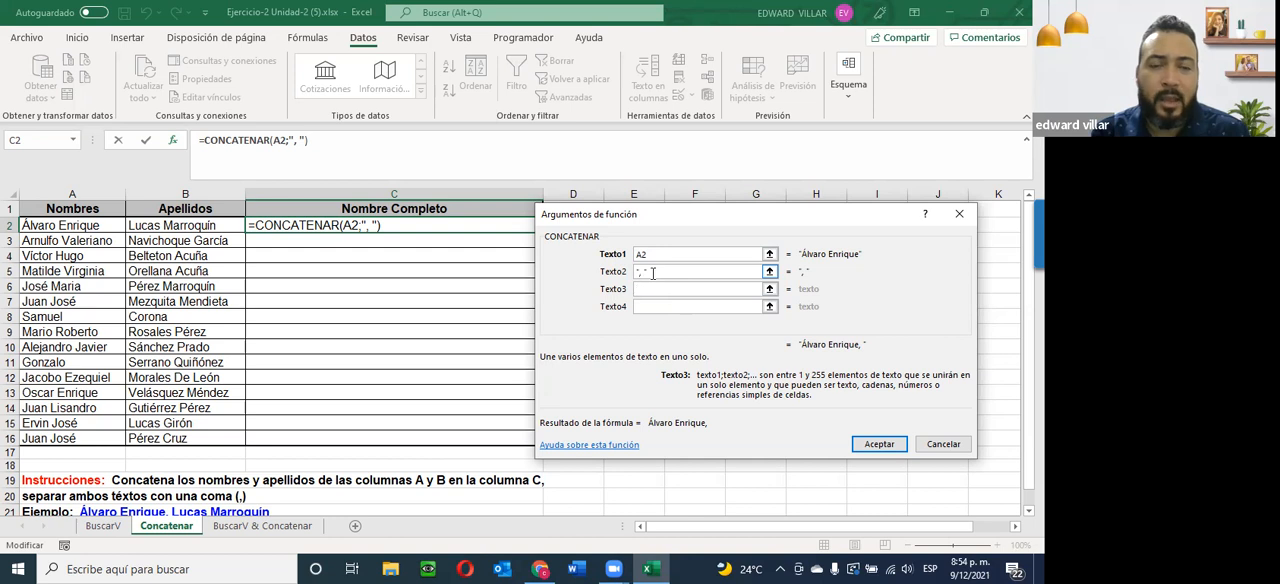
left_click(173, 225)
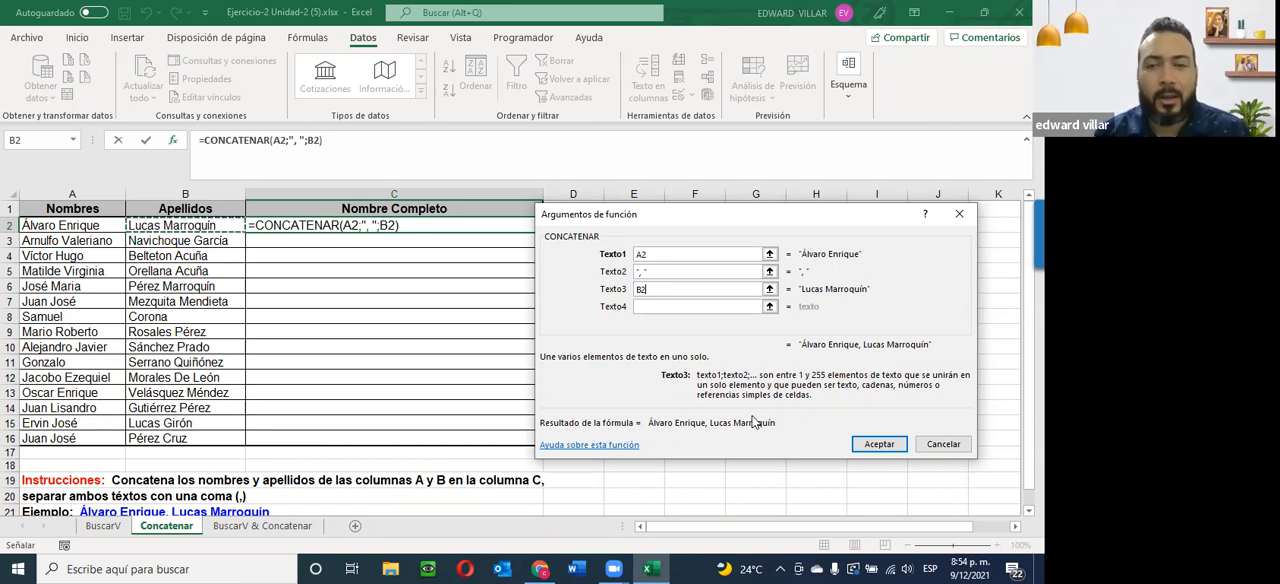
left_click(873, 445)
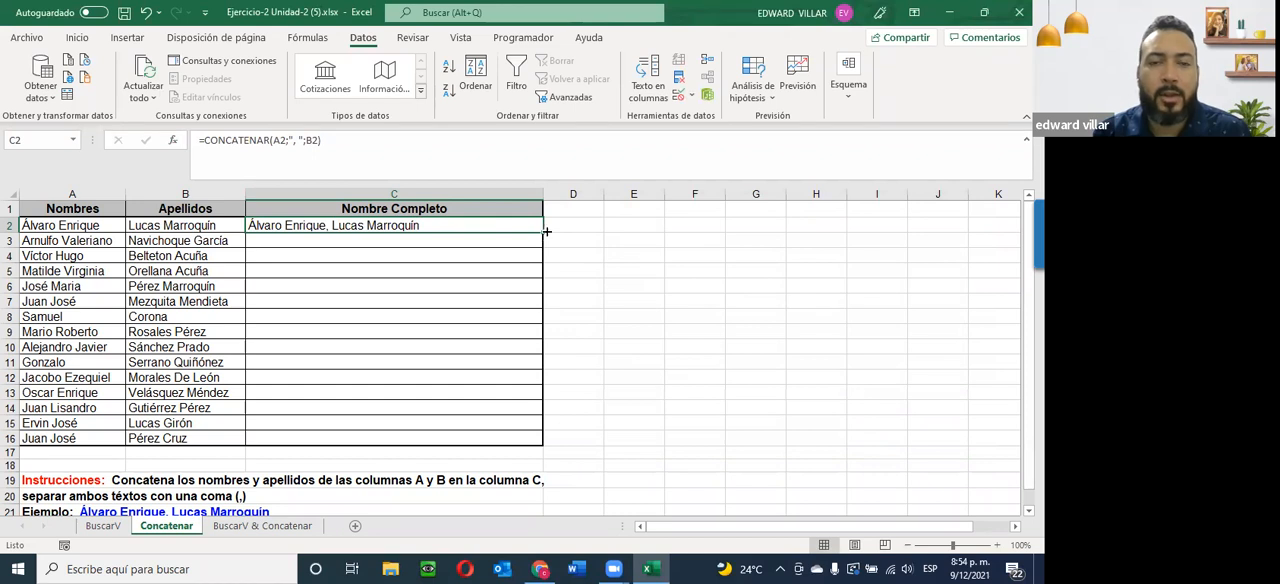
Copy the C2 formula down to C16 and center the full names horizontally.
left_click_drag(542, 232, 542, 441)
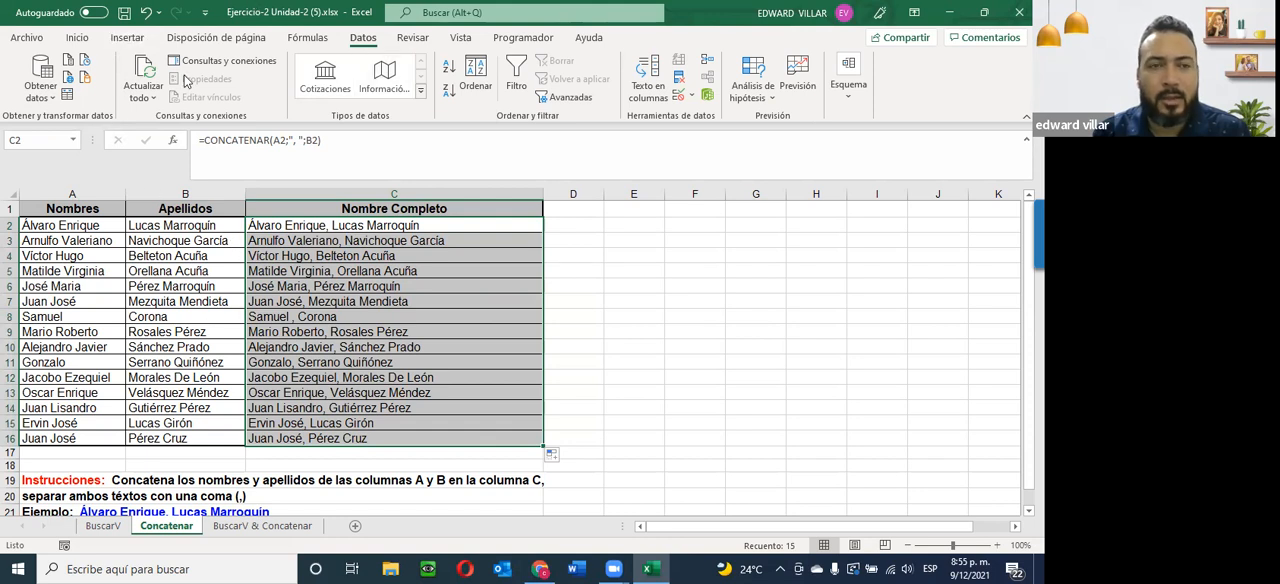
left_click(77, 37)
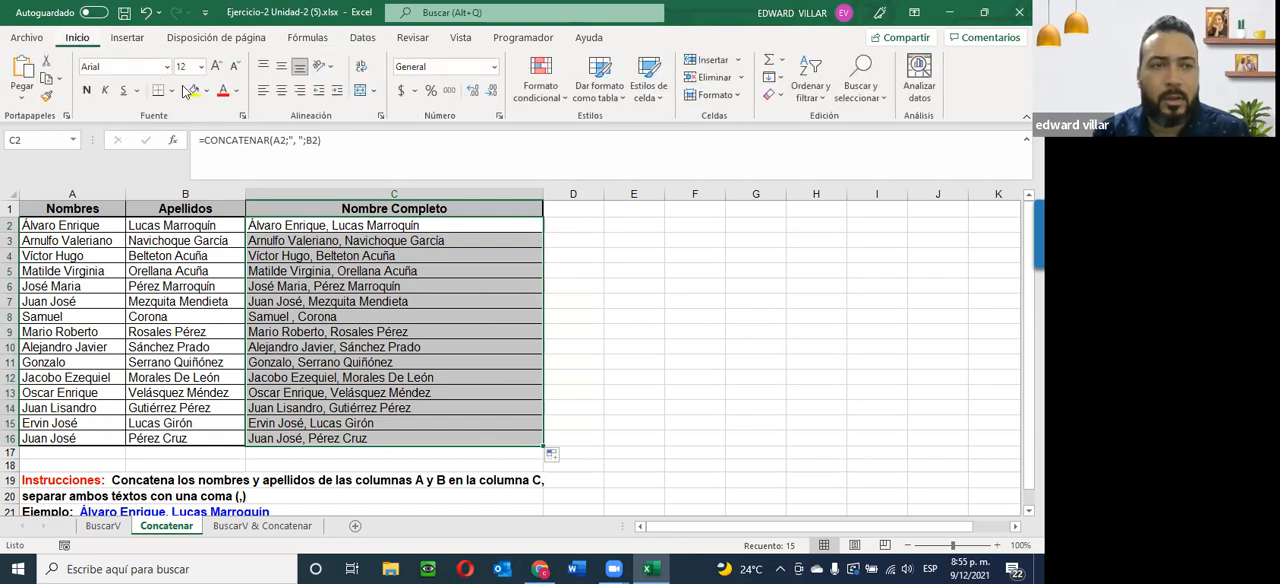
left_click(280, 91)
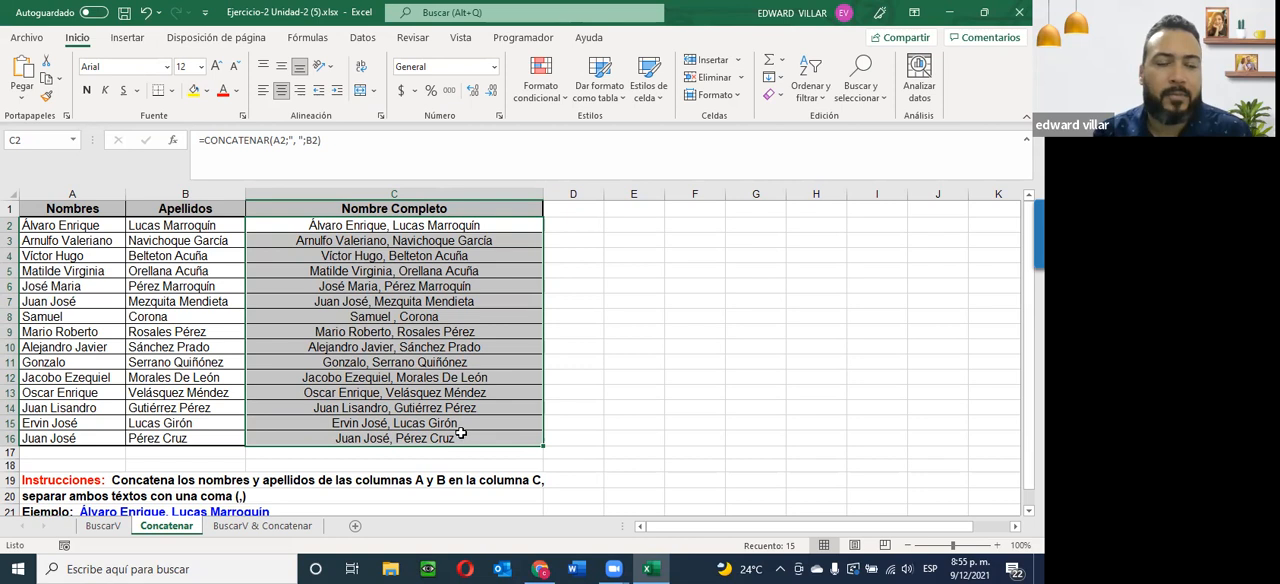
left_click(695, 347)
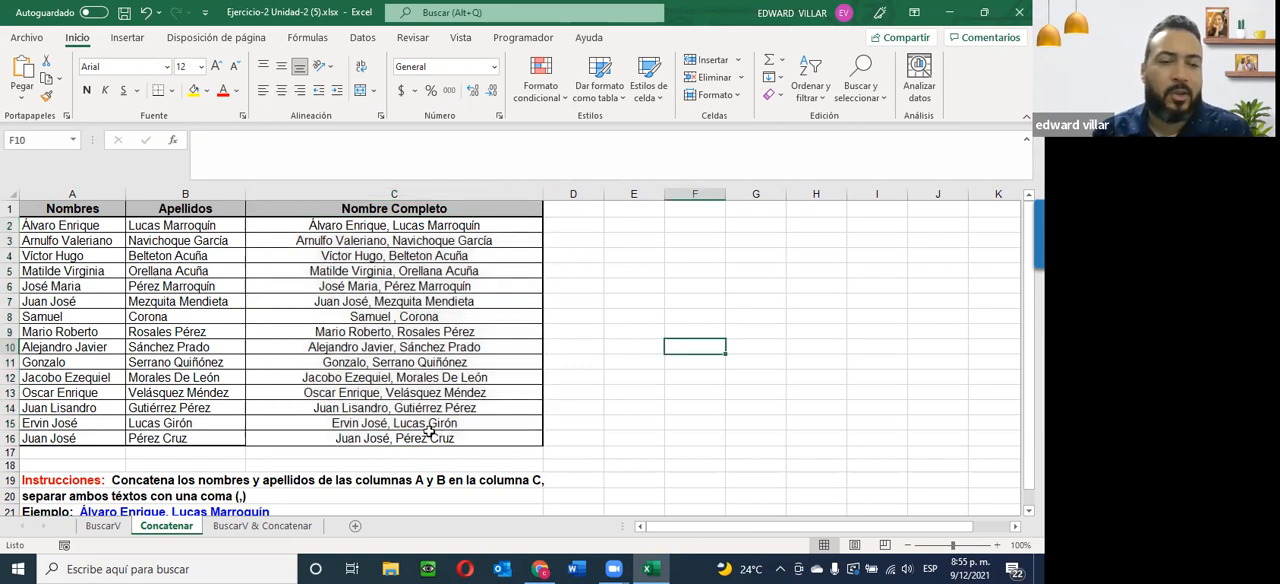
Read the instructions and table headings on the BuscarV & Concatenar sheet, and revisit the BuscarV and Concatenar sheets for reference.
left_click(256, 527)
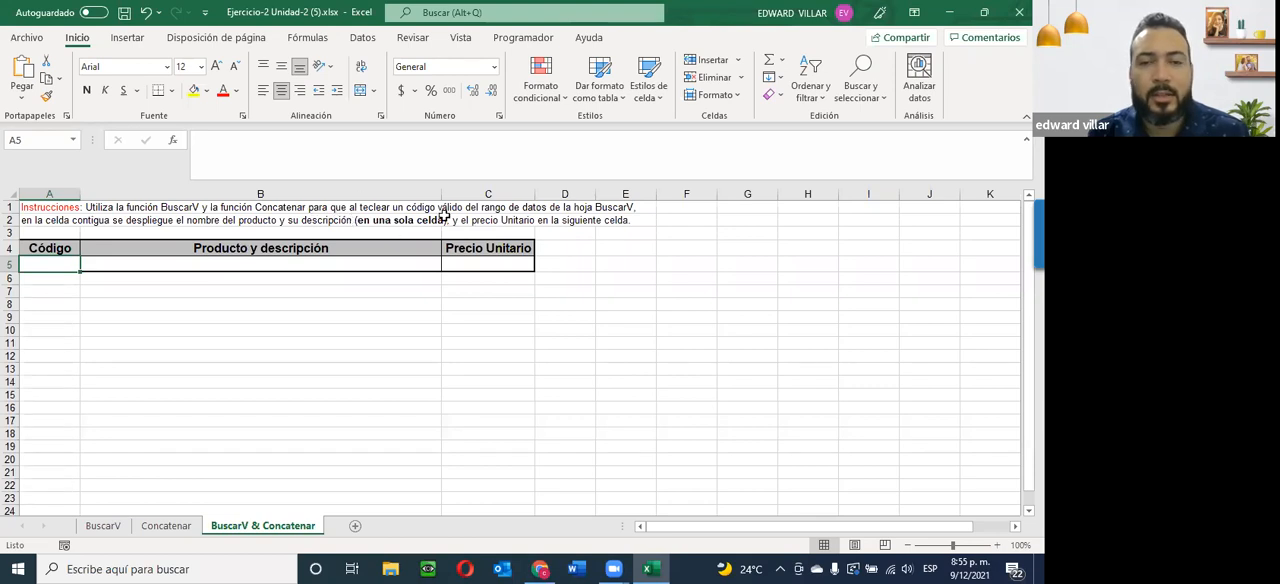
left_click(476, 264)
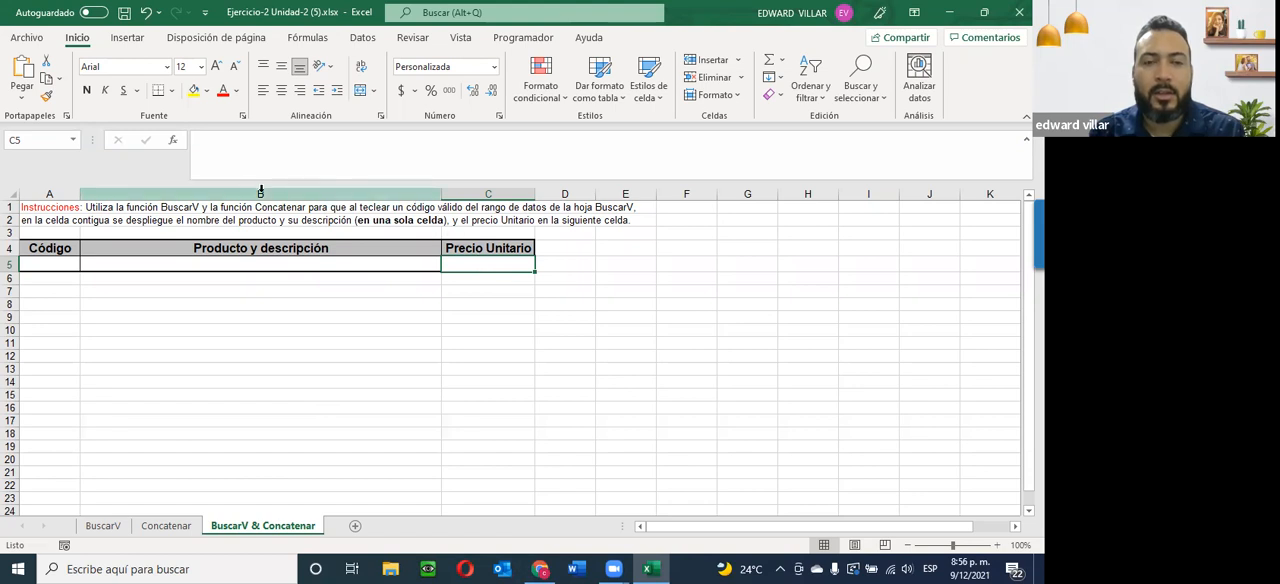
left_click(100, 526)
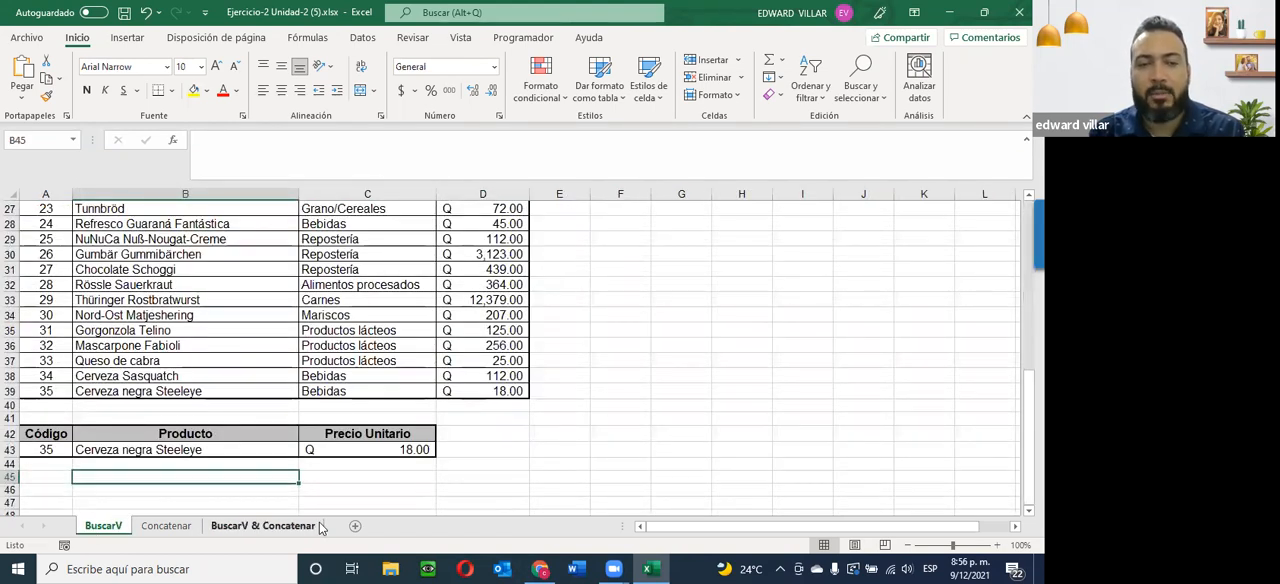
scroll(47, 460, "up", 2)
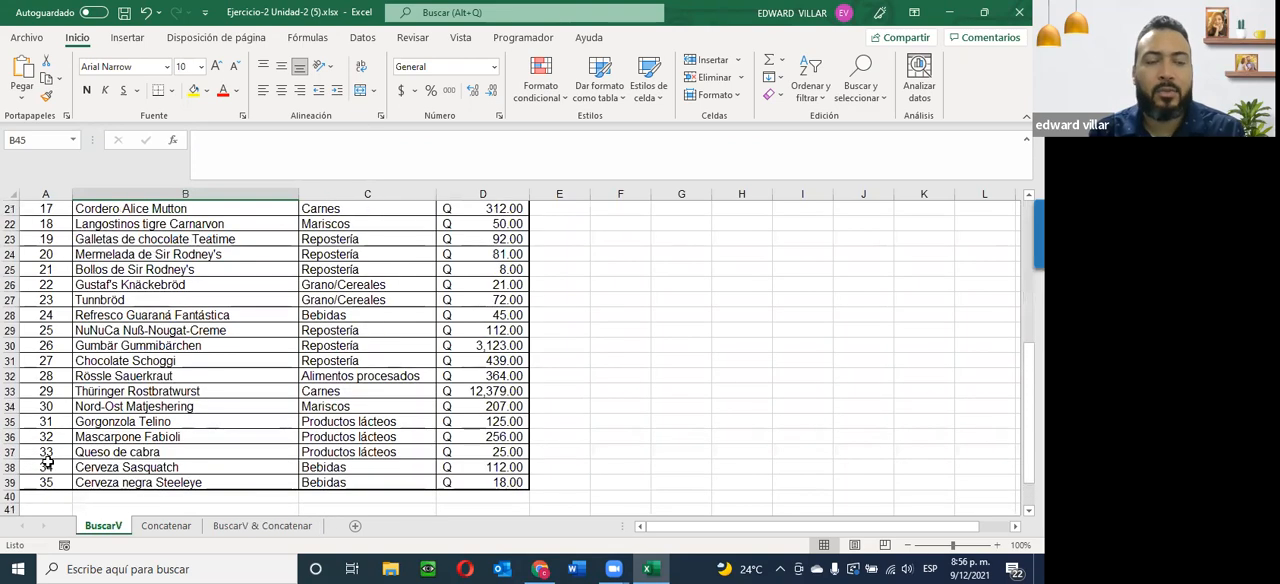
scroll(47, 460, "down", 3)
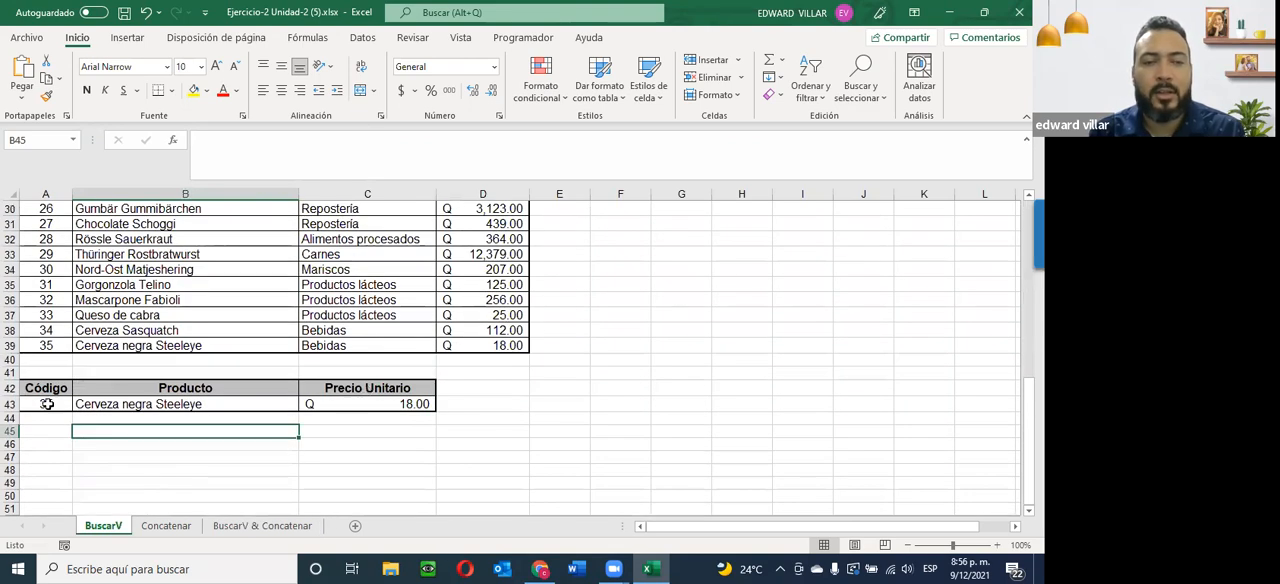
scroll(47, 404, "up", 10)
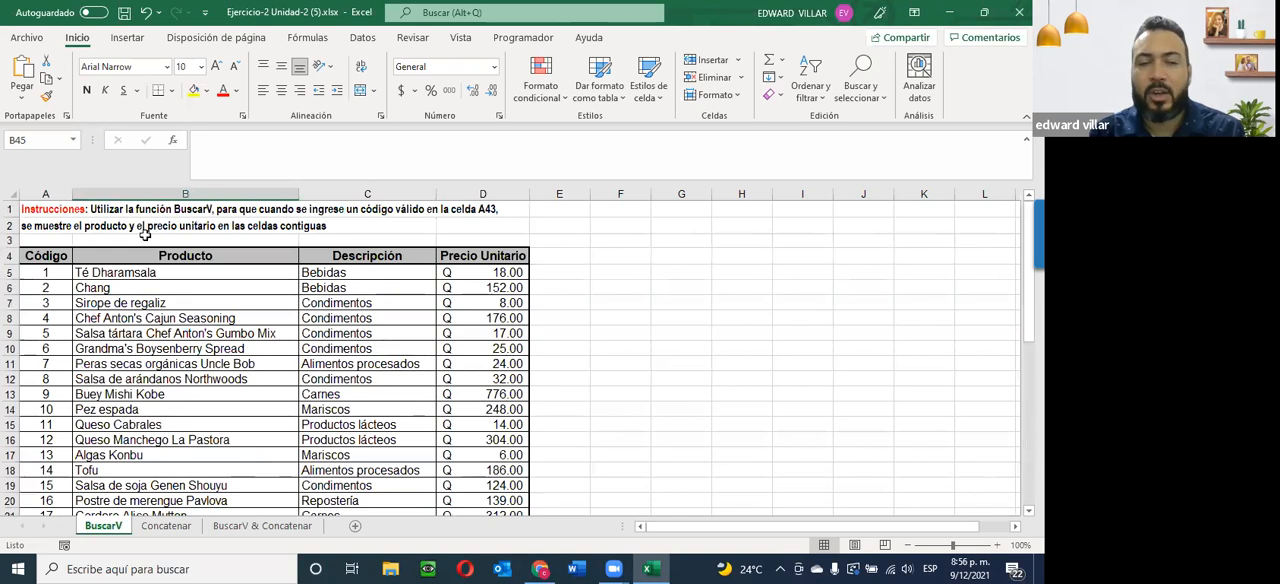
left_click(168, 527)
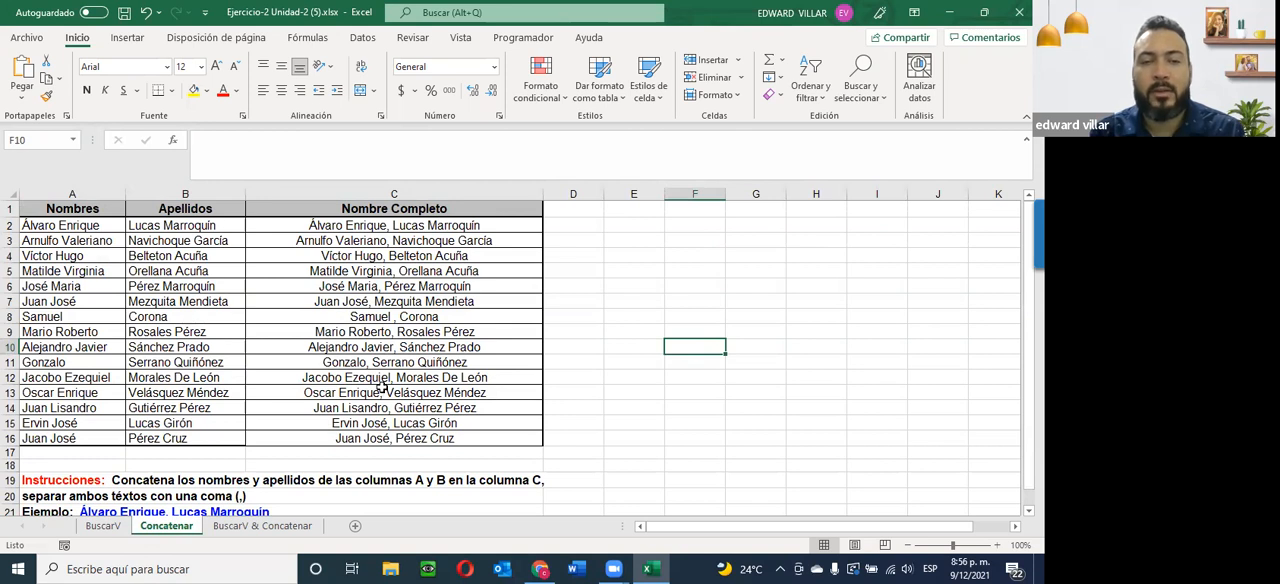
left_click(262, 525)
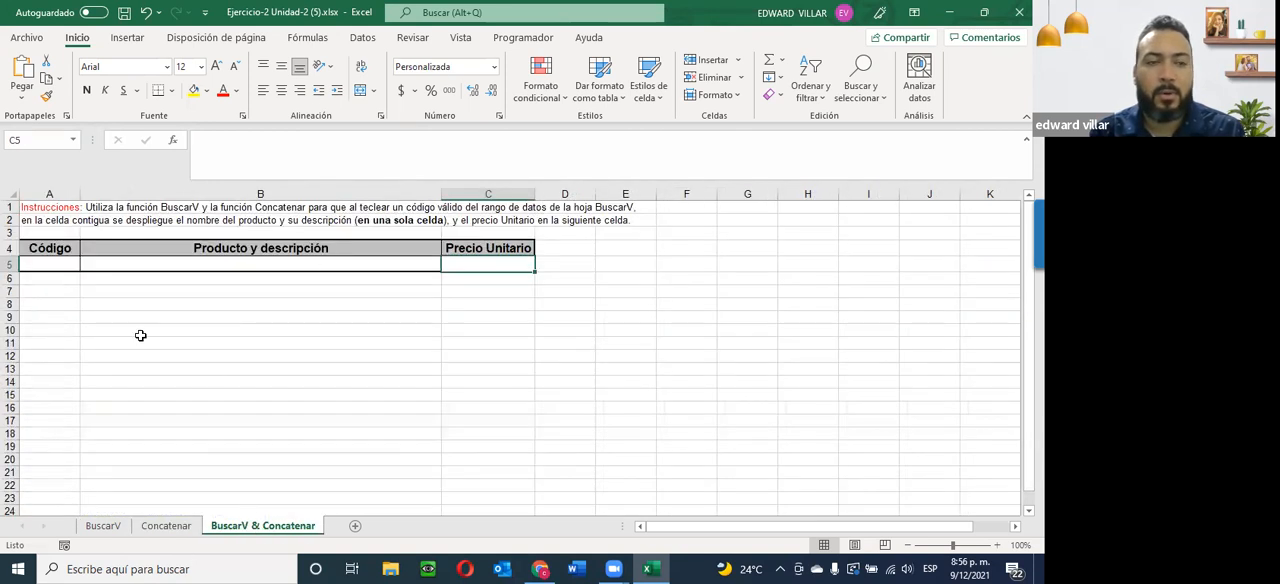
Add a Lista data validation to cell A5 with the source =BuscarV!$A$5:$A$39.
left_click(41, 263)
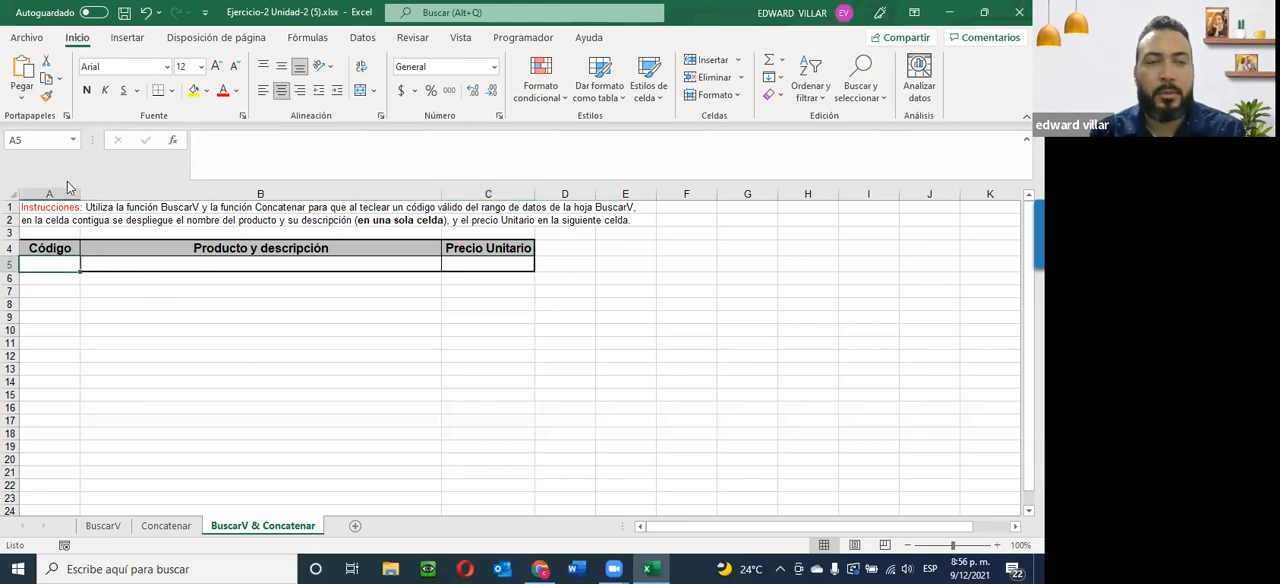
left_click(362, 38)
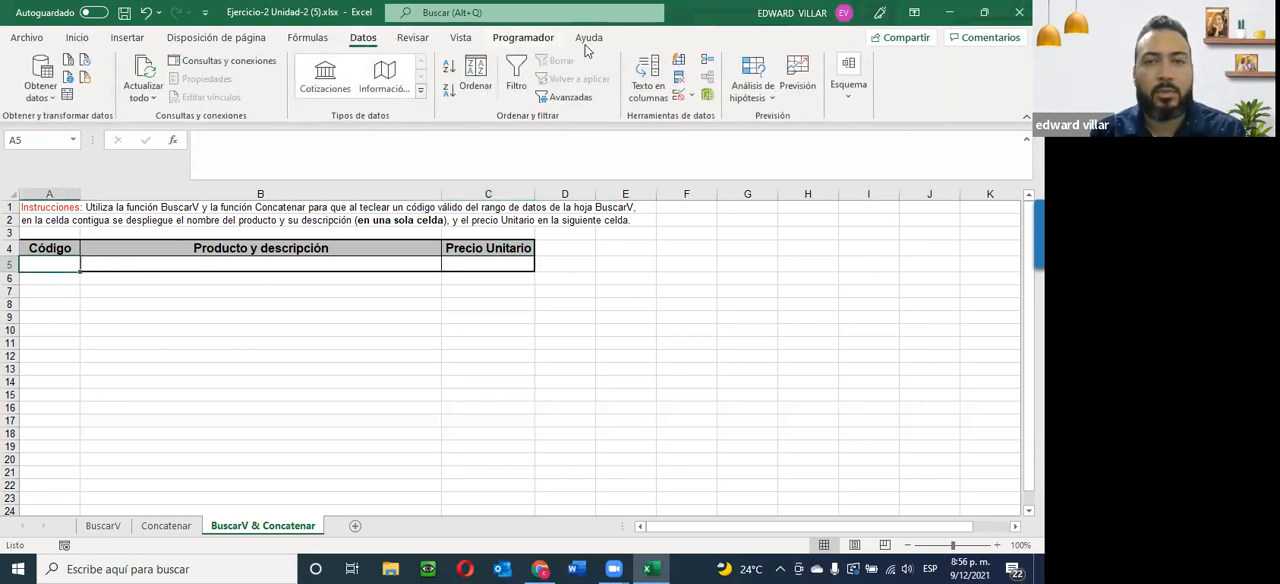
left_click(690, 95)
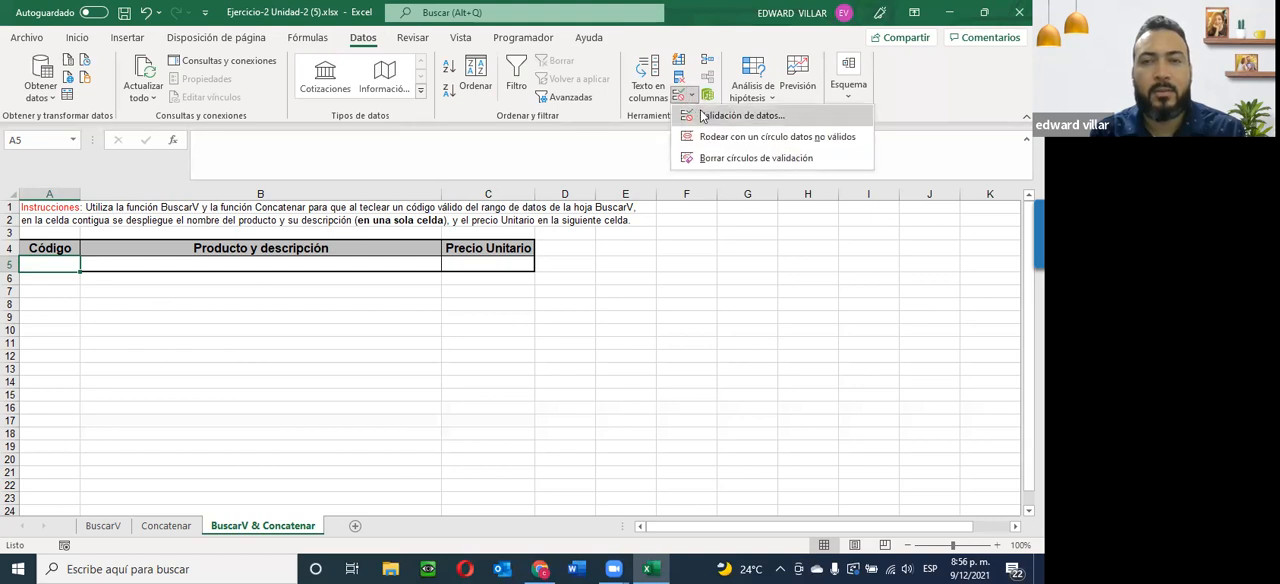
left_click(742, 116)
left_click(703, 298)
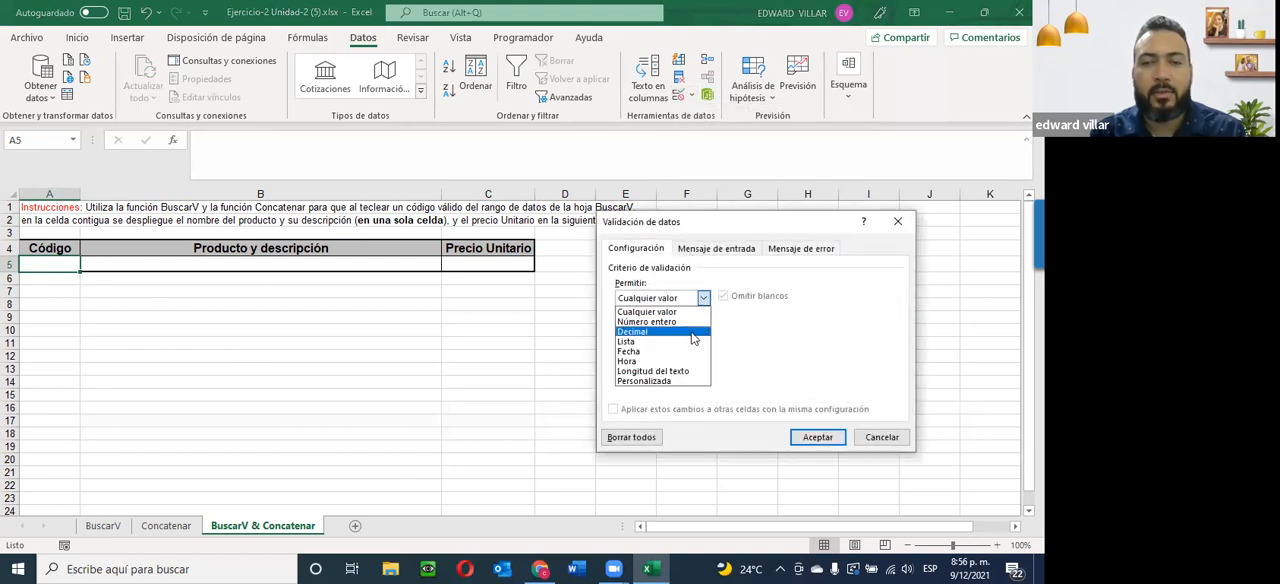
left_click(672, 344)
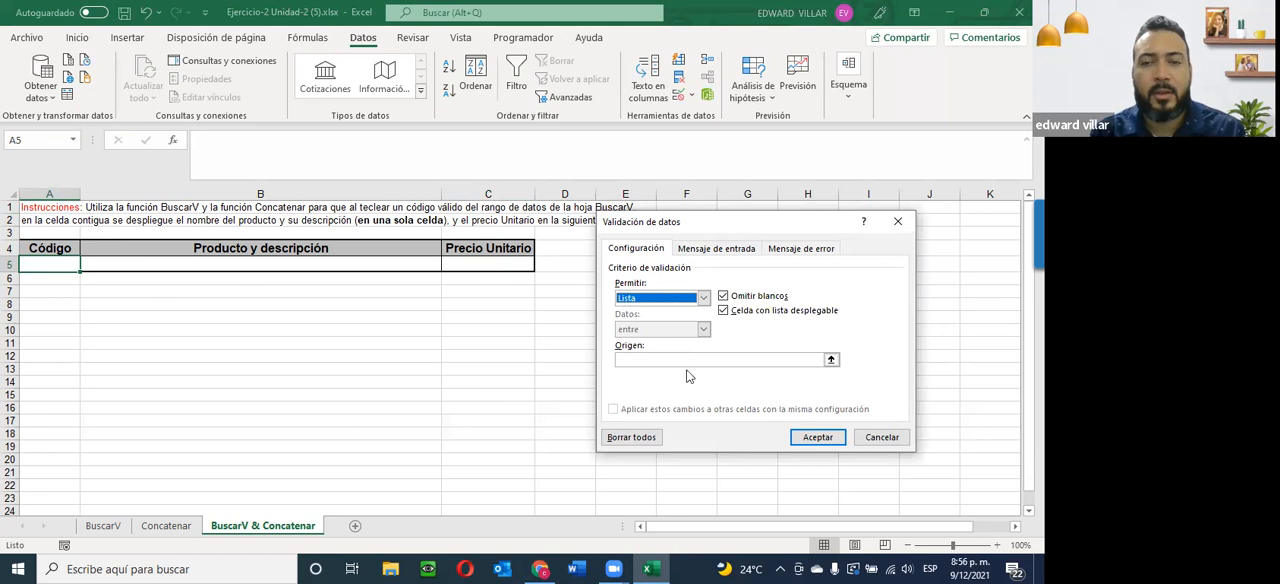
left_click(623, 361)
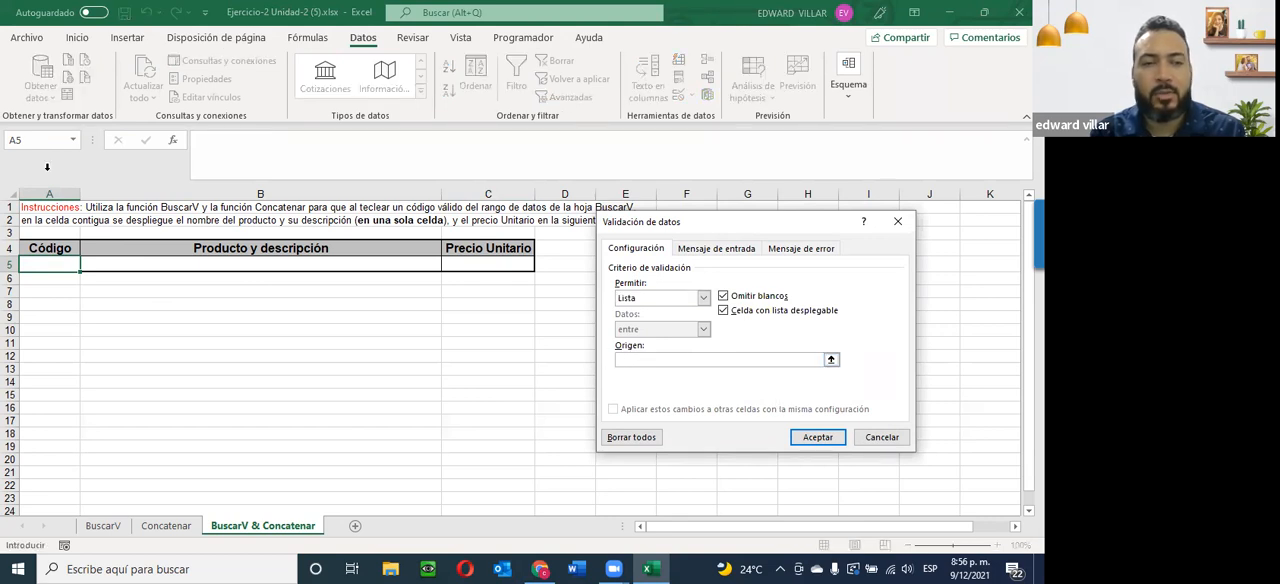
left_click(103, 525)
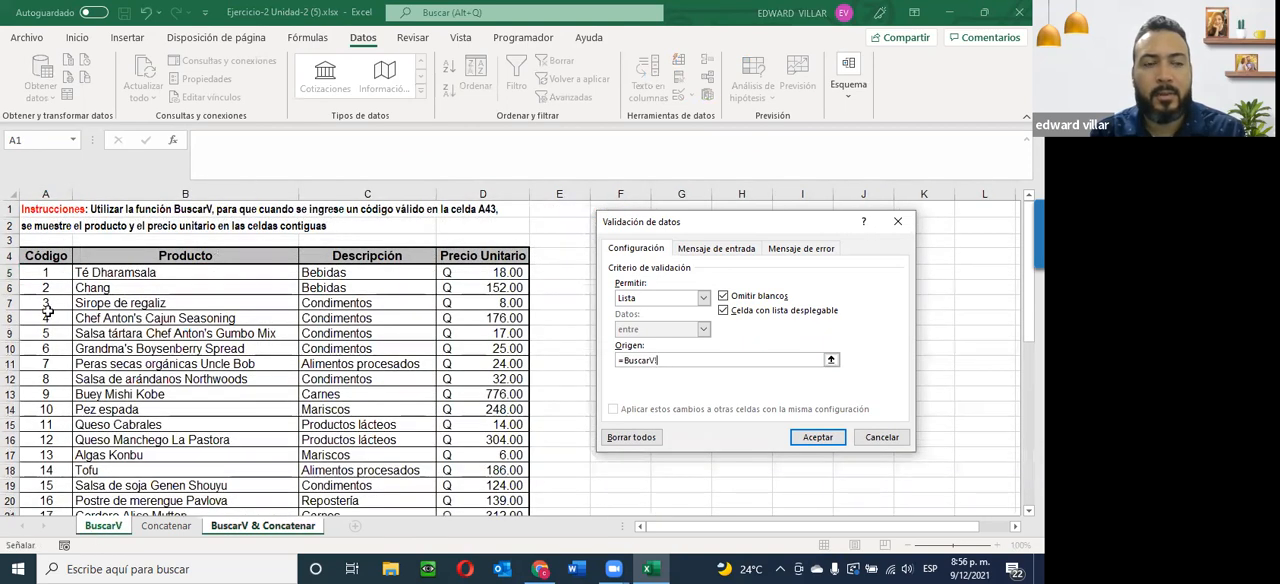
left_click_drag(38, 271, 38, 473)
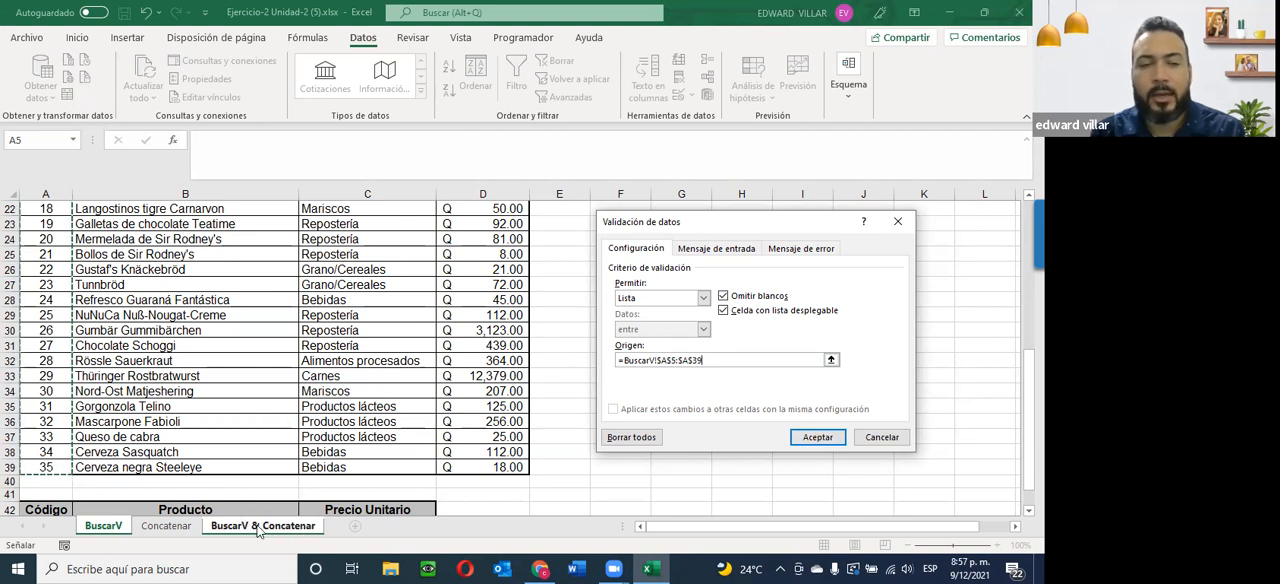
left_click(818, 436)
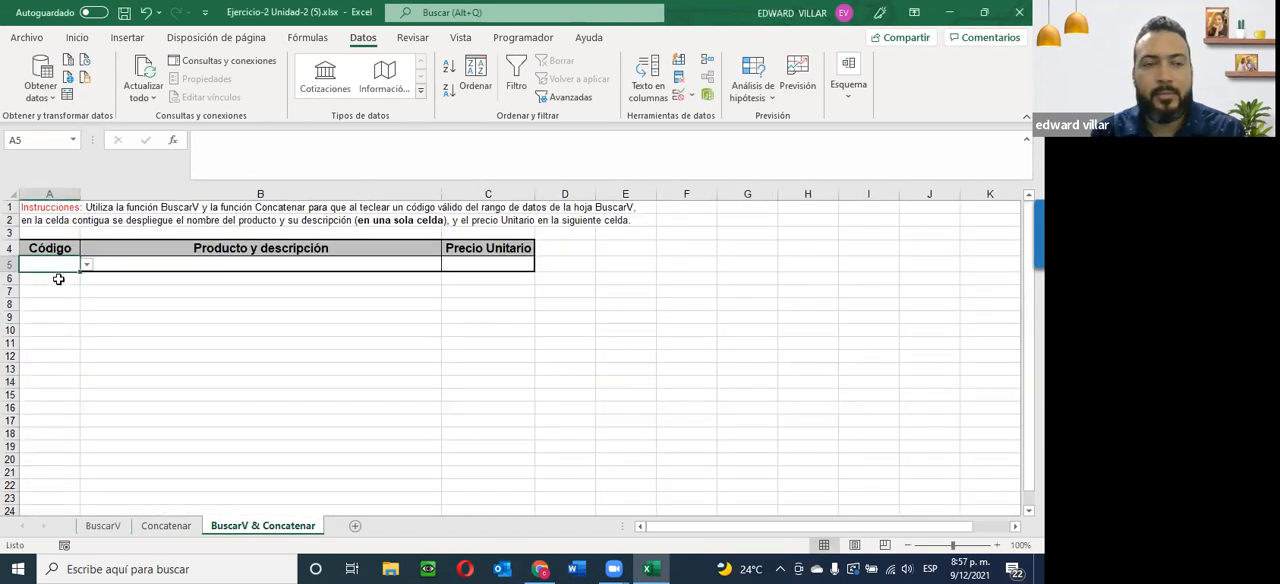
Try the drop-down list in A5 by choosing code 5, and set the code to 10.
left_click(86, 266)
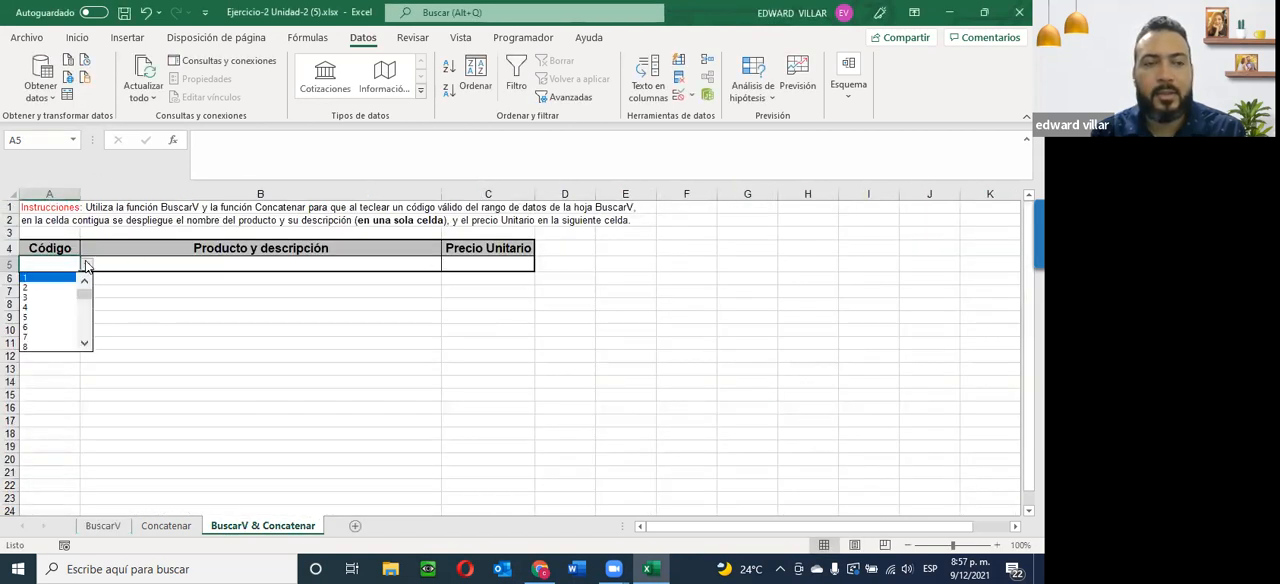
left_click(40, 308)
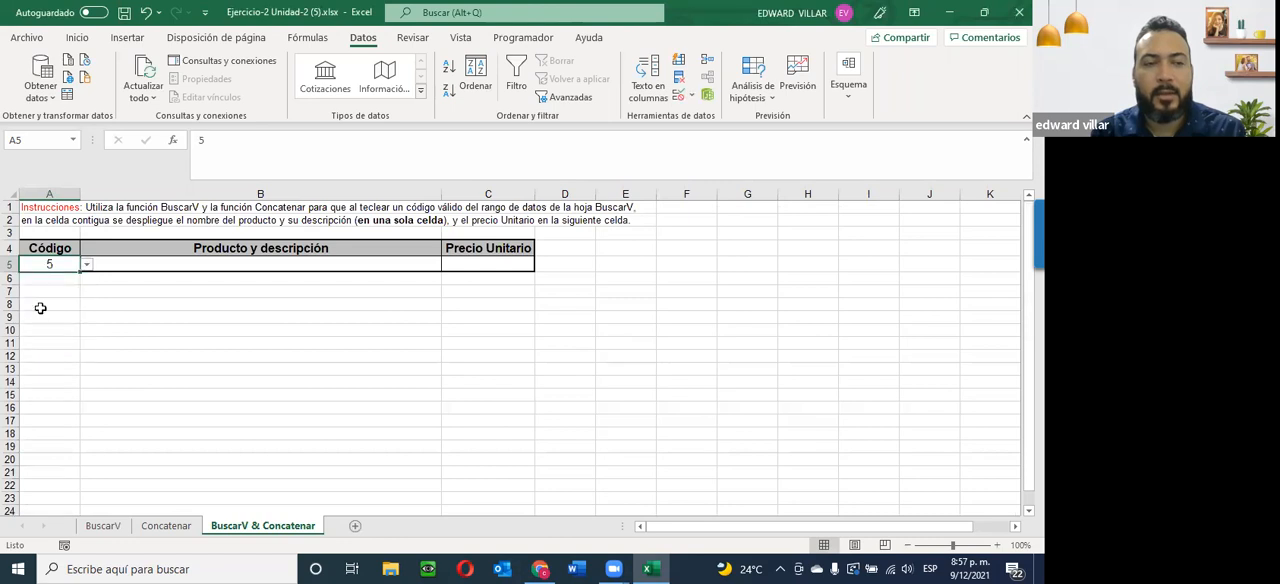
left_click(86, 266)
left_click(66, 322)
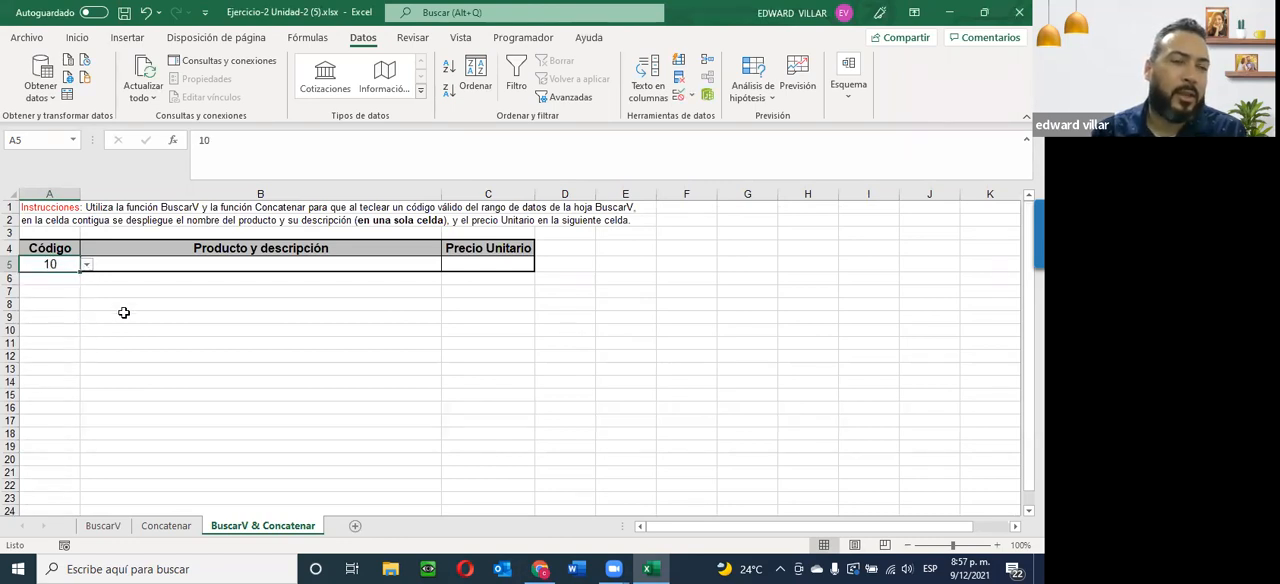
Compare the codes offered by the A5 drop-down list with the product table on the BuscarV sheet.
left_click(103, 525)
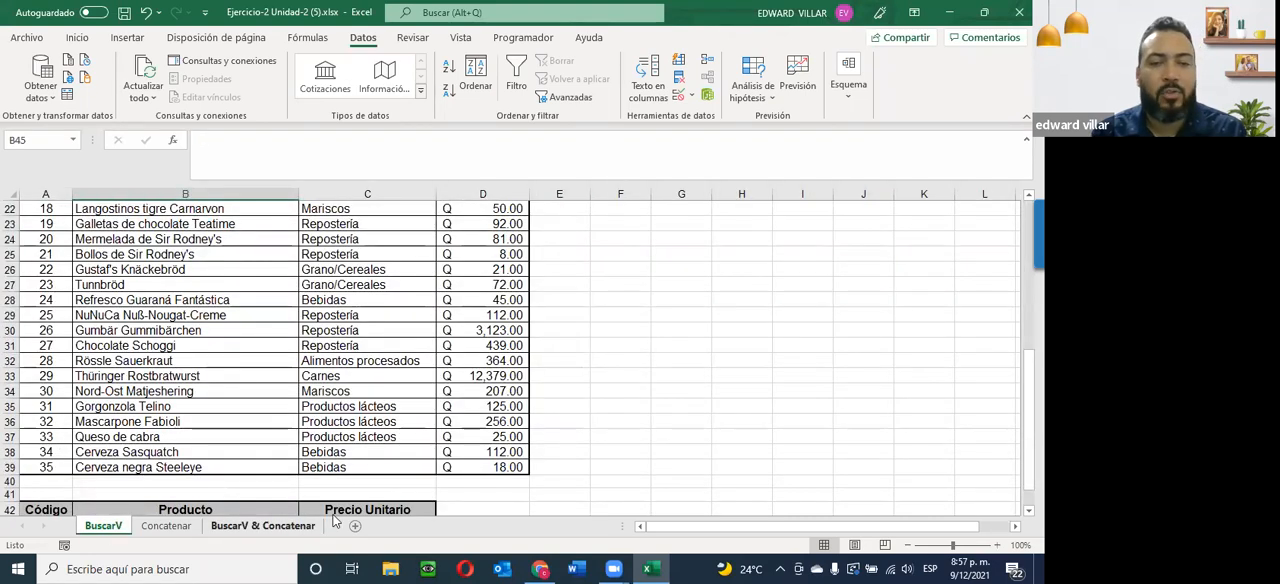
left_click(275, 525)
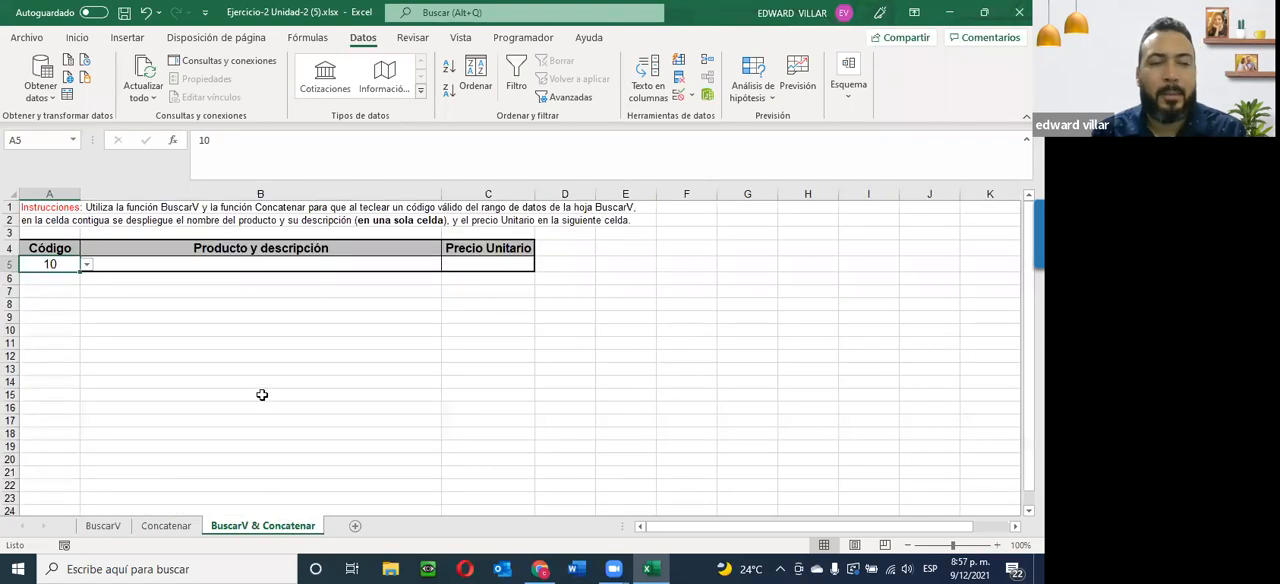
left_click(87, 266)
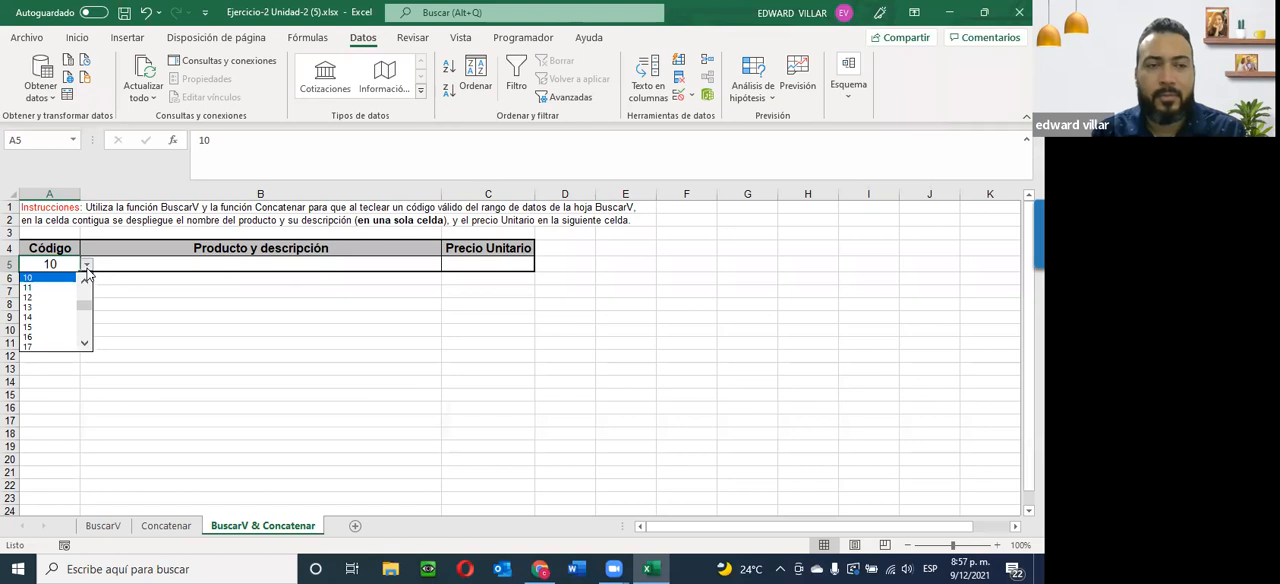
left_click(103, 525)
left_click(103, 525)
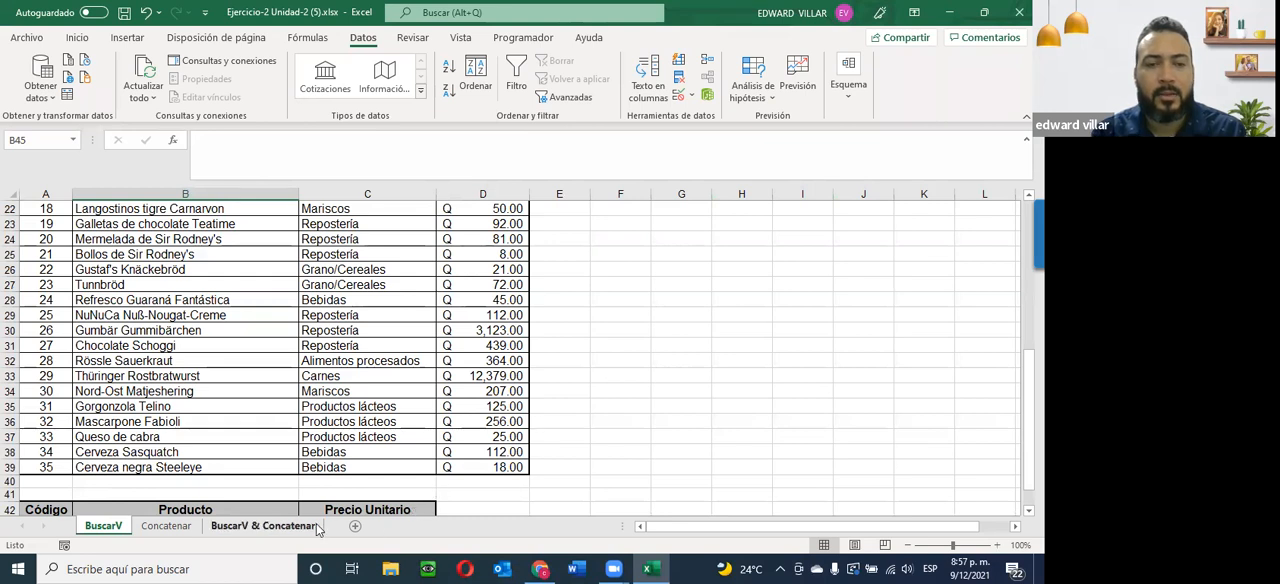
left_click(270, 526)
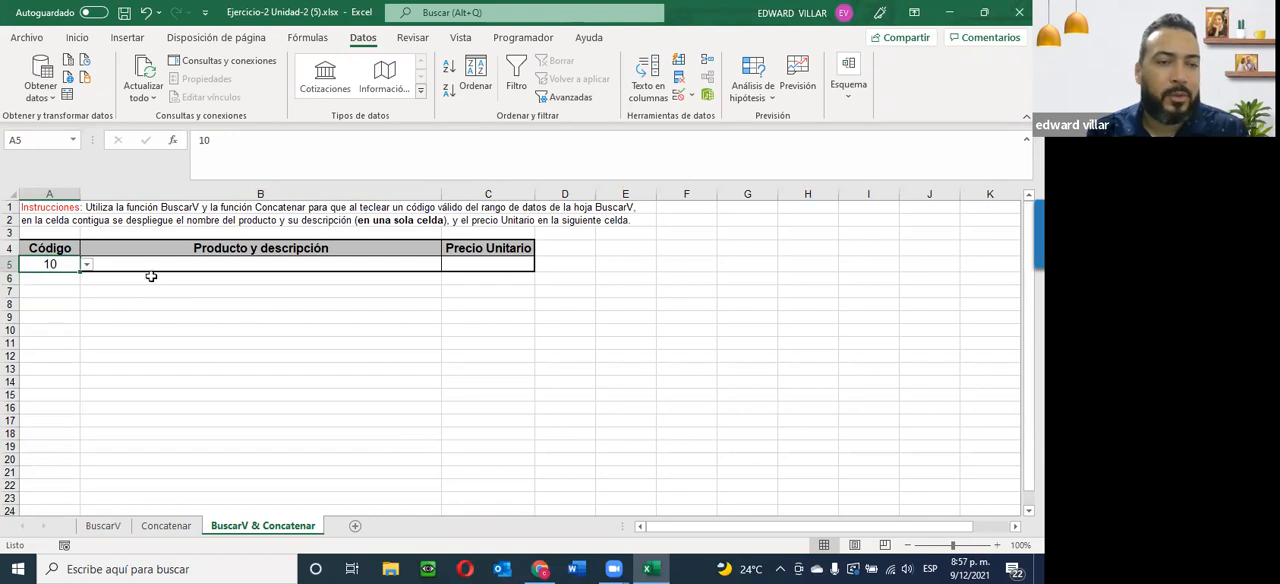
Insert the BUSCARV function in cell C5 under Precio Unitario, picking it from the Usadas recientemente category.
left_click(479, 262)
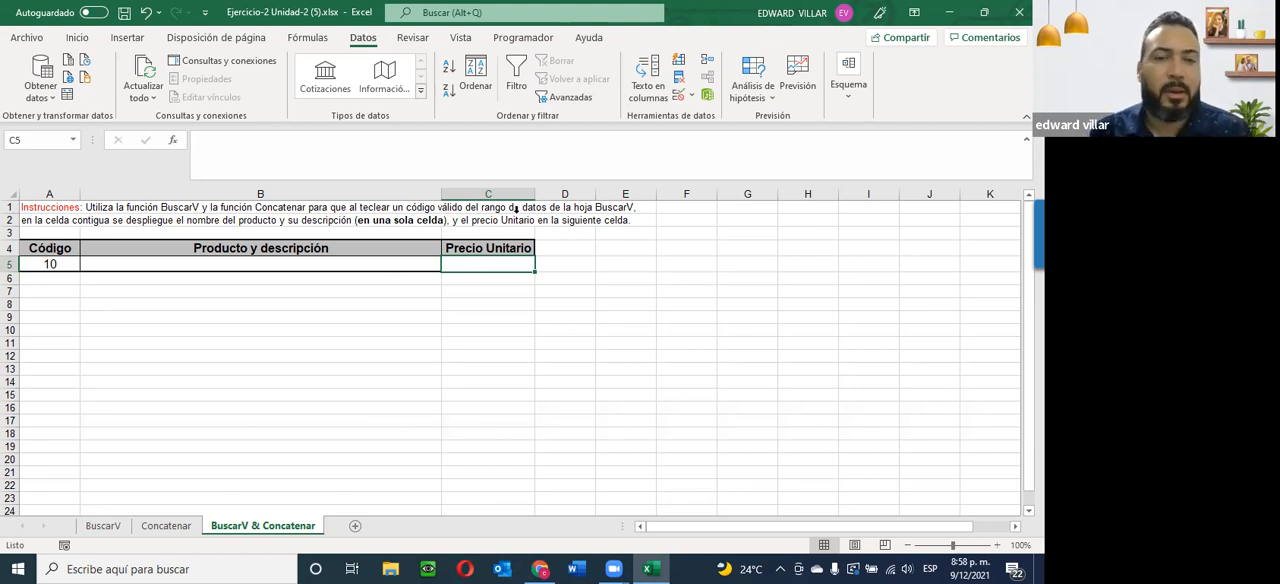
left_click(172, 142)
left_click(618, 317)
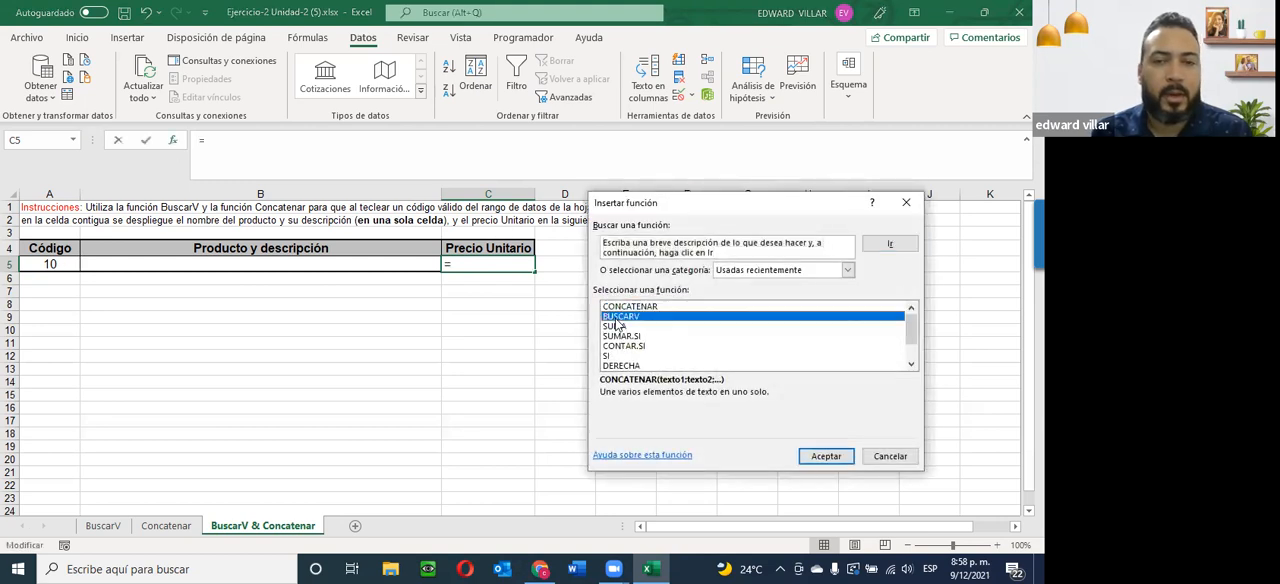
left_click(826, 457)
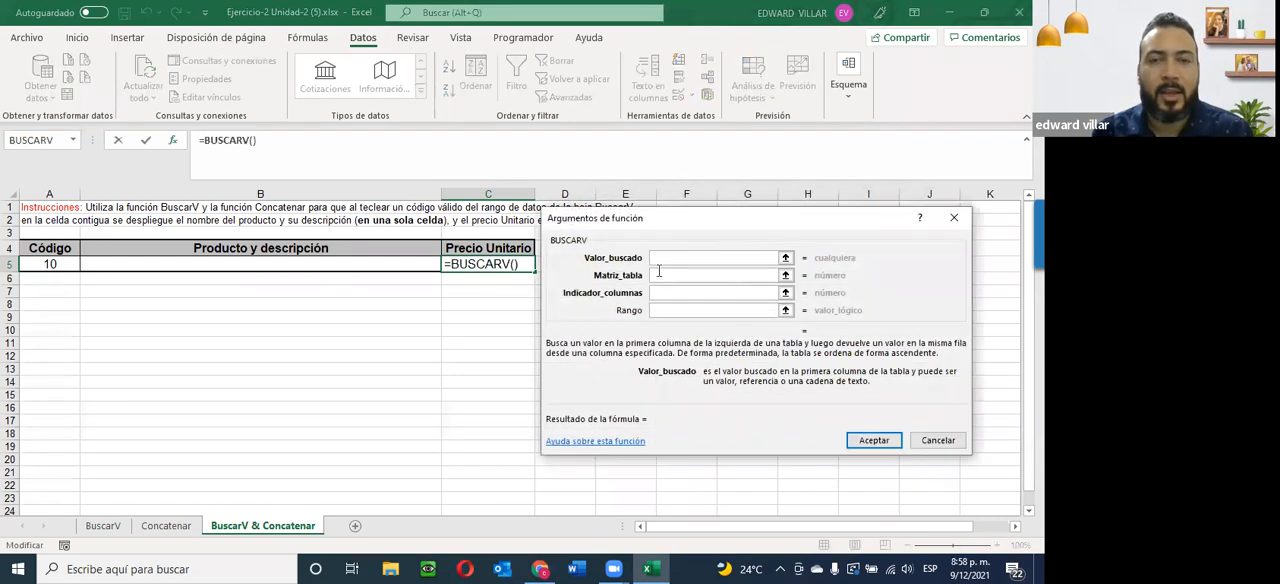
Set Valor_buscado to A5 and Matriz_tabla to the product table range BuscarV!A5:D39.
left_click_drag(666, 220, 694, 186)
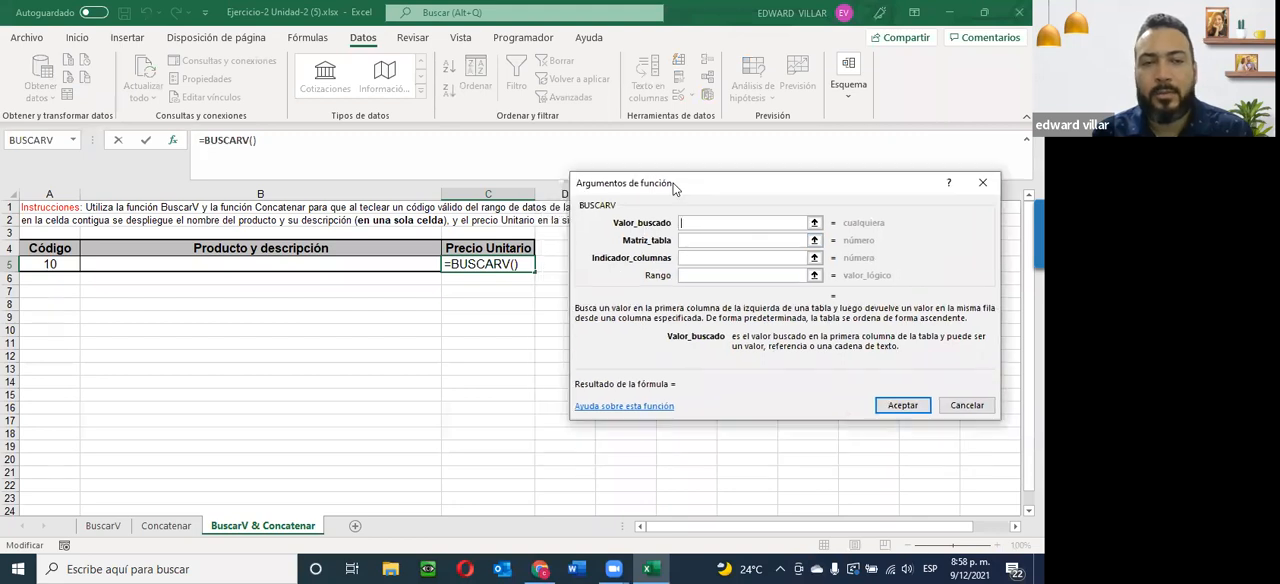
left_click(38, 263)
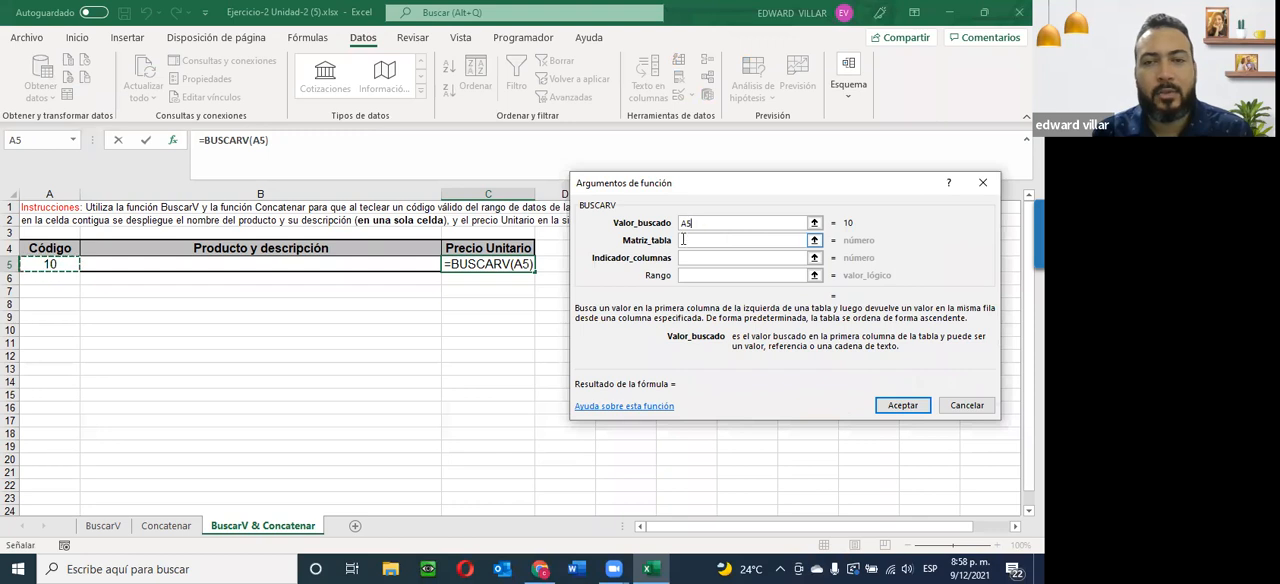
left_click(684, 240)
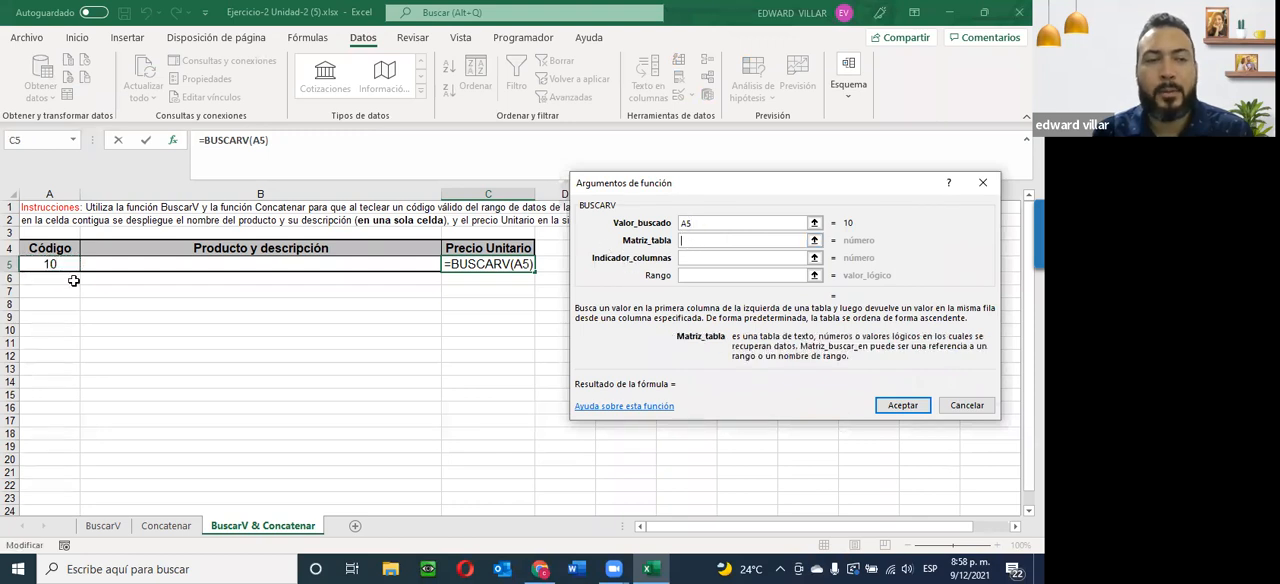
left_click(100, 526)
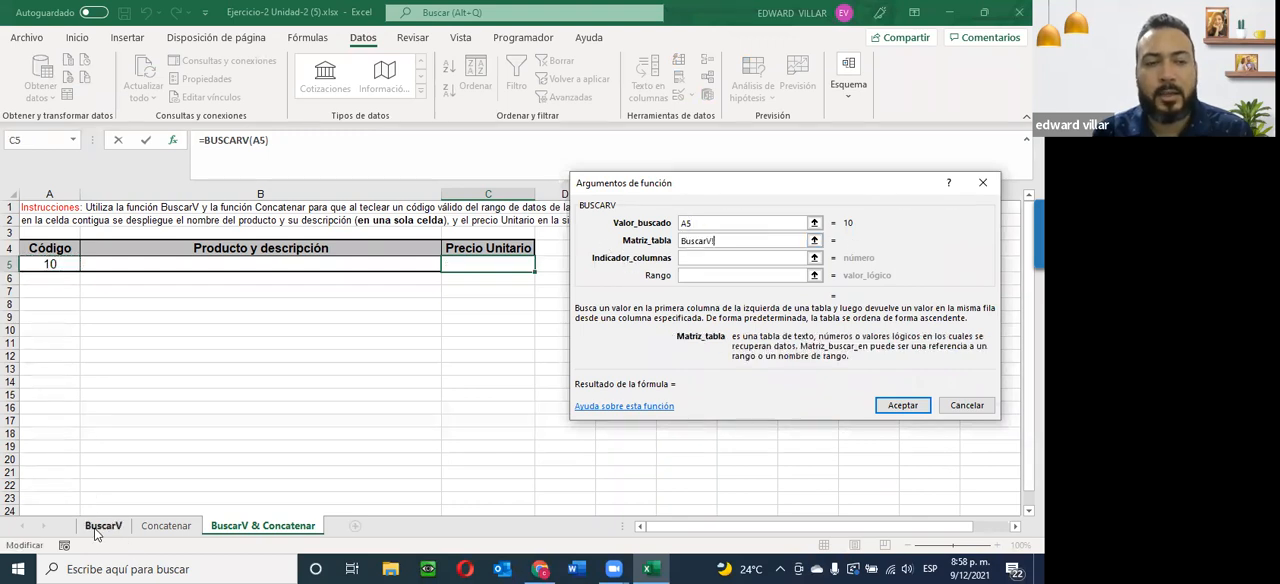
scroll(79, 516, "up", 10)
left_click_drag(22, 274, 459, 467)
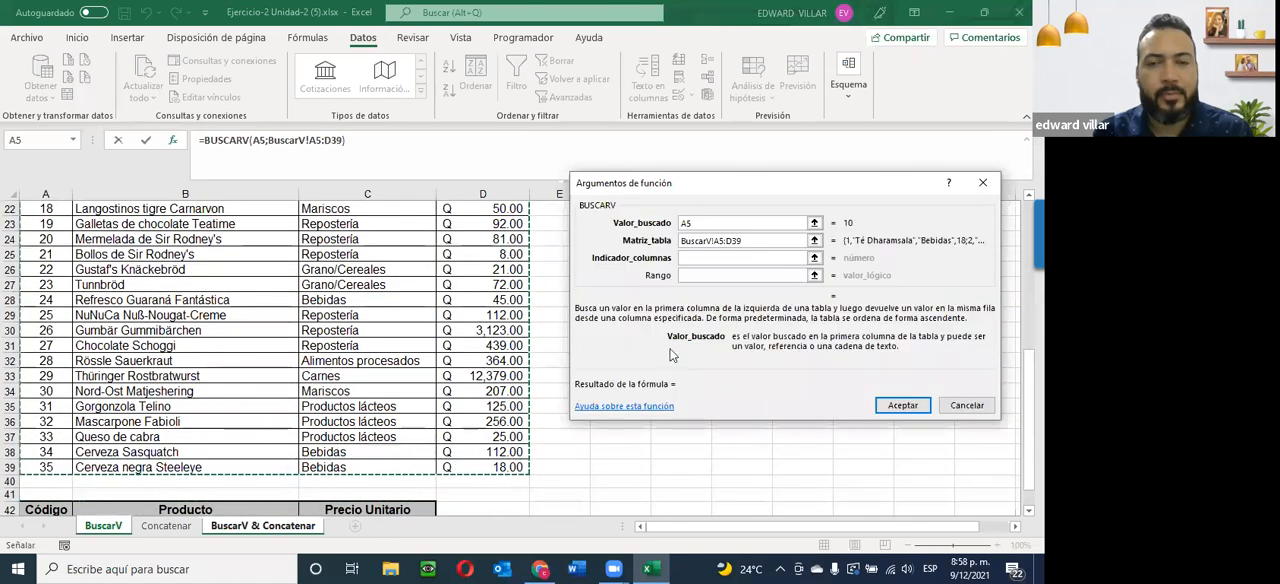
key("Tab")
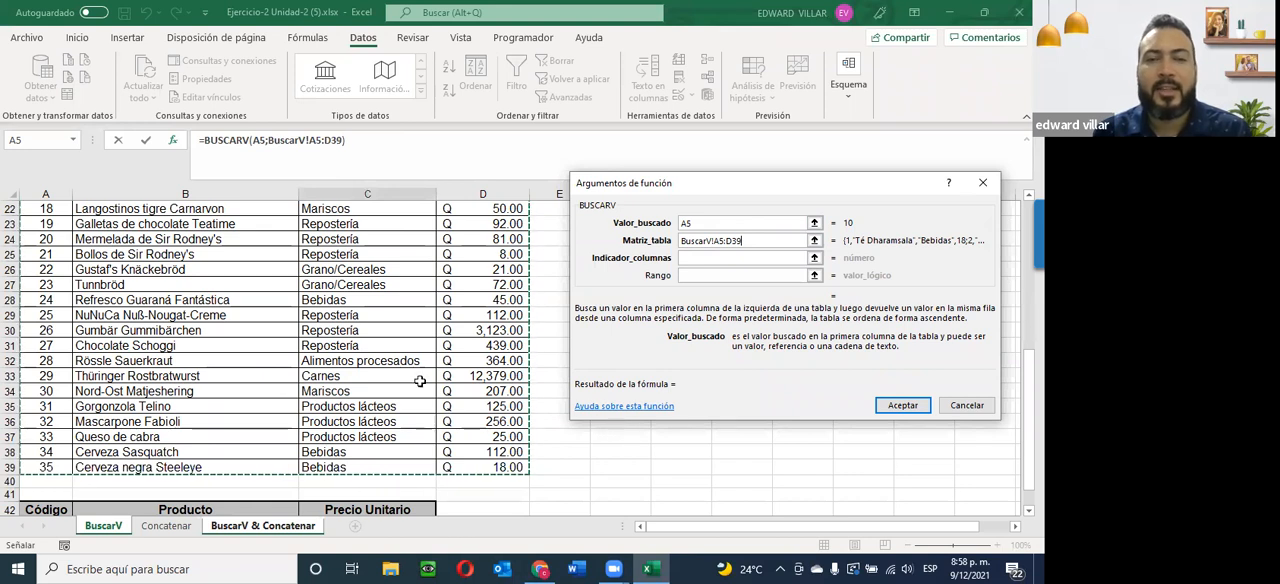
Set Indicador_columnas to 4 and Rango to 0, and accept the BUSCARV formula in C5.
left_click(694, 258)
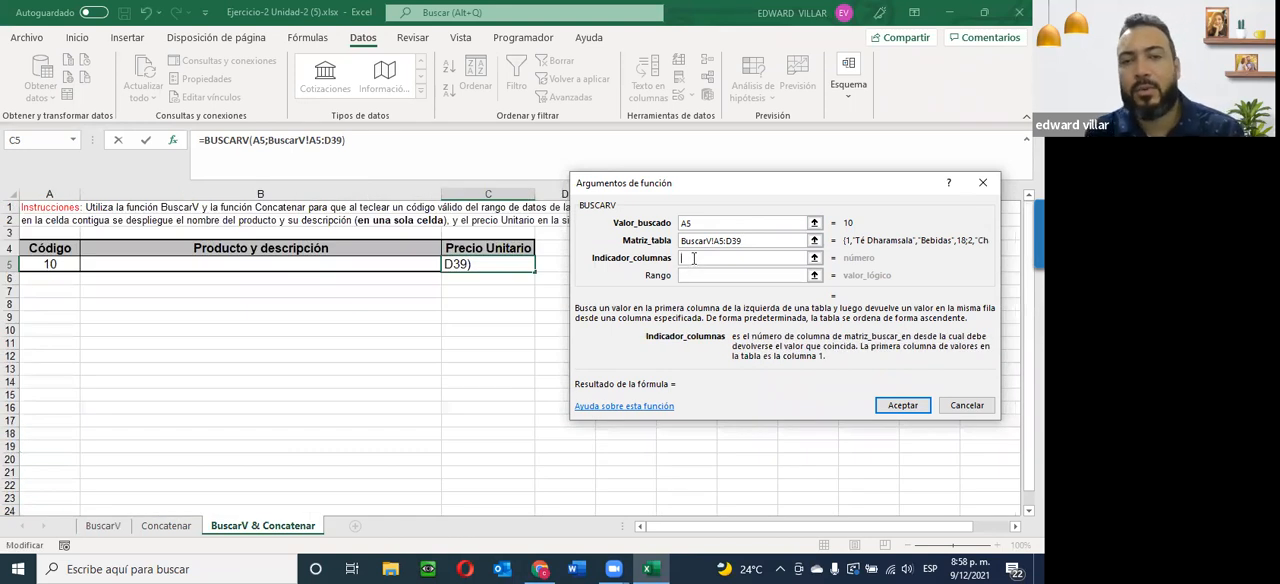
type("4")
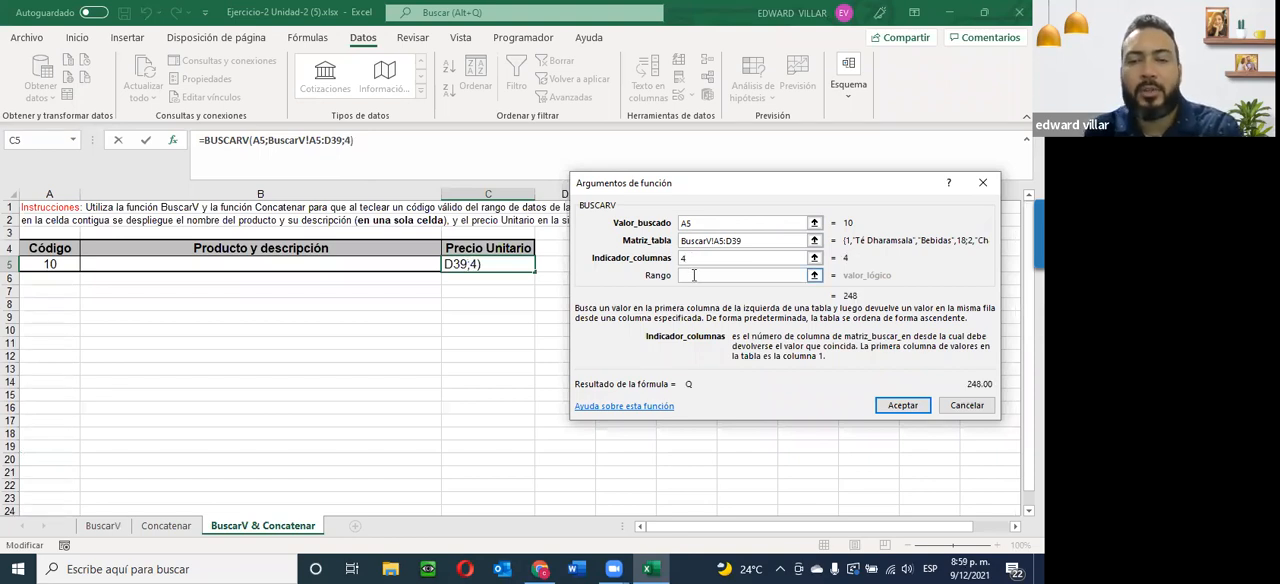
left_click(694, 275)
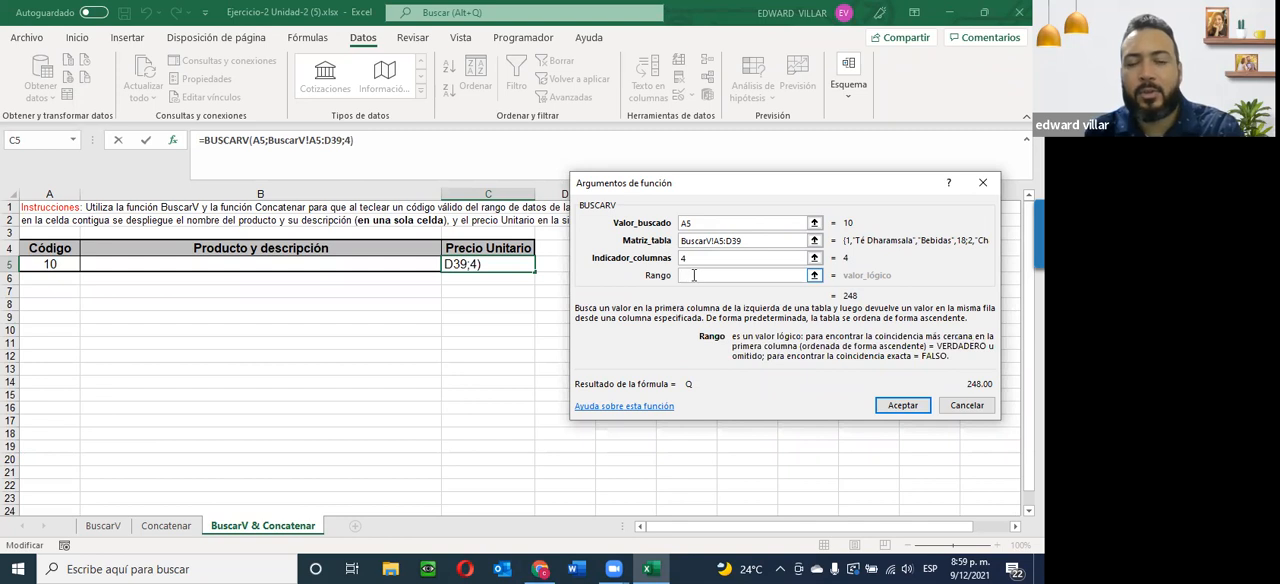
type("0")
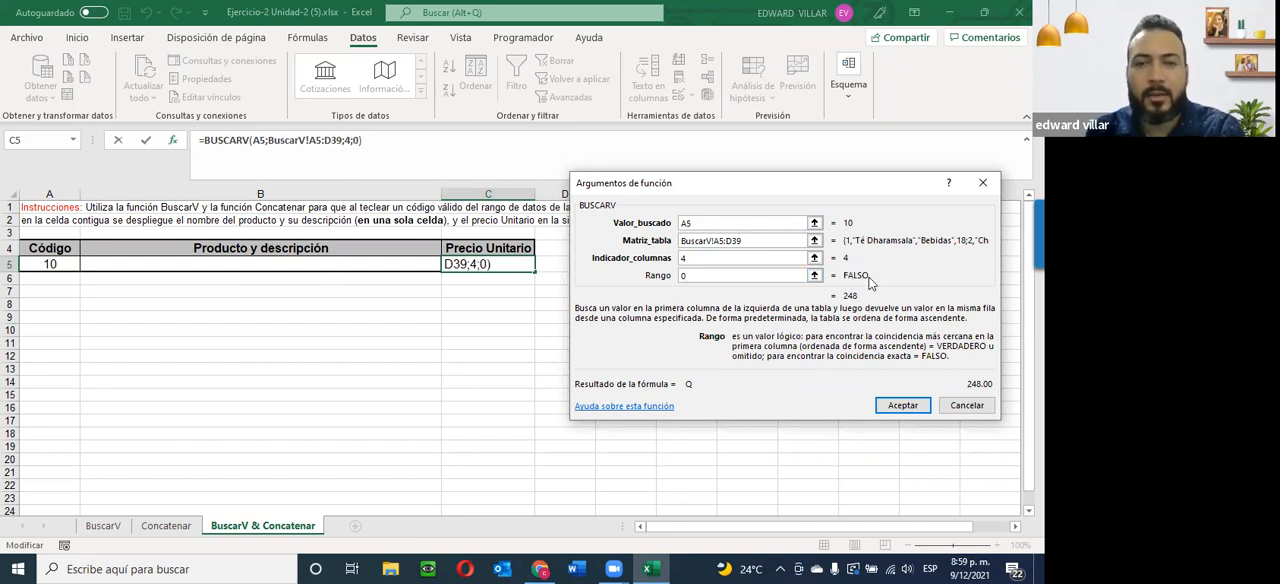
left_click(896, 410)
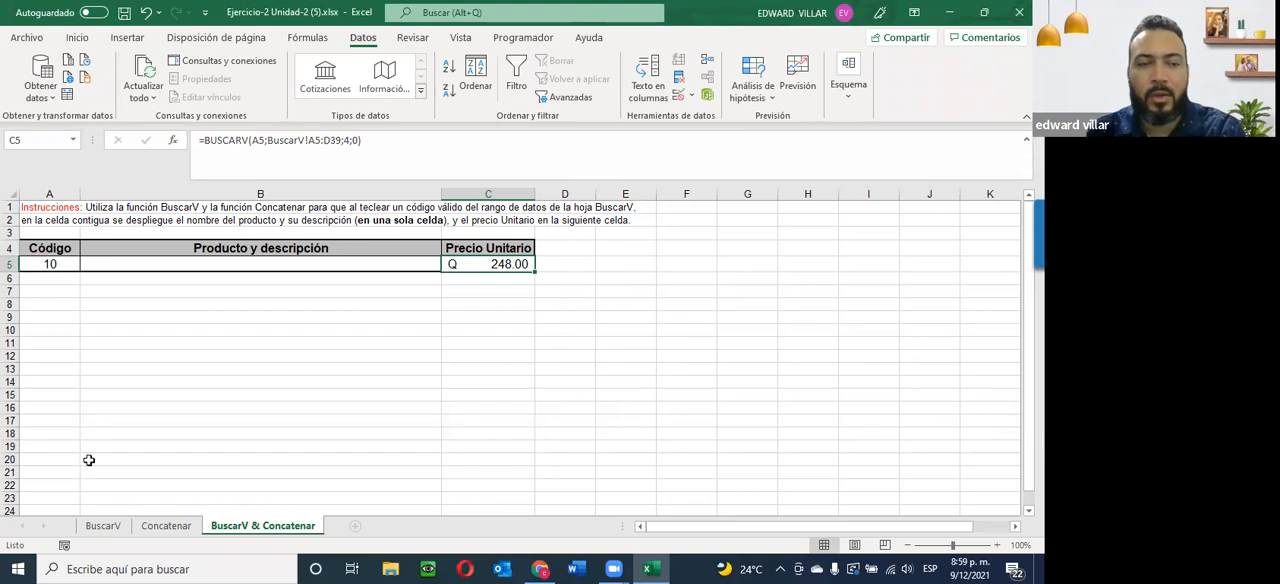
Check the C5 unit price against the row for code 10 on the BuscarV sheet, and return to BuscarV & Concatenar.
left_click(103, 526)
scroll(95, 450, "up", 8)
left_click_drag(88, 315, 500, 315)
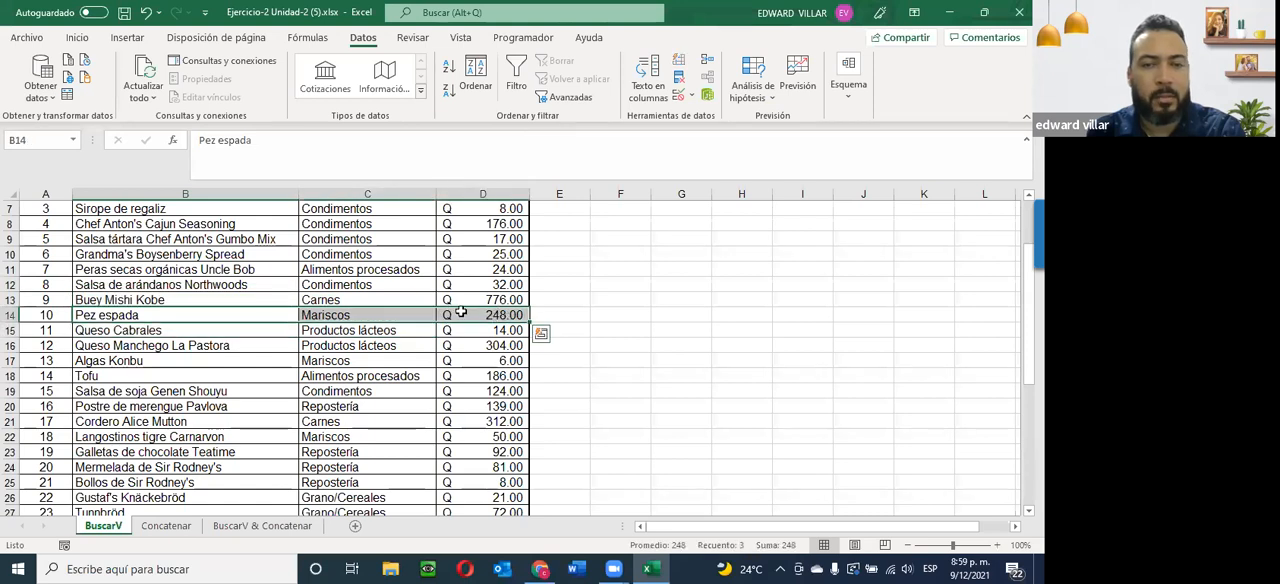
left_click(266, 526)
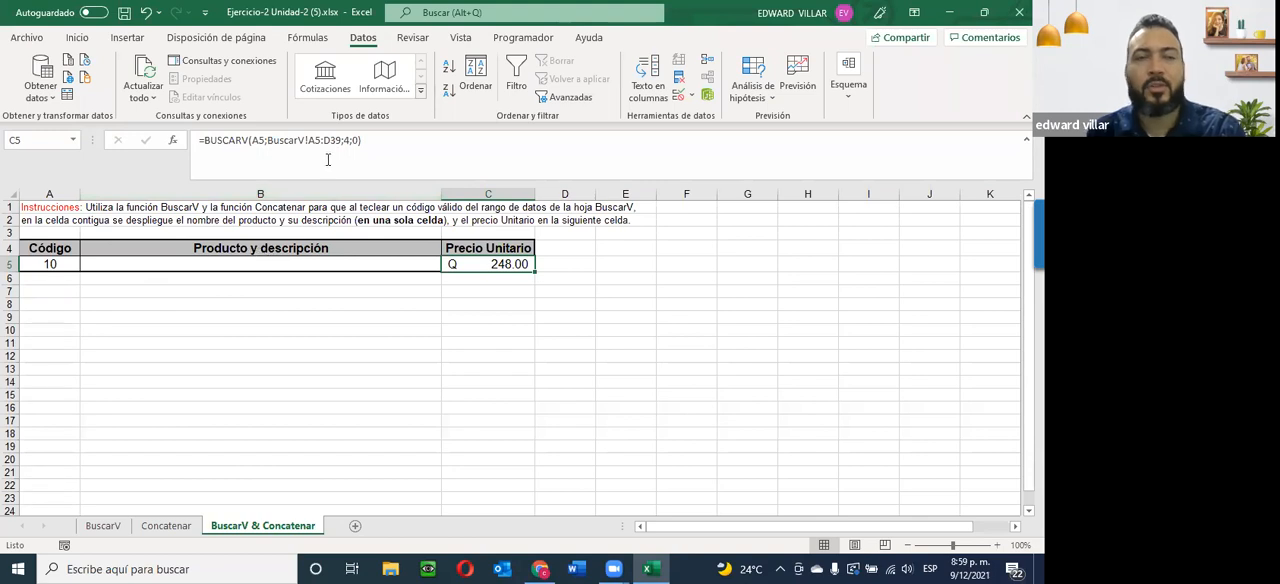
Copy the BUSCARV(A5;BuscarV!A5:D39;4;0) text from the C5 formula, without its equals sign.
left_click_drag(404, 148, 192, 136)
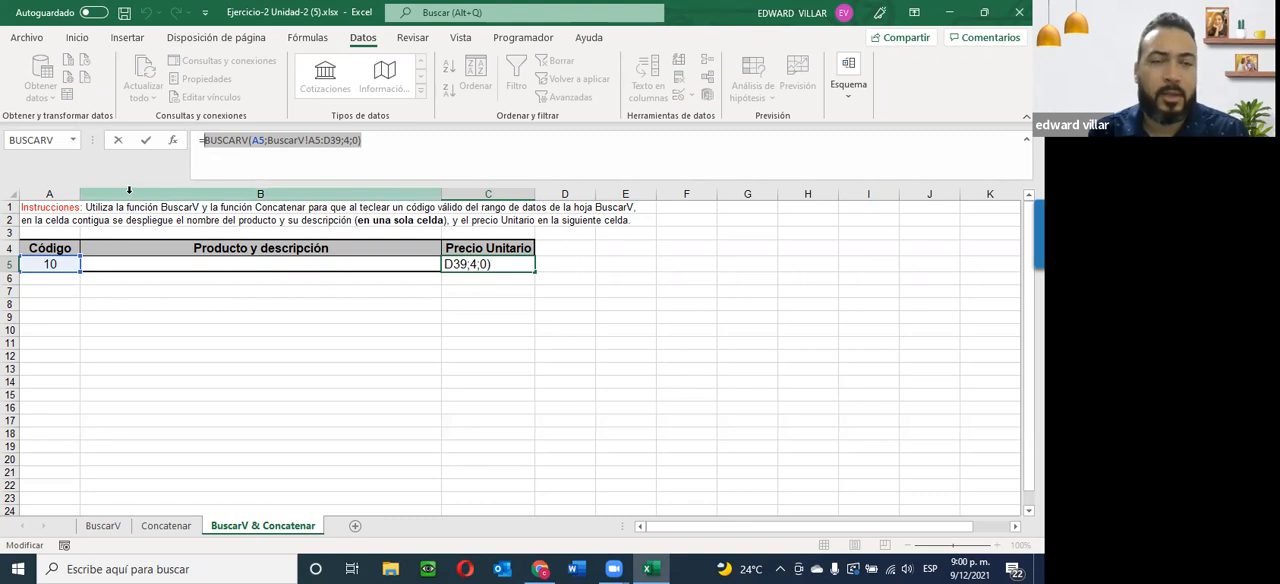
right_click(257, 146)
left_click(286, 172)
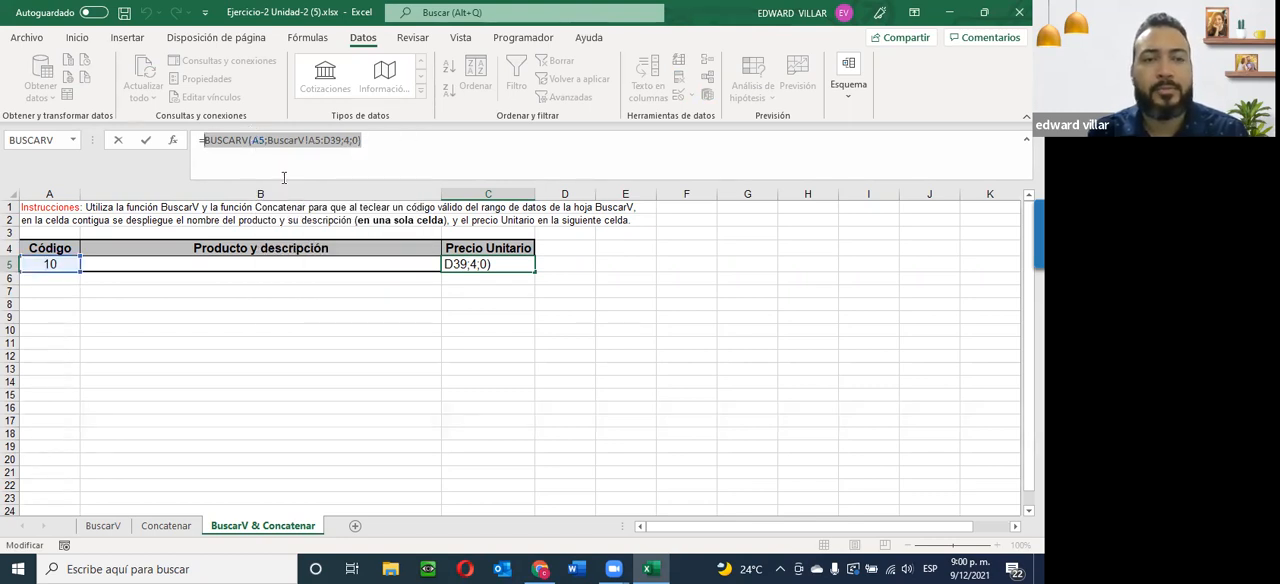
Insert a CONCATENAR function in B5 with the copied lookup as Texto1, changing its column index to 2: BUSCARV(A5;BuscarV!A5:D39;2;0).
key("Escape")
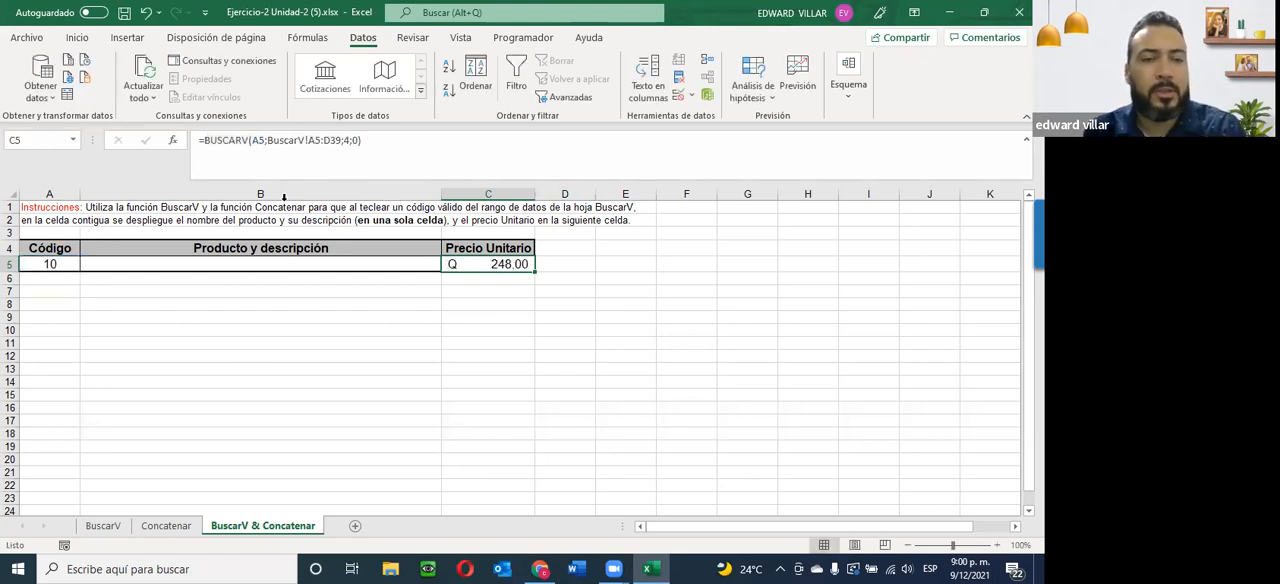
left_click(136, 262)
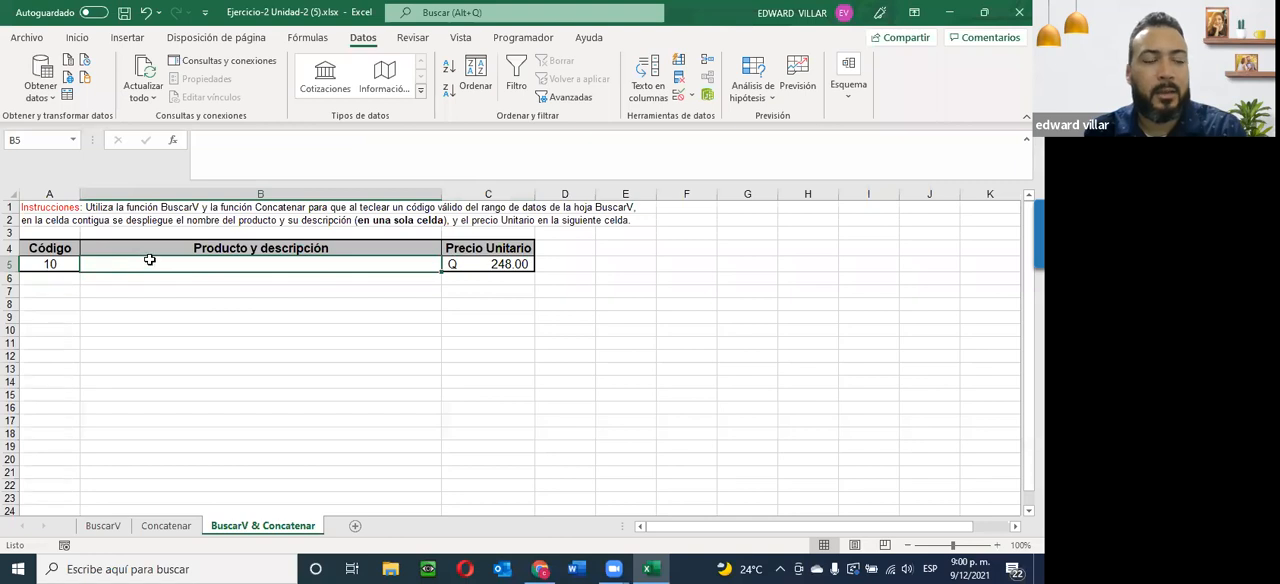
left_click(174, 146)
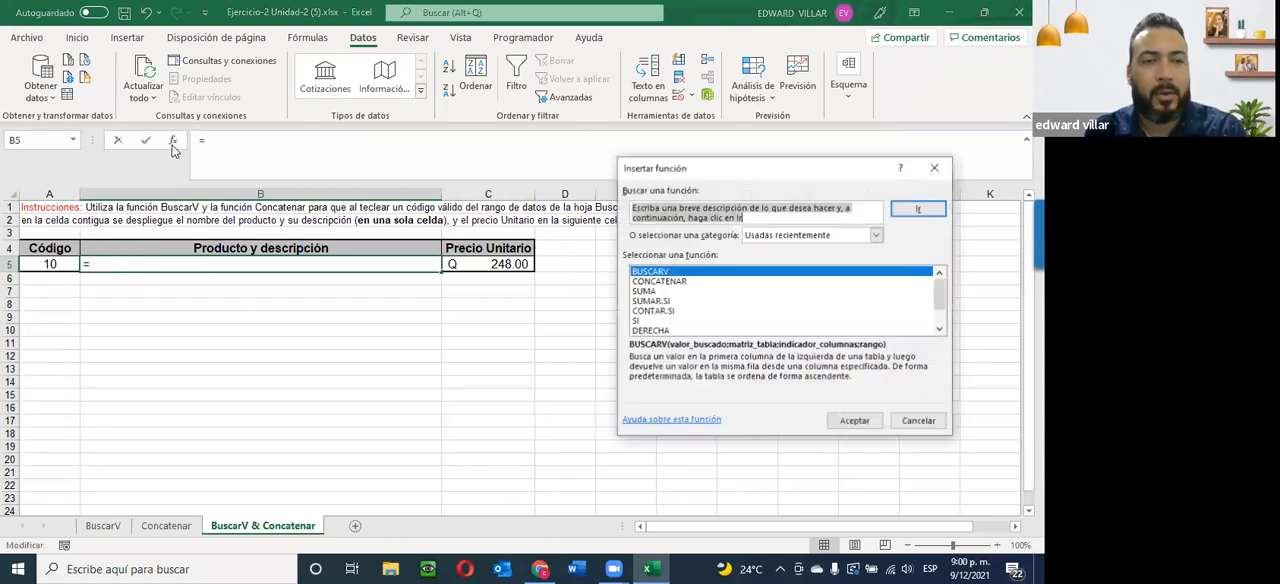
left_click(657, 283)
left_click(855, 421)
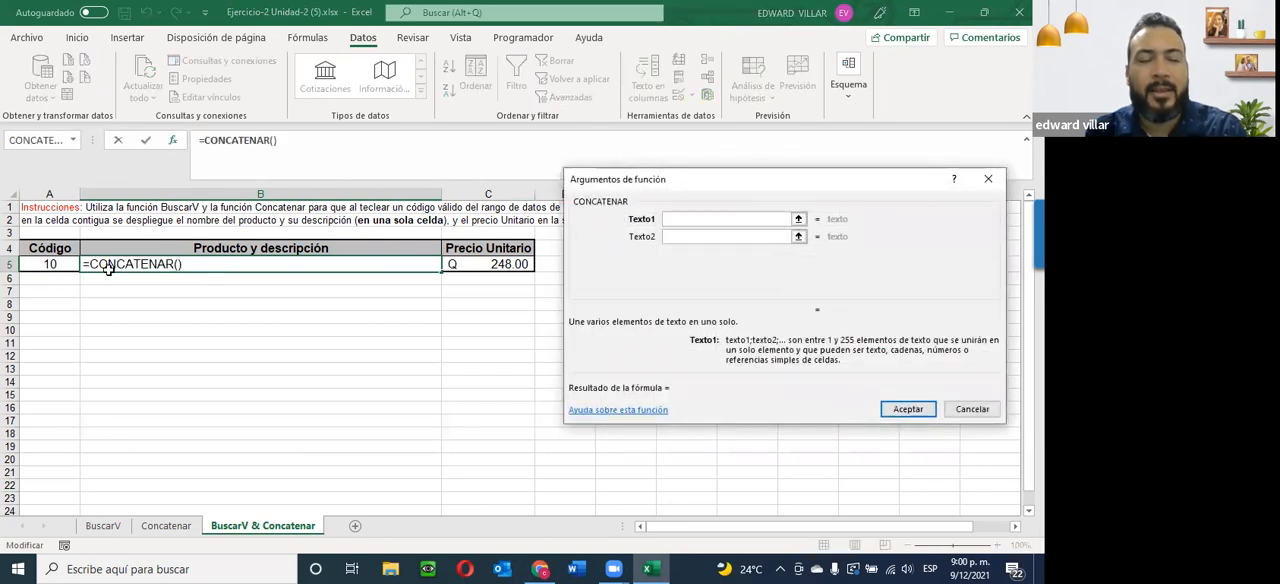
left_click(685, 218)
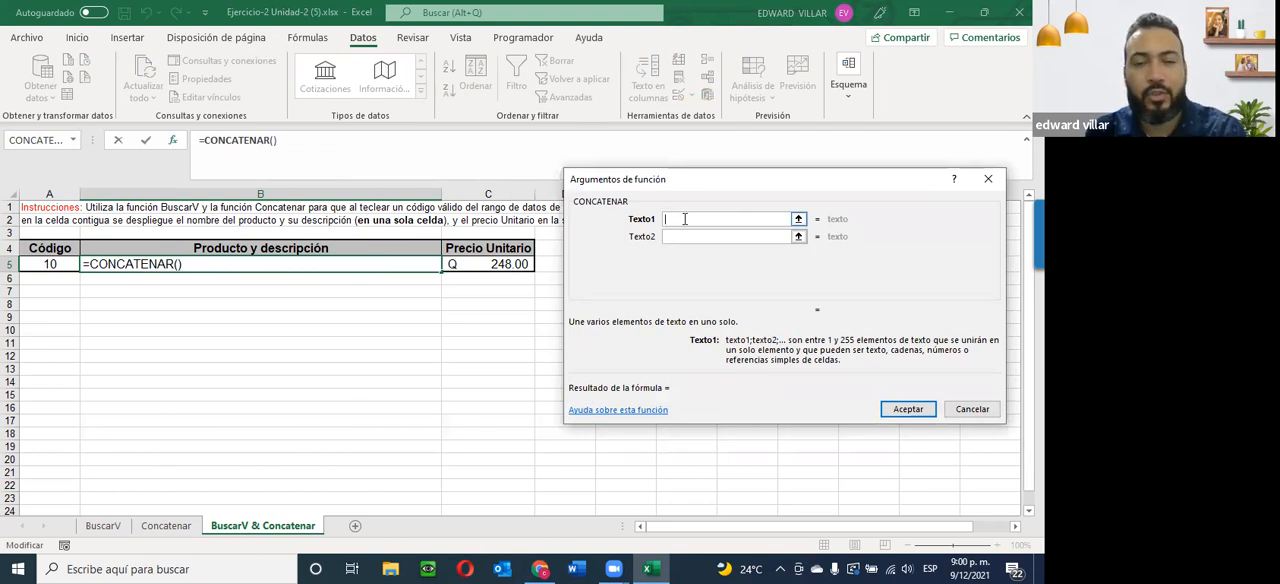
key("ctrl+v")
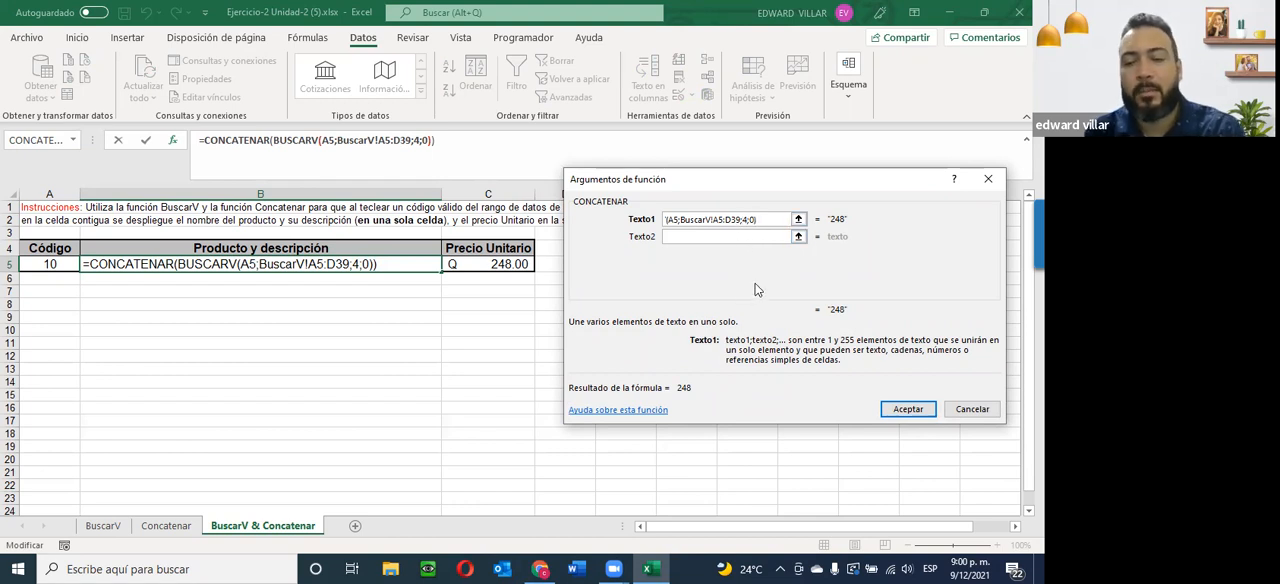
key("BackSpace")
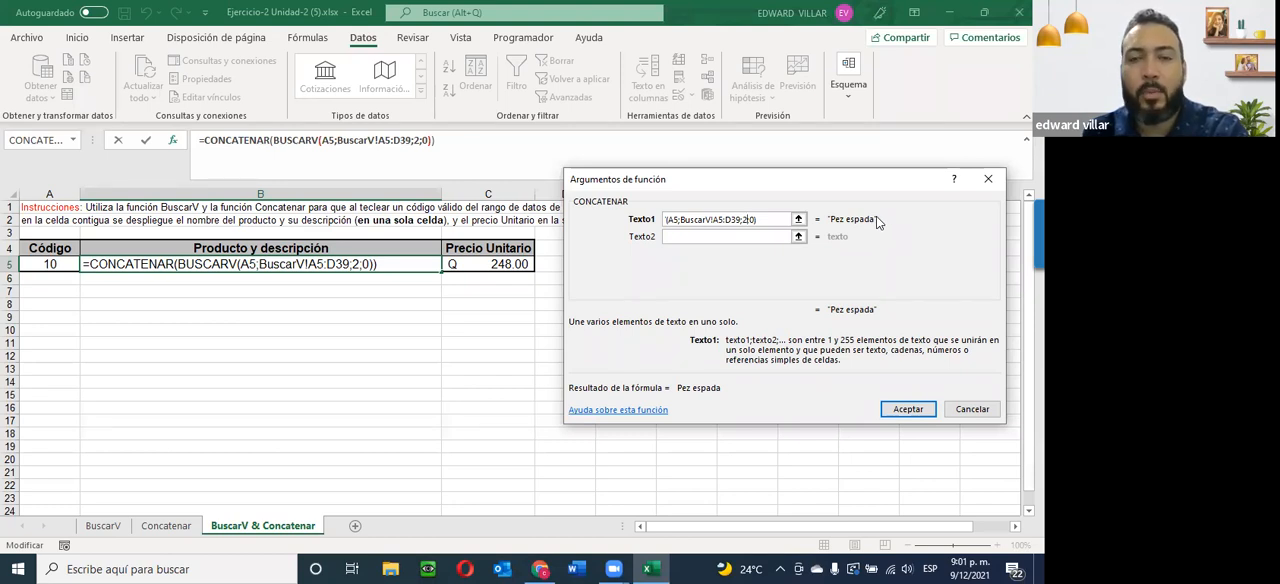
Set Texto2 of the CONCATENAR function to a comma followed by a space as the separator.
left_click(674, 237)
type(",")
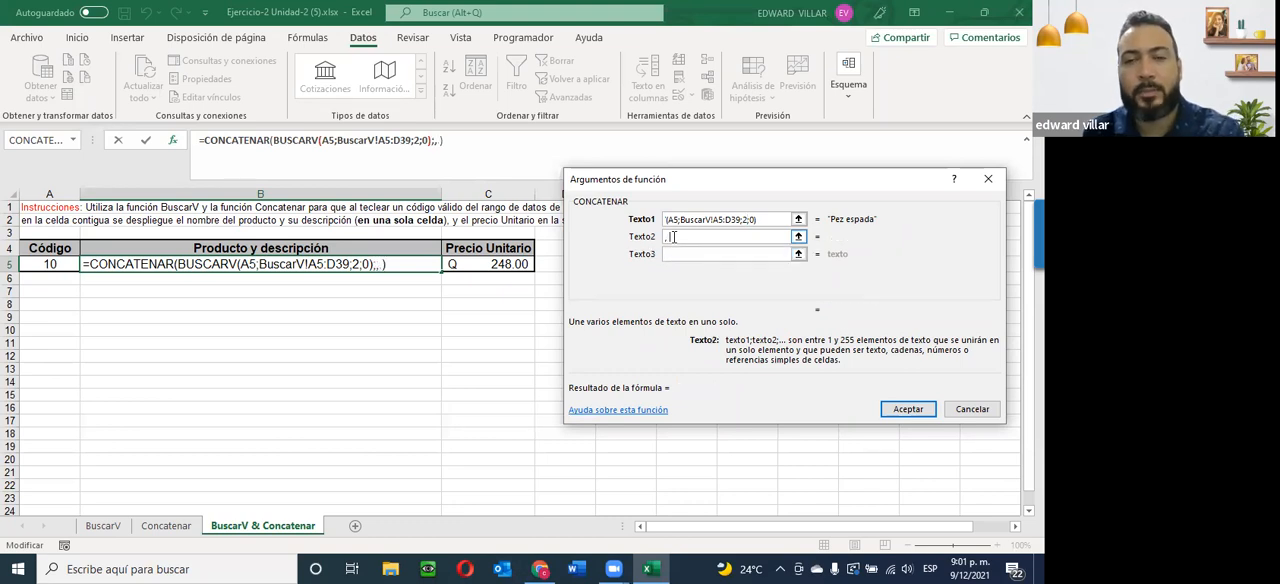
left_click(679, 254)
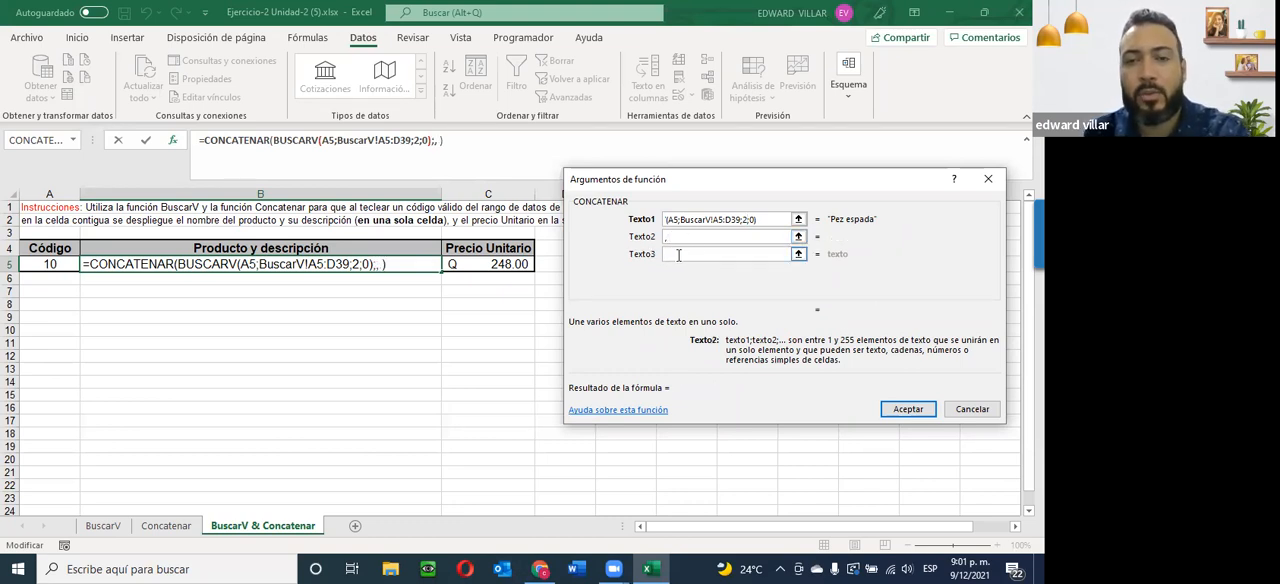
left_click(668, 238)
Set Texto3 to the copied lookup with its column index changed to 3: BUSCARV(A5;BuscarV!A5:D39;3;0).
left_click(674, 256)
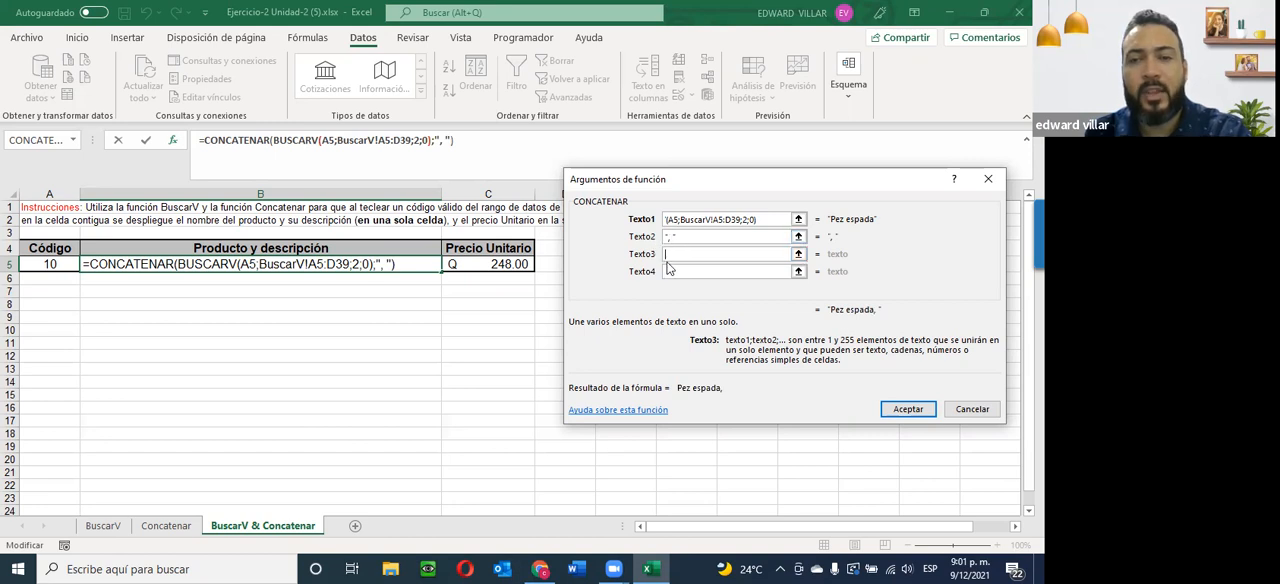
key("ctrl+v")
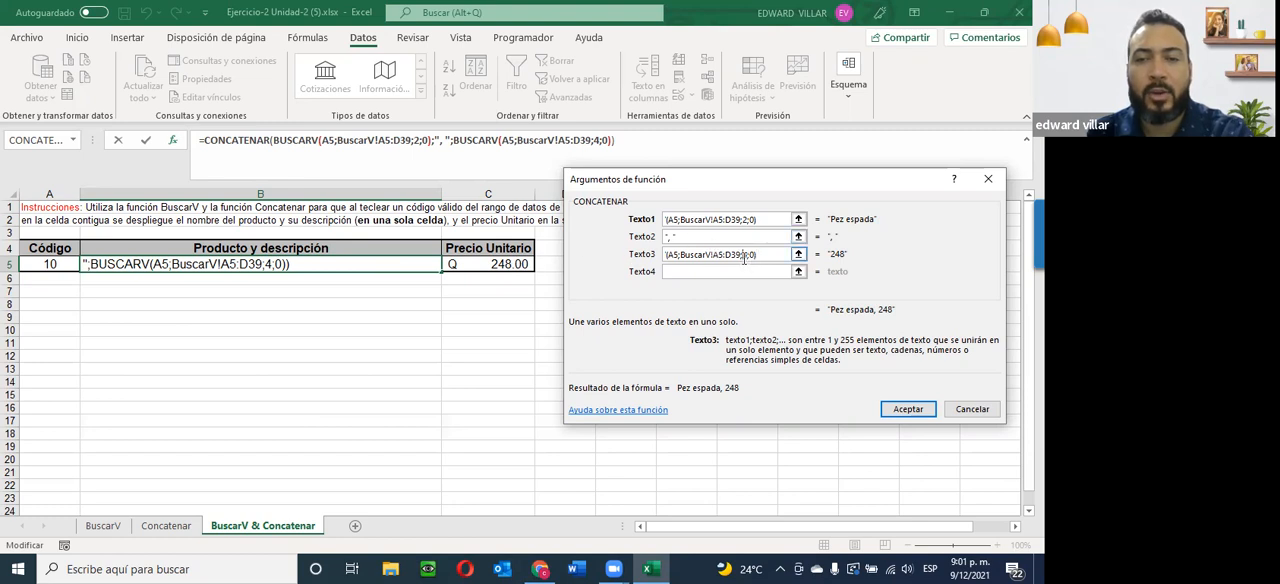
key("BackSpace")
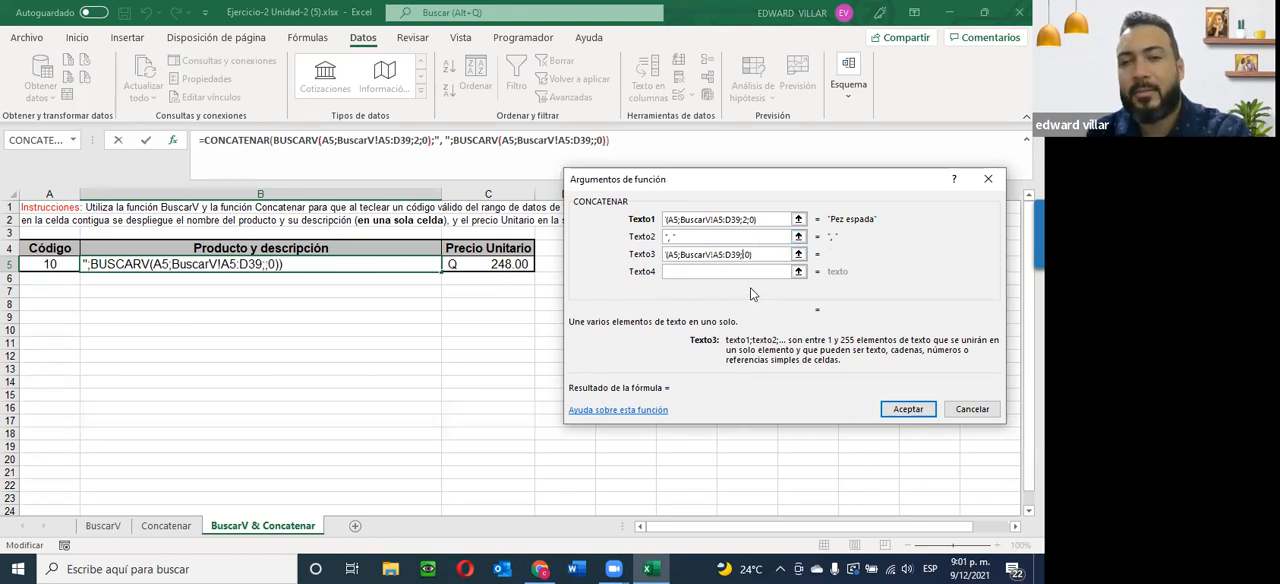
type("3")
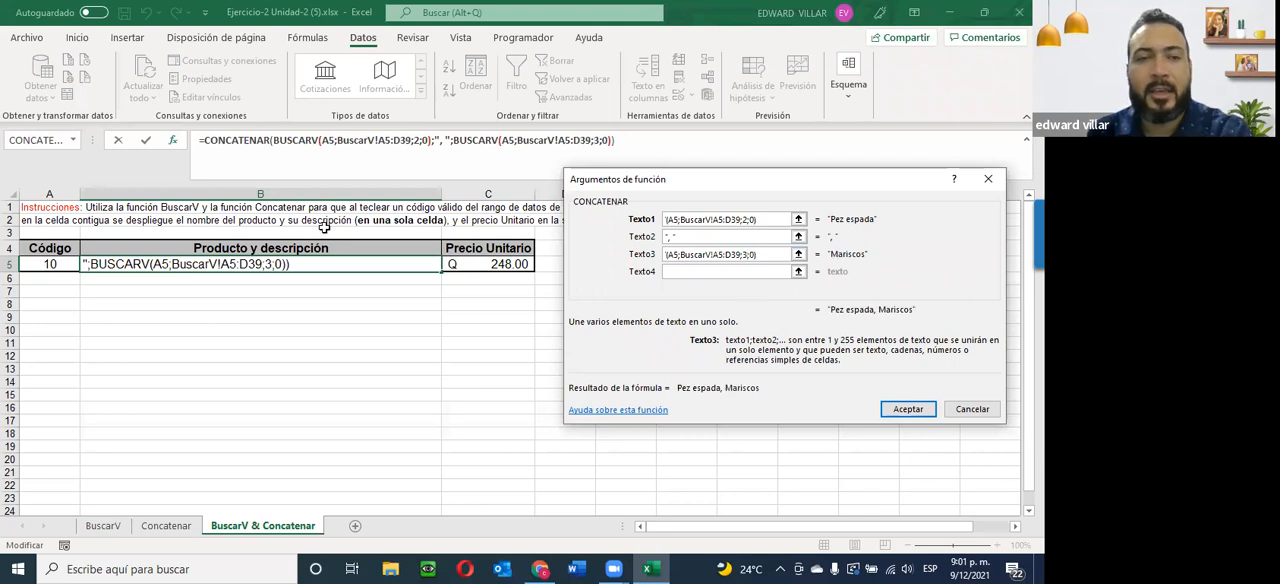
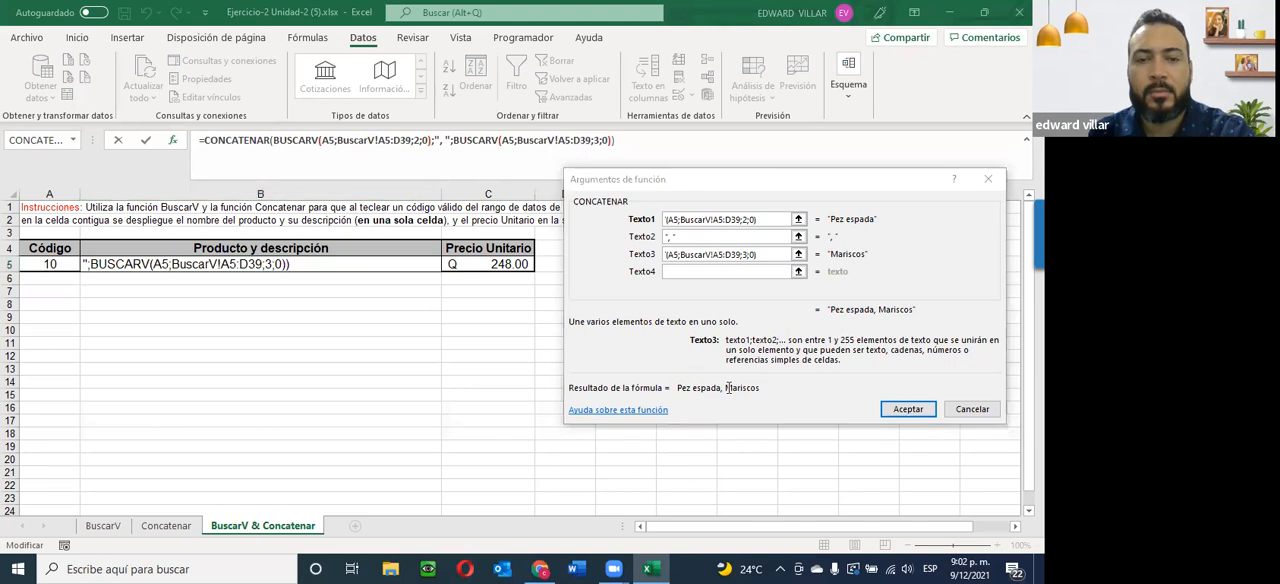
Confirm the CONCATENAR formula in B5 and centre the cell's content horizontally.
left_click(898, 414)
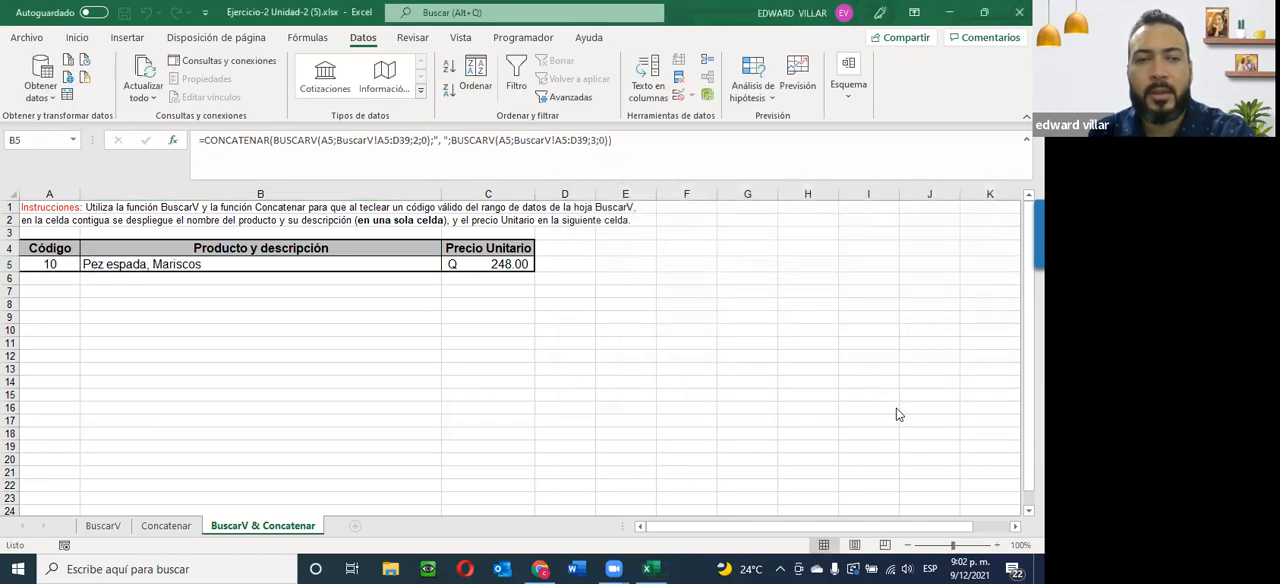
left_click(150, 262)
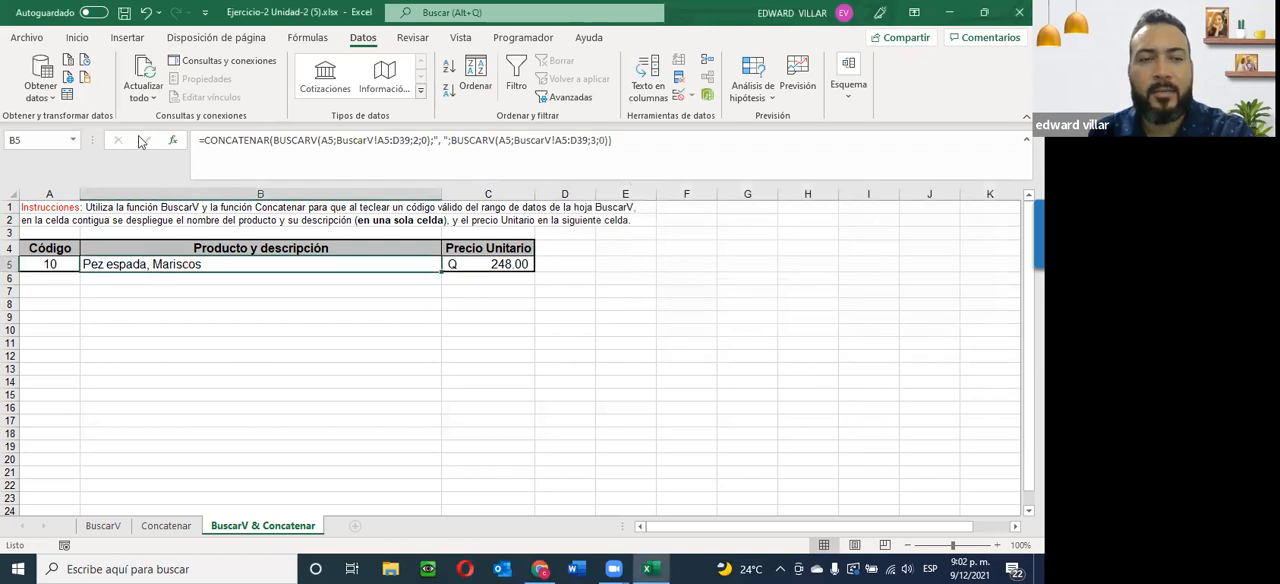
left_click(78, 38)
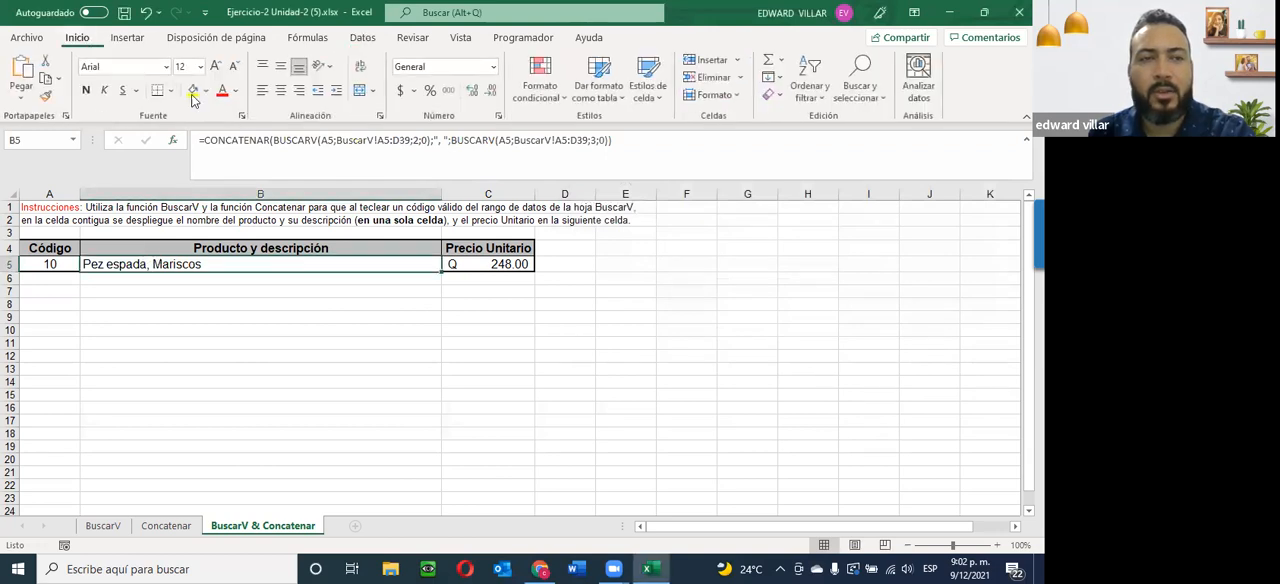
left_click(281, 91)
left_click(229, 328)
Test the formulas by choosing codes 16 and 30 in turn from the validated list in A5.
left_click(52, 264)
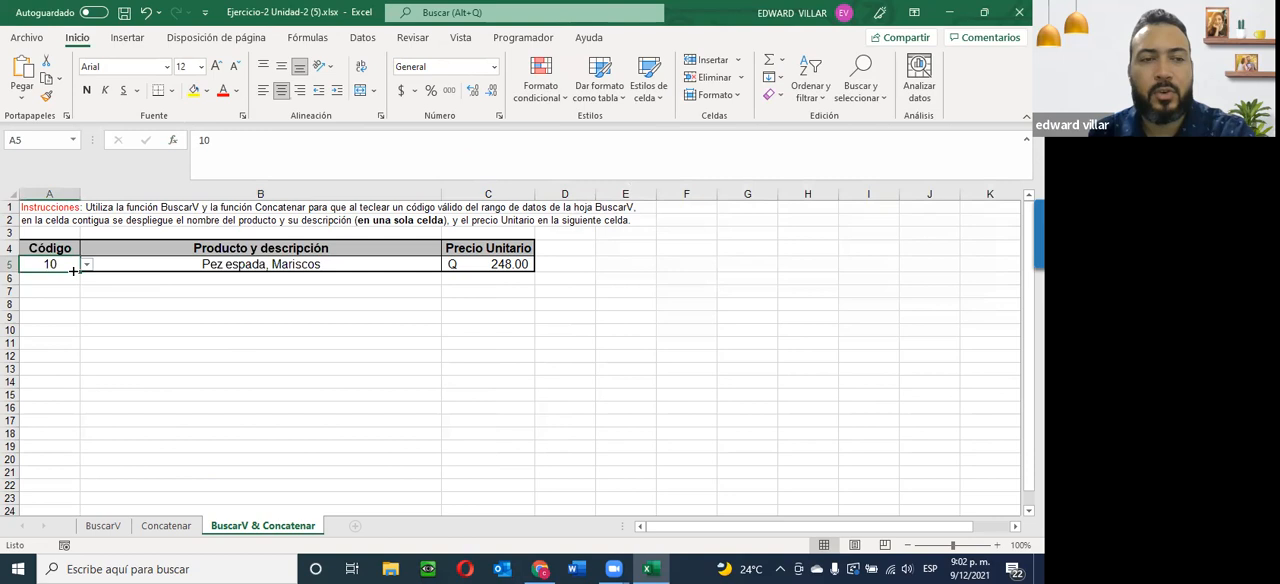
left_click(86, 266)
left_click(58, 332)
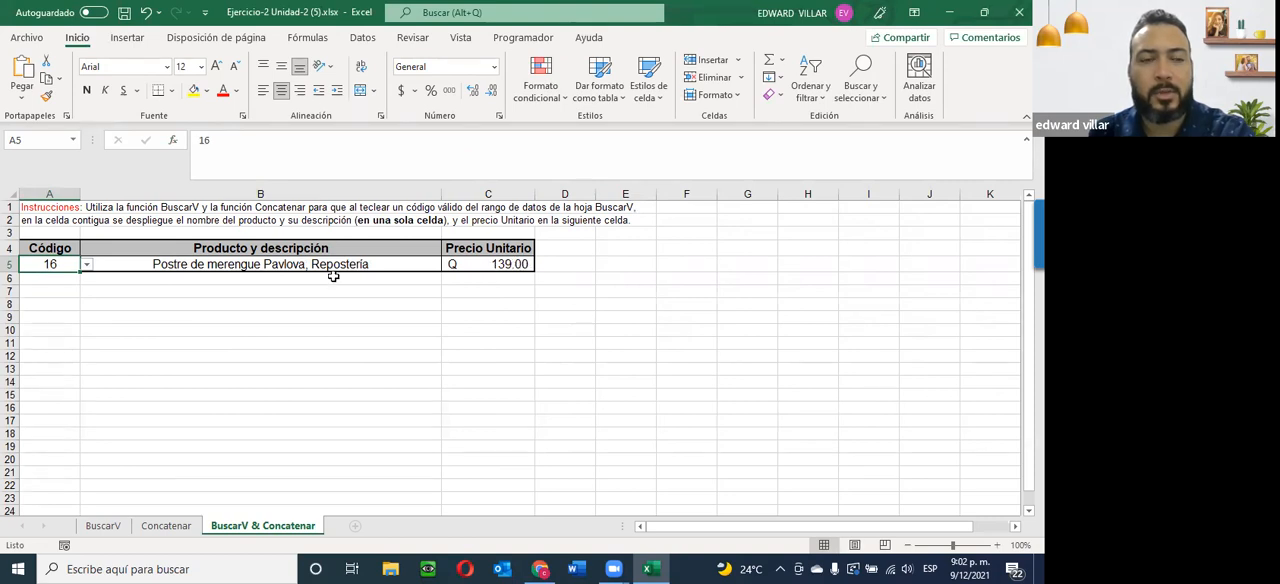
left_click(87, 264)
scroll(83, 337, "down", 4)
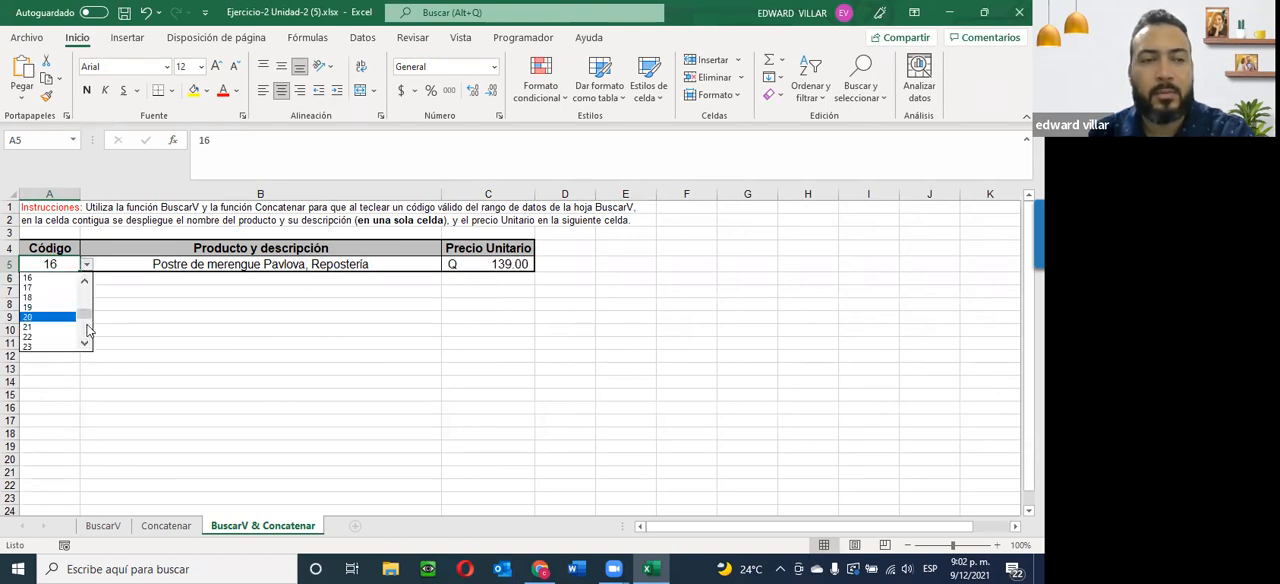
left_click(40, 337)
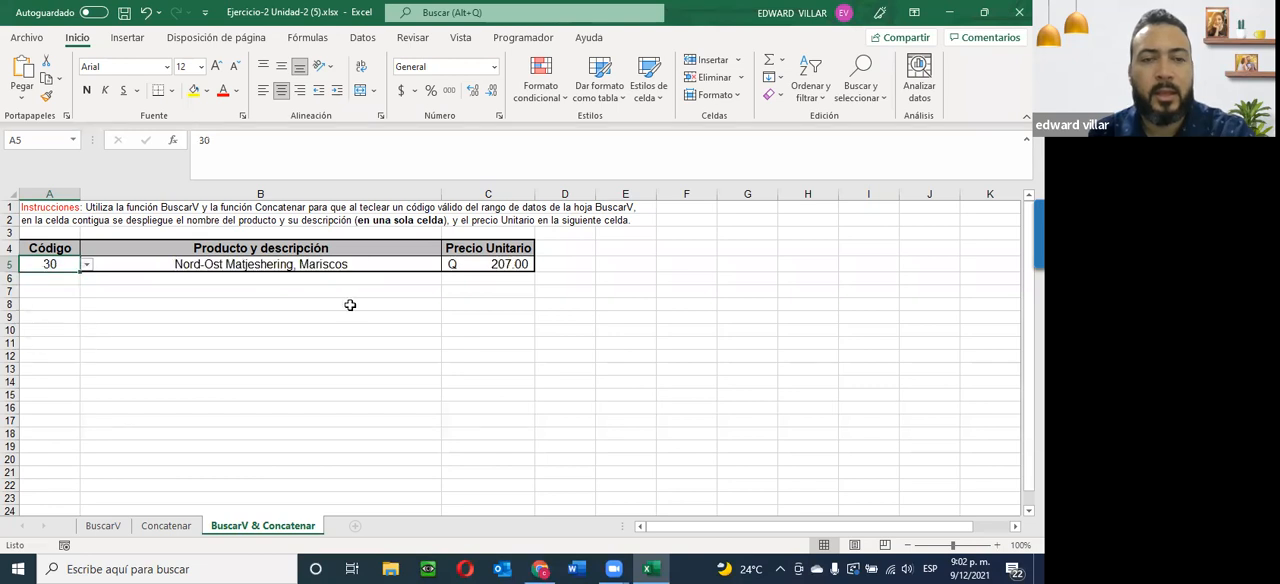
Review the three CONCATENAR arguments of the B5 formula: product lookup, comma separator and description lookup, leaving them unchanged.
left_click(215, 266)
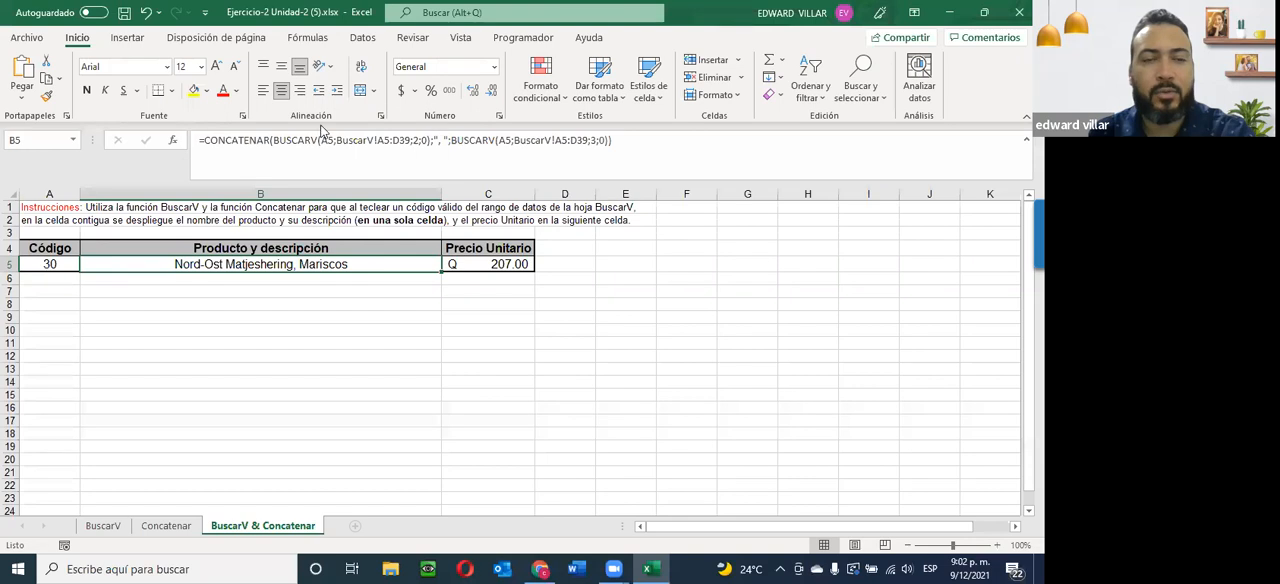
left_click(173, 145)
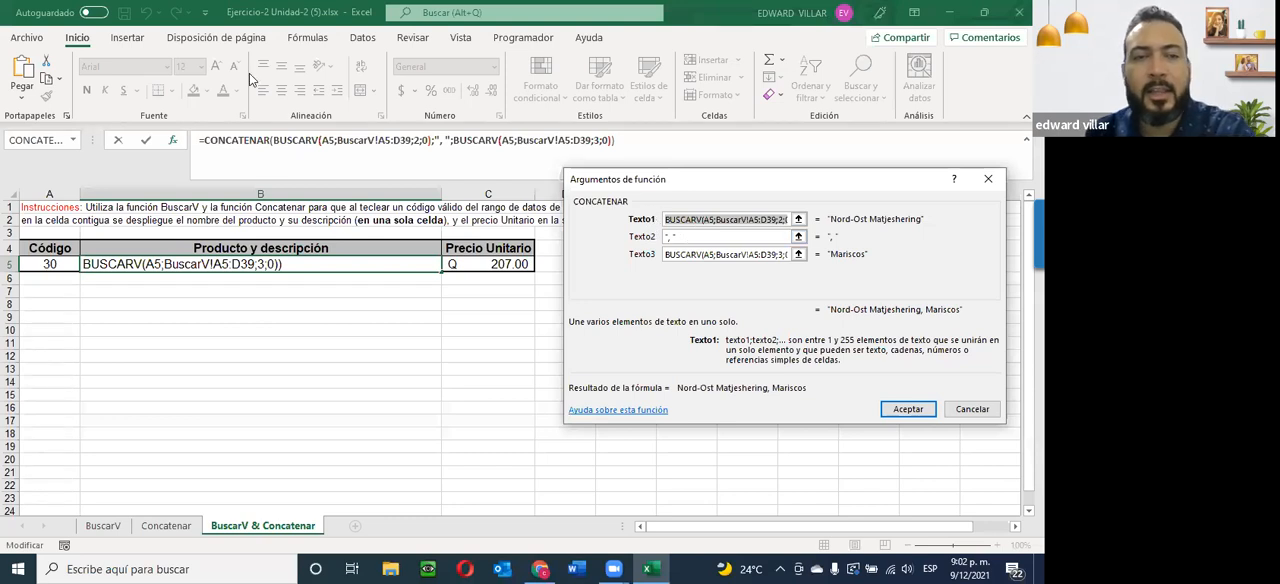
left_click_drag(275, 140, 435, 145)
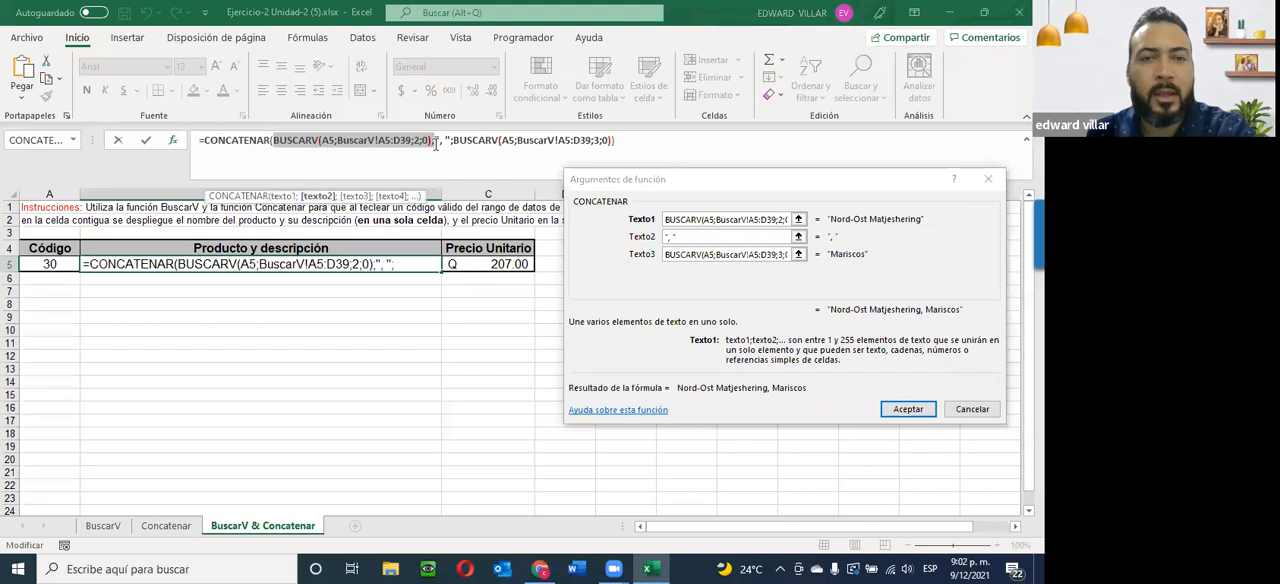
left_click(446, 141)
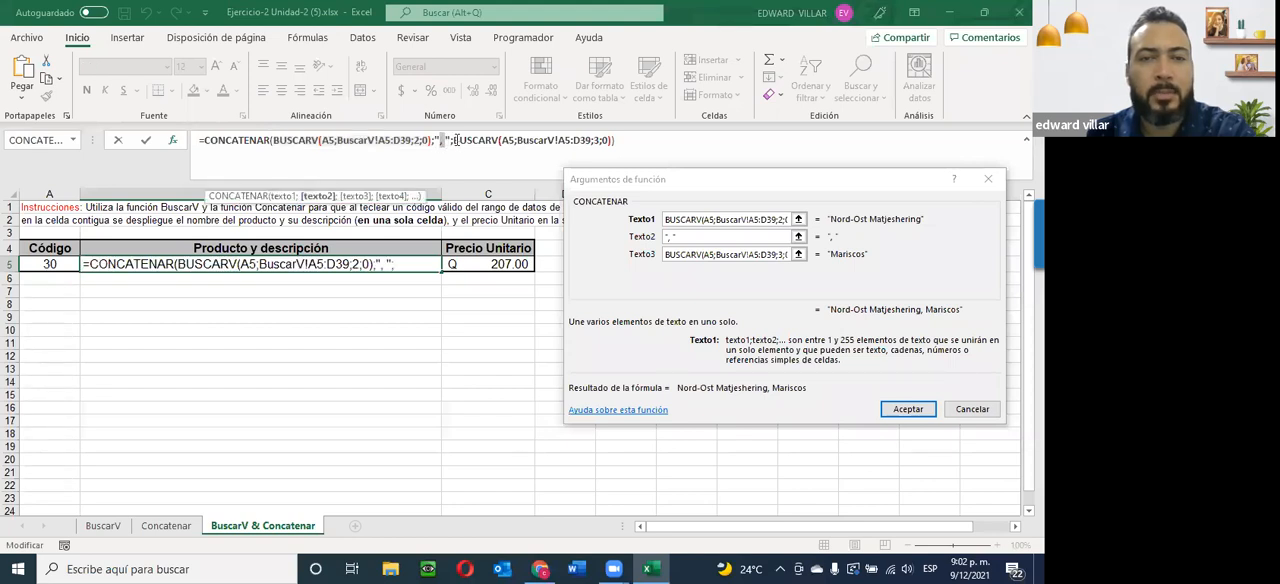
left_click_drag(453, 140, 625, 139)
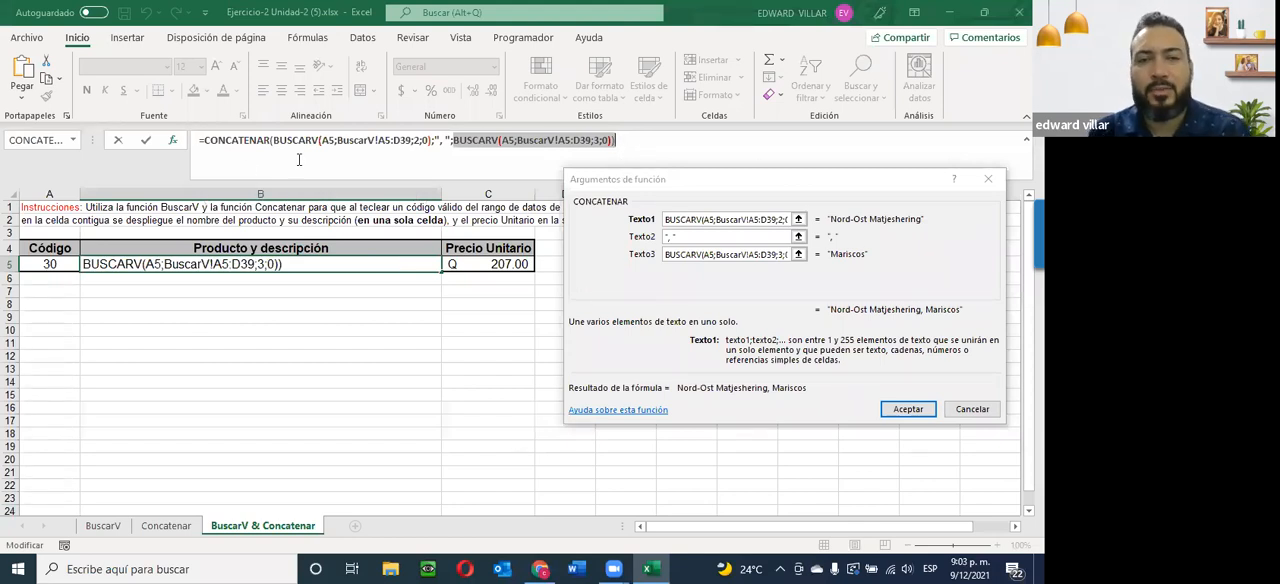
left_click(955, 408)
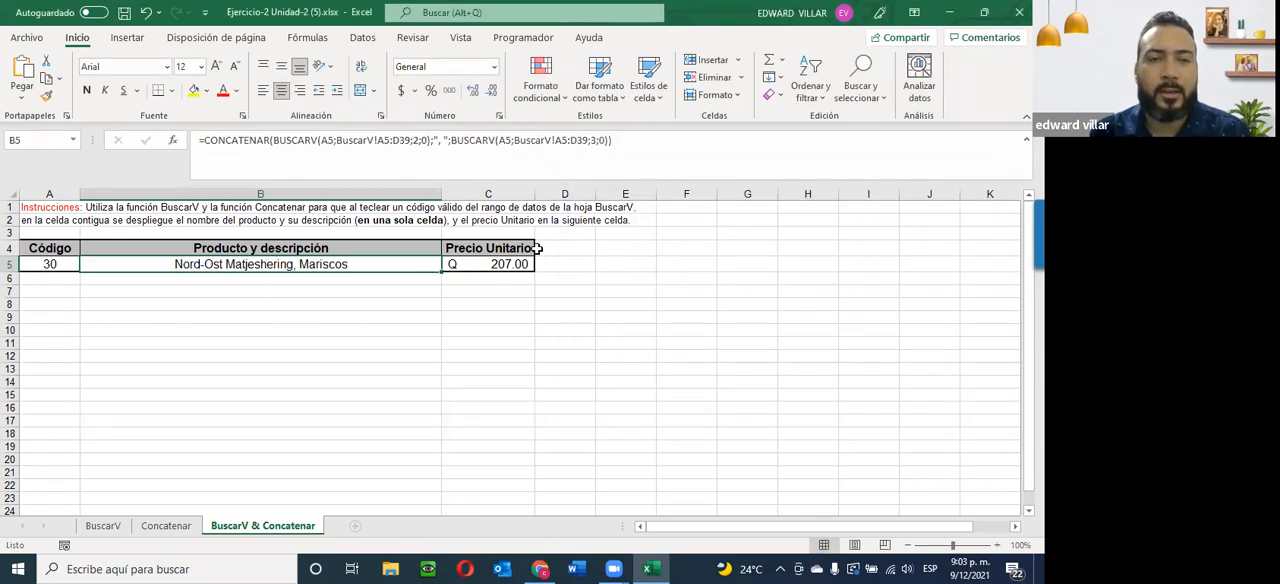
Close the Ejercicio-2 Unidad-2 (5).xlsx workbook and return to the course page in Chrome.
scroll(605, 400, "down", 4)
scroll(605, 415, "up", 4)
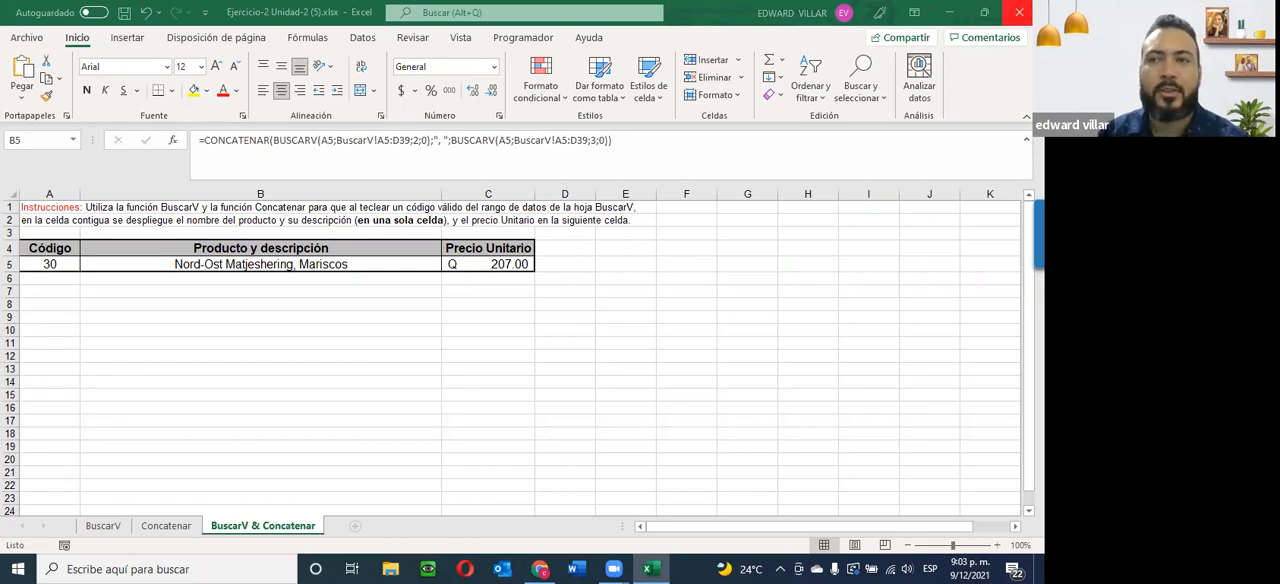
left_click(1019, 12)
left_click(450, 313)
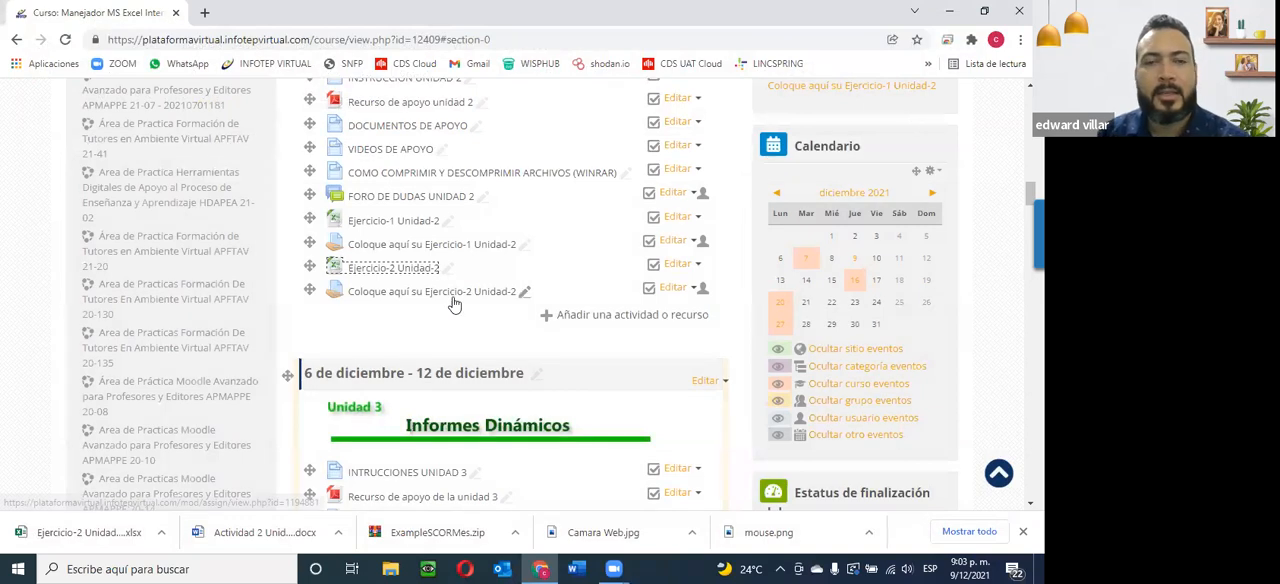
Open INTRUCCIONES UNIDAD 3, Recurso de apoyo de la unidad 3 and CREAR GRAFICOS EN EXCEL in separate new browser tabs.
scroll(453, 303, "down", 1)
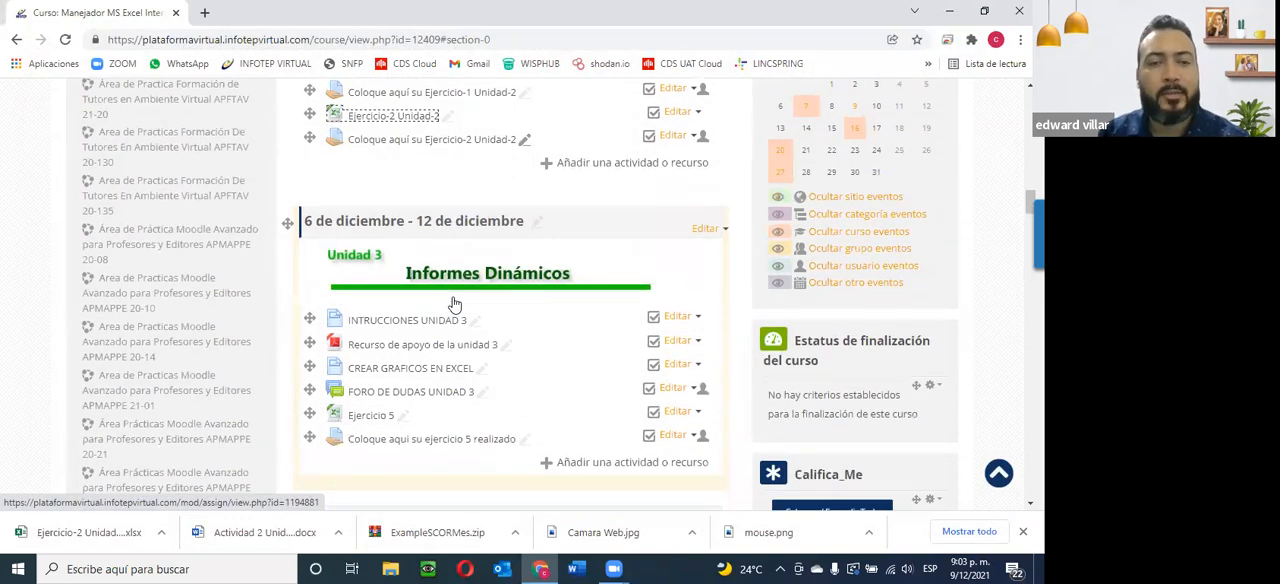
right_click(367, 322)
left_click(390, 333)
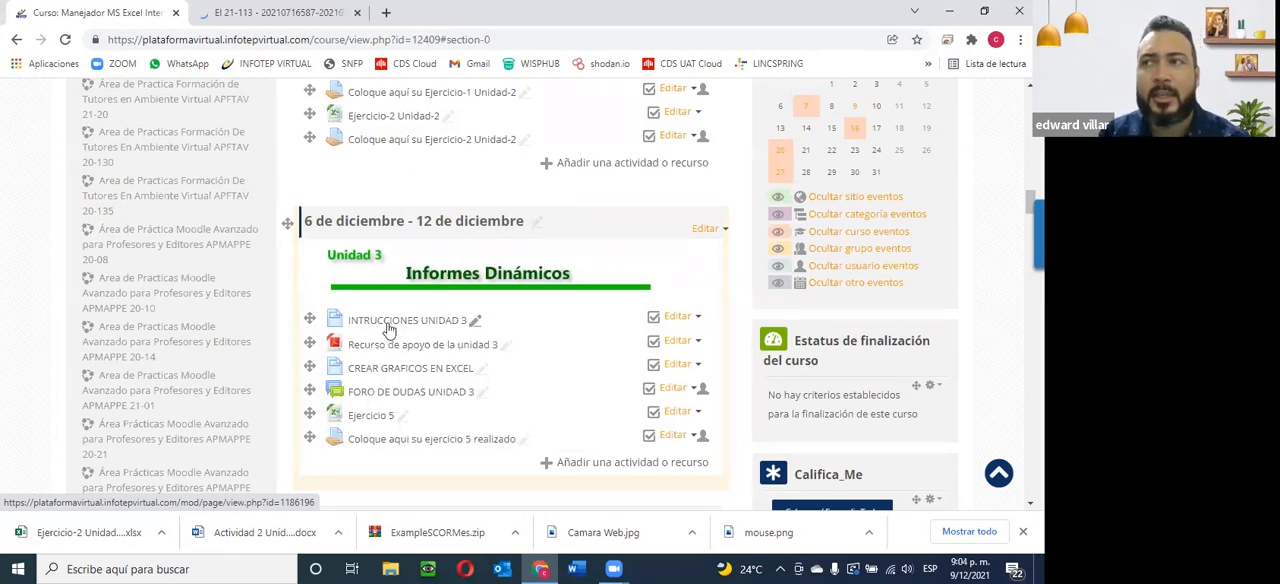
right_click(372, 350)
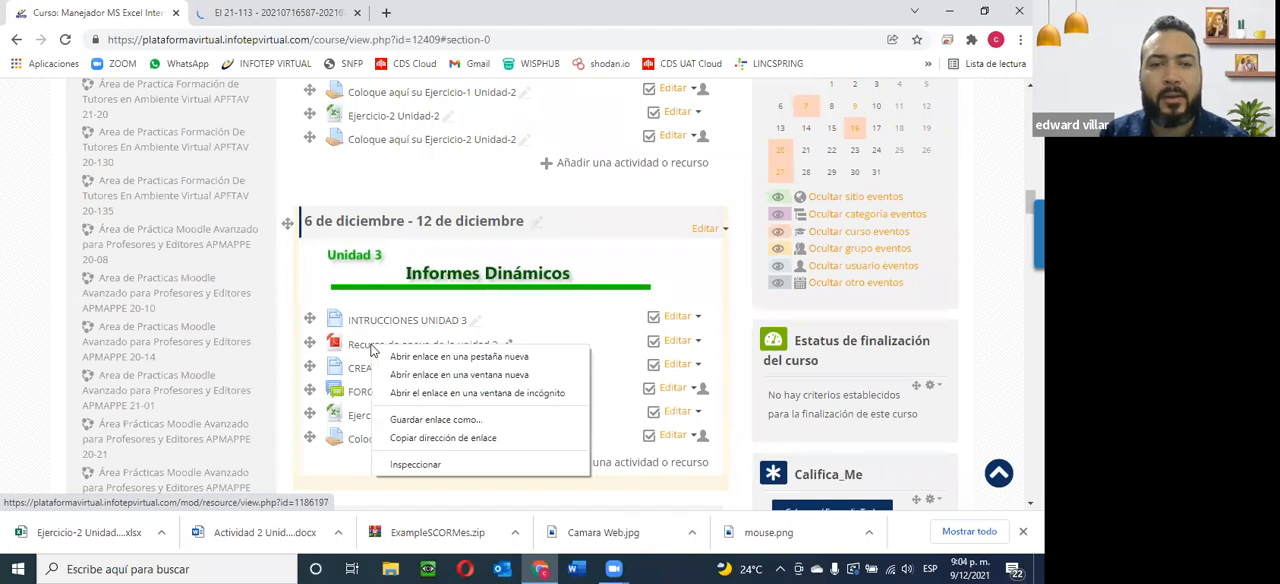
left_click(402, 360)
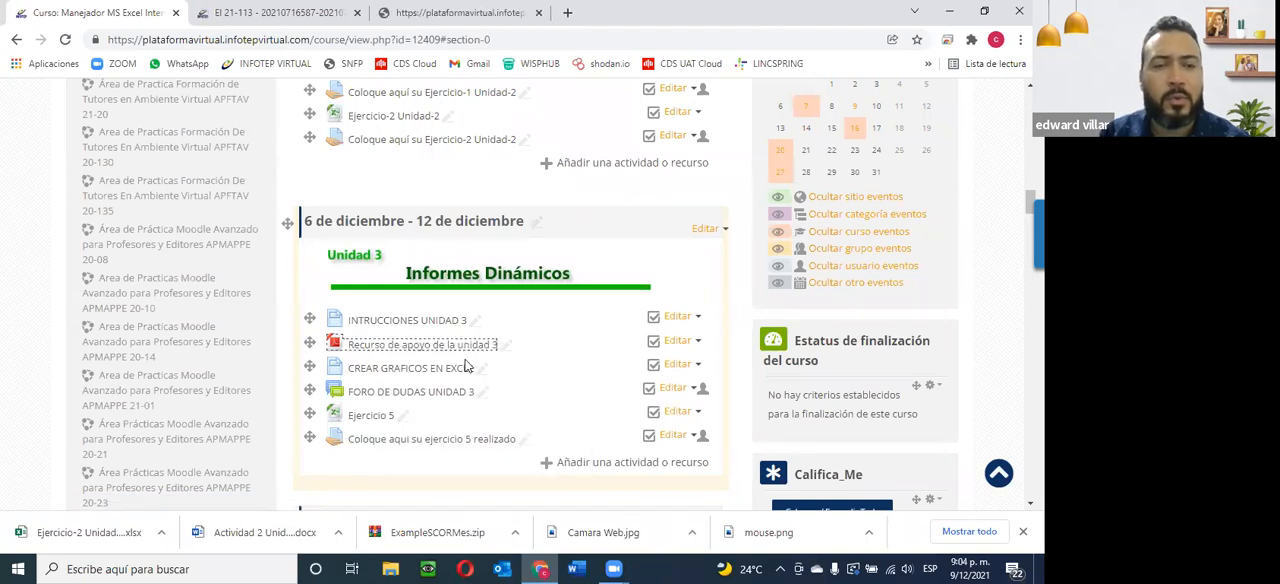
right_click(403, 369)
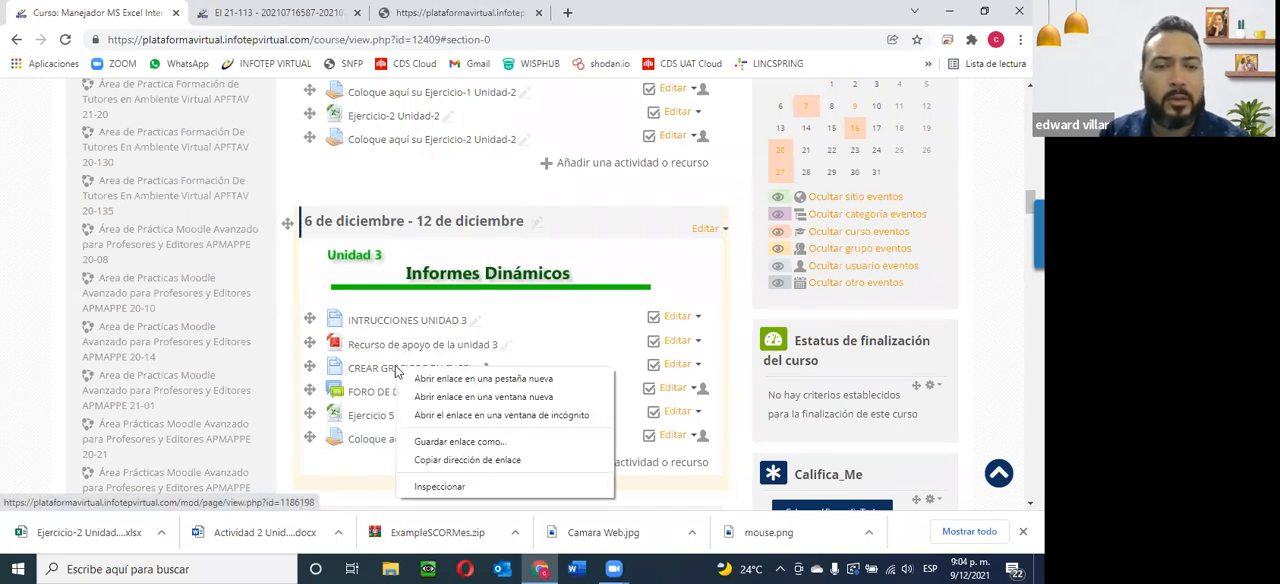
left_click(434, 381)
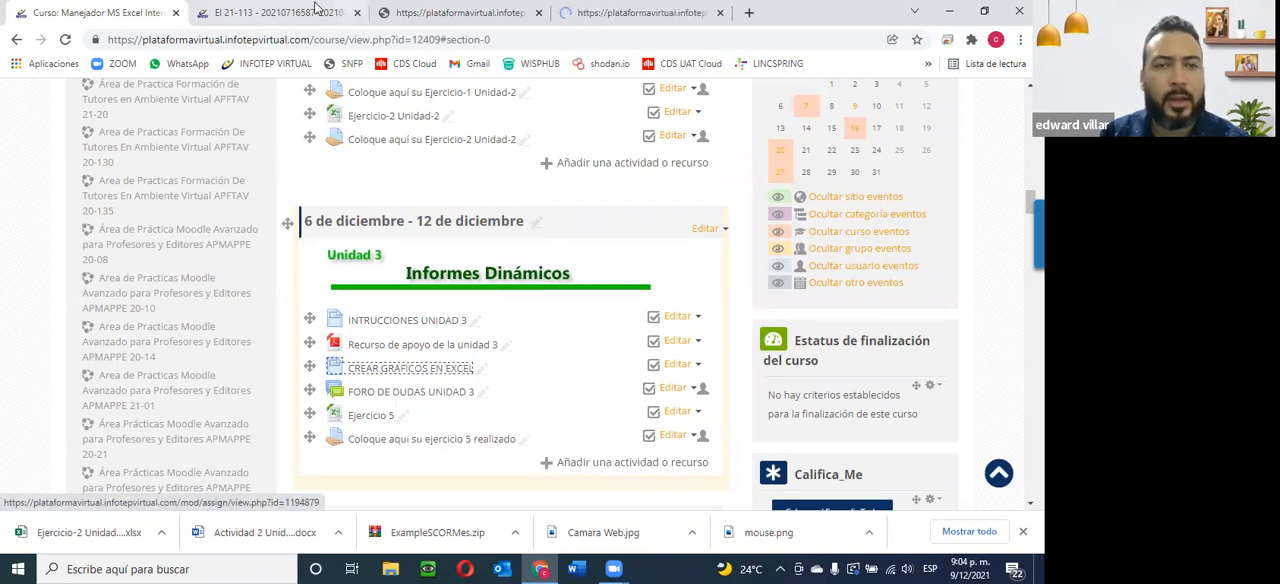
Read through the Unit 3 instructions on pivot charts down to the activity list and close that page.
left_click(305, 12)
scroll(534, 273, "down", 3)
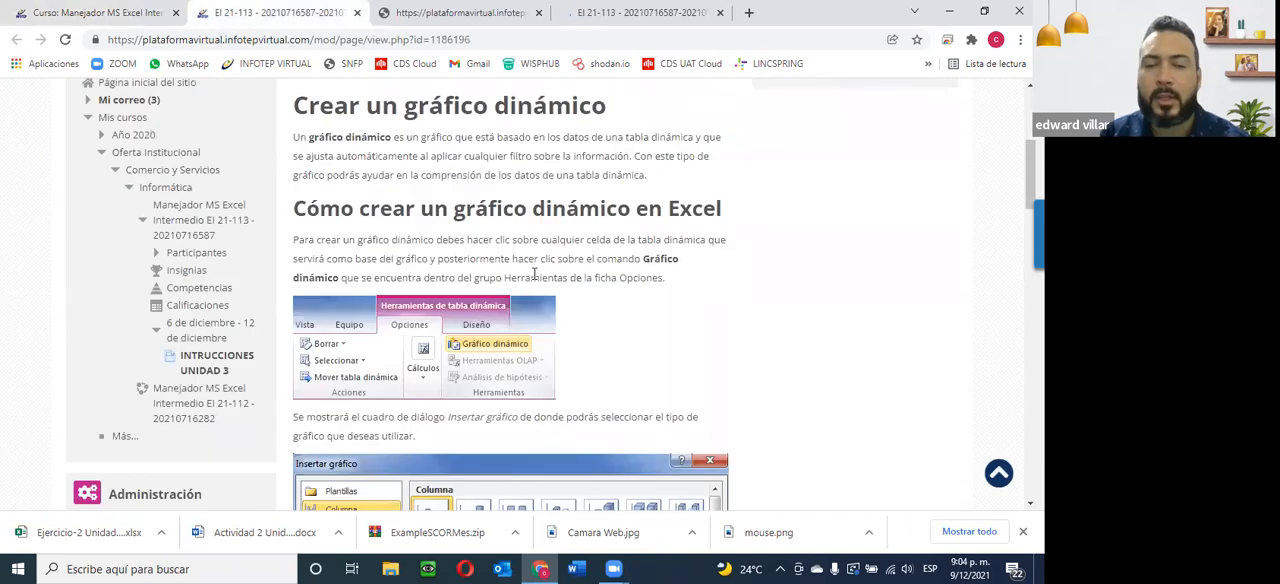
scroll(534, 273, "down", 4)
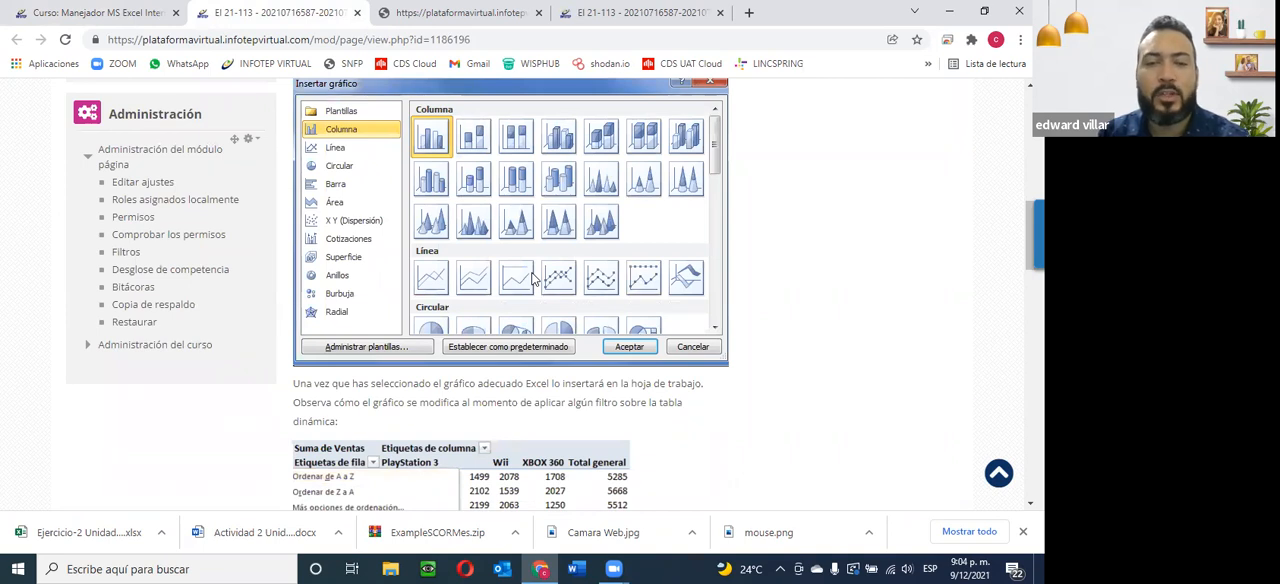
scroll(533, 280, "down", 2)
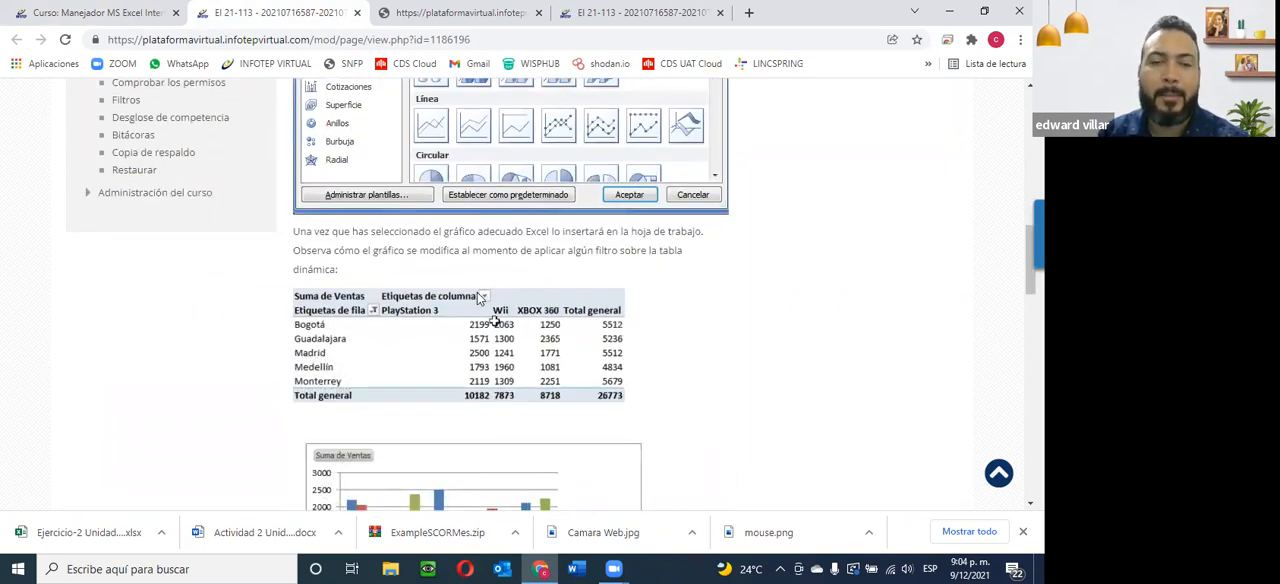
scroll(478, 296, "down", 2)
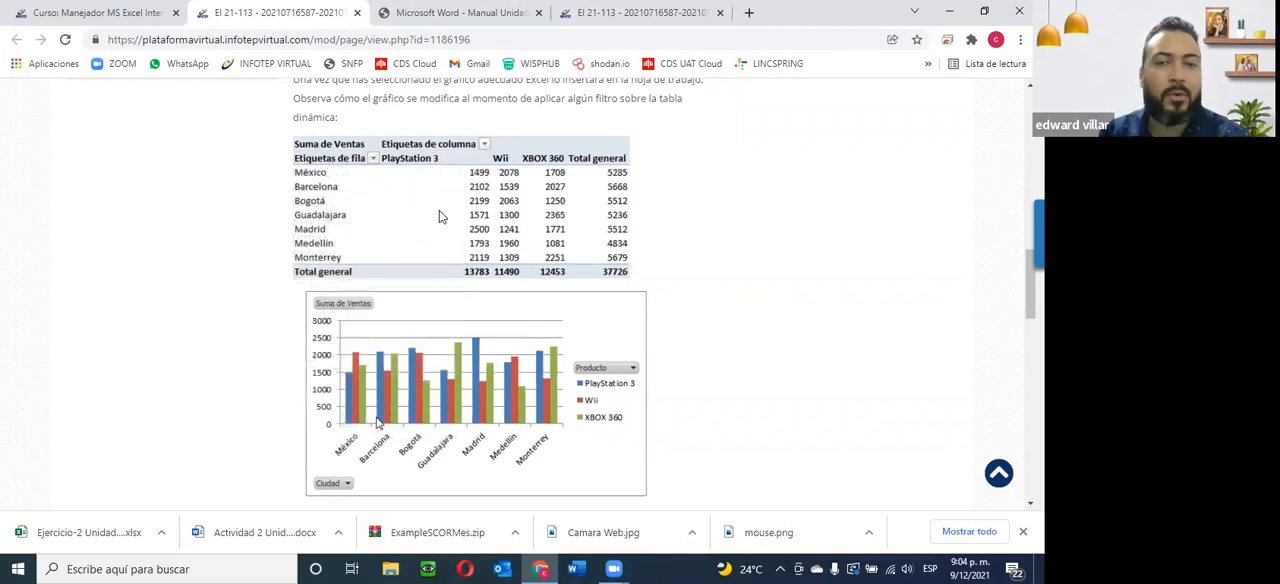
scroll(440, 218, "down", 7)
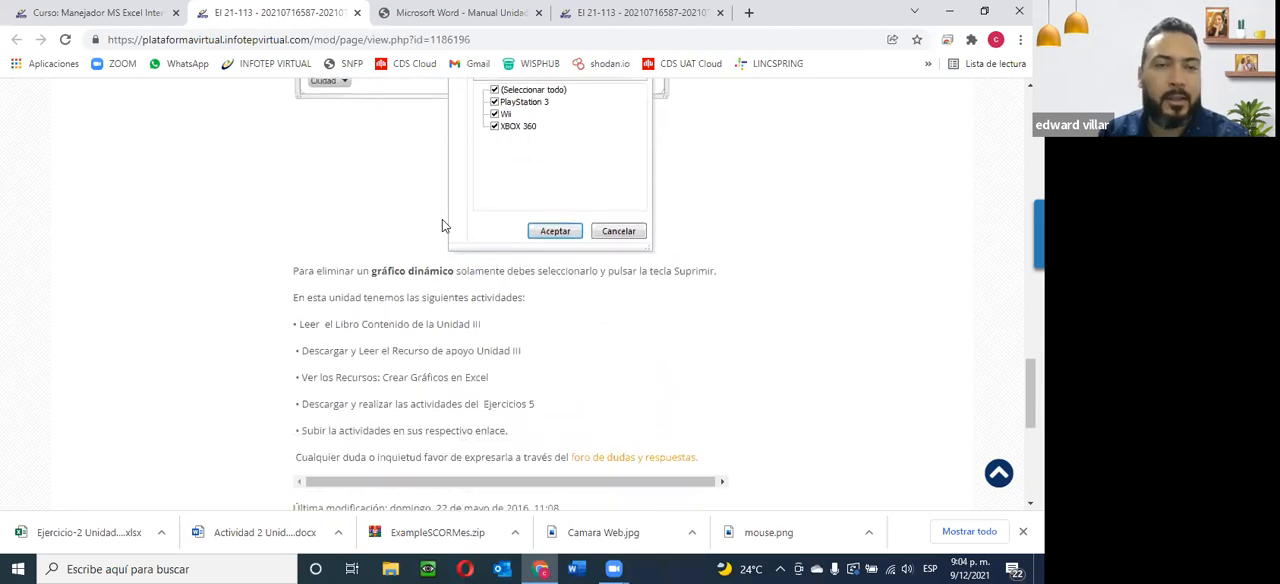
left_click(358, 13)
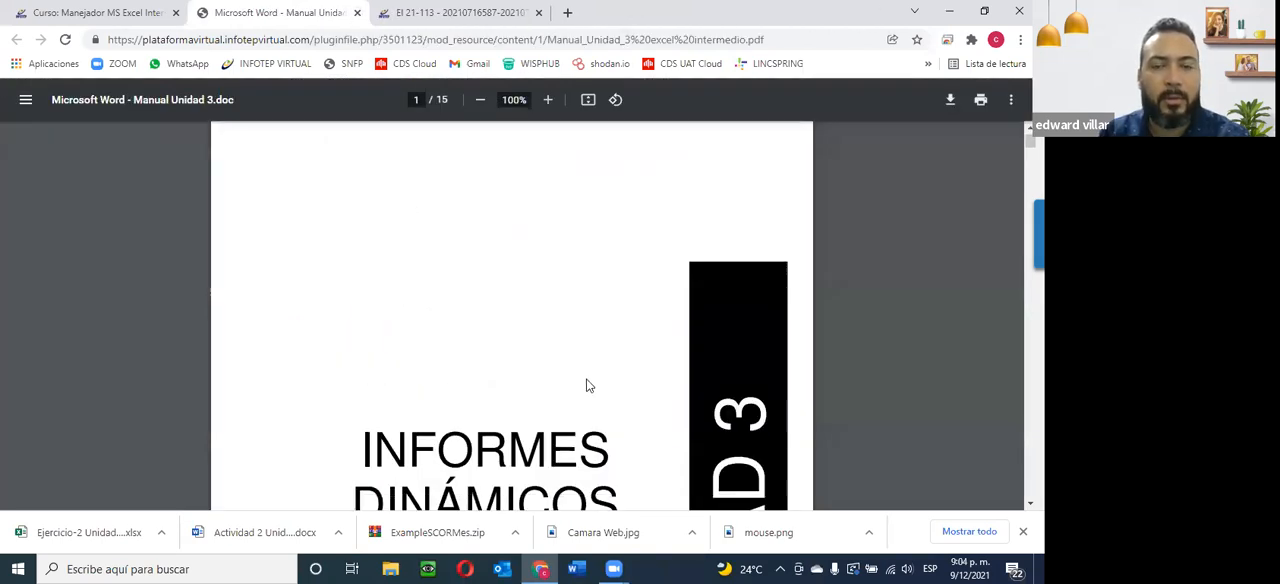
Skim the Manual Unidad 3 PDF and the CREAR GRAFICOS EN EXCEL video page, closing both.
scroll(587, 385, "down", 10)
scroll(587, 385, "down", 15)
scroll(311, 215, "down", 8)
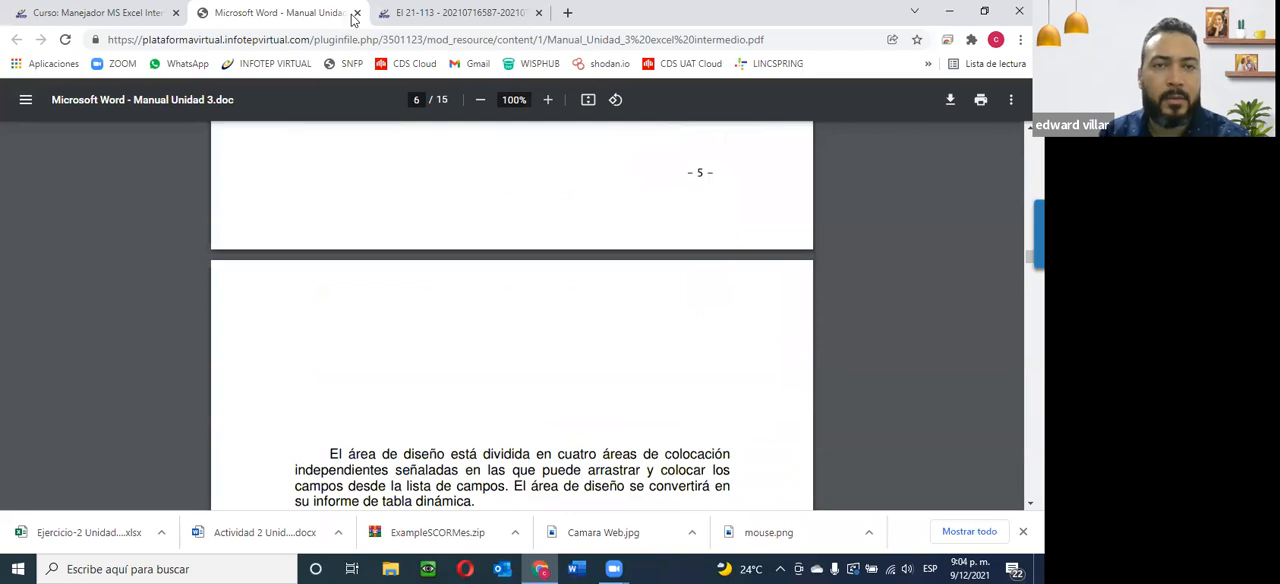
left_click(357, 13)
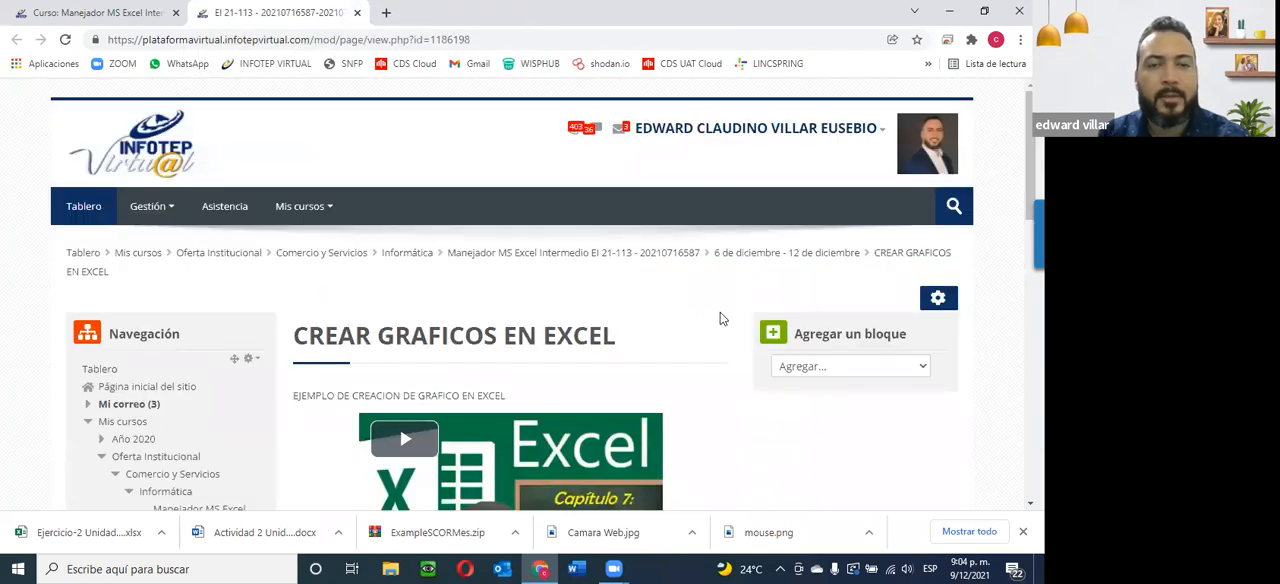
scroll(522, 297, "down", 3)
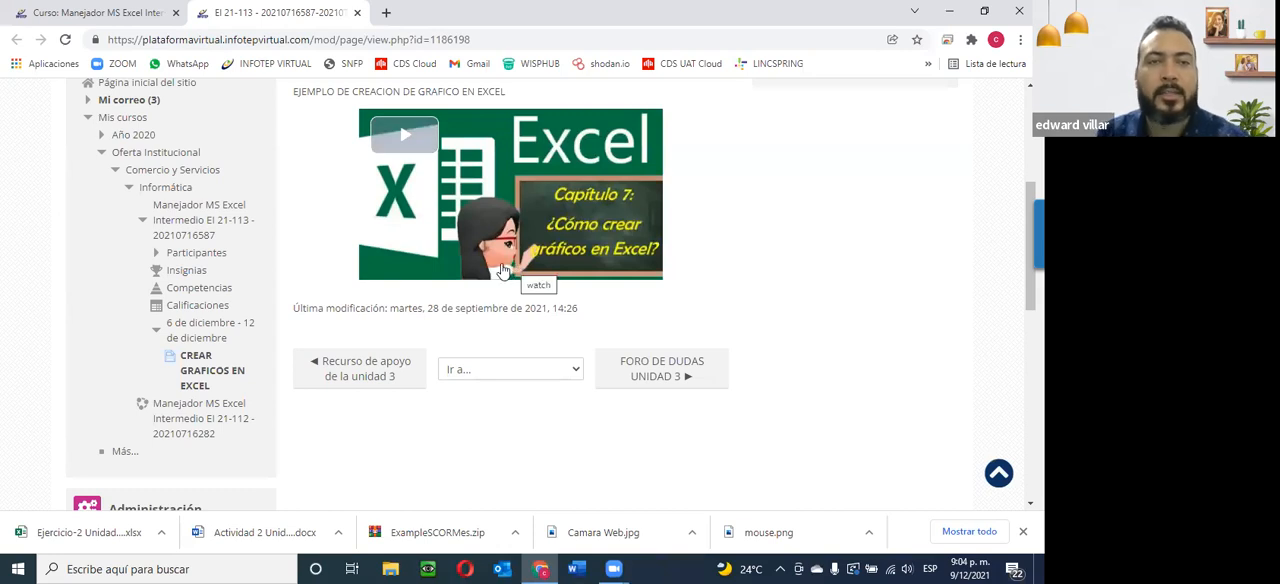
left_click(357, 13)
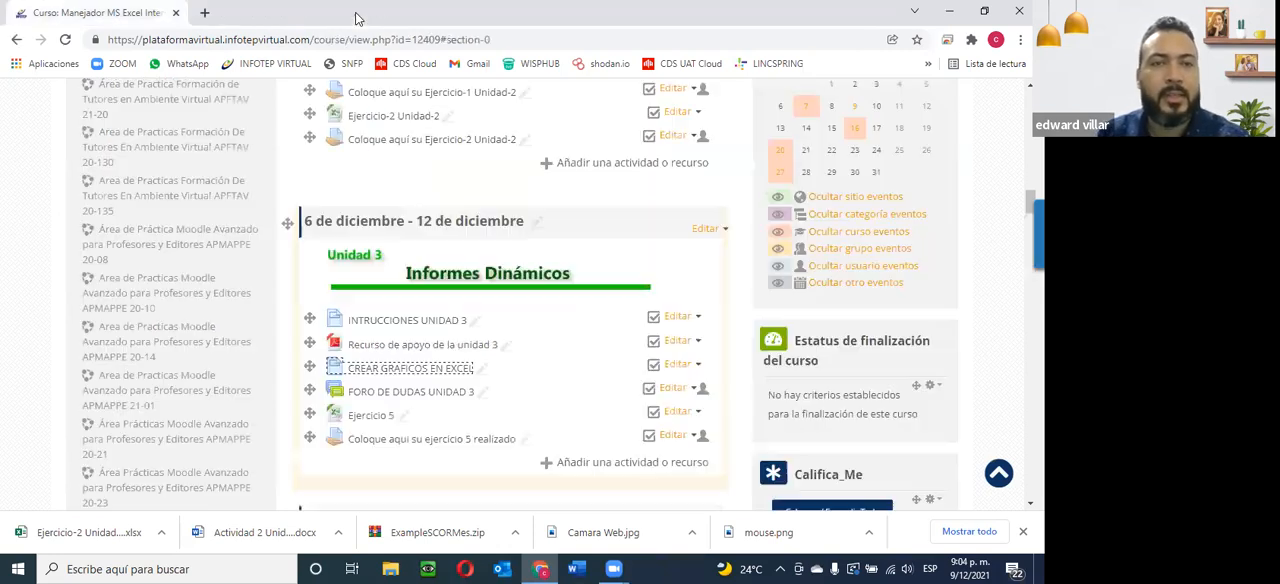
Download the Unit 3 file Ejercicio 5, open it in Excel and look through the order records on the Pedidos Febrero sheet.
left_click(370, 416)
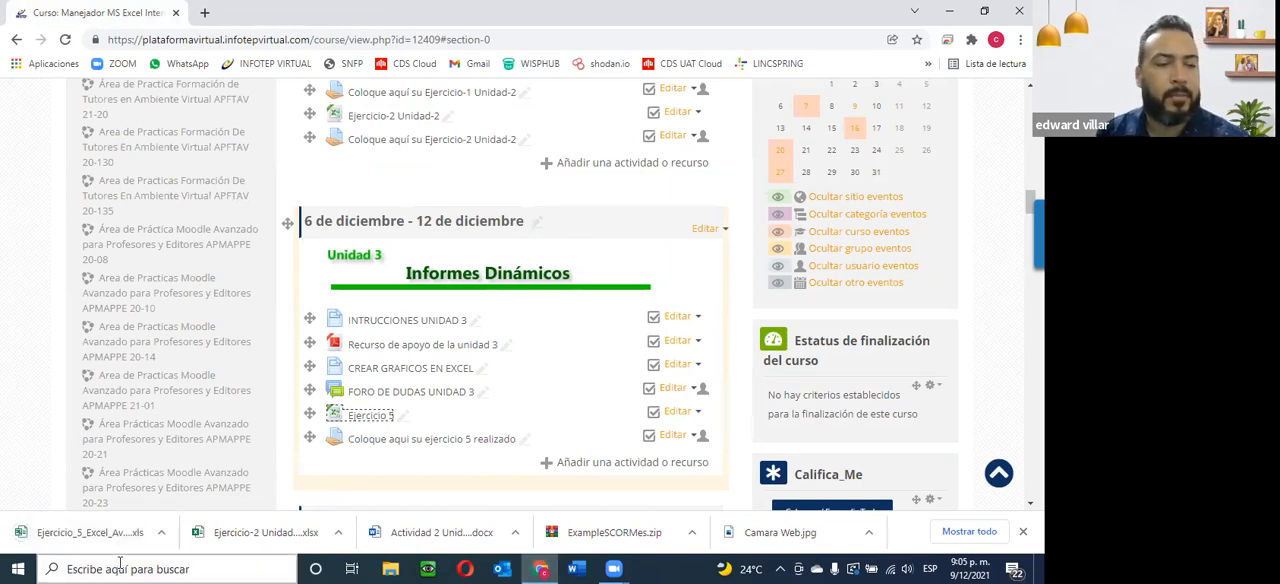
left_click(100, 532)
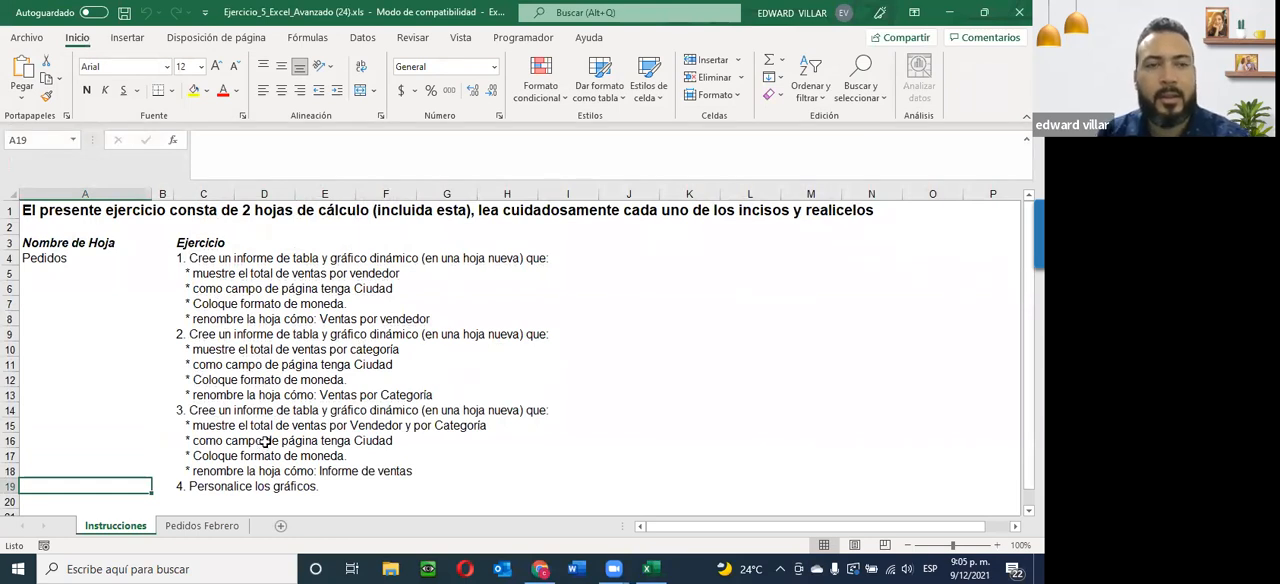
left_click(203, 528)
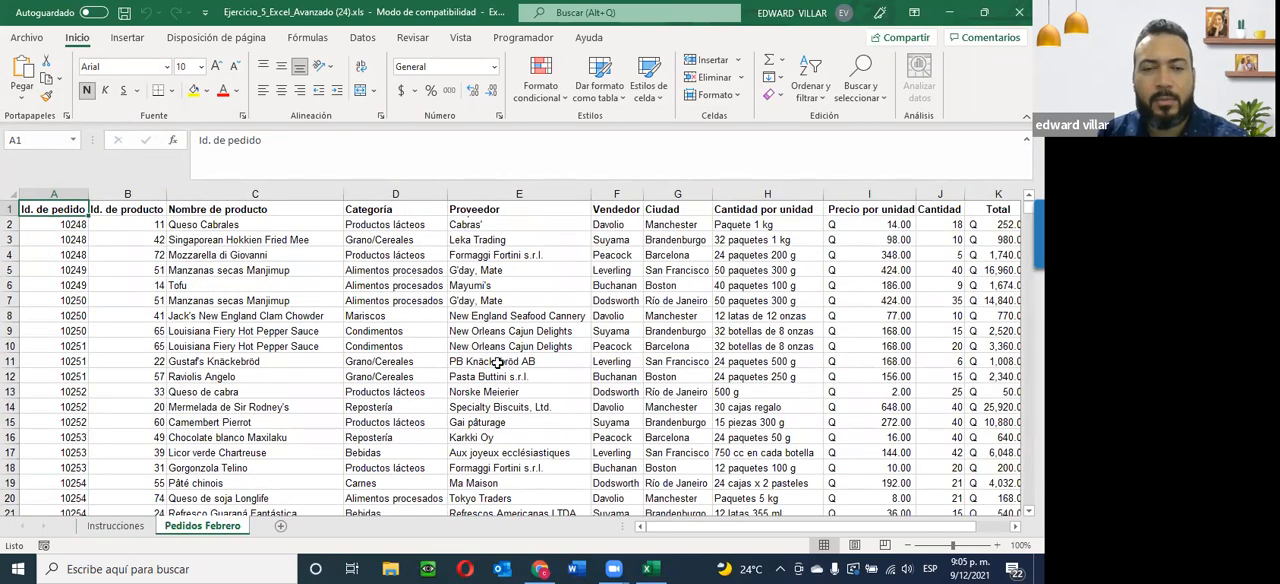
scroll(497, 363, "down", 16)
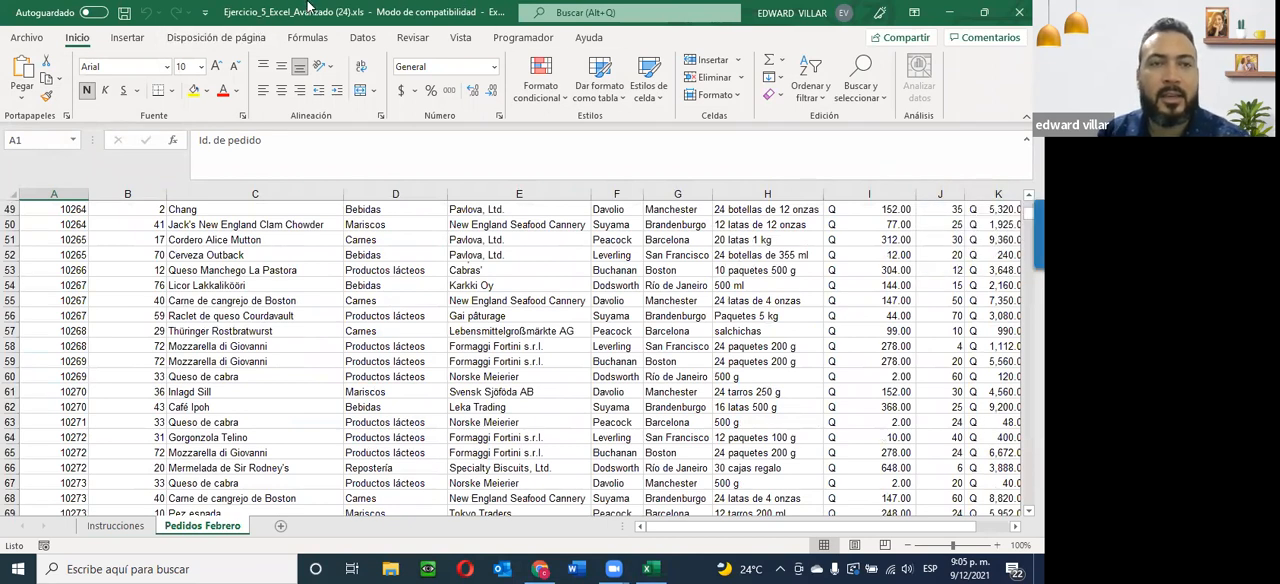
Switch to the course page in Chrome and look over the unit sections, ending at Ejercicio 5 in Unit 3.
left_click(949, 12)
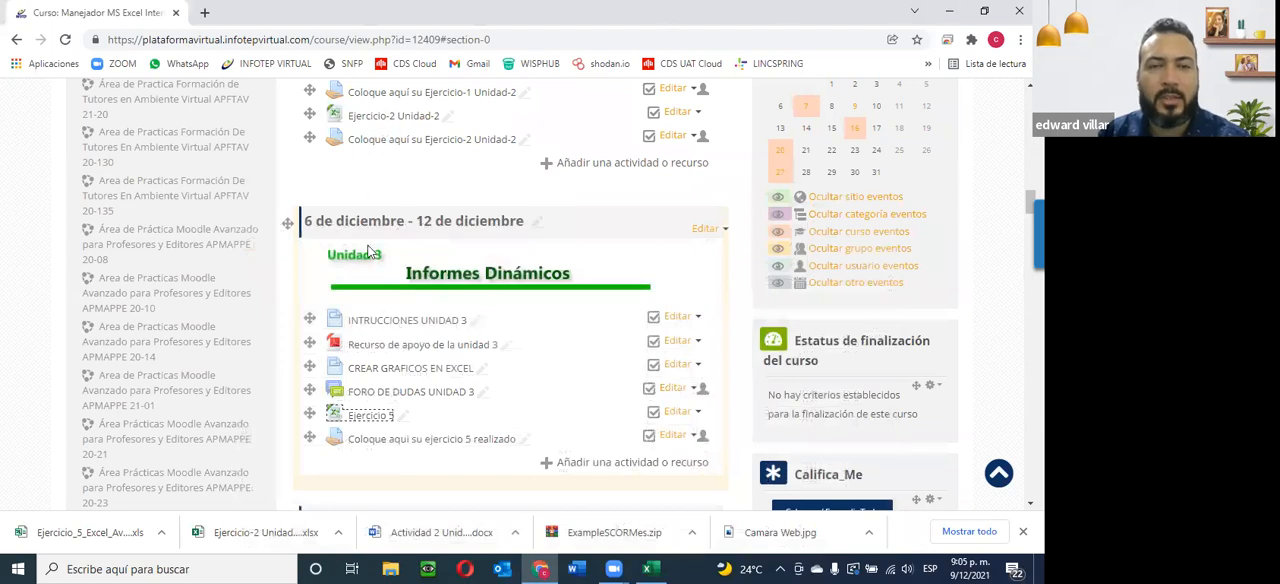
scroll(380, 240, "up", 5)
scroll(410, 210, "up", 3)
scroll(412, 260, "up", 3)
scroll(407, 338, "down", 3)
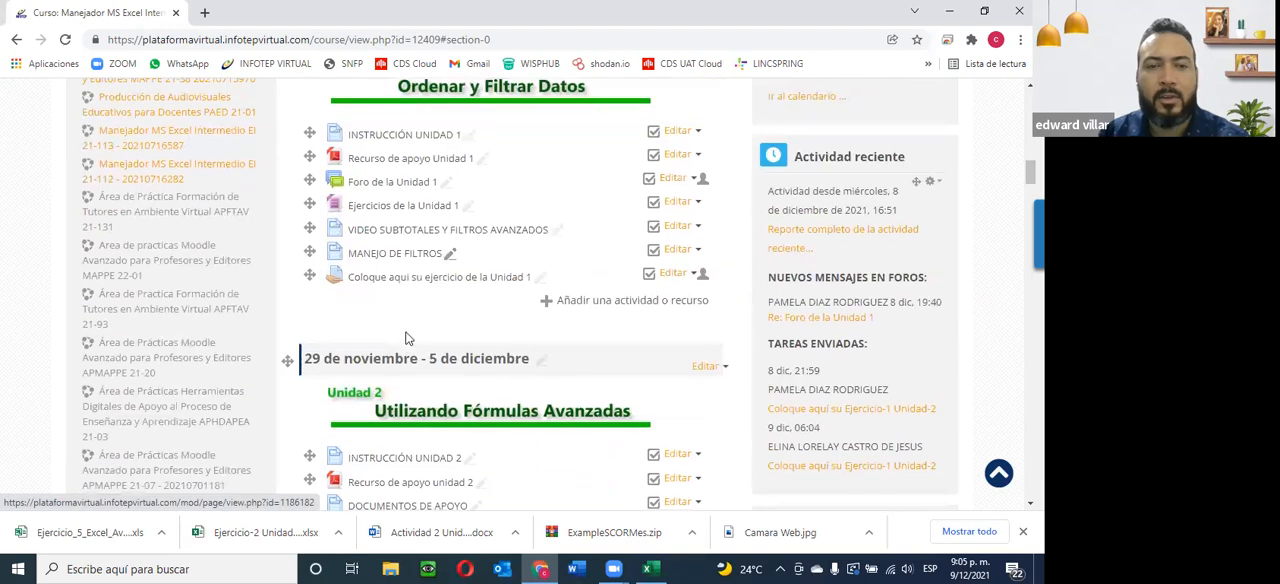
scroll(395, 350, "down", 6)
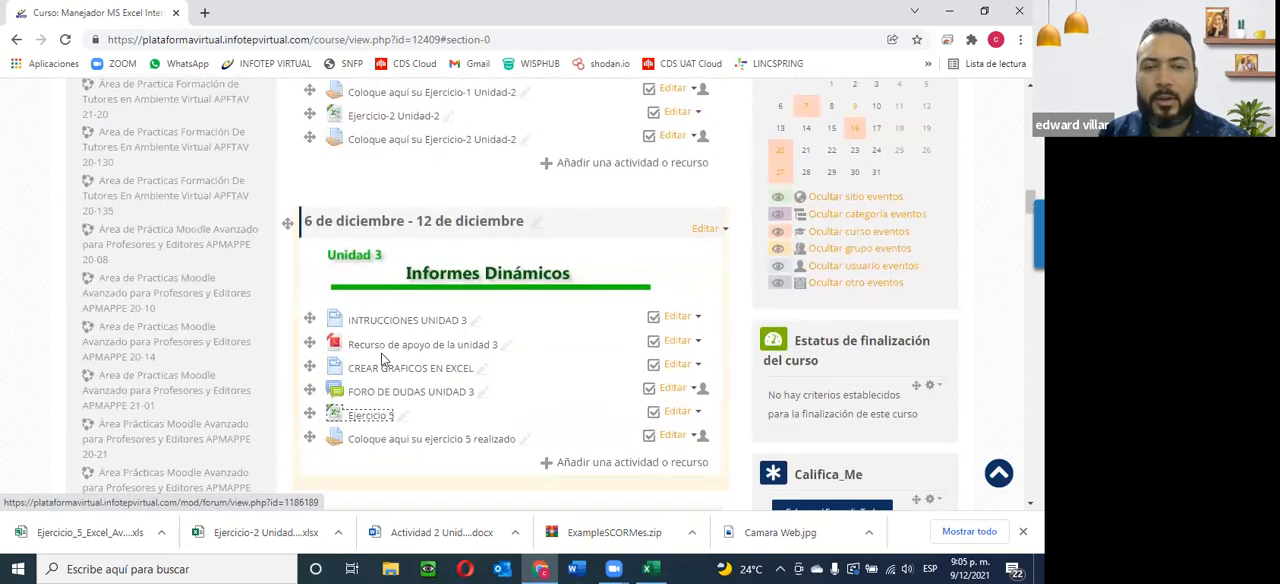
scroll(385, 360, "down", 1)
scroll(388, 264, "up", 3)
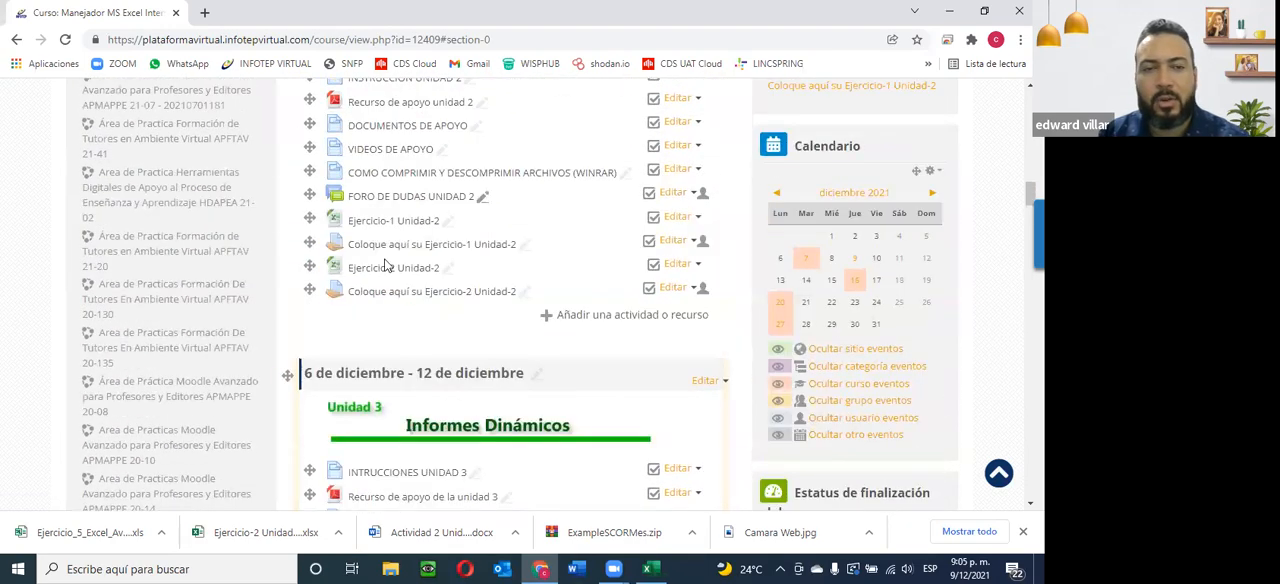
scroll(400, 285, "down", 3)
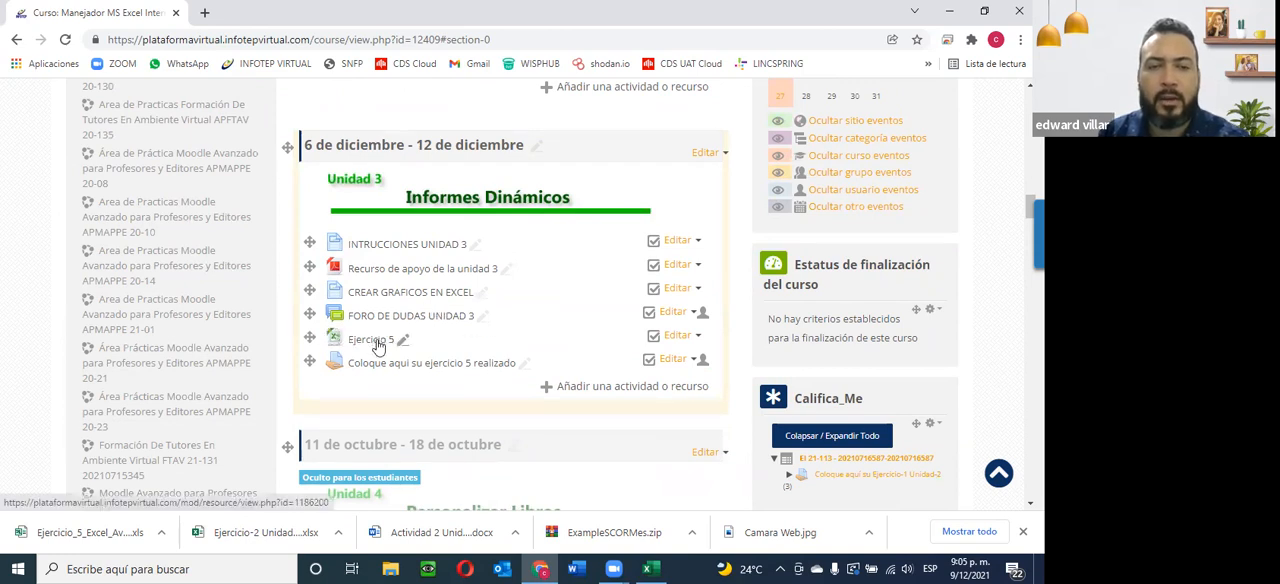
left_click(383, 340)
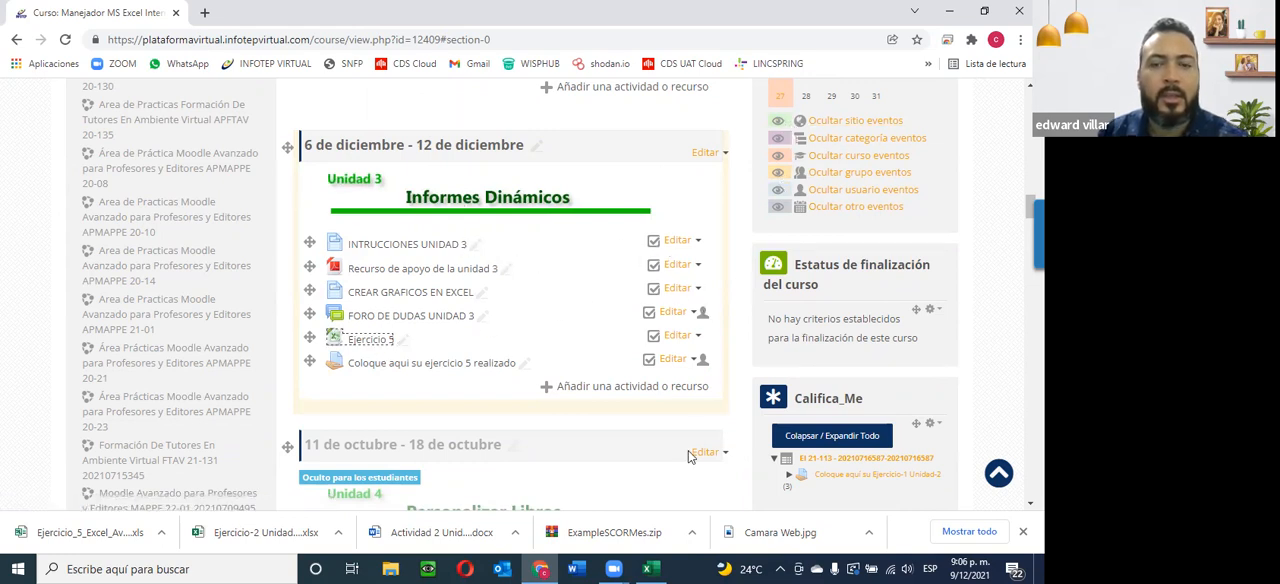
Return to the Ejercicio 5 workbook in Excel and read the exercise tasks on the Instrucciones sheet.
left_click(652, 568)
left_click(126, 530)
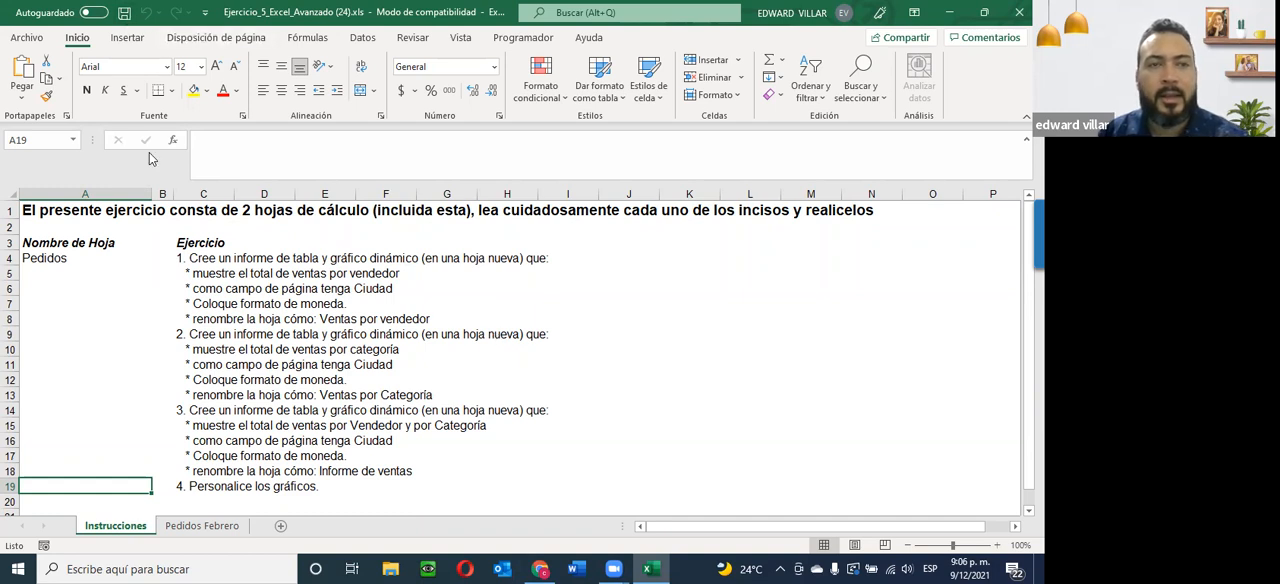
left_click(127, 38)
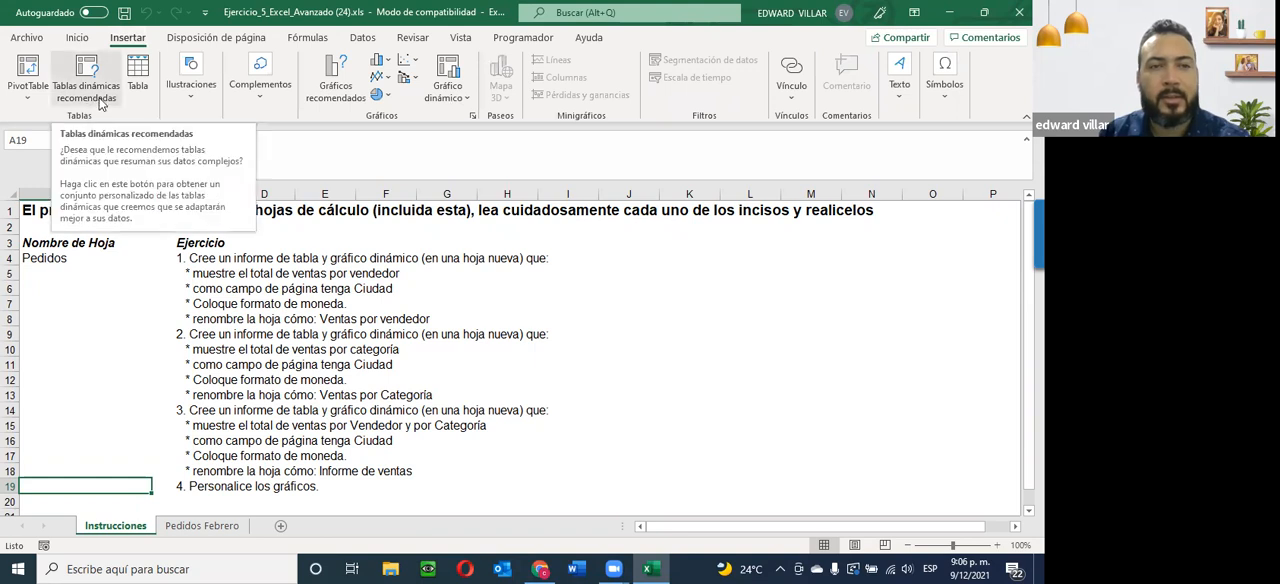
left_click(460, 97)
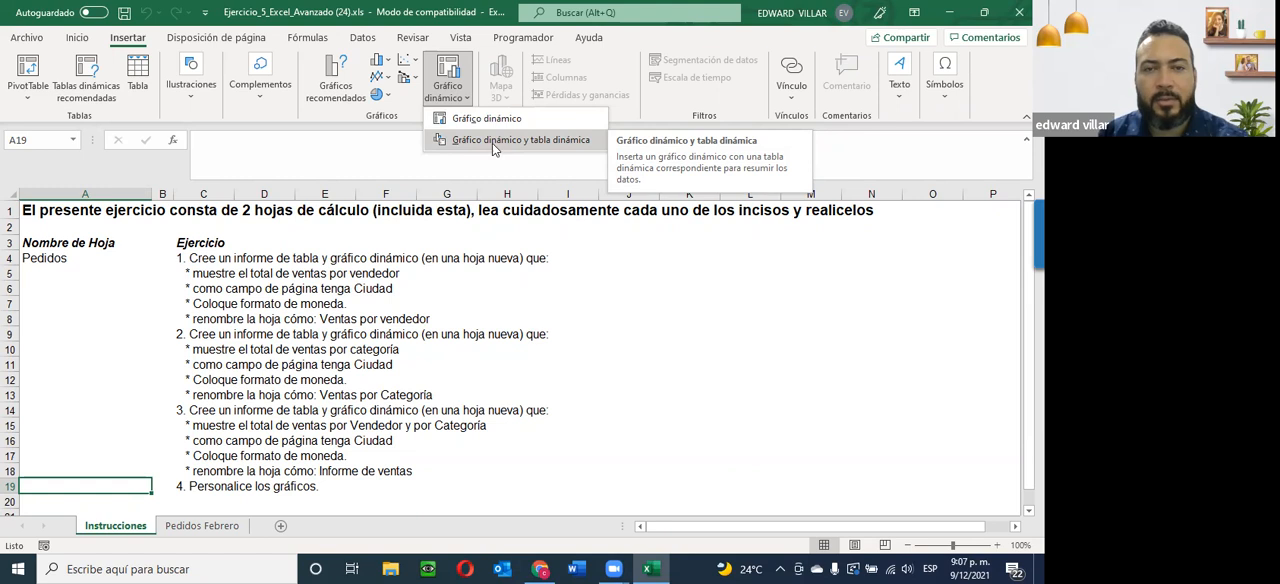
left_click(522, 142)
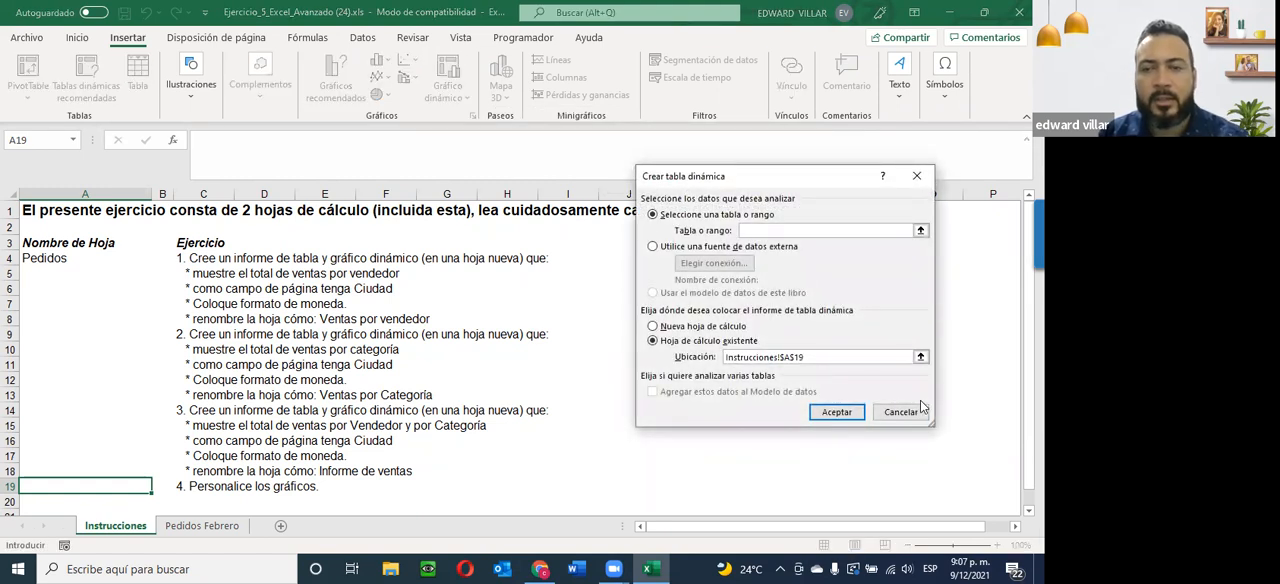
left_click(900, 411)
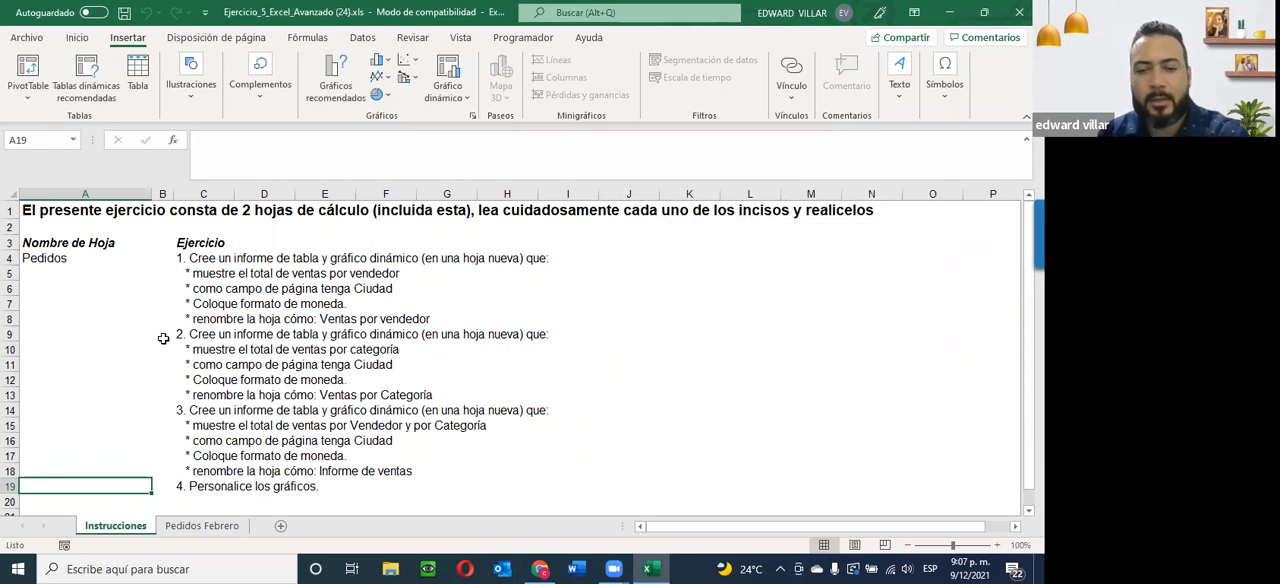
Capture the exercise tasks on the Instrucciones sheet as a Snagit screenshot and minimize the Snagit Editor.
key("Print")
left_click(57, 331)
left_click(360, 150)
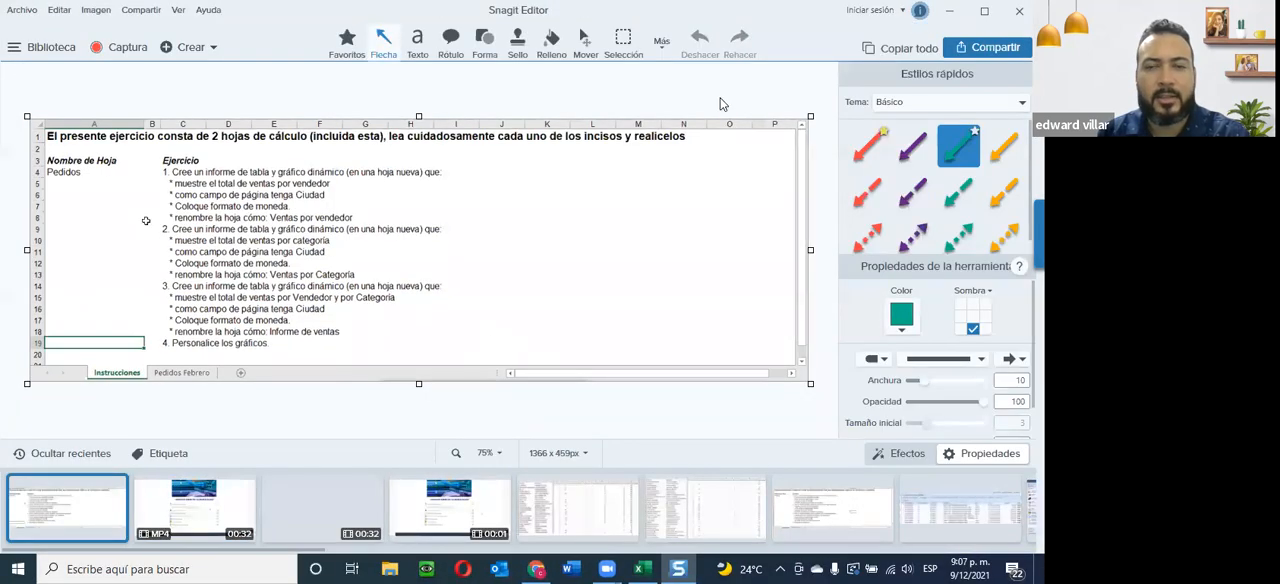
left_click(949, 10)
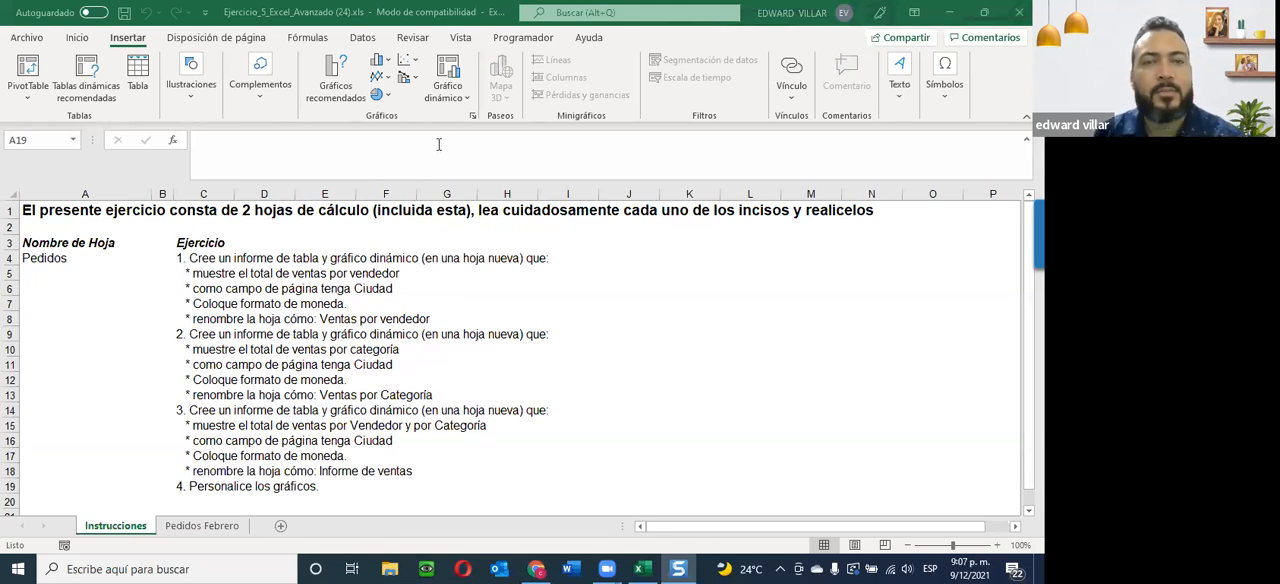
left_click(448, 98)
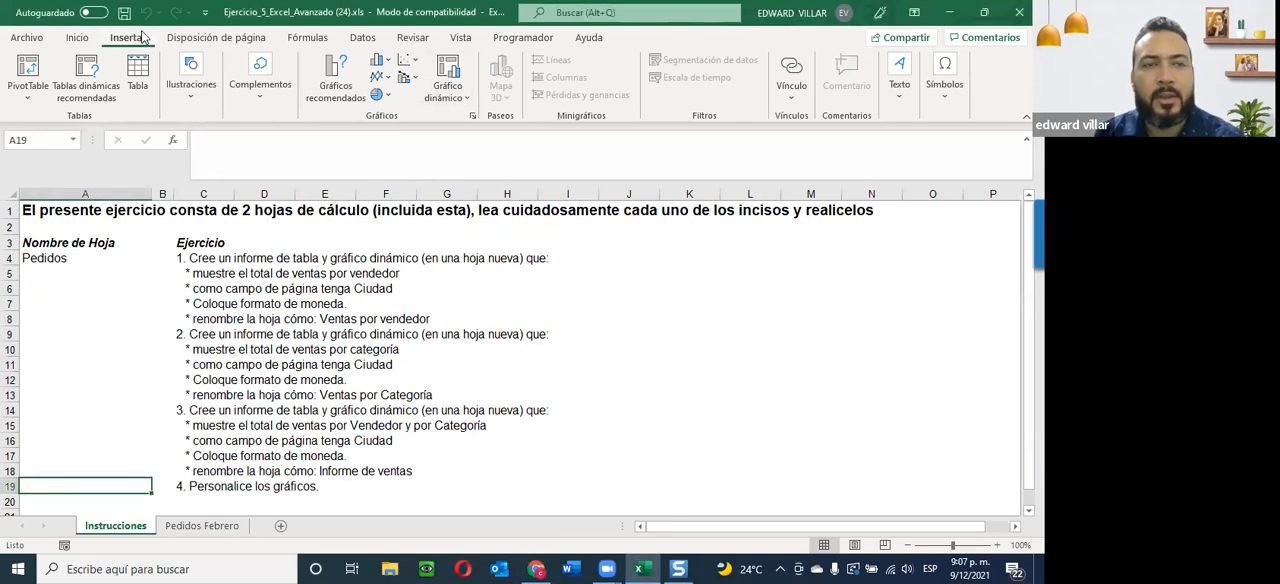
left_click(464, 98)
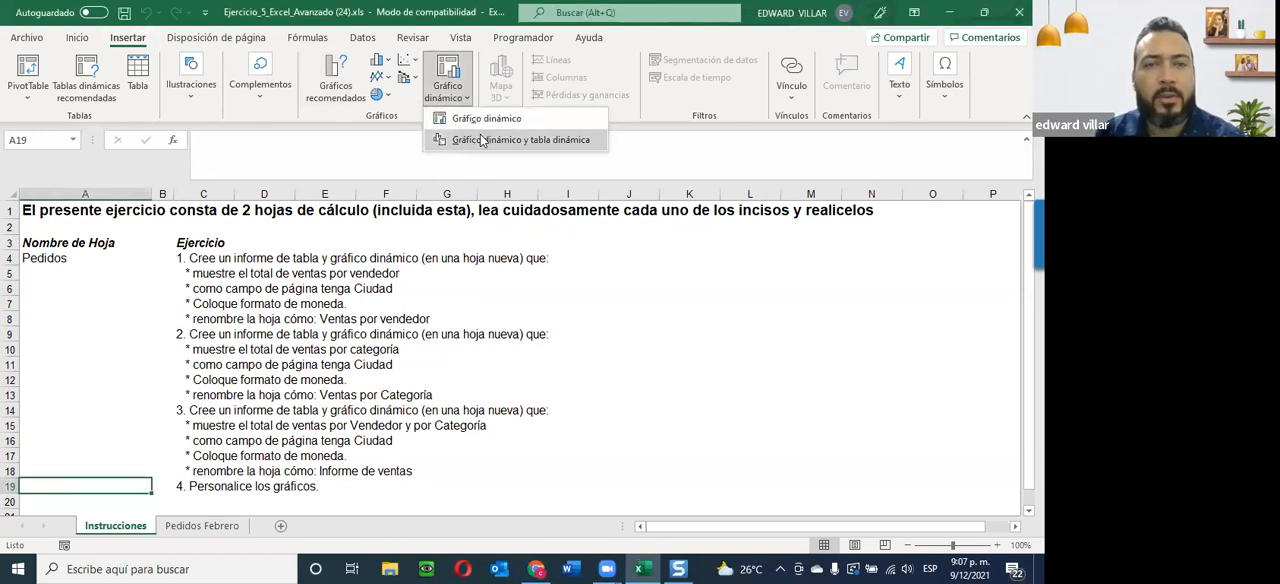
left_click(536, 143)
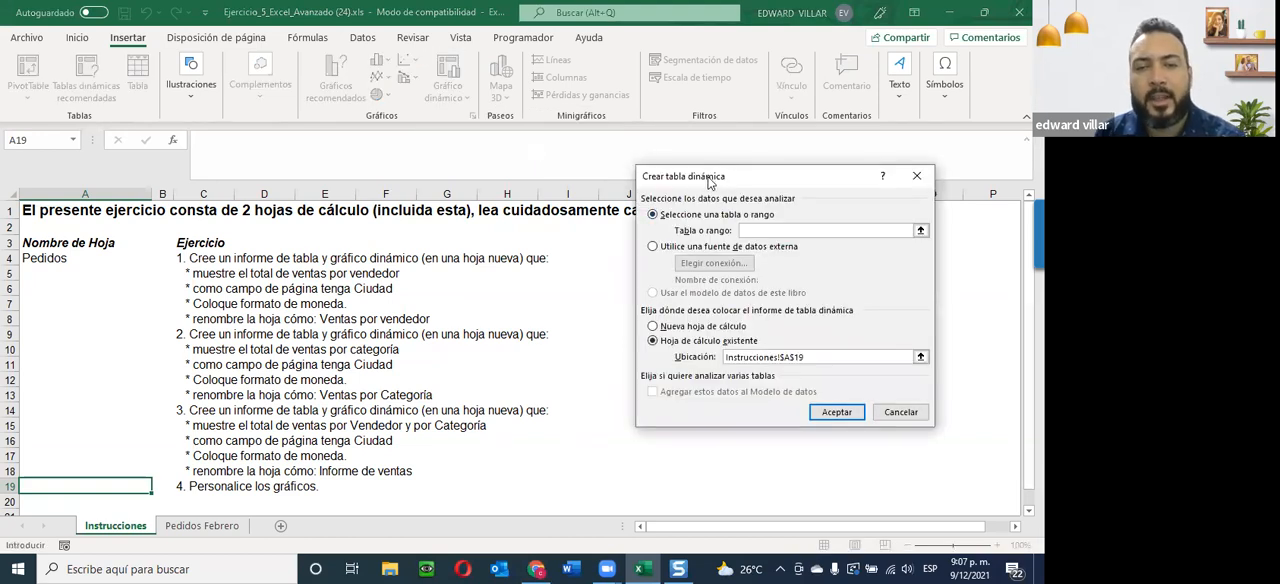
left_click_drag(709, 180, 648, 119)
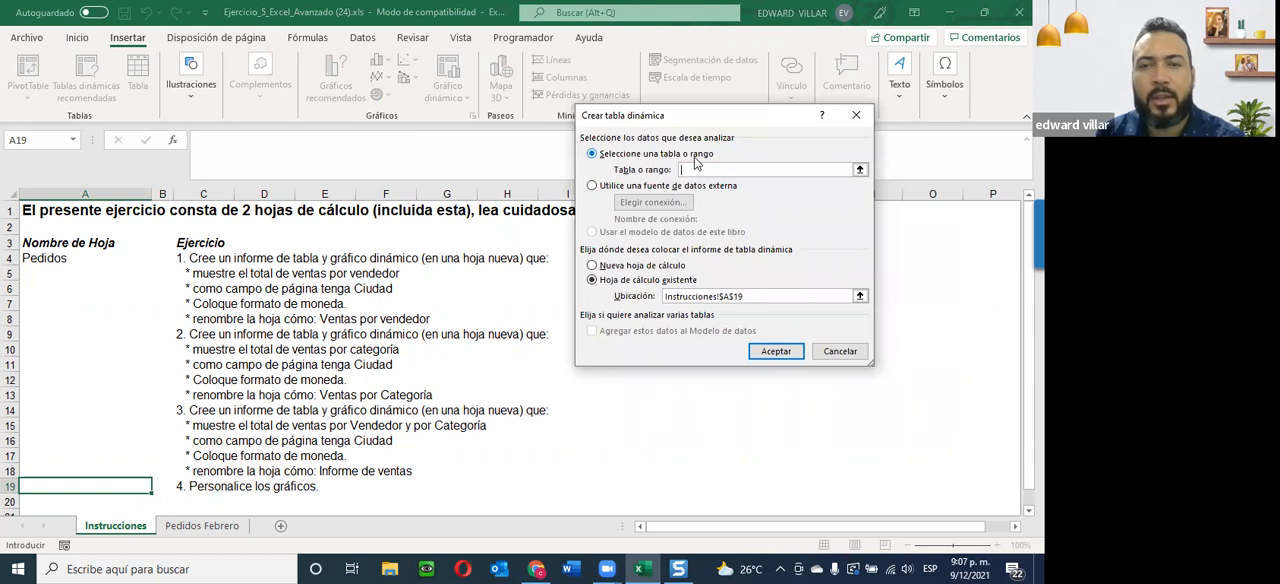
left_click(192, 527)
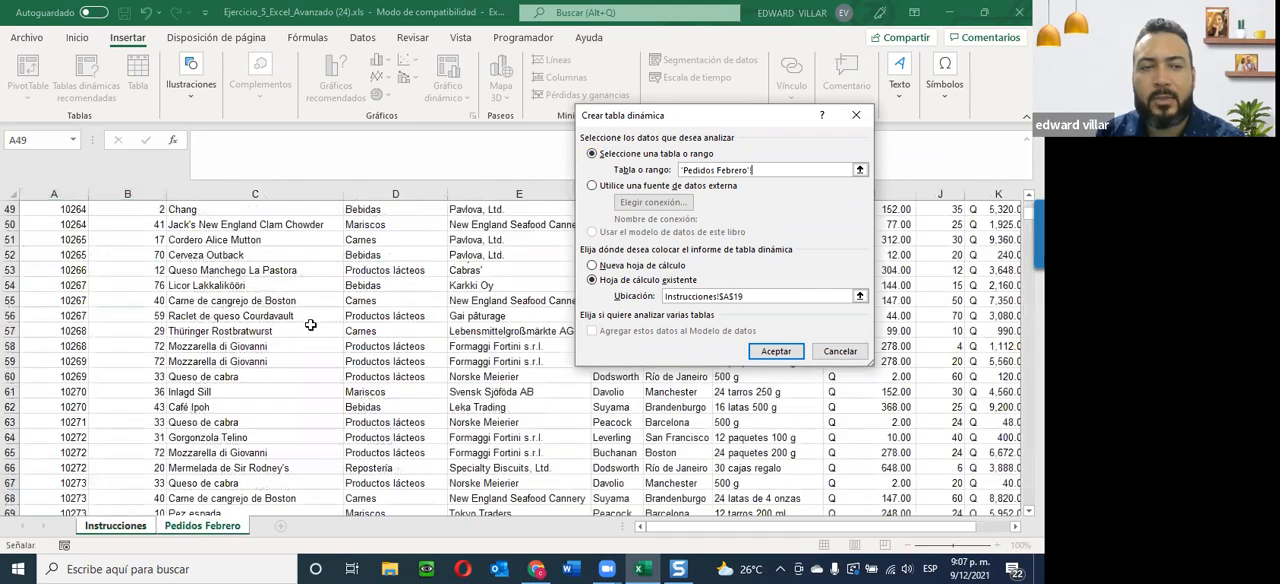
scroll(310, 320, "up", 20)
scroll(352, 462, "up", 3)
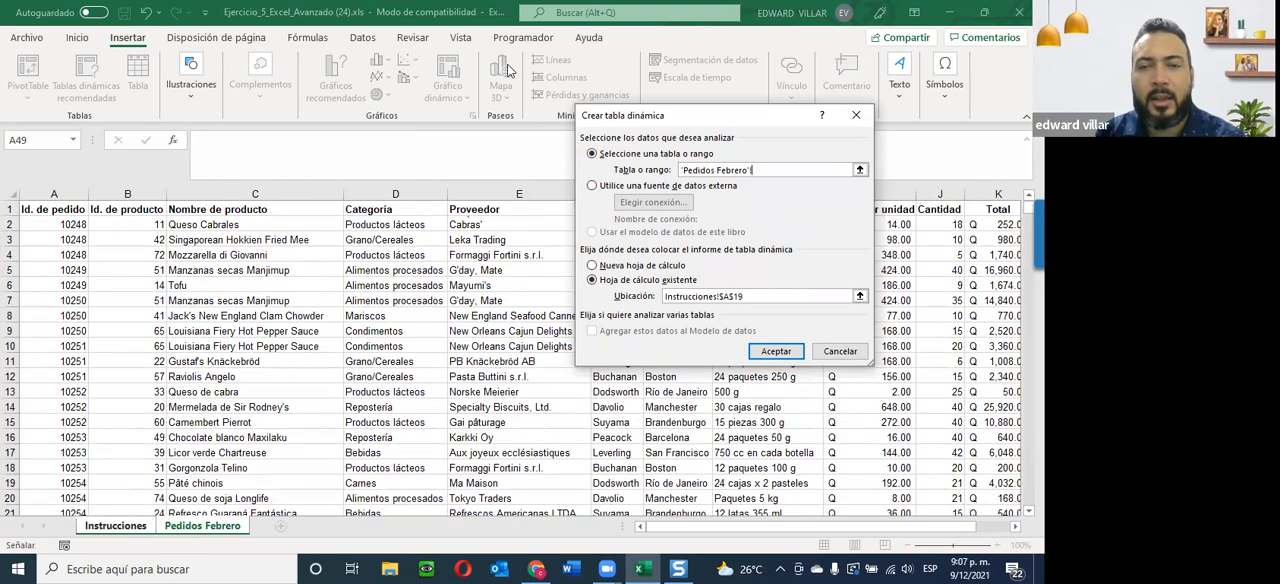
left_click_drag(56, 212, 545, 407)
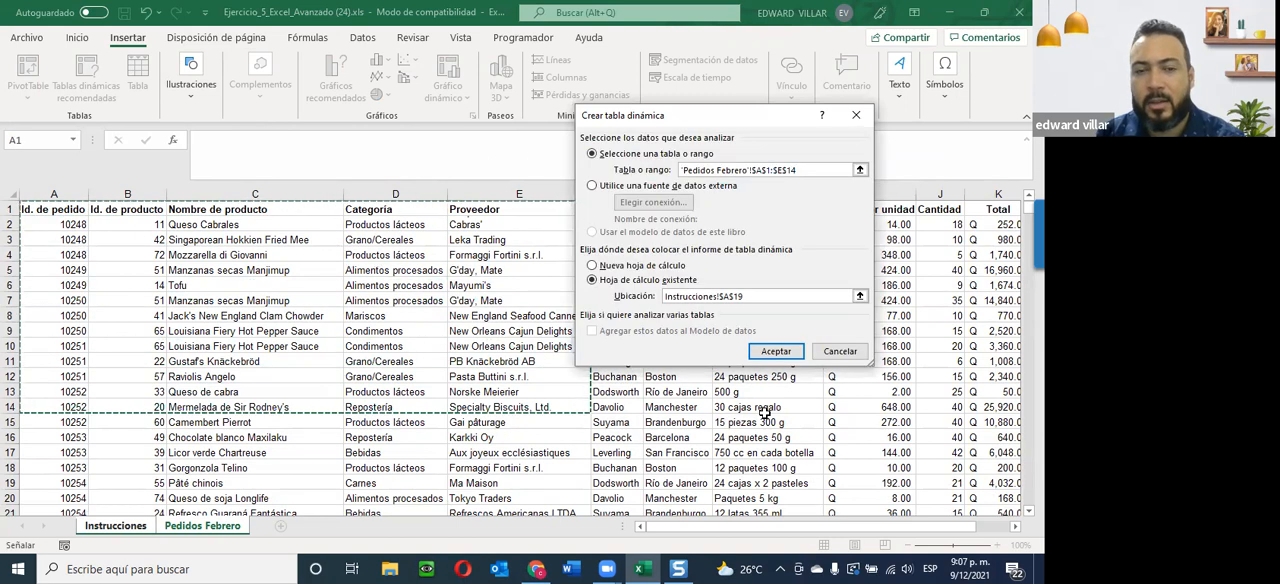
left_click(838, 352)
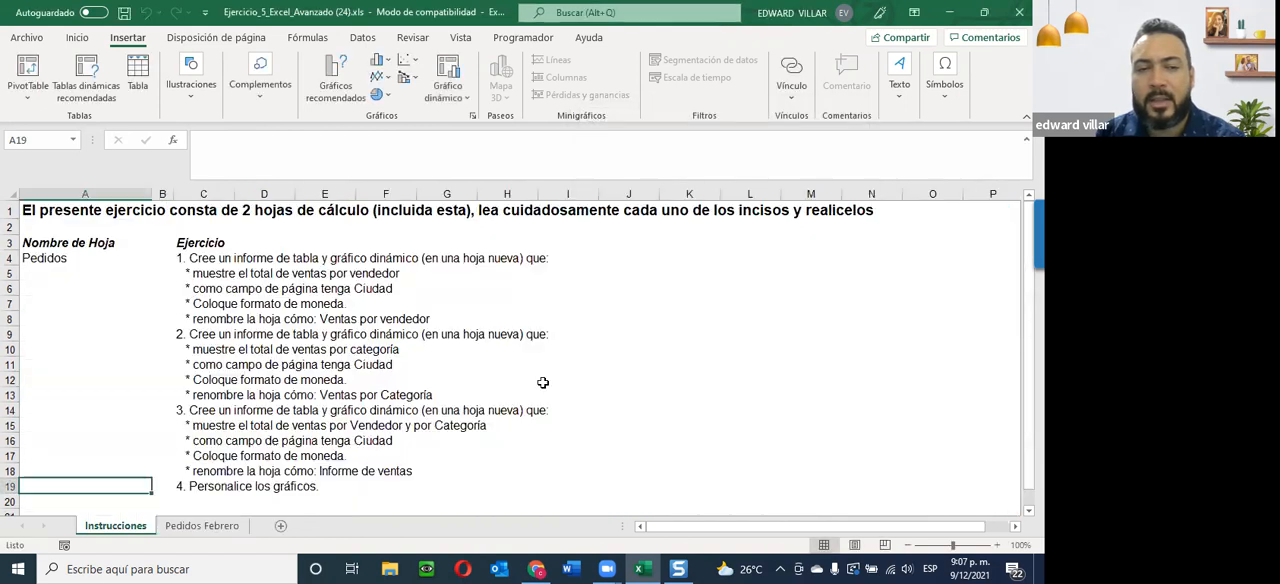
Create a pivot chart with its pivot table on a new worksheet from the Pedidos Febrero data in $A$1:$K$2156.
left_click(200, 527)
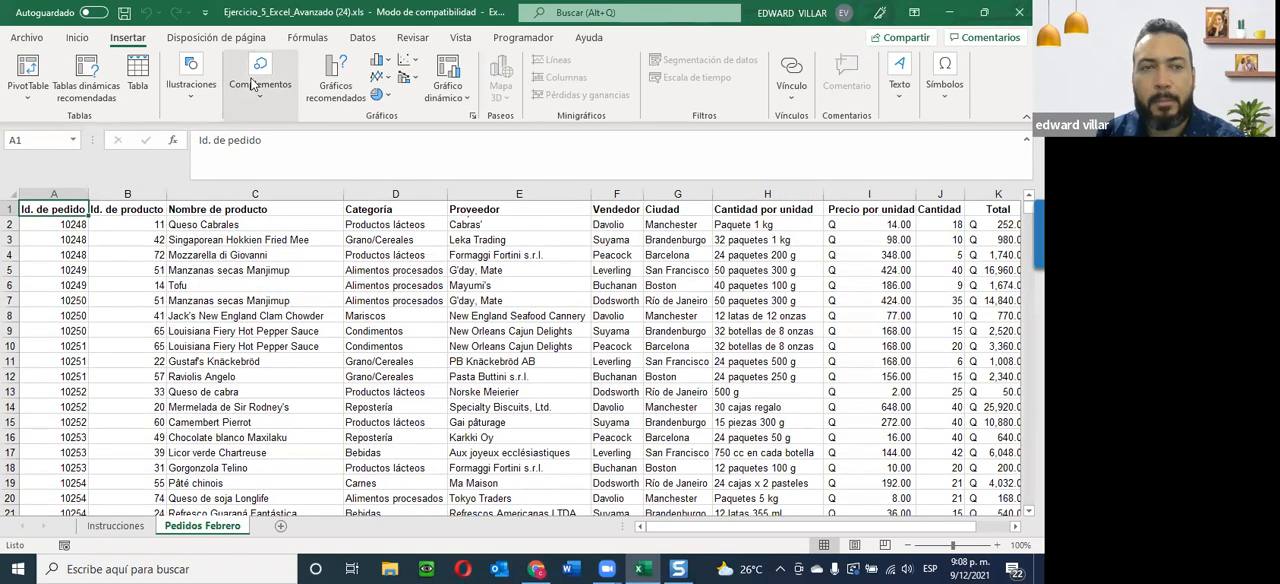
left_click(460, 96)
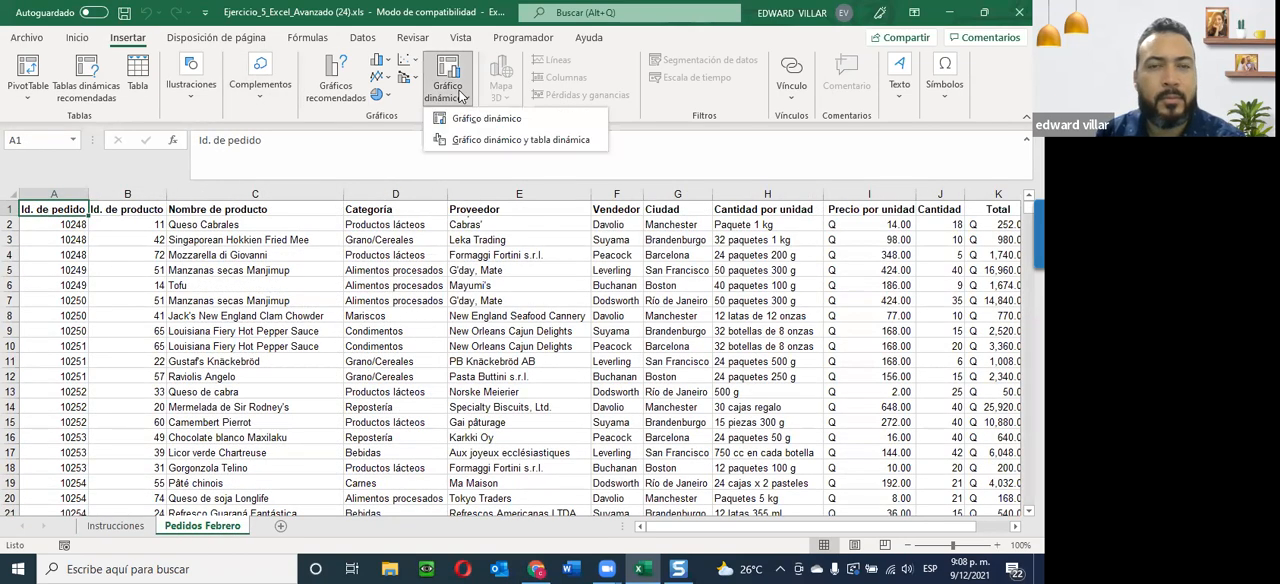
left_click(476, 139)
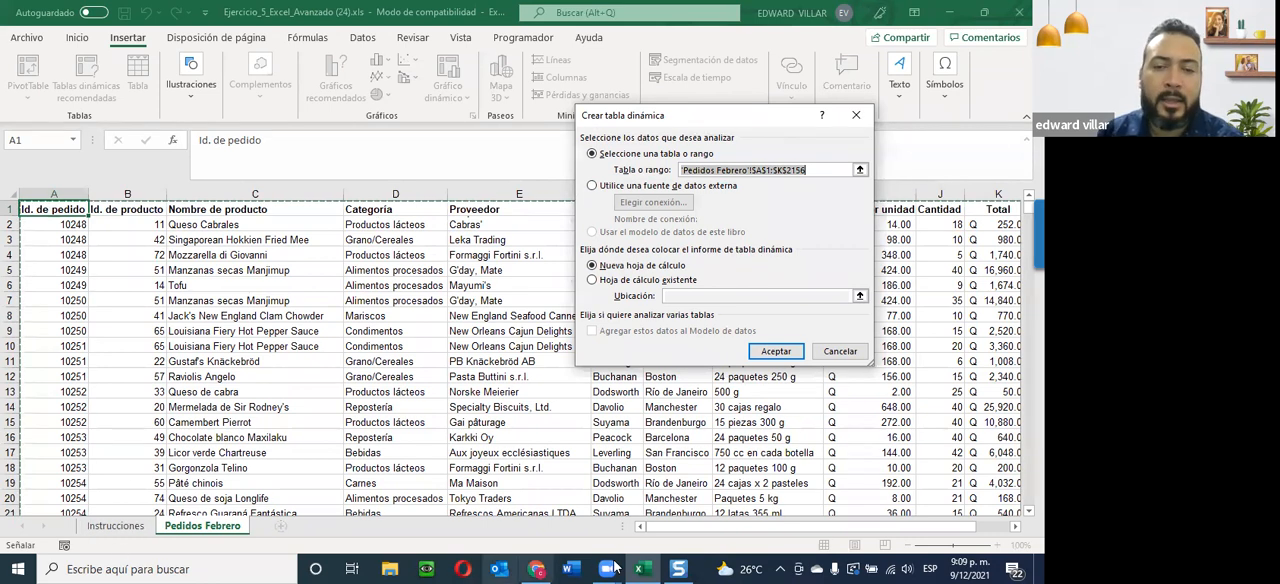
left_click(672, 567)
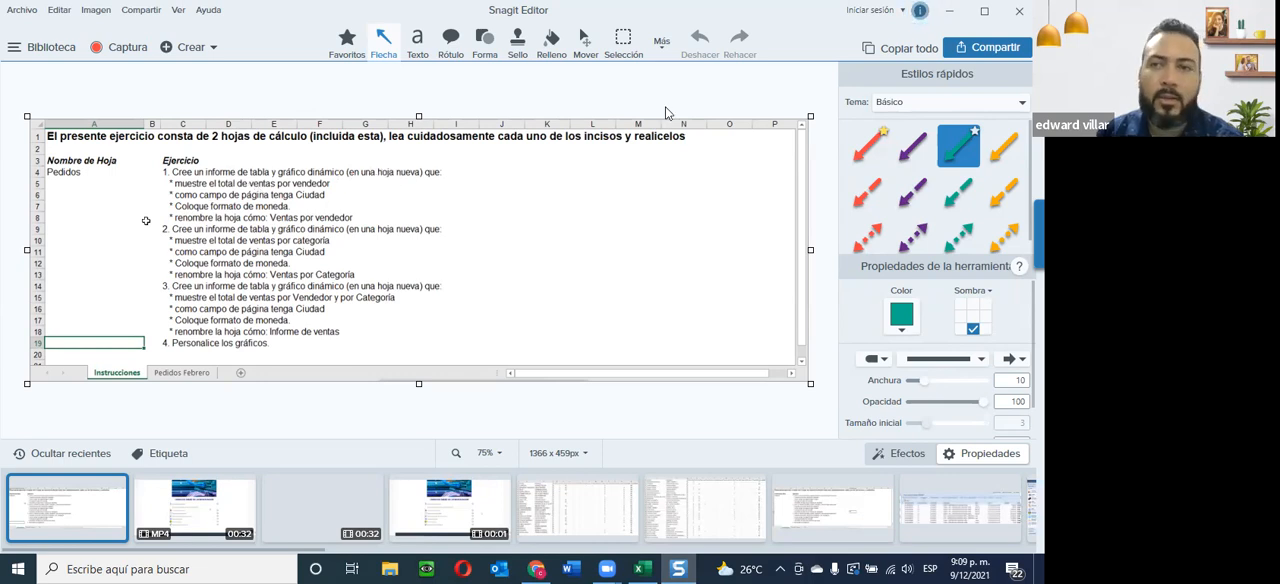
left_click(953, 10)
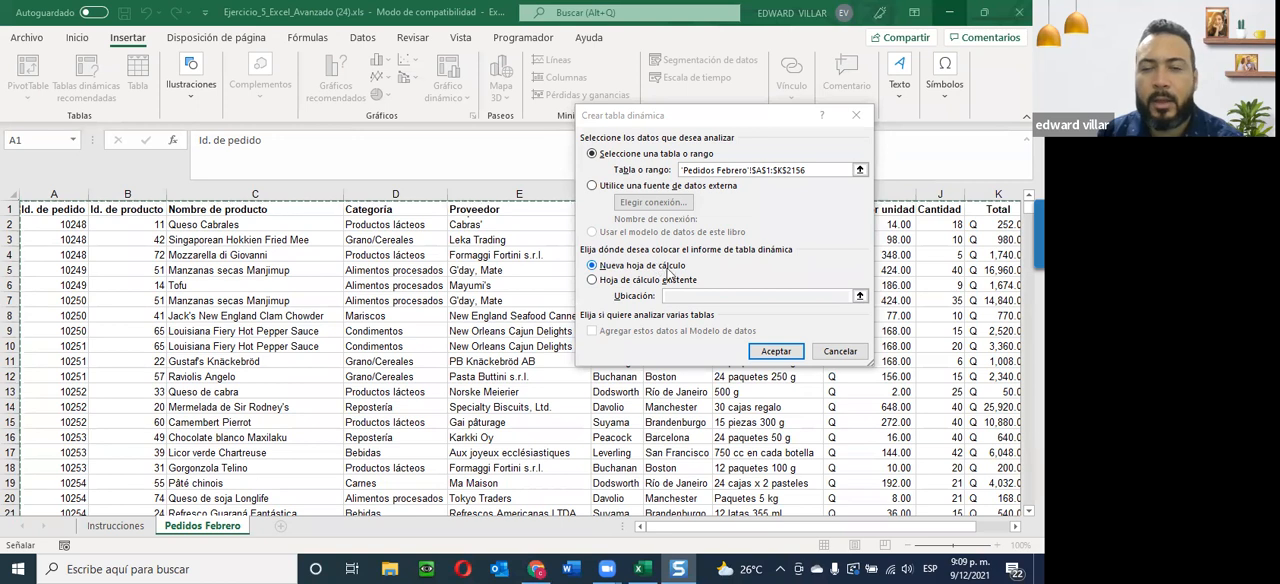
left_click(765, 352)
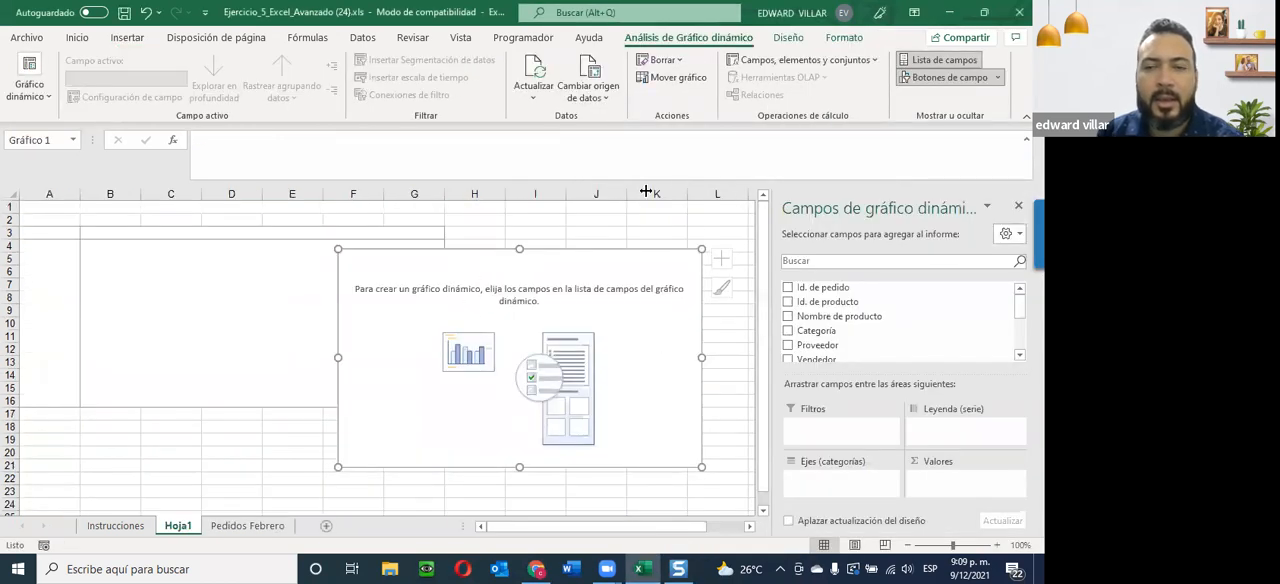
Move the empty pivot chart slightly lower on the new sheet and look through its available fields.
mouse_move(460, 260)
left_mouse_down()
mouse_move(580, 246)
mouse_move(488, 300)
mouse_move(440, 283)
mouse_move(466, 278)
left_mouse_up()
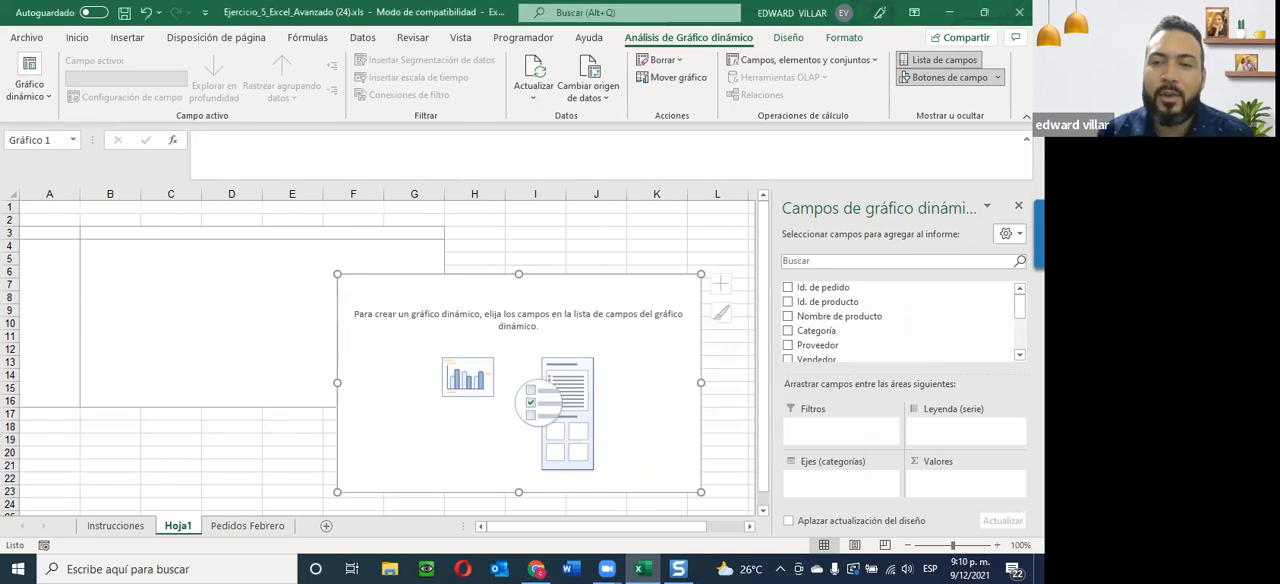
scroll(900, 320, "down", 5)
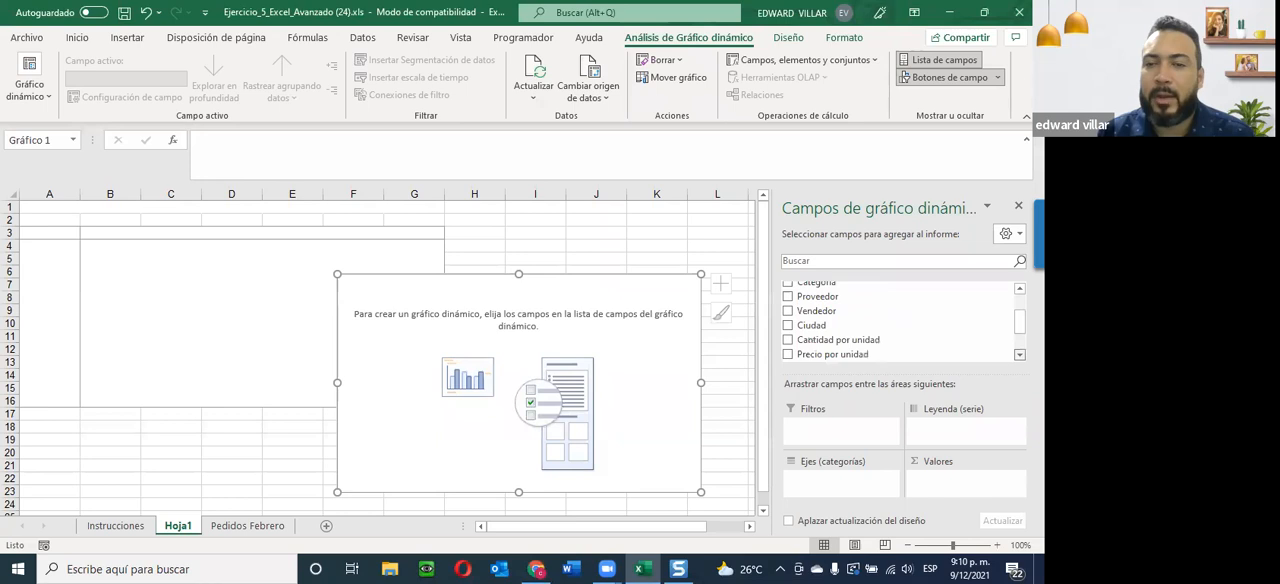
scroll(900, 320, "up", 5)
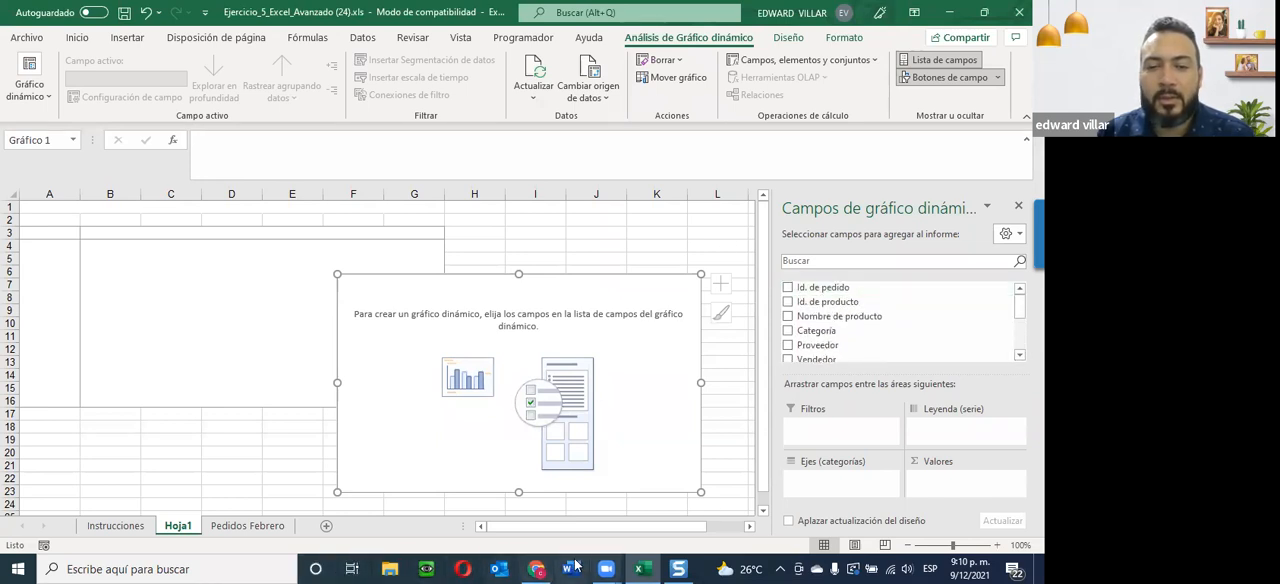
Consult the captured tasks in Snagit and add Total as the pivot chart's values and Vendedor as its axis categories.
left_click(678, 569)
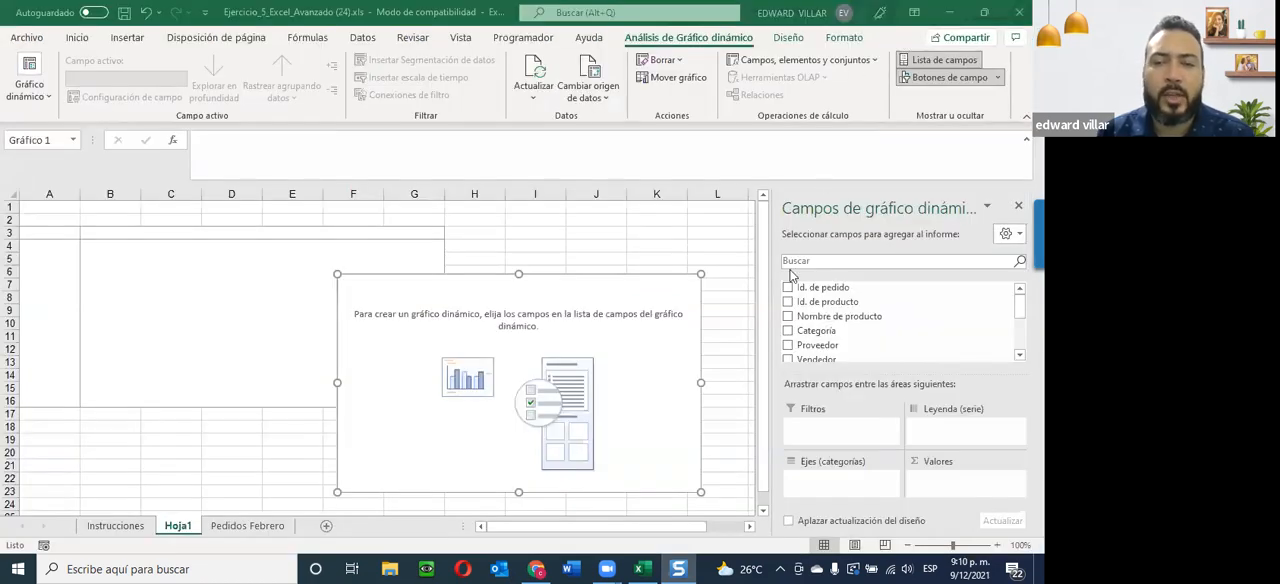
scroll(834, 312, "down", 3)
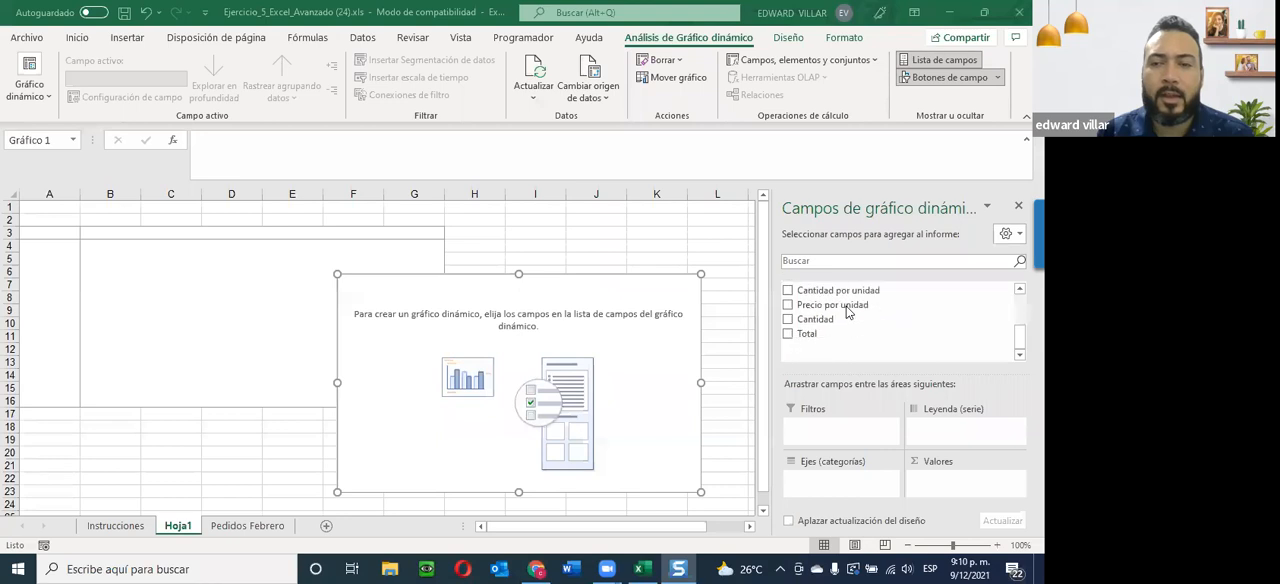
left_click(787, 334)
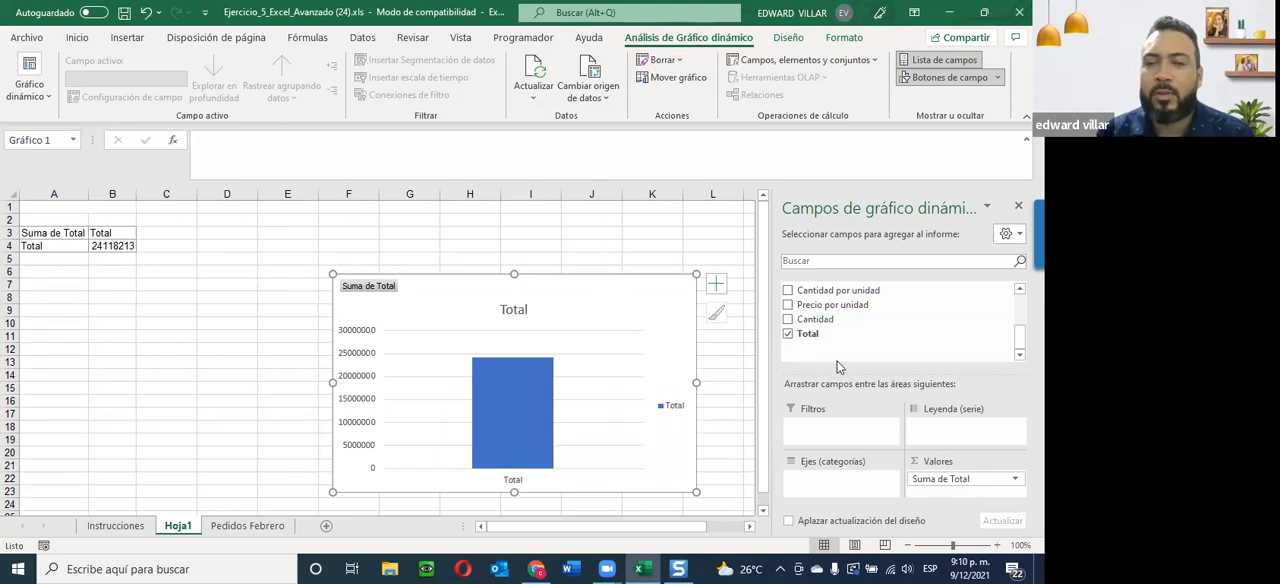
scroll(826, 355, "up", 1)
scroll(826, 355, "up", 1)
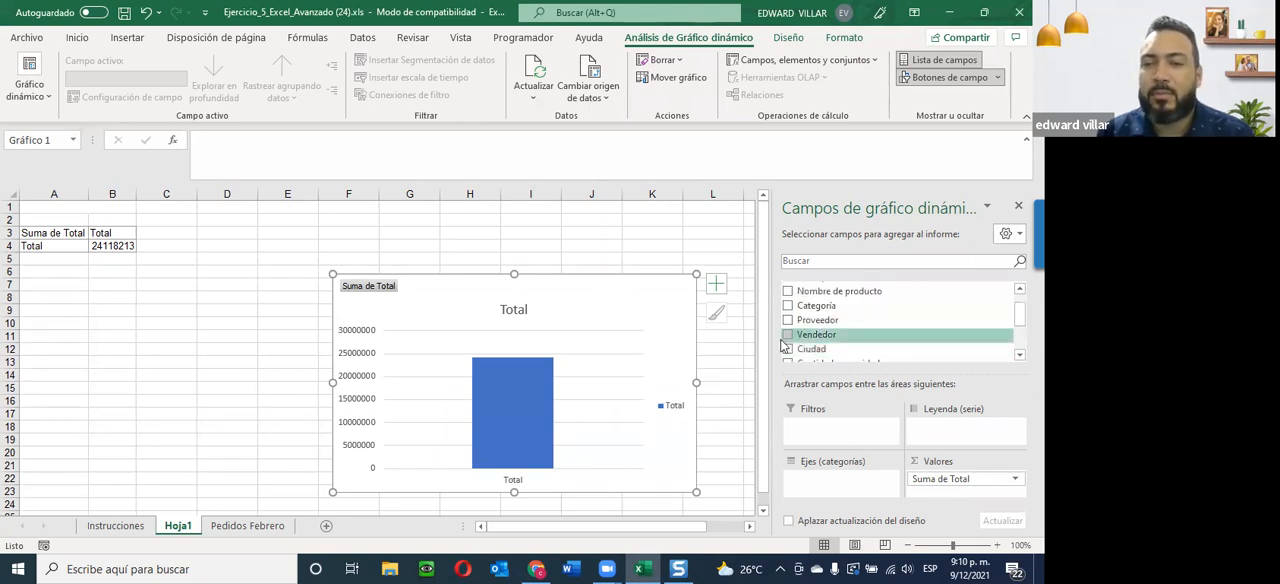
left_click(788, 336)
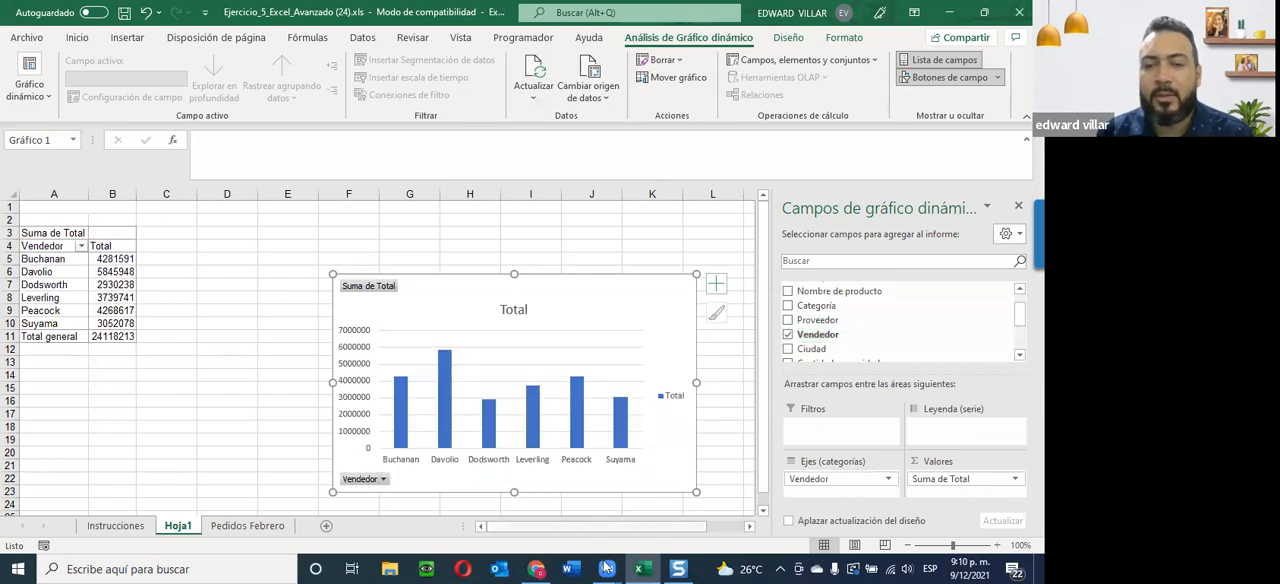
Consult the captured tasks in Snagit, add Ciudad to the pivot chart in Excel, and place it as the legend series.
left_click(686, 567)
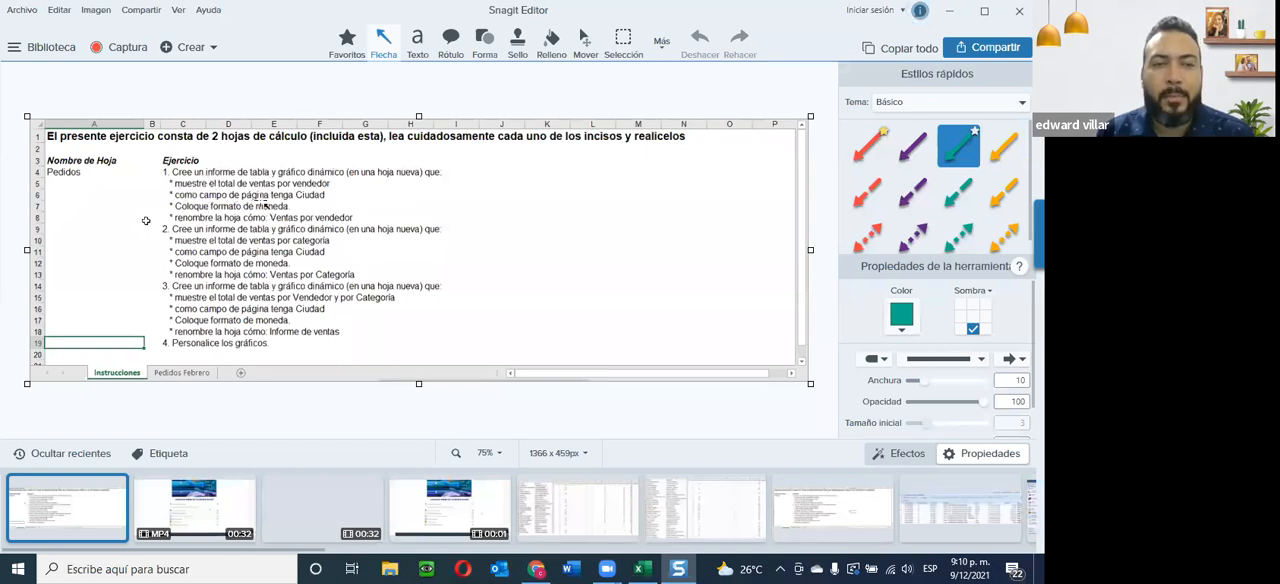
left_click(950, 12)
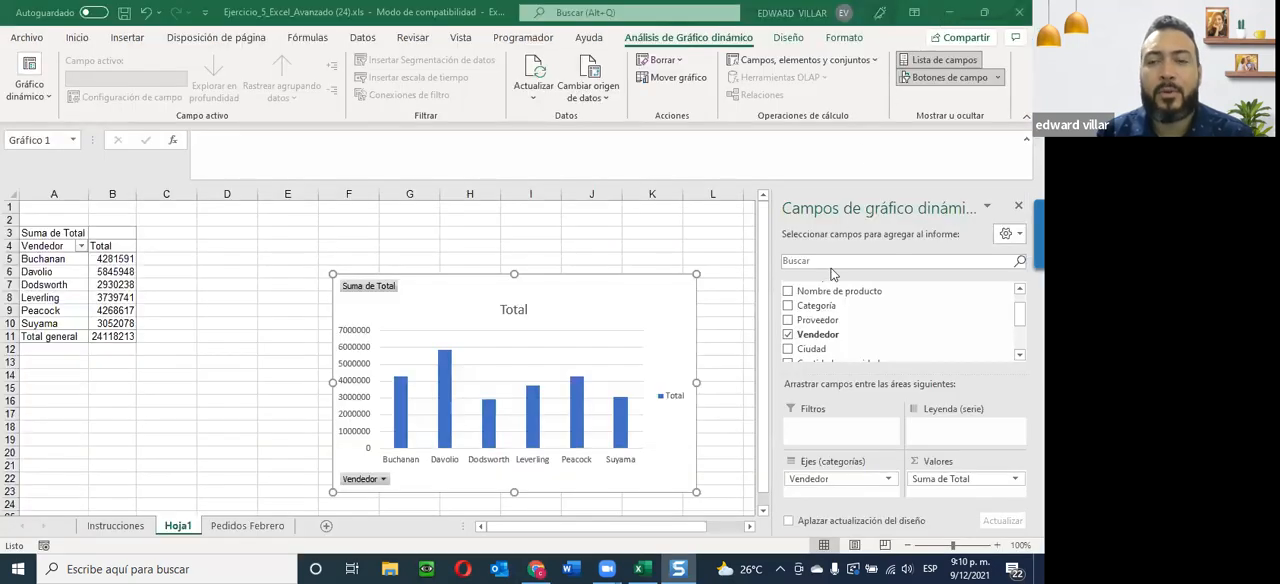
left_click(788, 349)
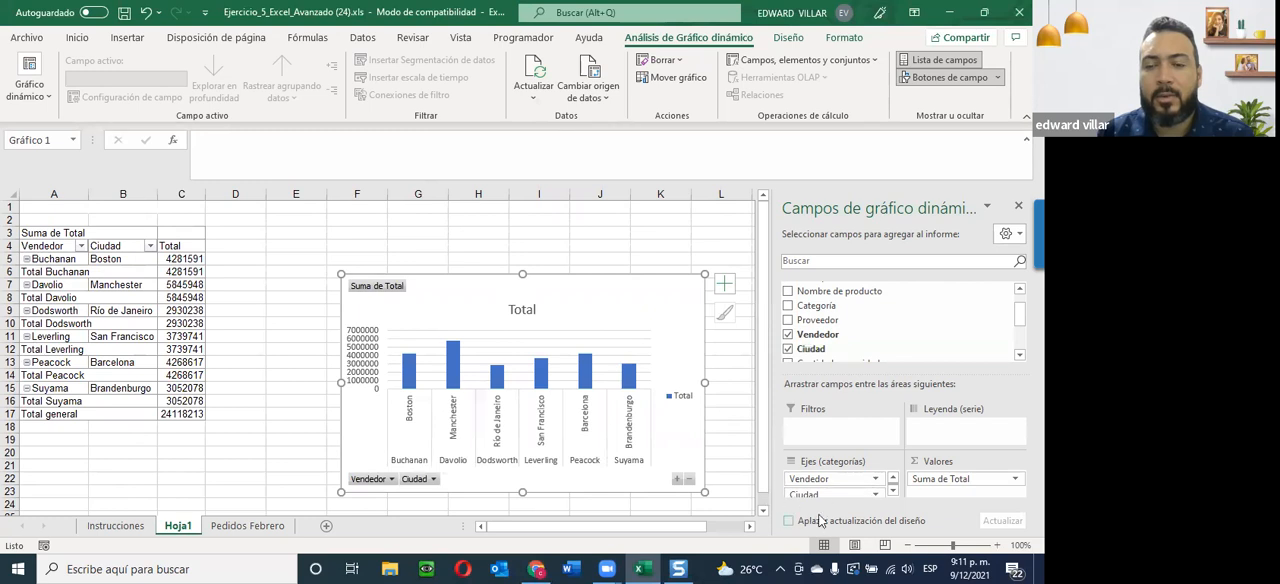
left_click(676, 568)
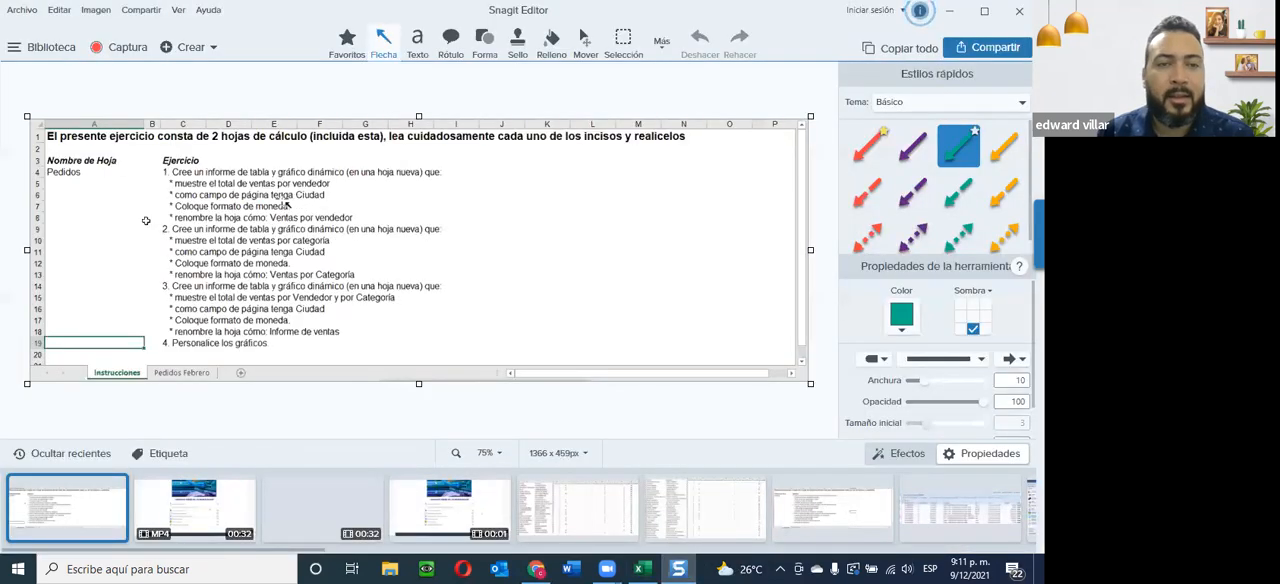
left_click(958, 14)
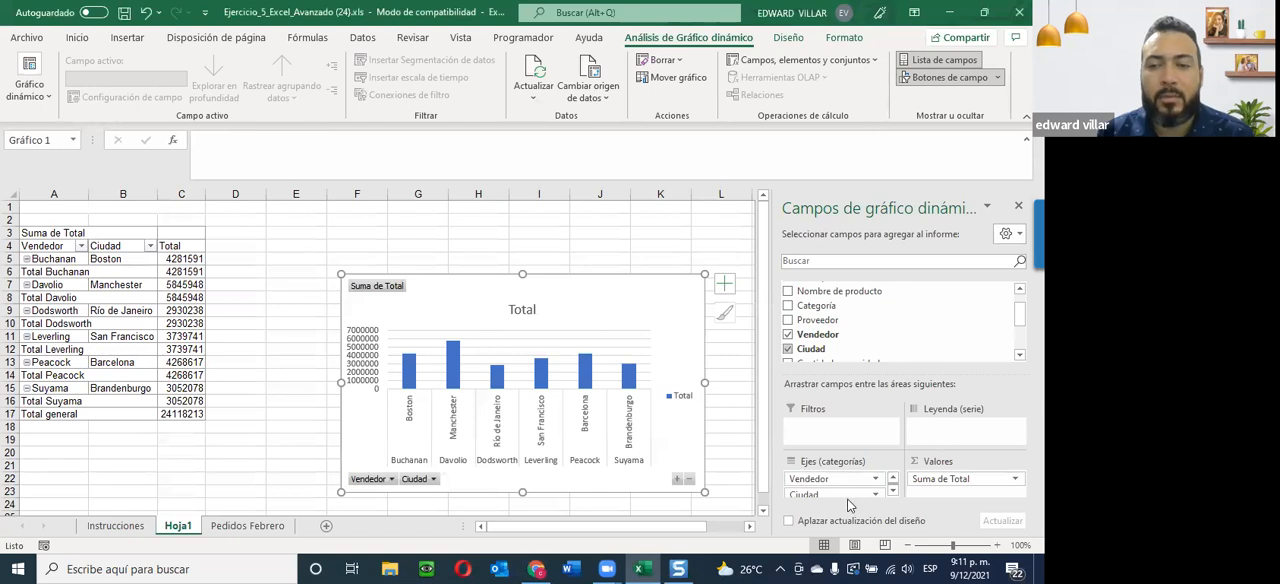
left_click_drag(829, 500, 944, 430)
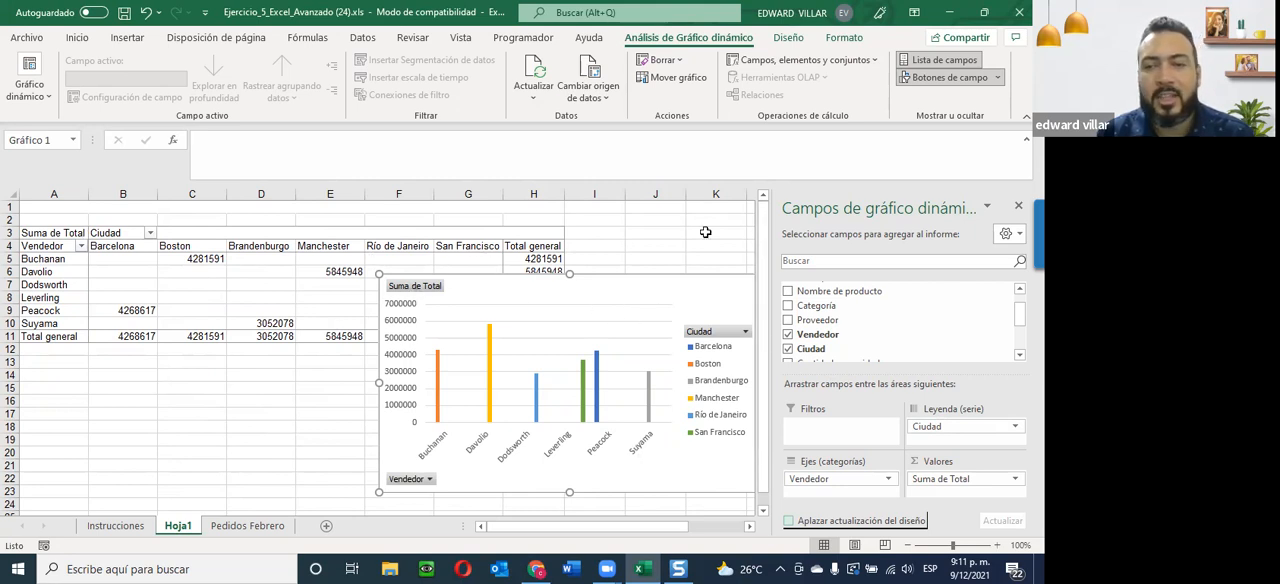
Try Categoría as the legend series in place of Ciudad, then restore Ciudad as the legend series.
left_click(788, 348)
left_click(789, 306)
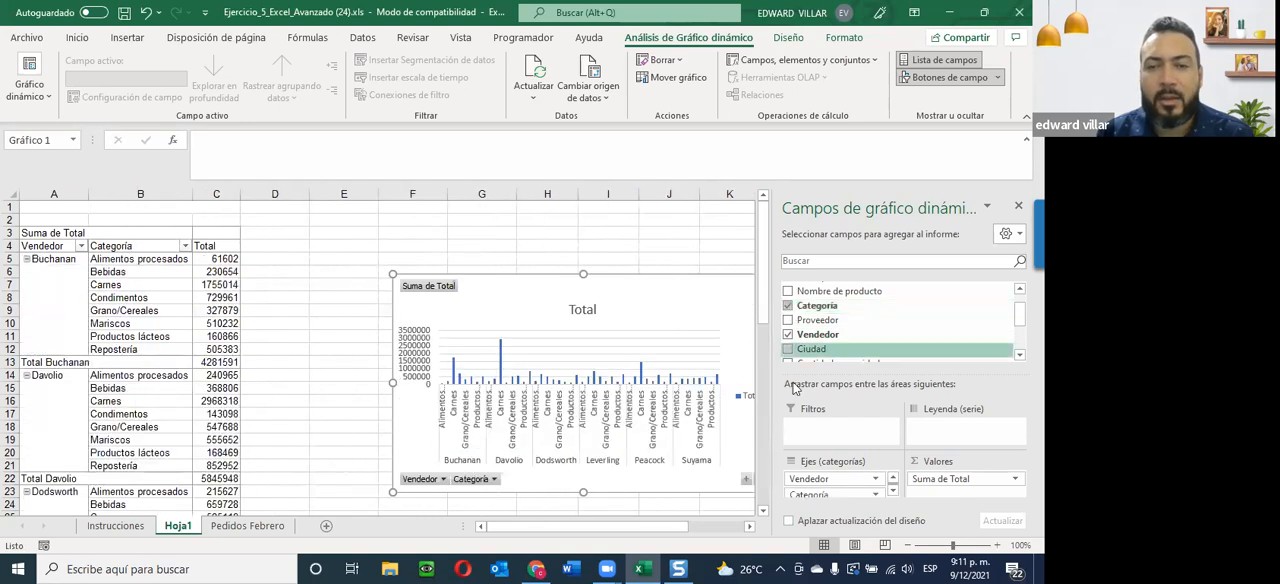
left_click_drag(806, 494, 945, 426)
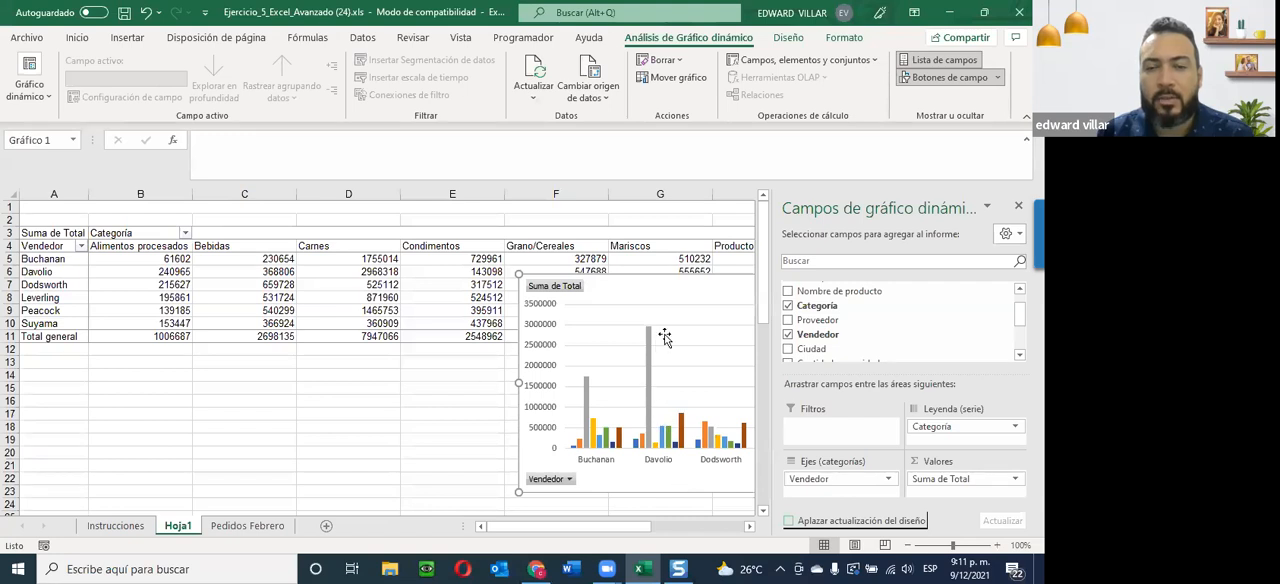
left_click_drag(690, 305, 366, 334)
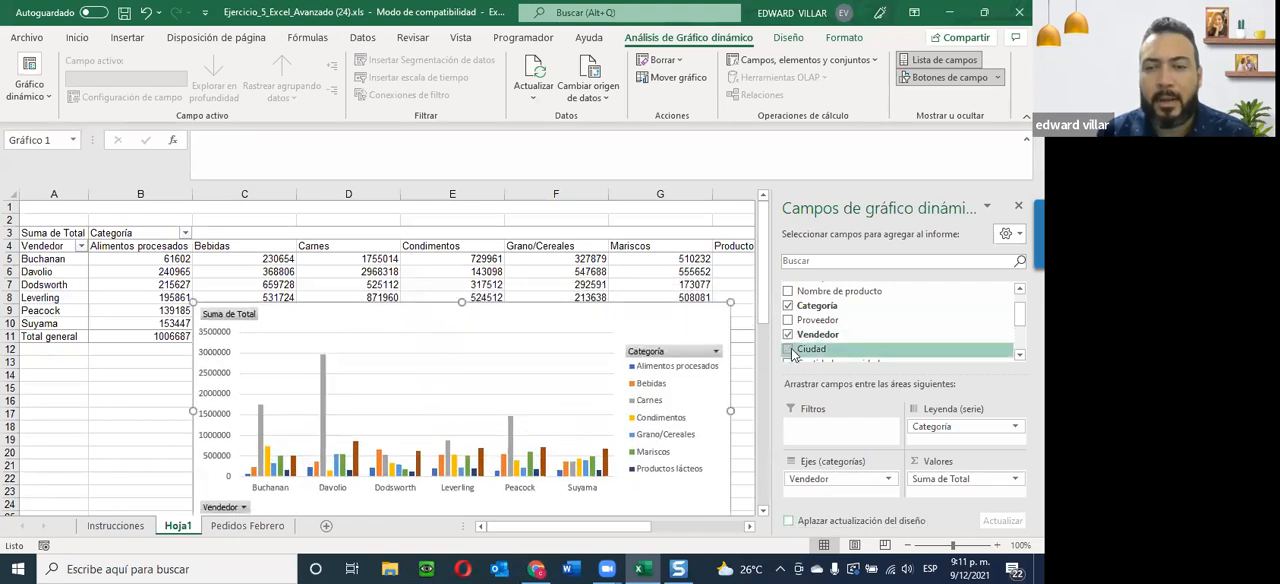
left_click(788, 306)
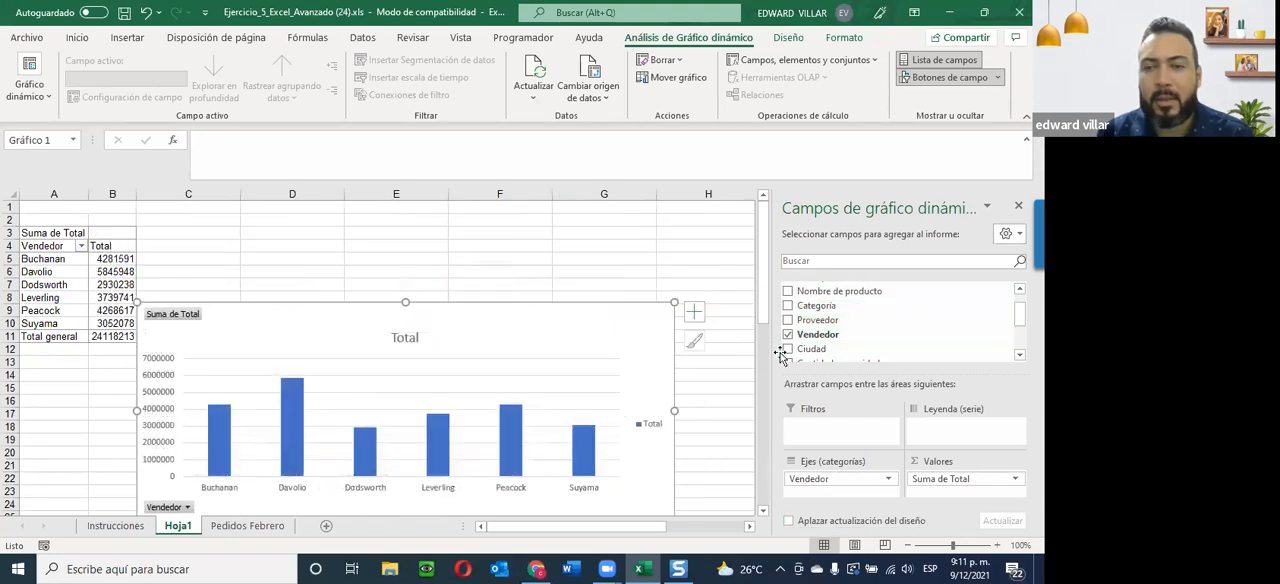
left_click(788, 348)
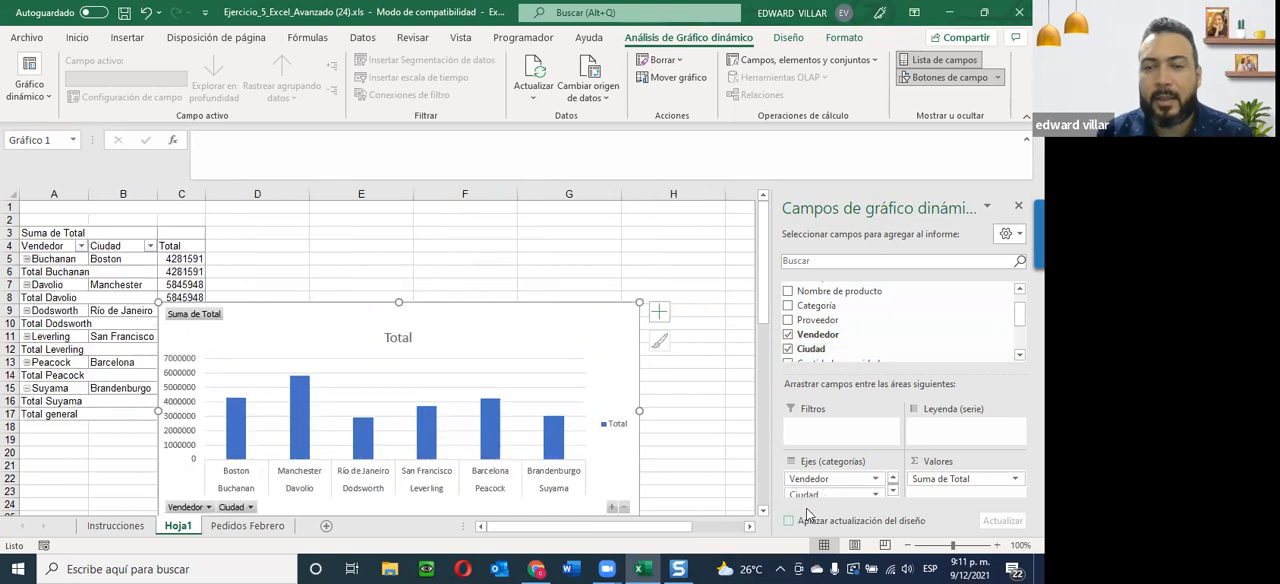
left_click_drag(812, 494, 930, 436)
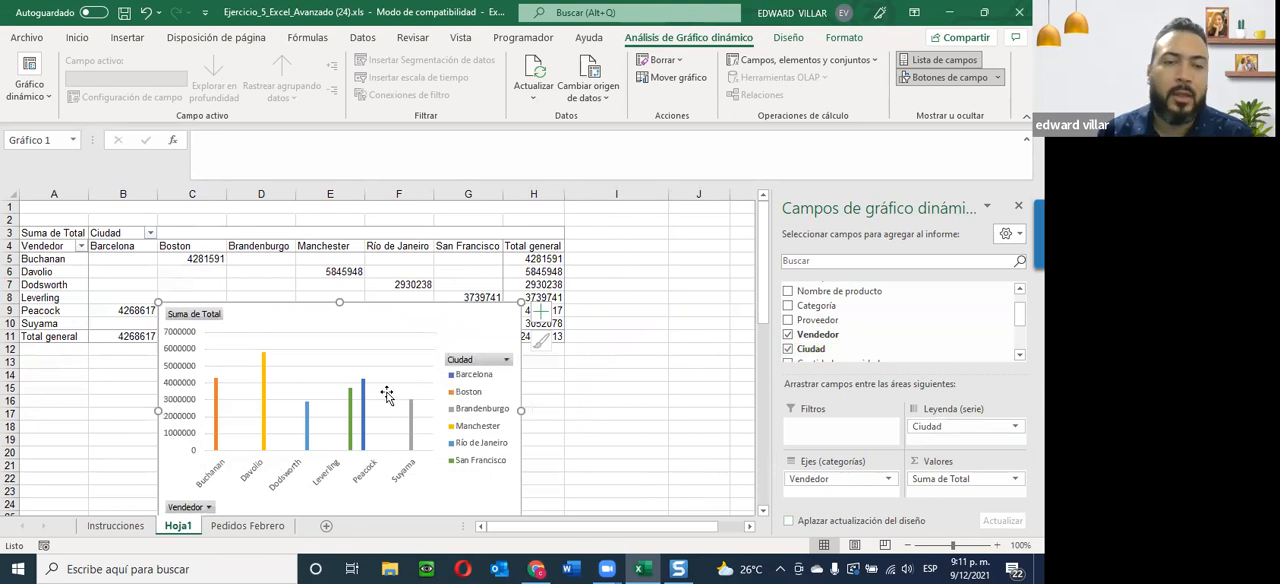
Move the pivot chart below the pivot table so that it does not cover the data.
scroll(424, 388, "down", 1)
left_click_drag(380, 272, 532, 323)
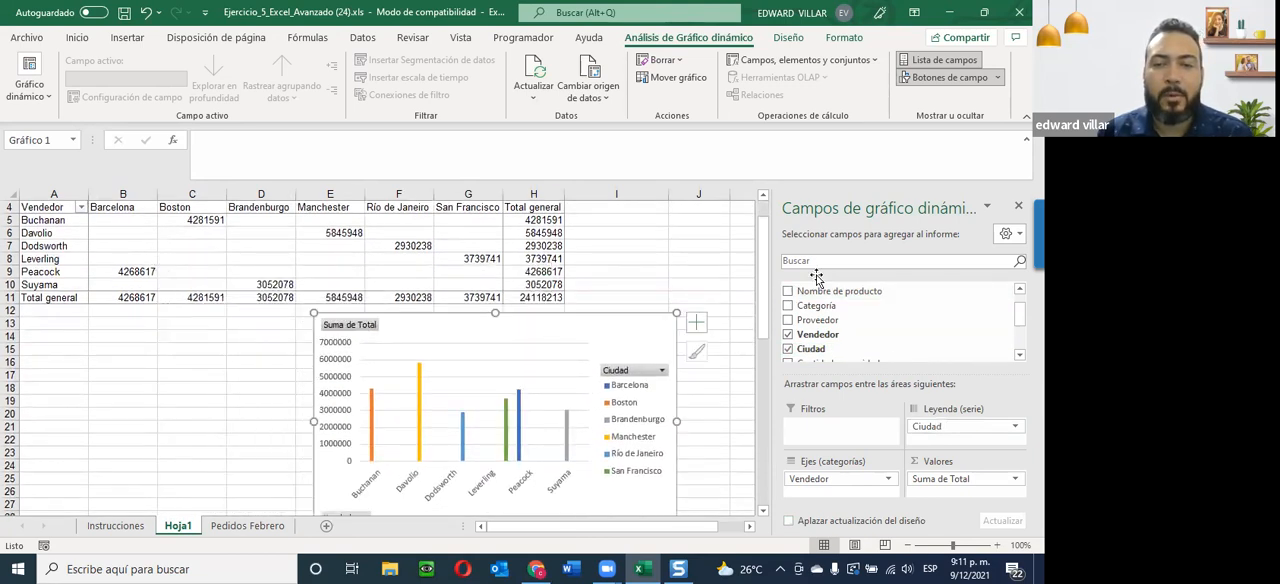
scroll(733, 439, "up", 1)
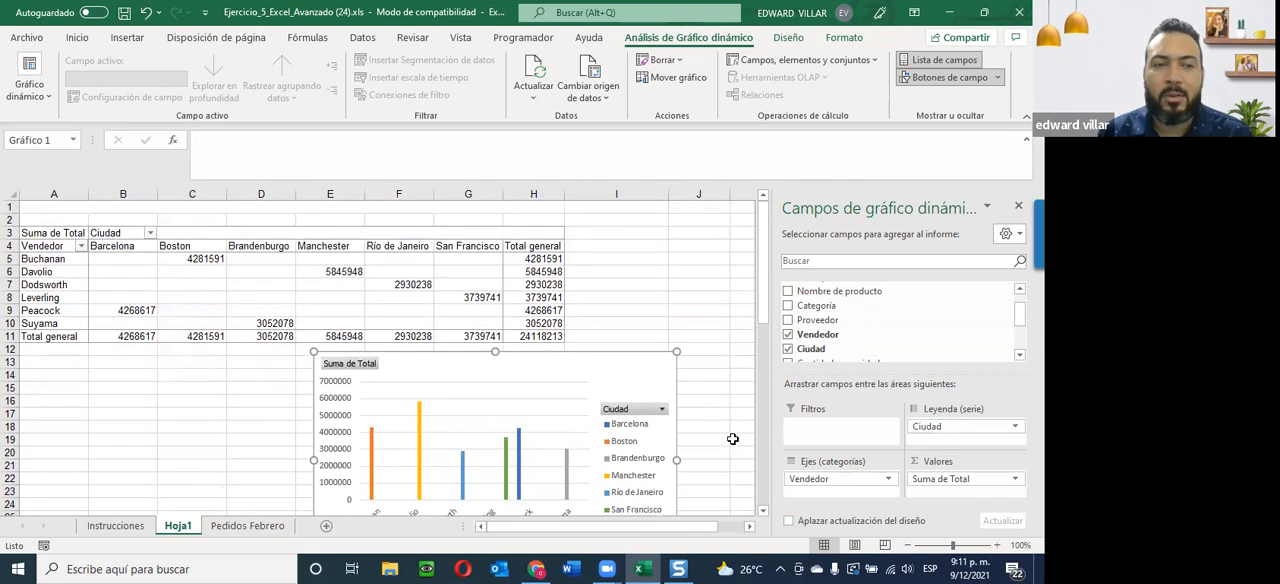
Filter the pivot table's Vendedor field to show only the first two salespeople in the list.
left_click(81, 246)
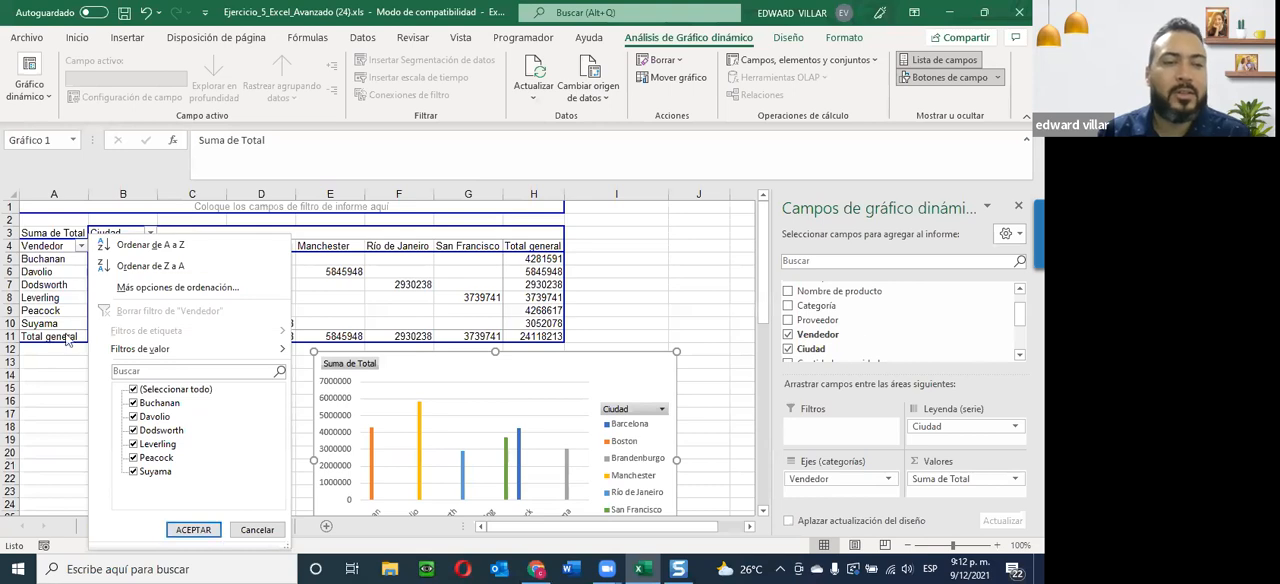
left_click(133, 391)
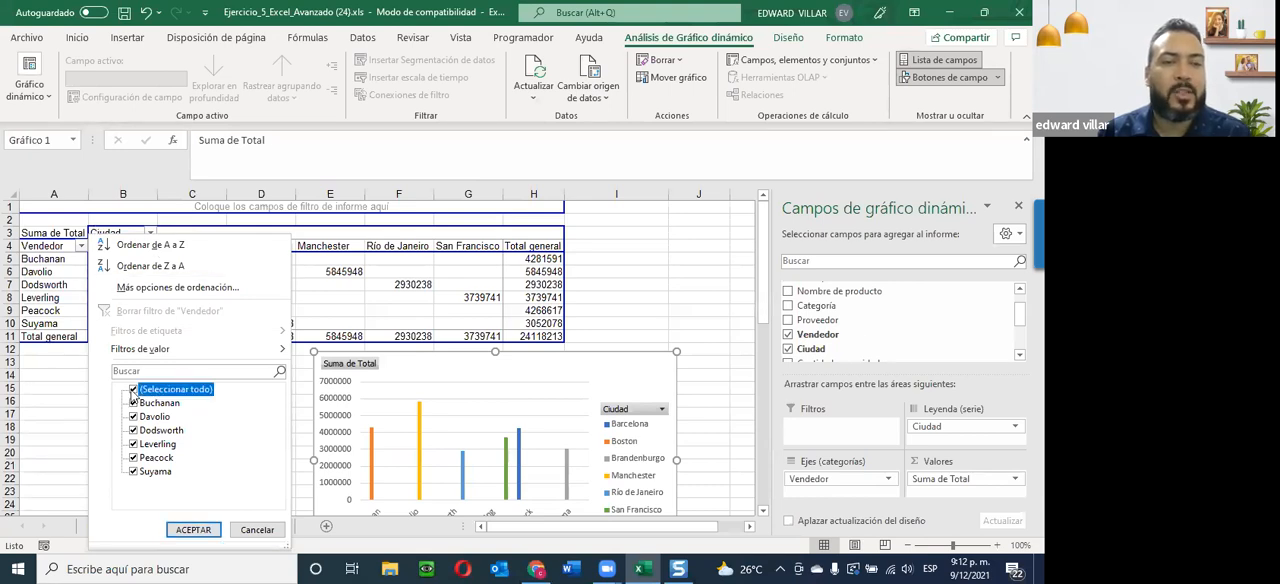
left_click(133, 403)
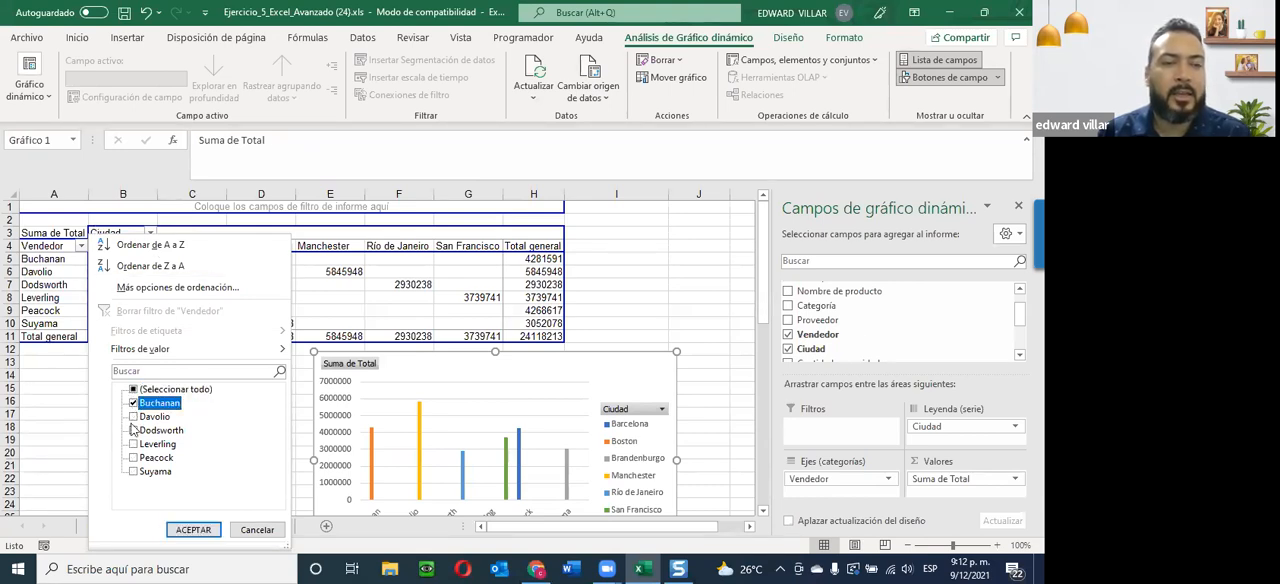
left_click(134, 417)
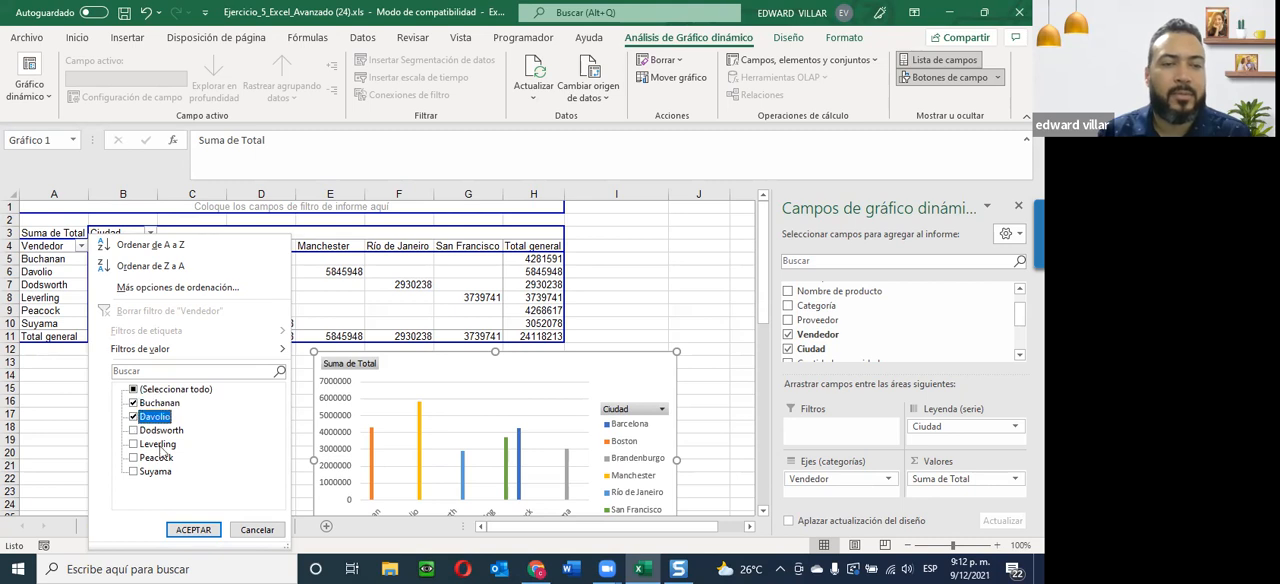
left_click(192, 529)
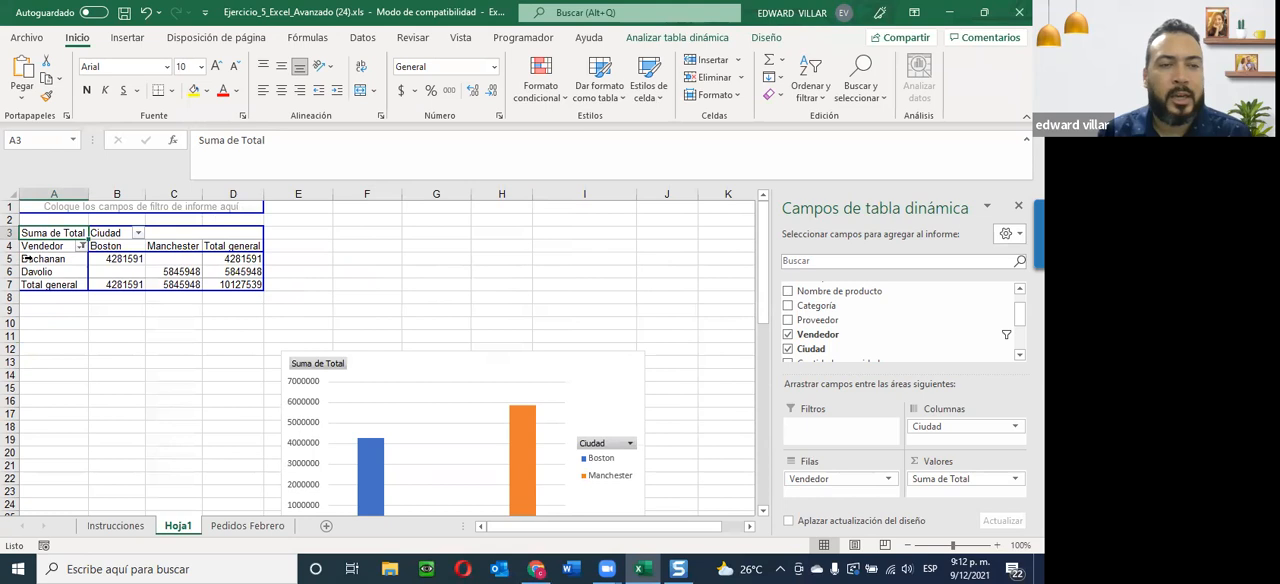
Examine the two filtered salespeople's sales by city in the pivot table and compare them with the chart's bars.
left_click(112, 260)
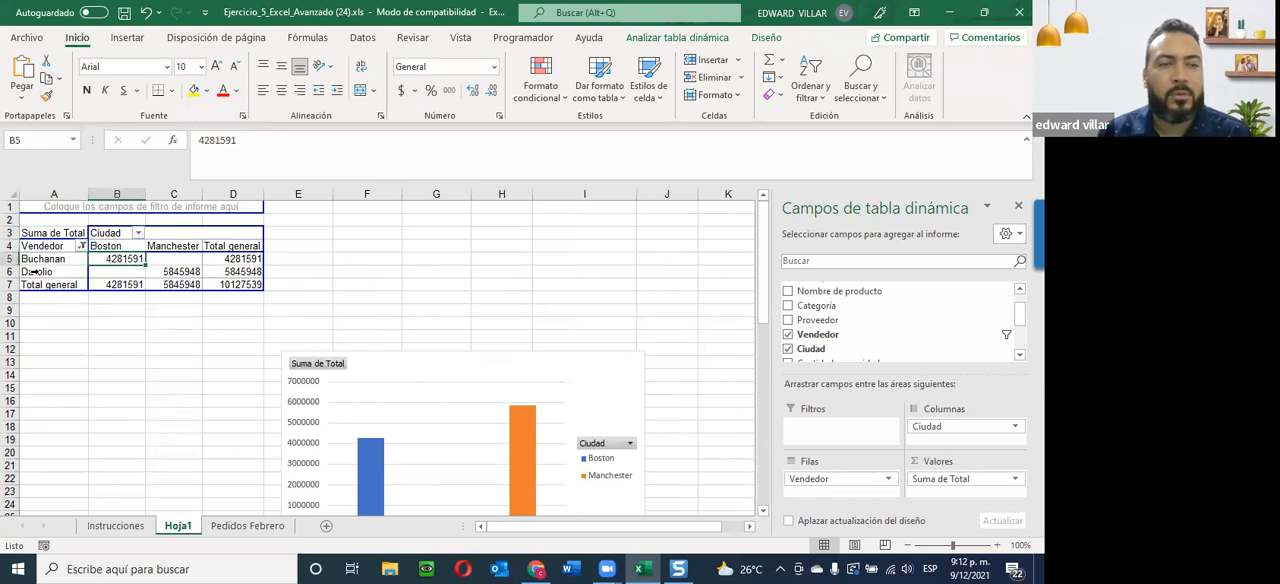
left_click(46, 272)
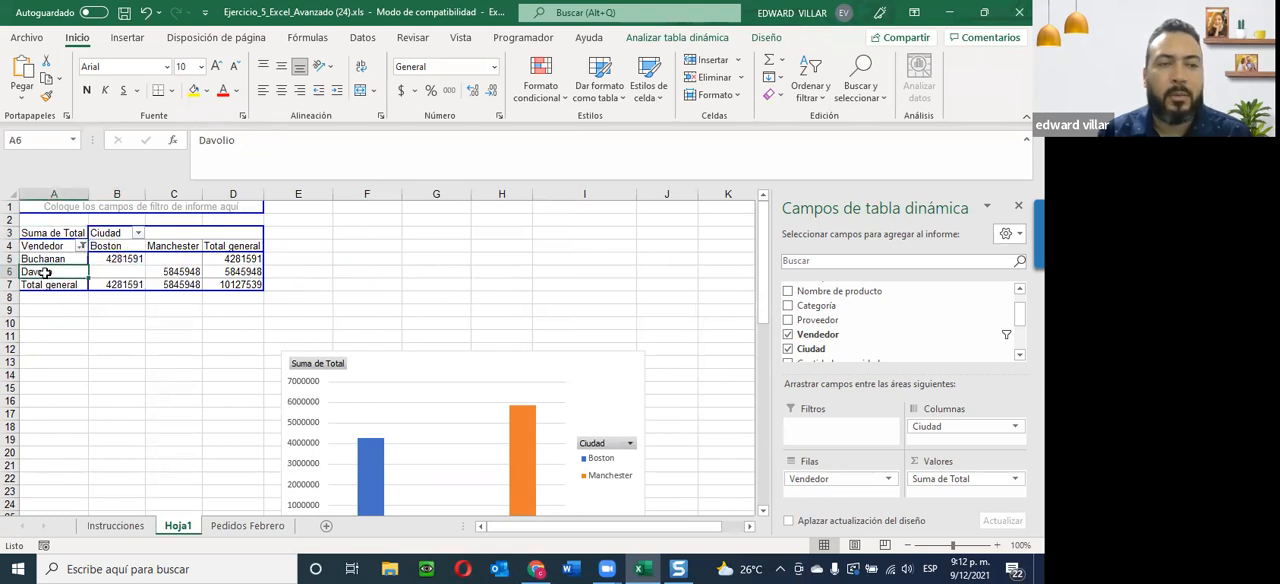
left_click(189, 272)
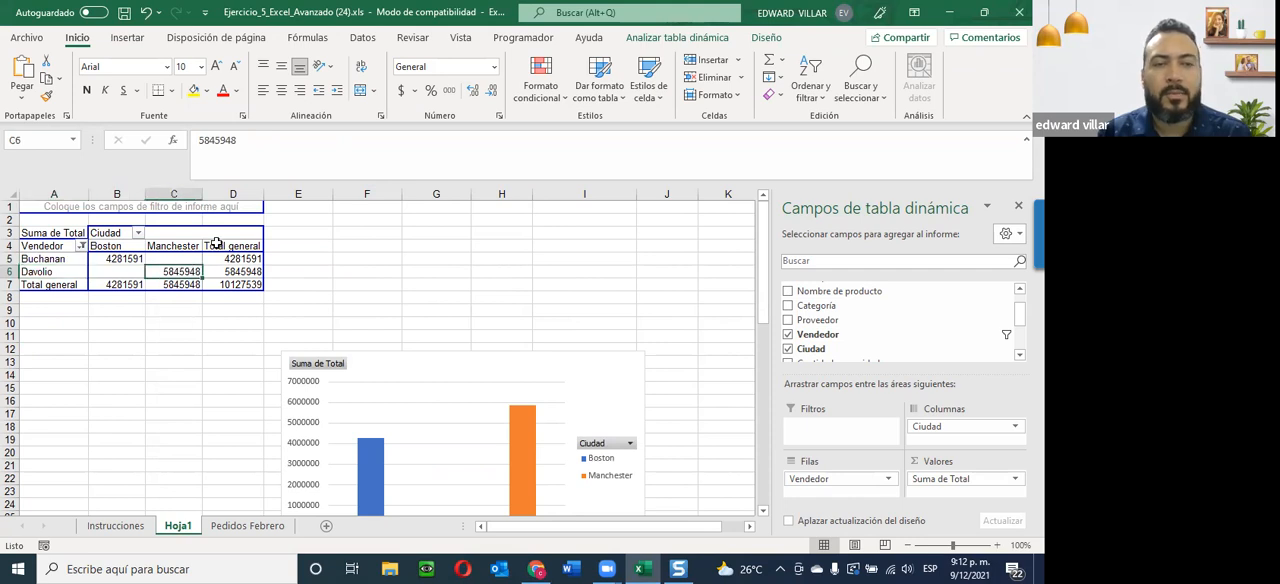
left_click(232, 272)
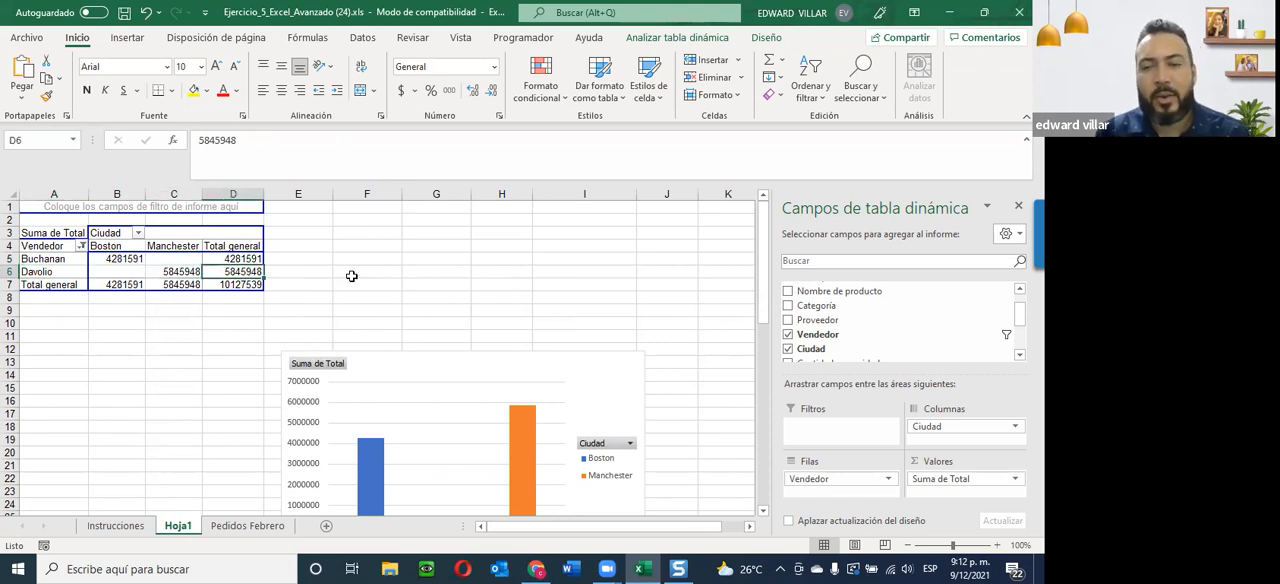
scroll(363, 240, "down", 2)
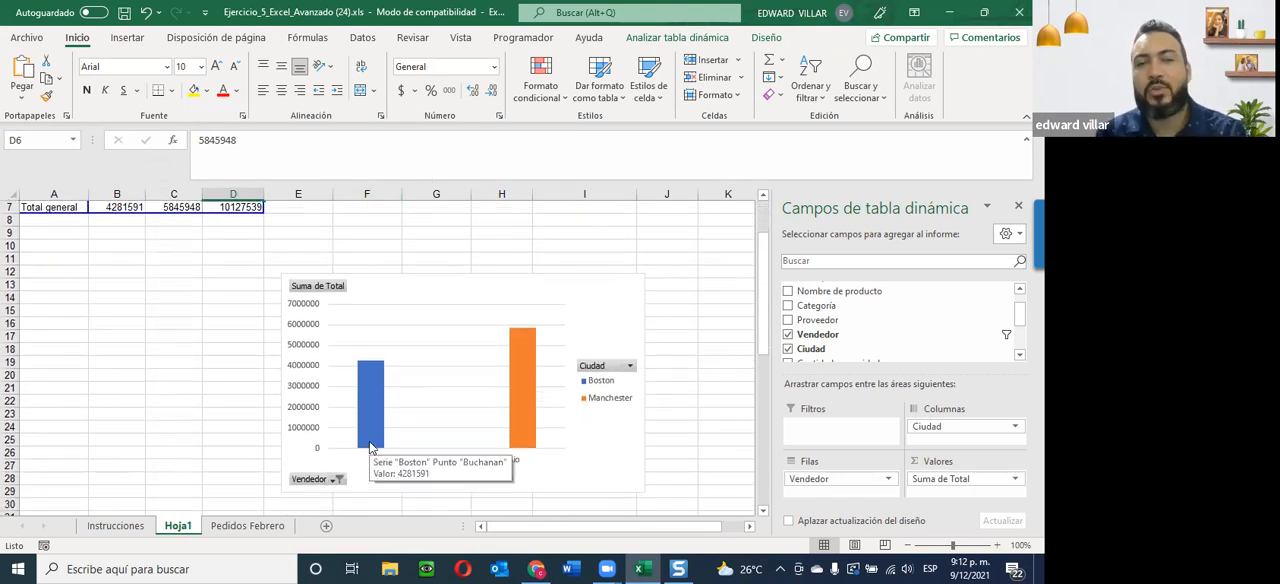
scroll(200, 300, "up", 2)
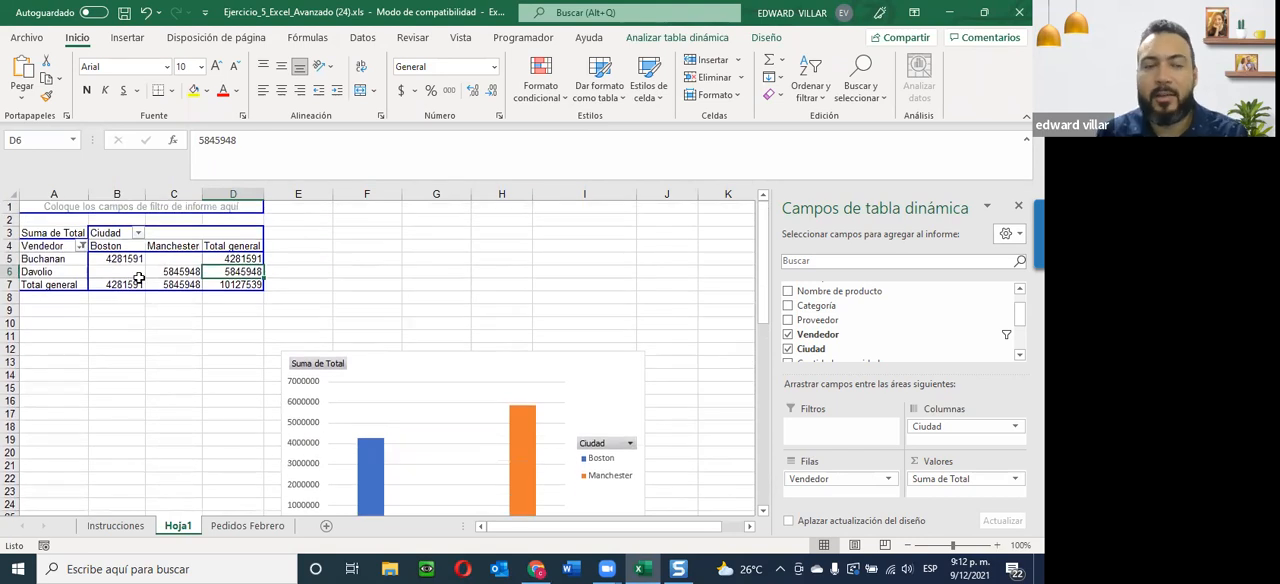
Reselect all salespeople in the pivot chart's Vendedor filter.
scroll(144, 284, "down", 2)
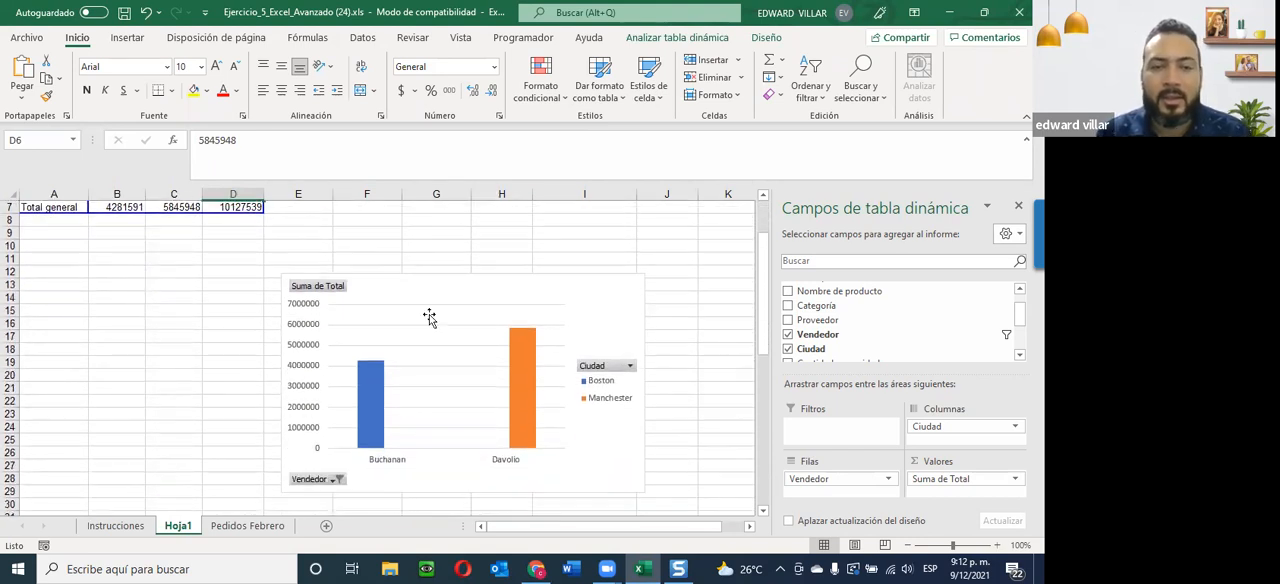
left_click(339, 479)
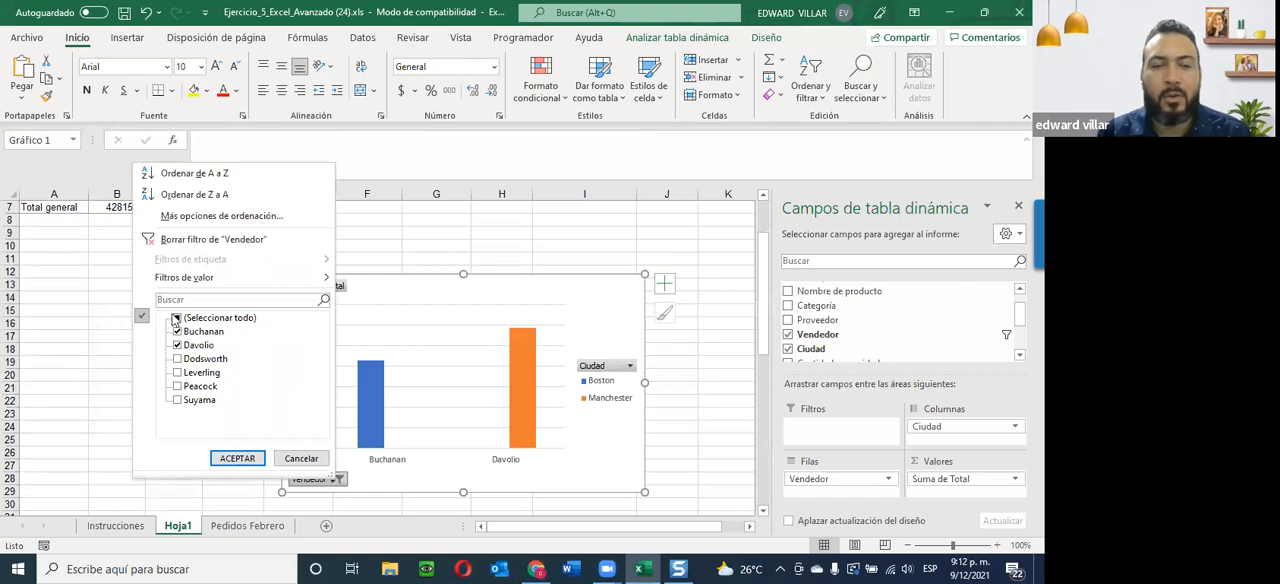
left_click(177, 318)
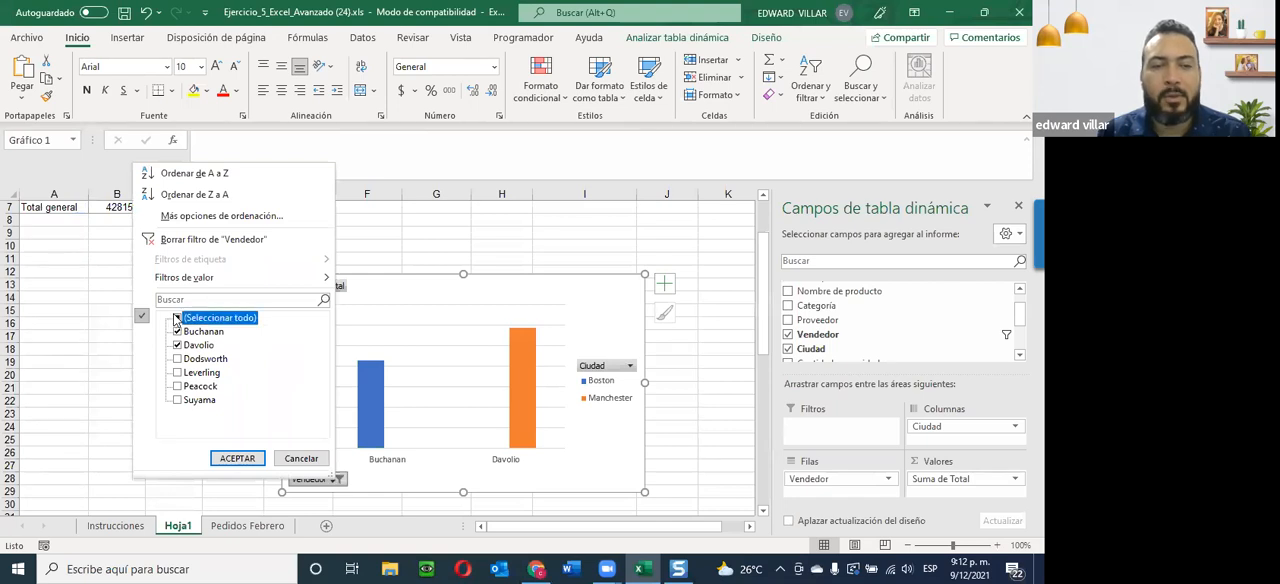
left_click(237, 458)
scroll(459, 440, "up", 2)
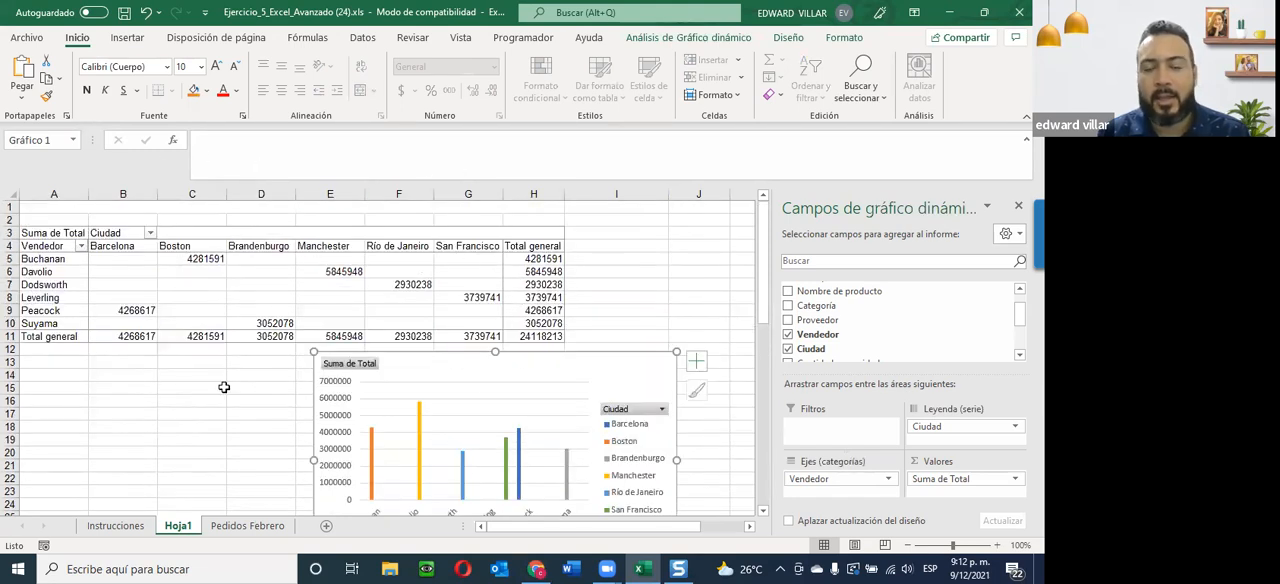
Filter the pivot chart's Ciudad legend to Barcelona and Boston, and compare the filtered chart with its pivot table.
scroll(224, 384, "down", 2)
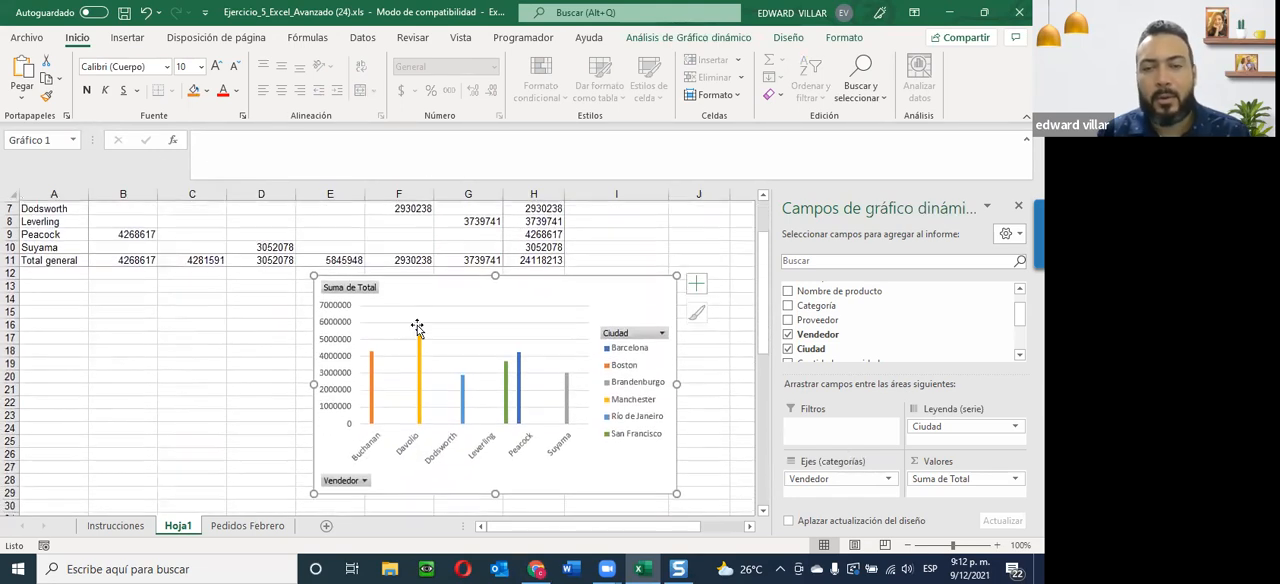
left_click(661, 332)
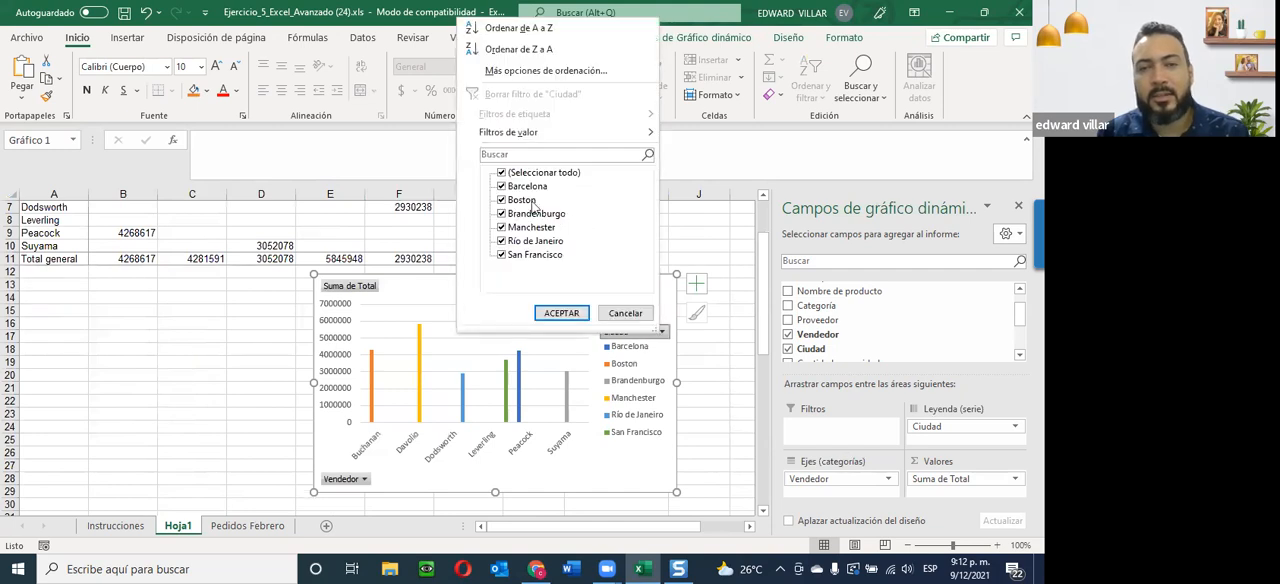
left_click(501, 173)
left_click(501, 186)
left_click(501, 200)
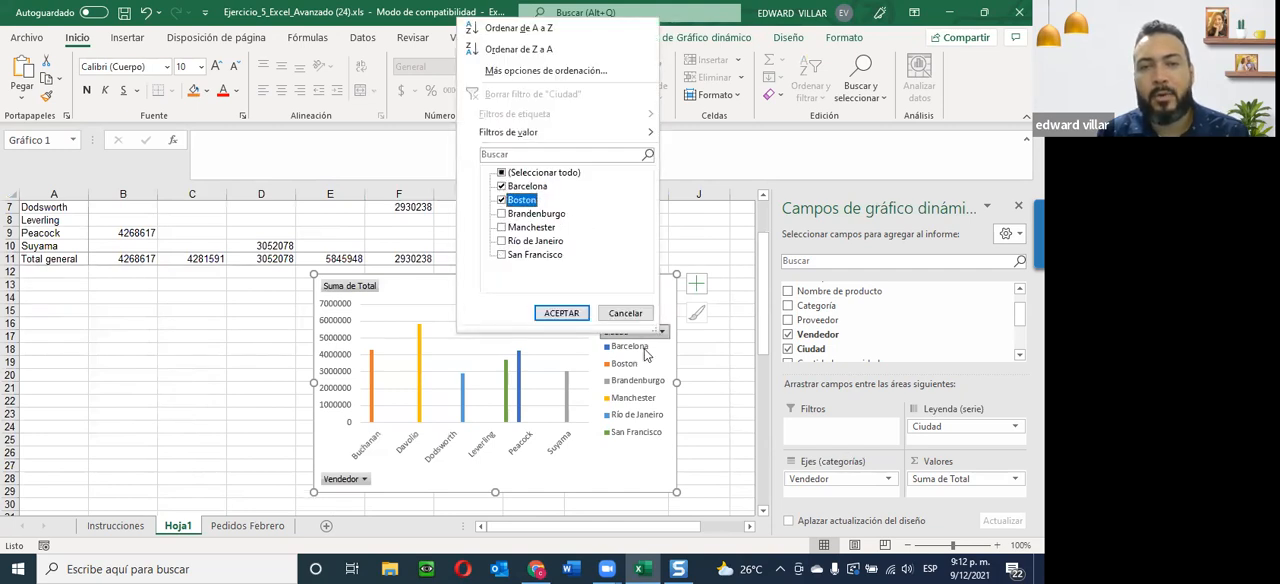
left_click(563, 314)
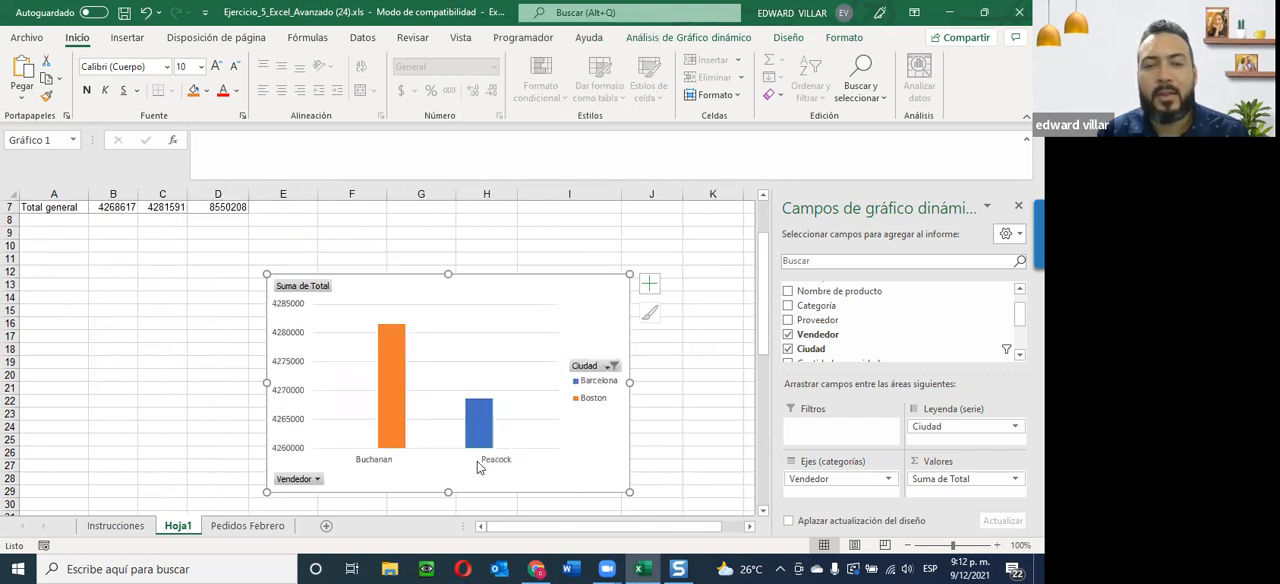
scroll(410, 475, "up", 2)
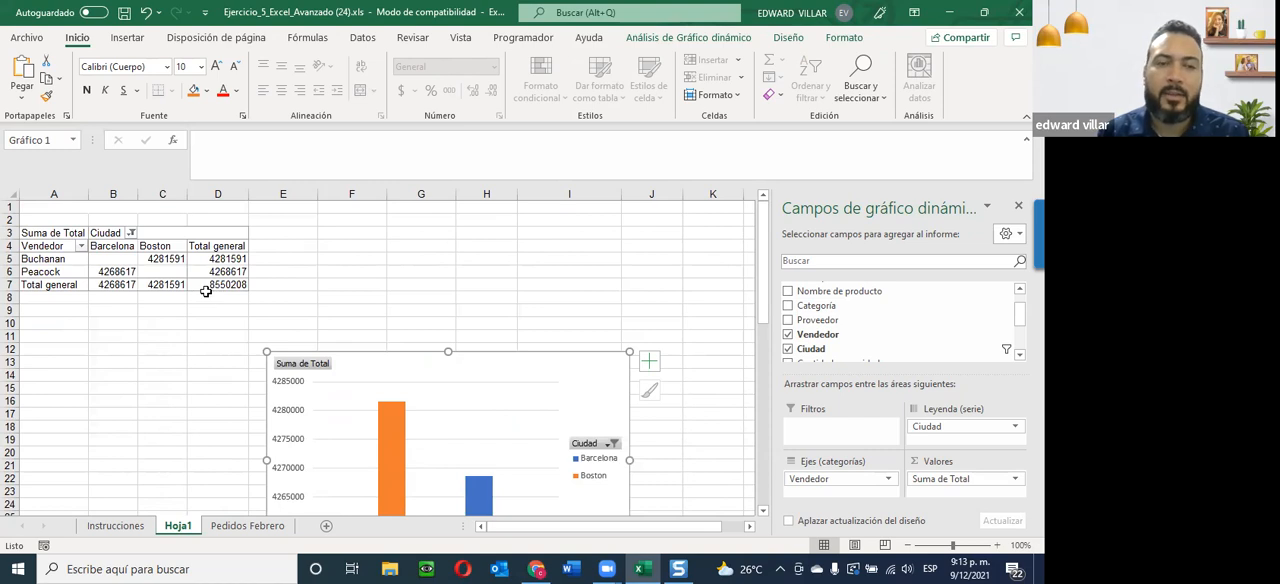
scroll(430, 390, "down", 2)
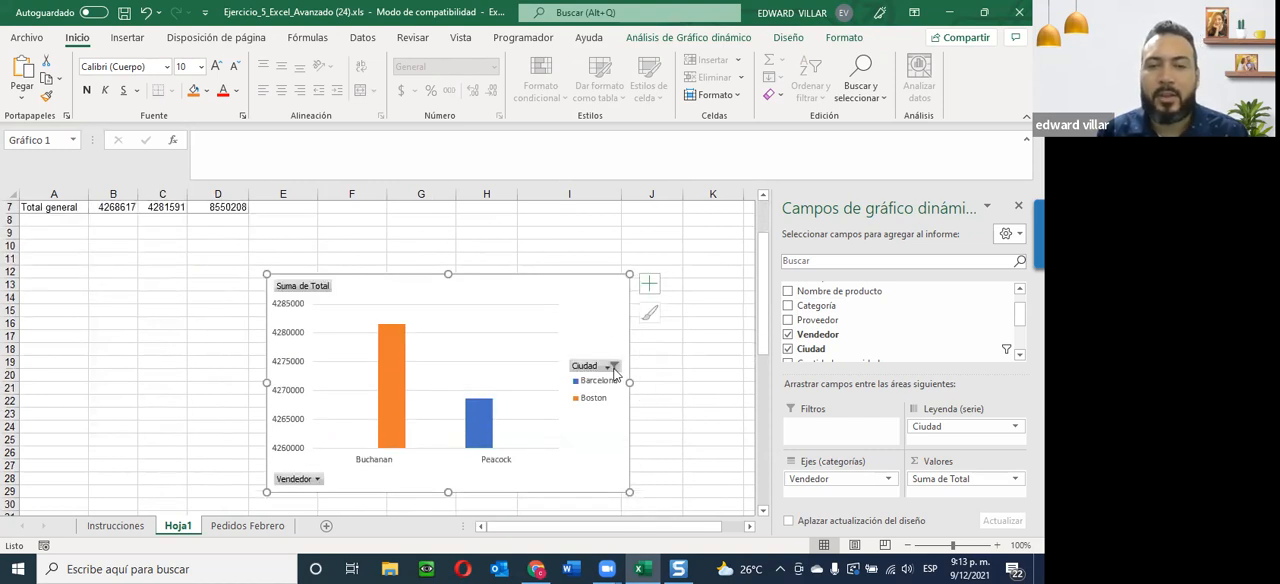
Reselect all cities in the pivot chart's Ciudad filter.
left_click(613, 367)
left_click(463, 206)
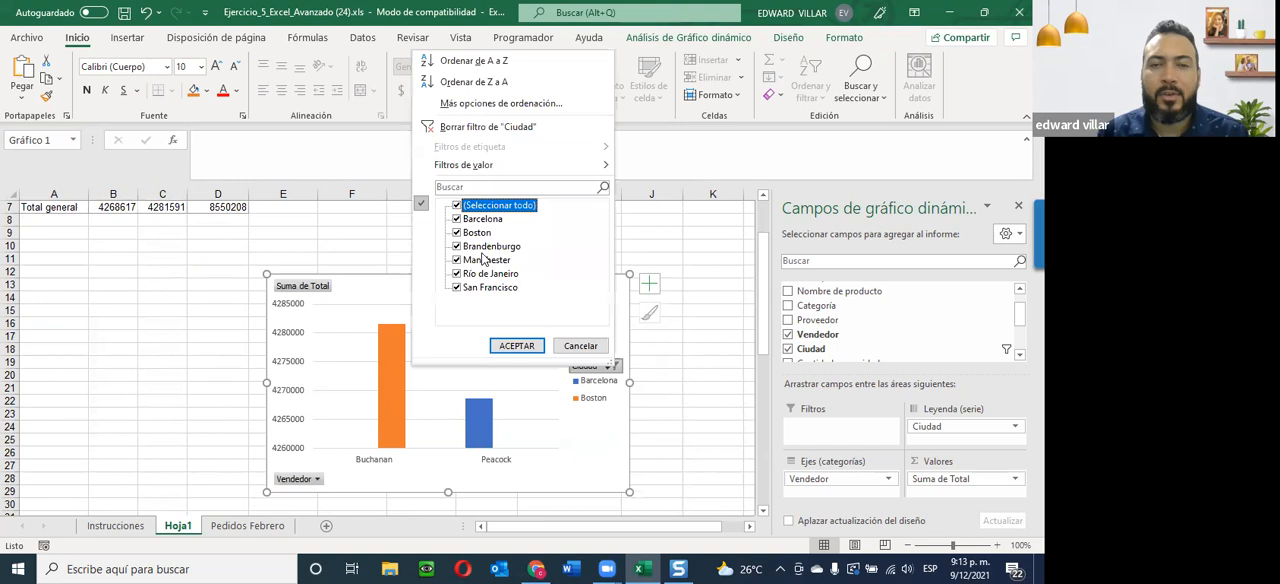
left_click(514, 345)
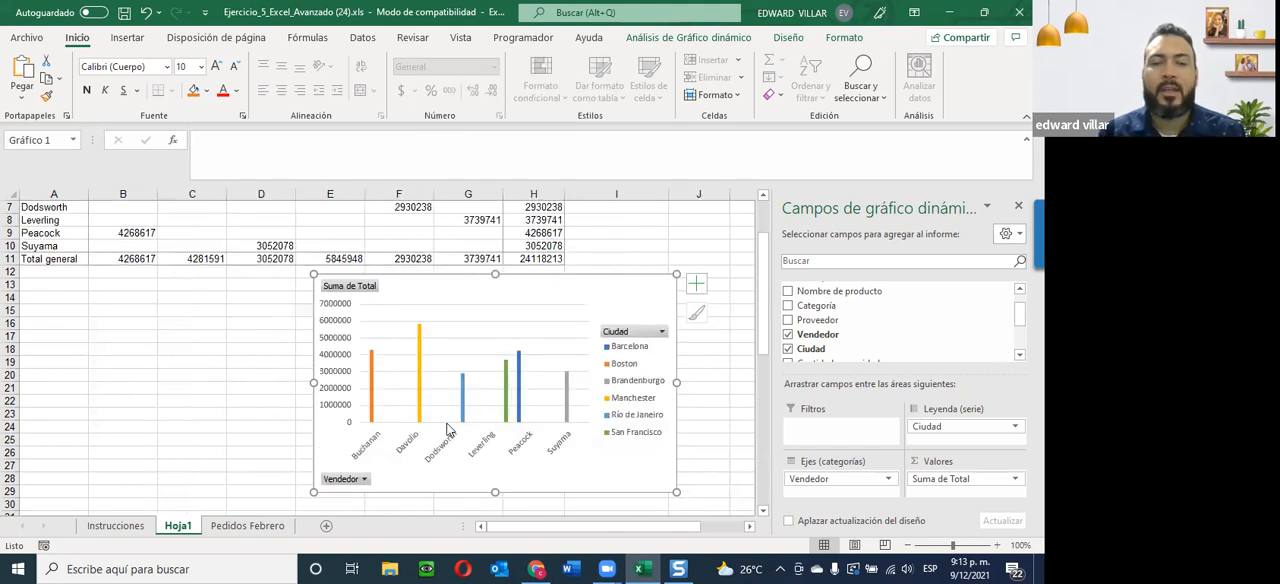
Check the exercise instructions in Snagit Editor, and apply the $ Español (República Dominicana) accounting format to pivot values B5:H11 in Excel.
scroll(443, 428, "up", 2)
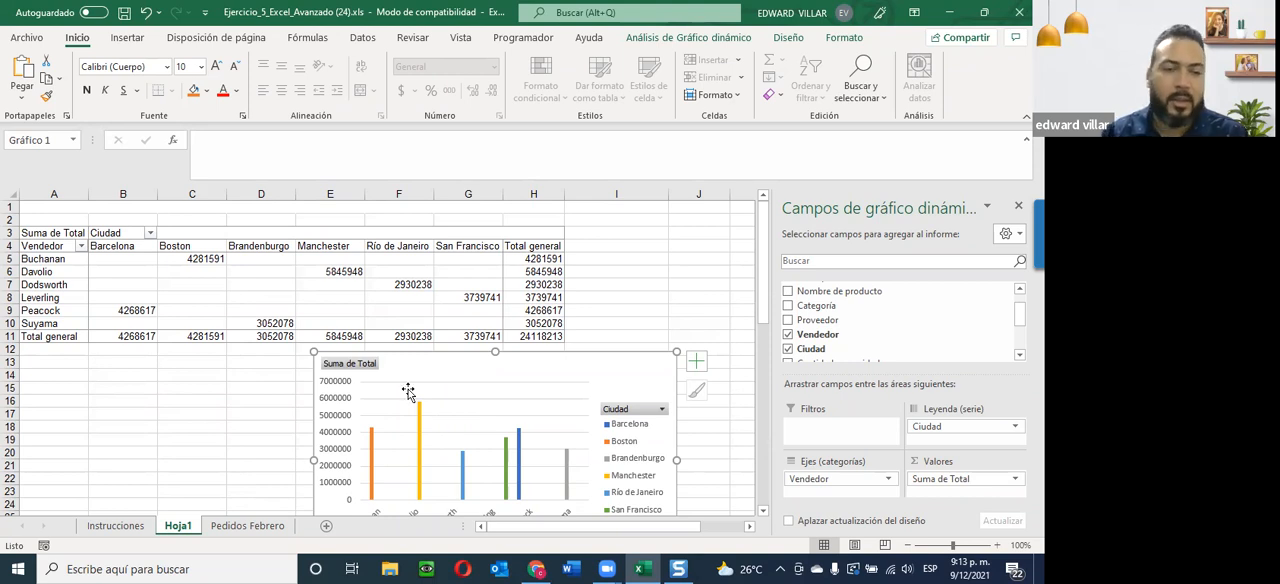
left_click(678, 568)
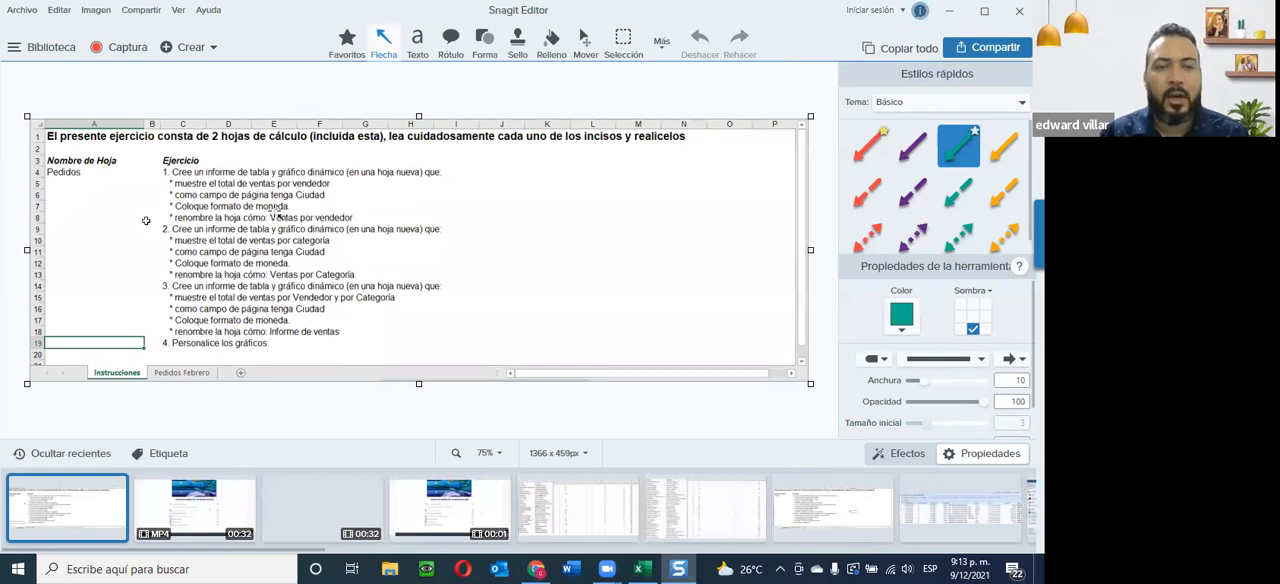
left_click(949, 11)
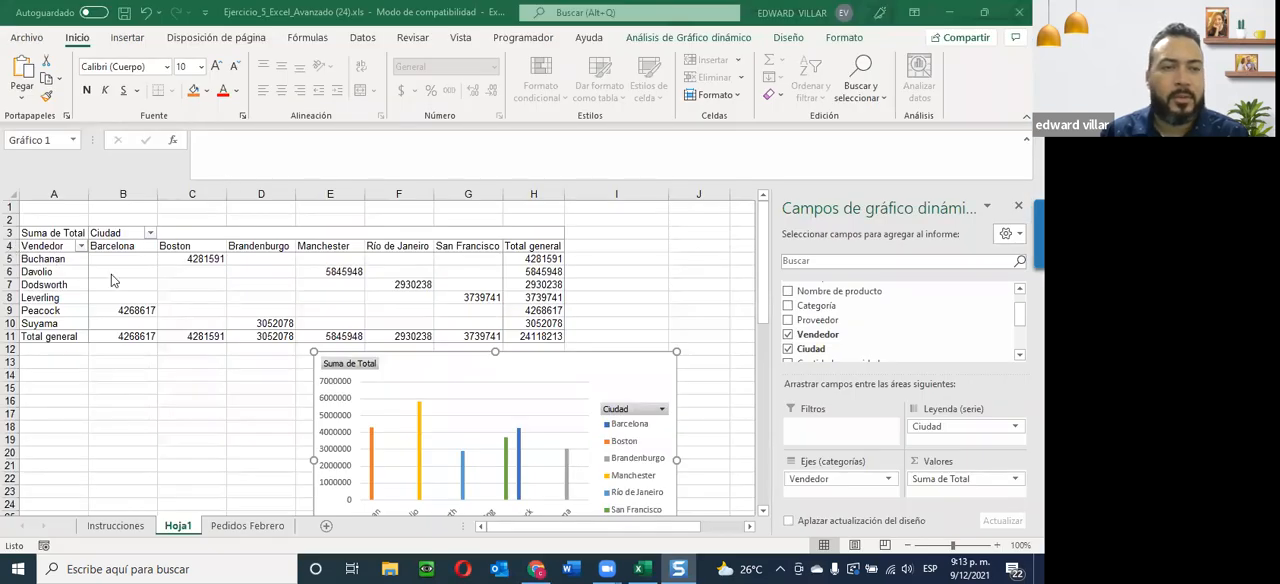
left_click_drag(116, 258, 536, 337)
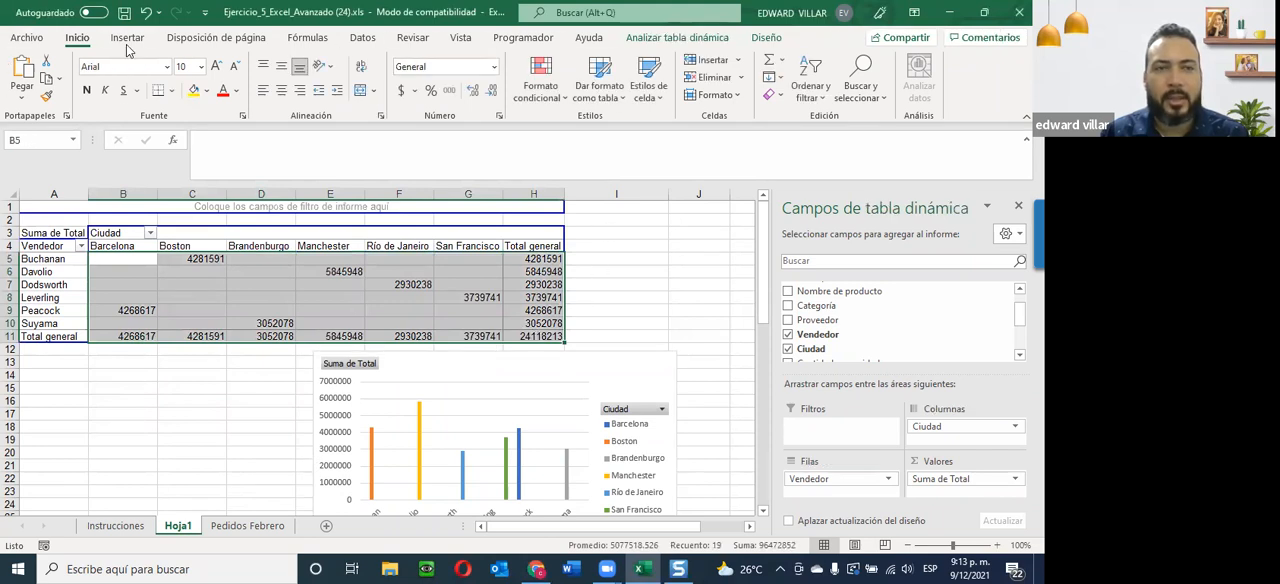
left_click(414, 90)
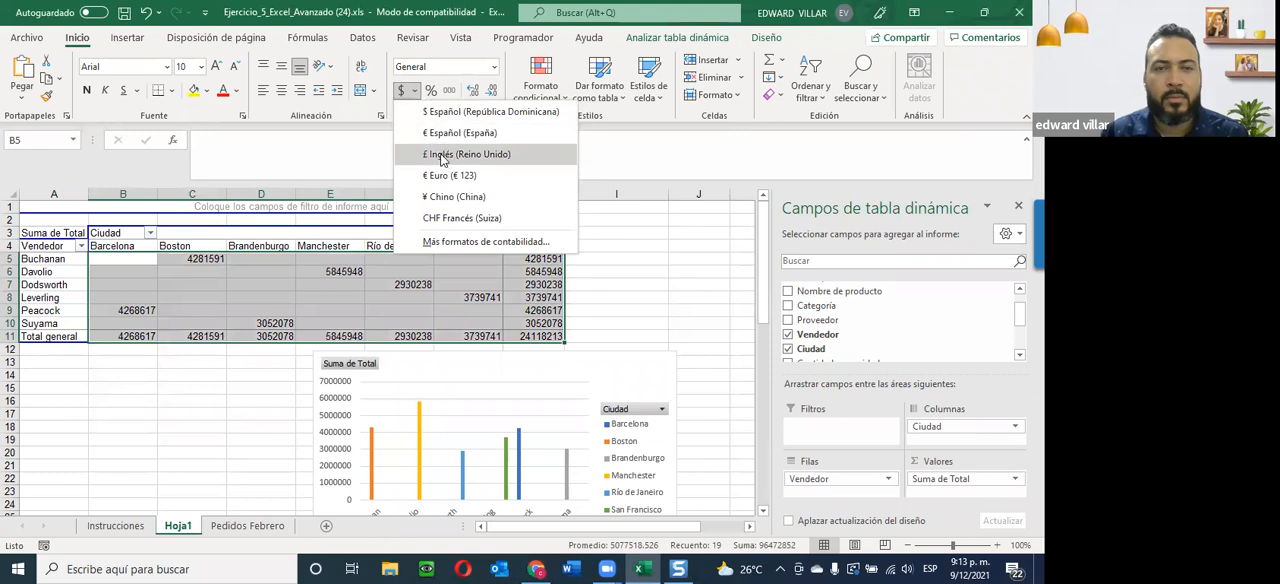
left_click(454, 113)
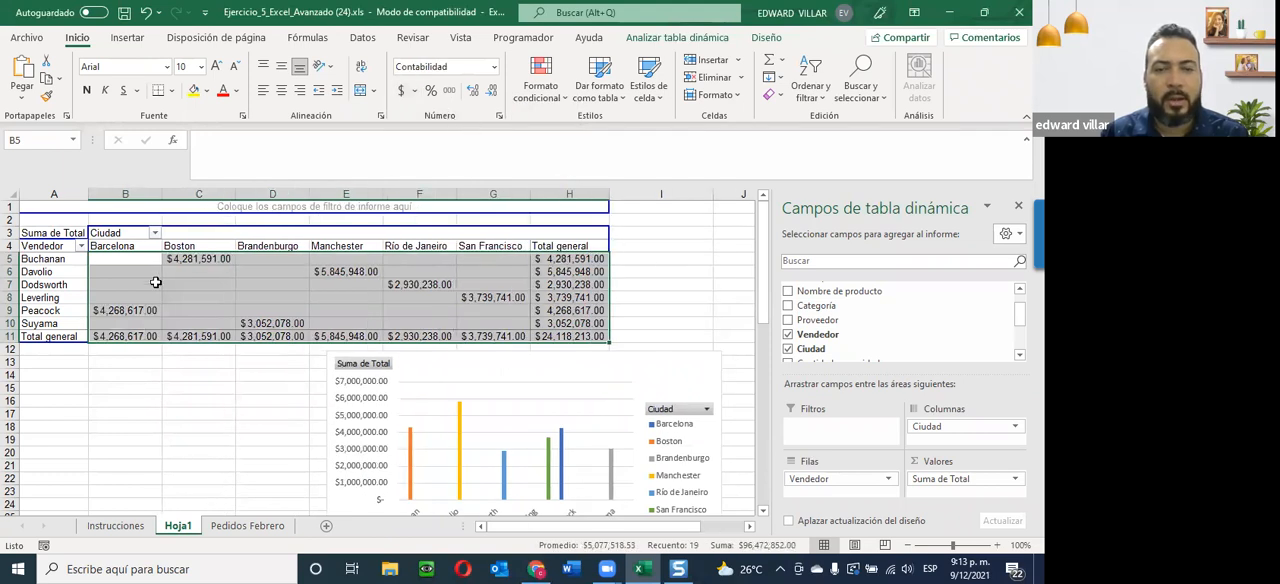
Rename the Hoja1 sheet as "Ventas por Vendedor.".
scroll(274, 349, "down", 3)
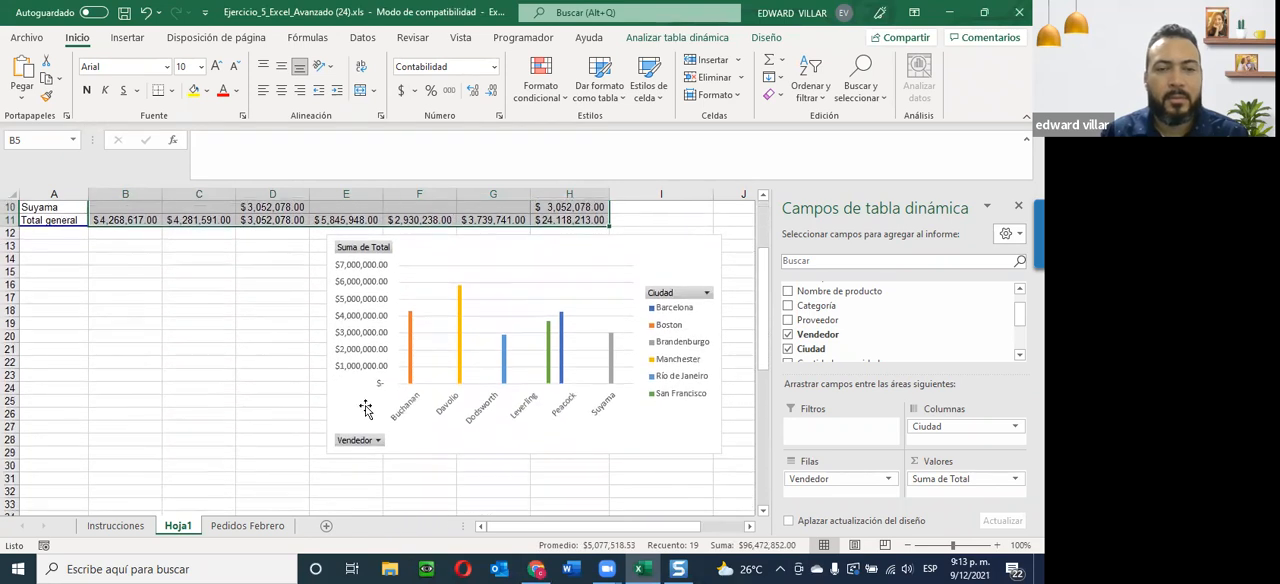
right_click(177, 527)
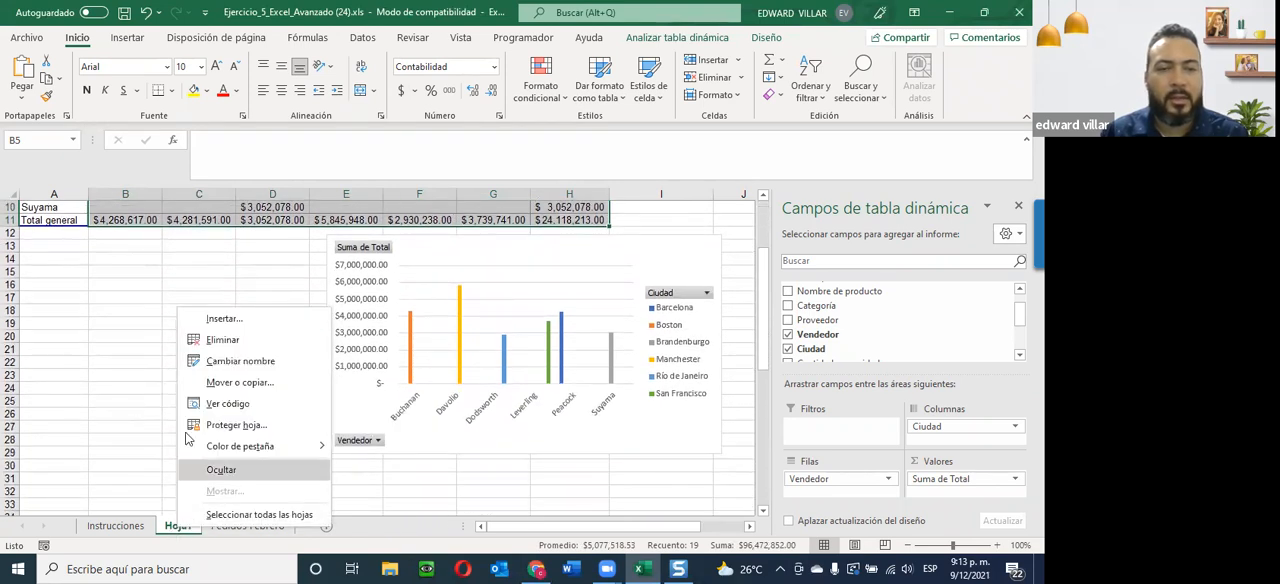
left_click(240, 361)
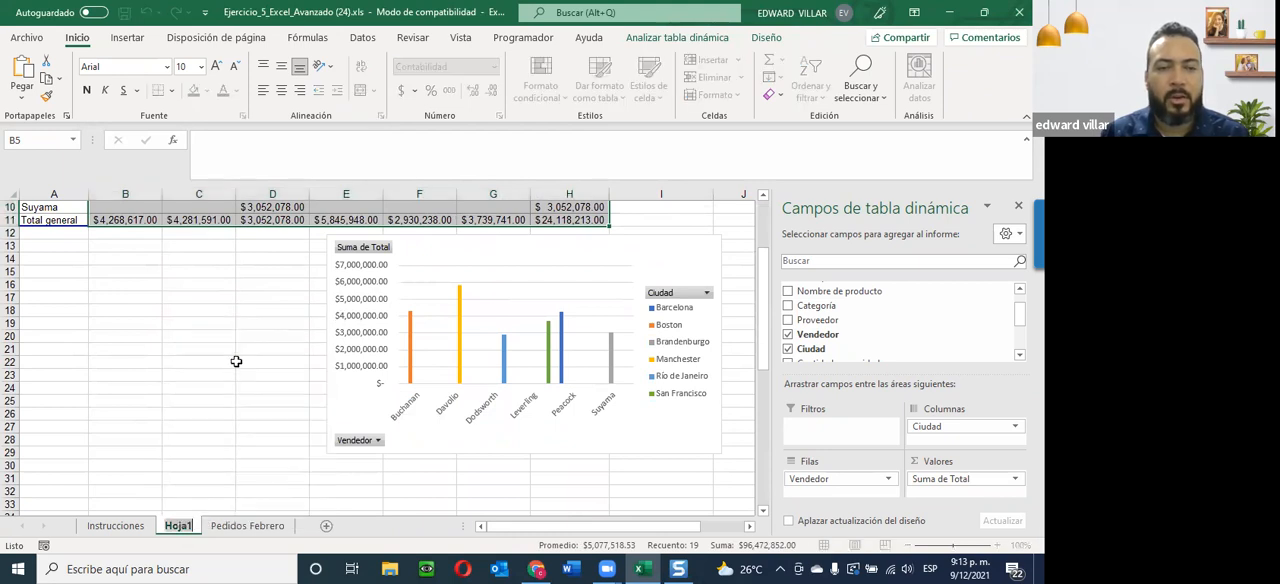
type("Vent")
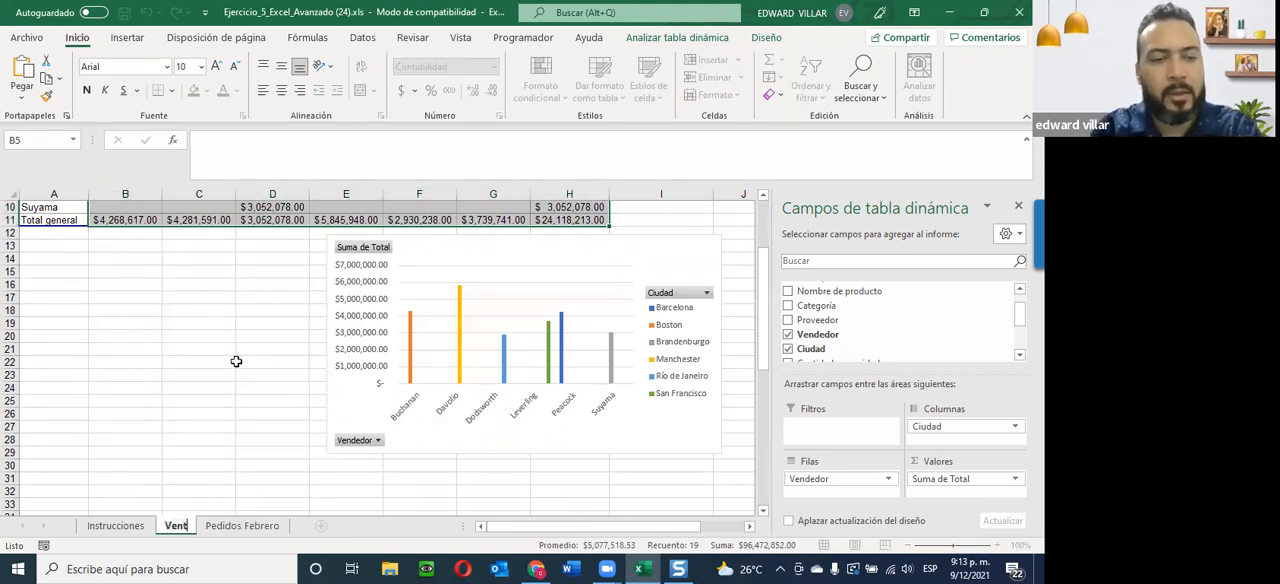
type("as por")
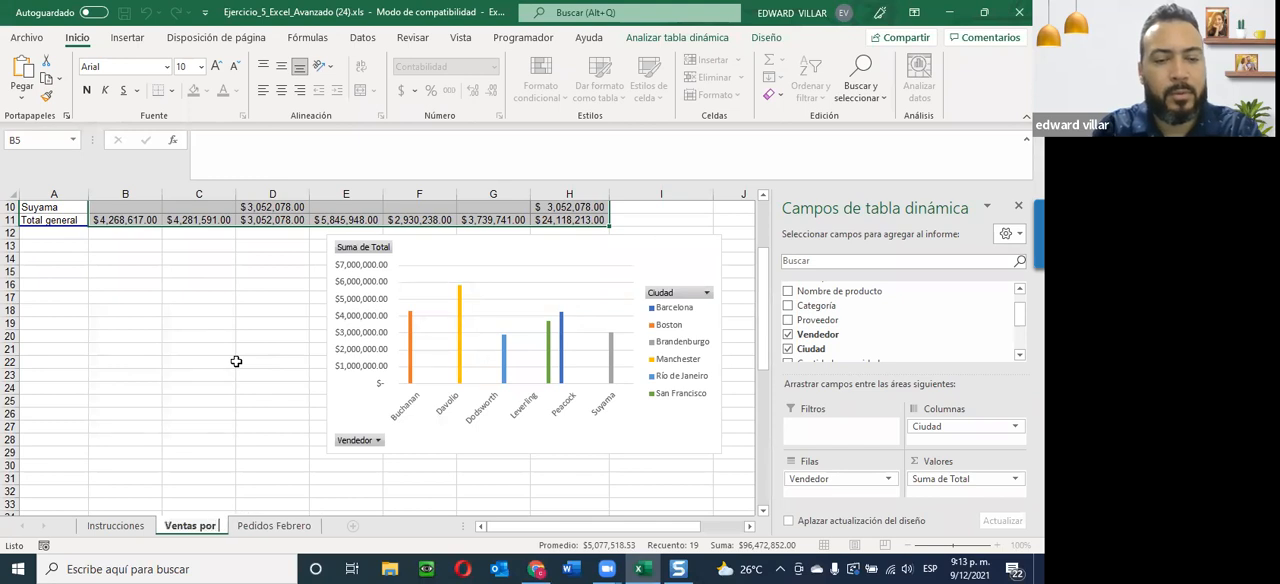
type(" Vendedor.")
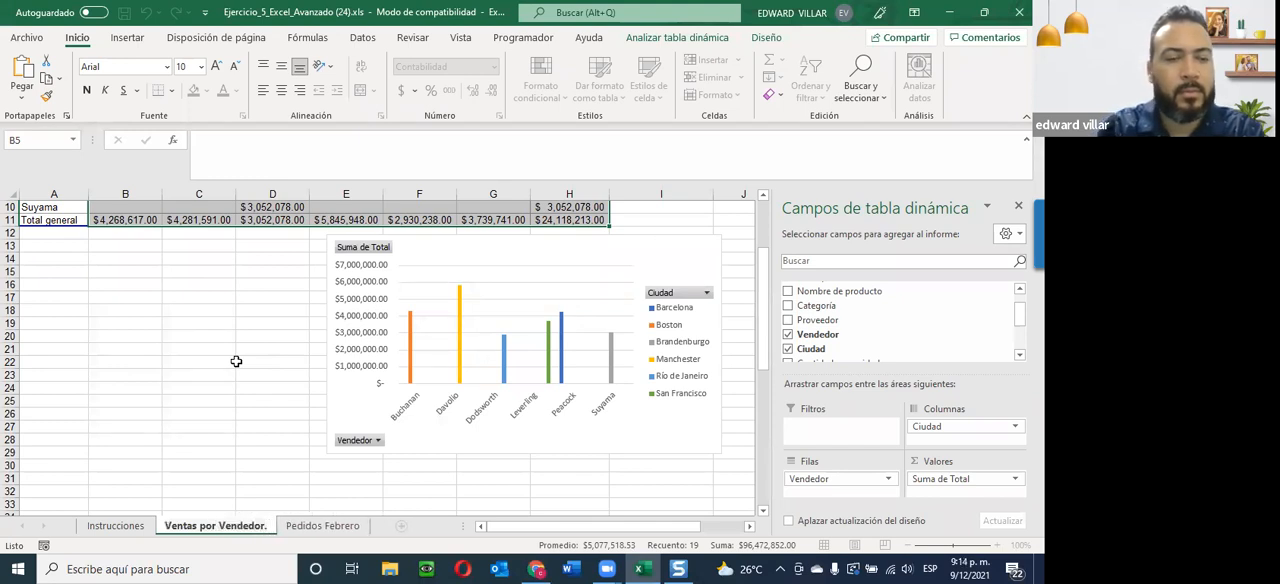
key("Return")
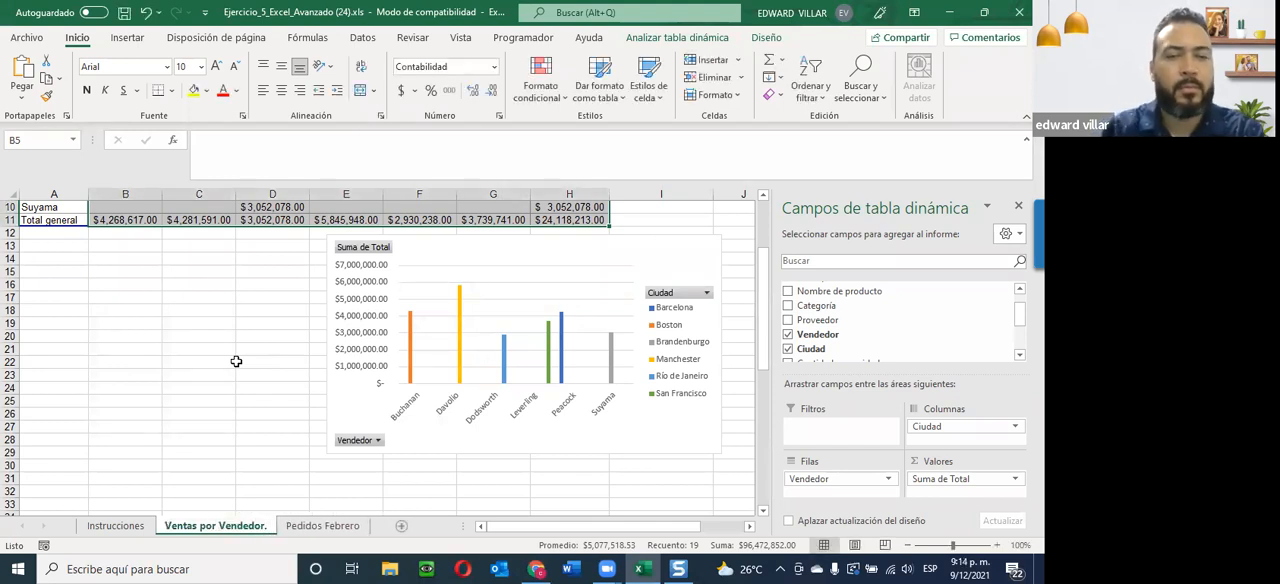
scroll(181, 318, "up", 3)
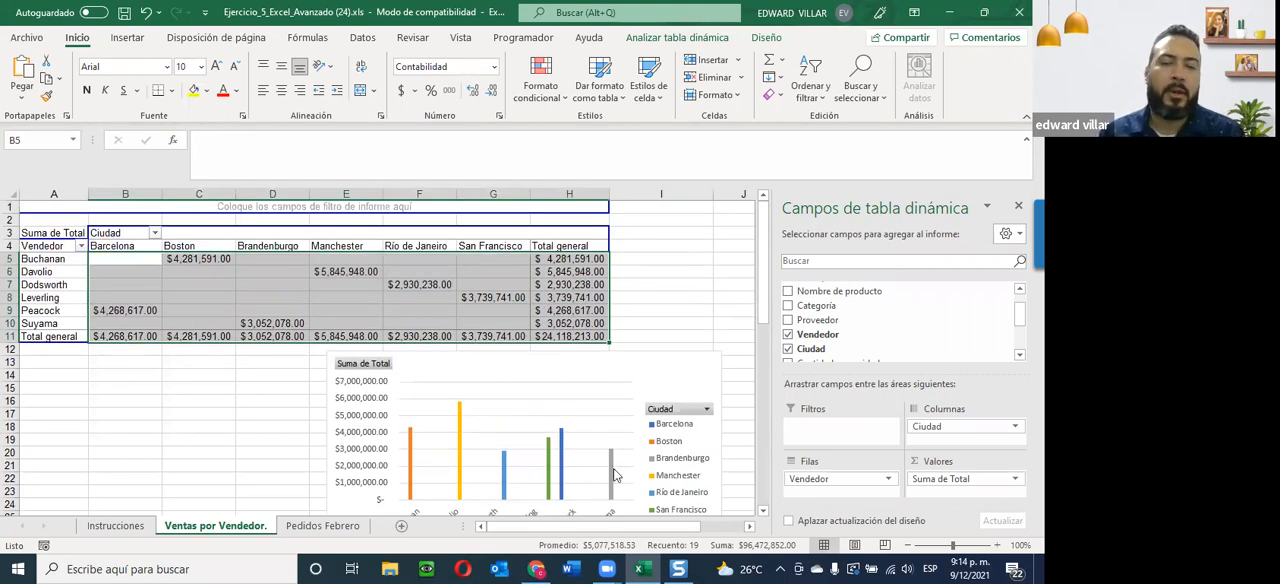
Review the second exercise's instructions in Snagit Editor, and create a pivot chart and table from Pedidos Febrero in Excel on a new worksheet.
left_click(678, 568)
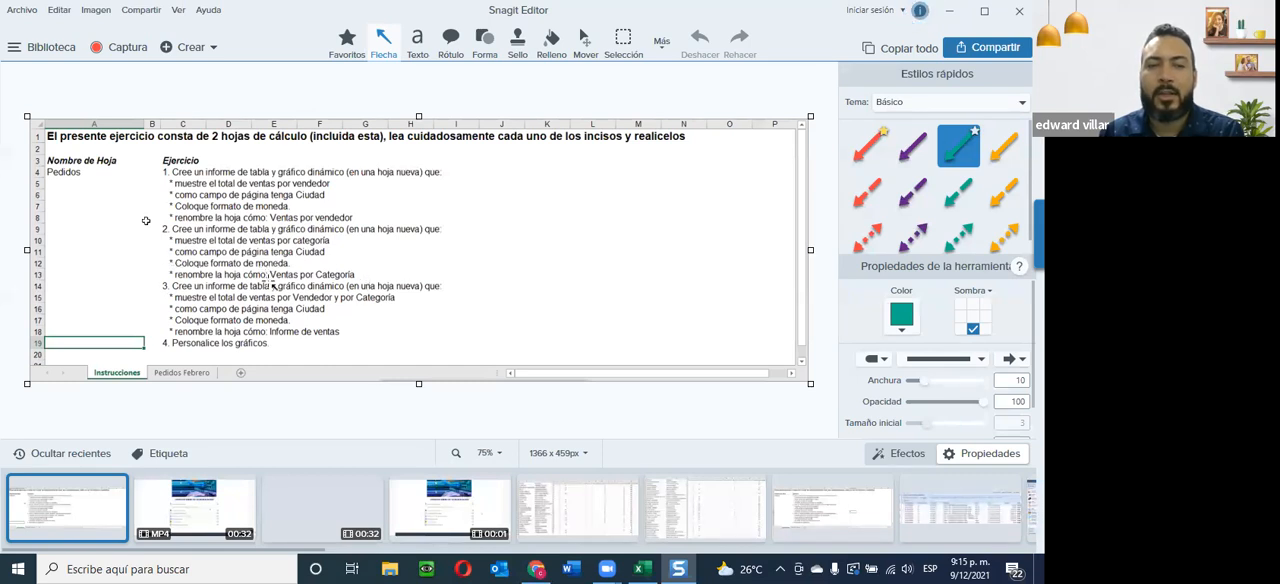
left_click(949, 12)
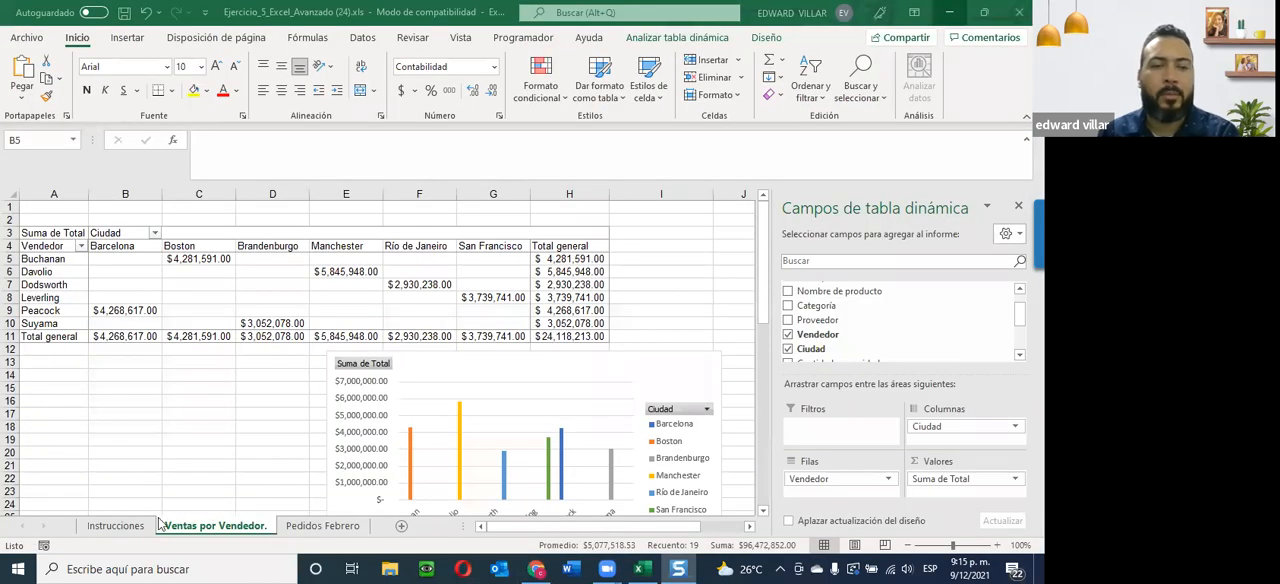
left_click(305, 526)
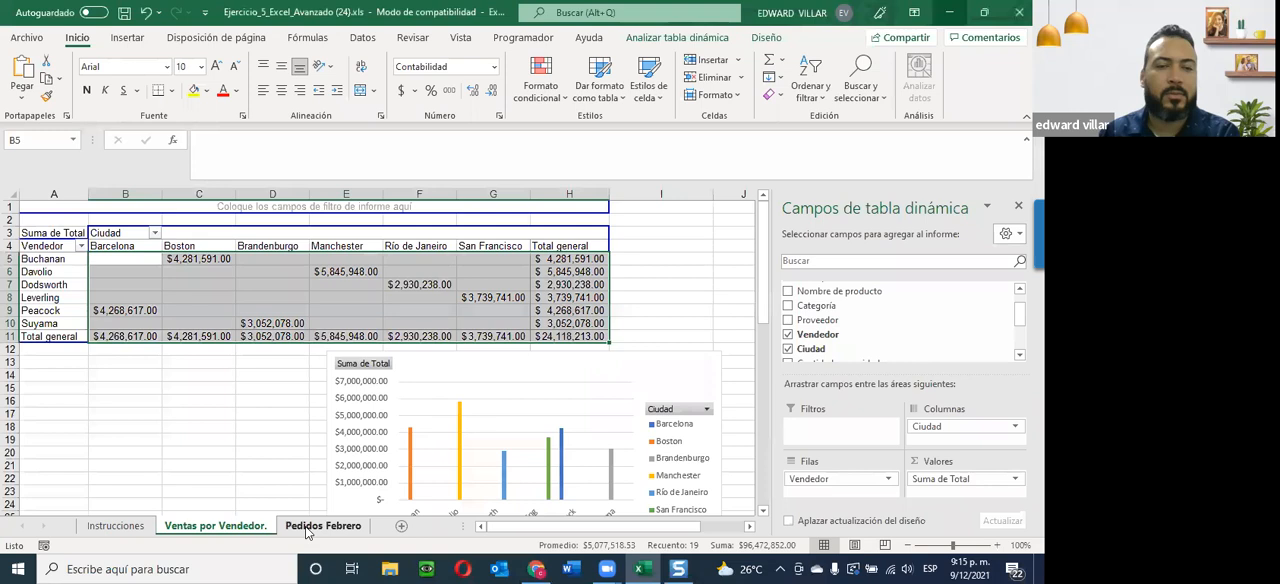
left_click(128, 38)
left_click(448, 94)
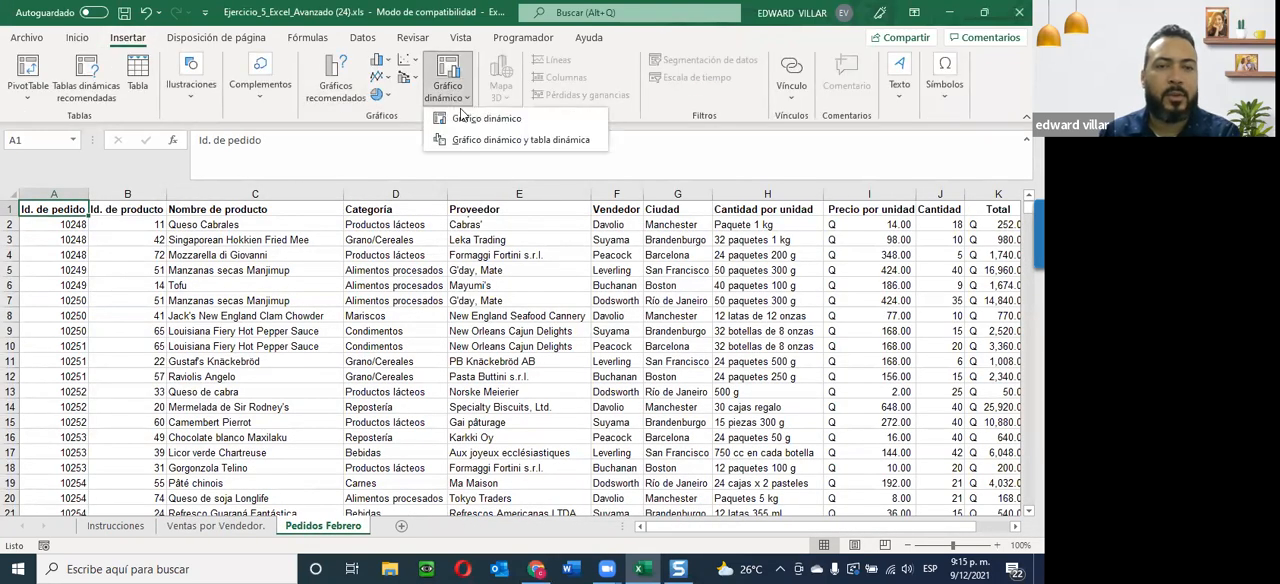
left_click(463, 142)
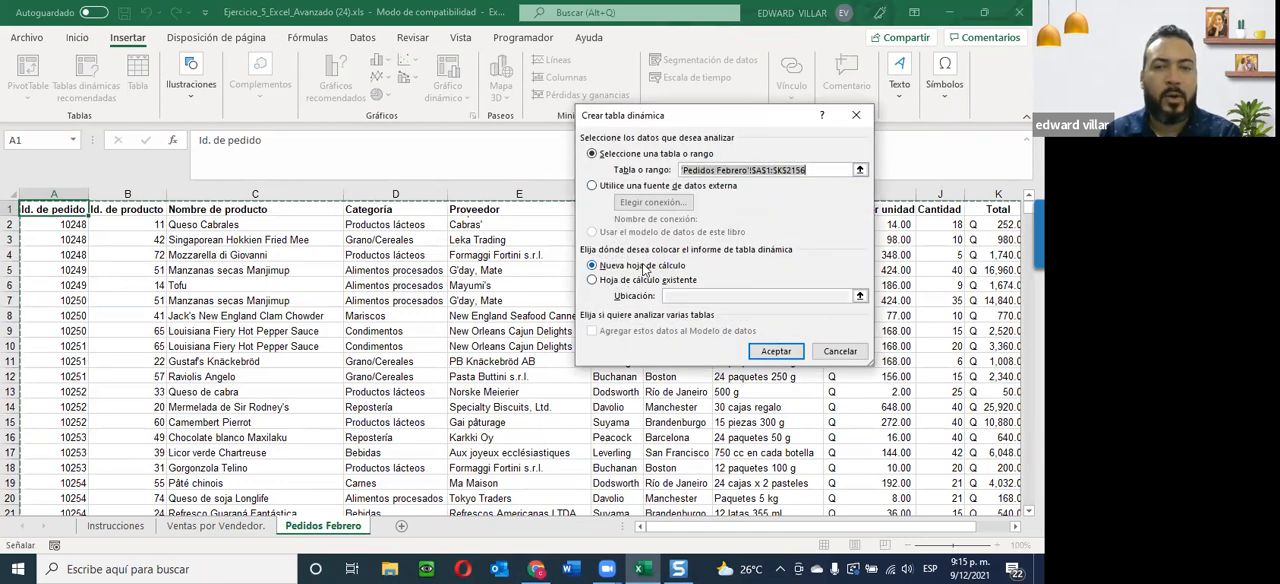
left_click(776, 352)
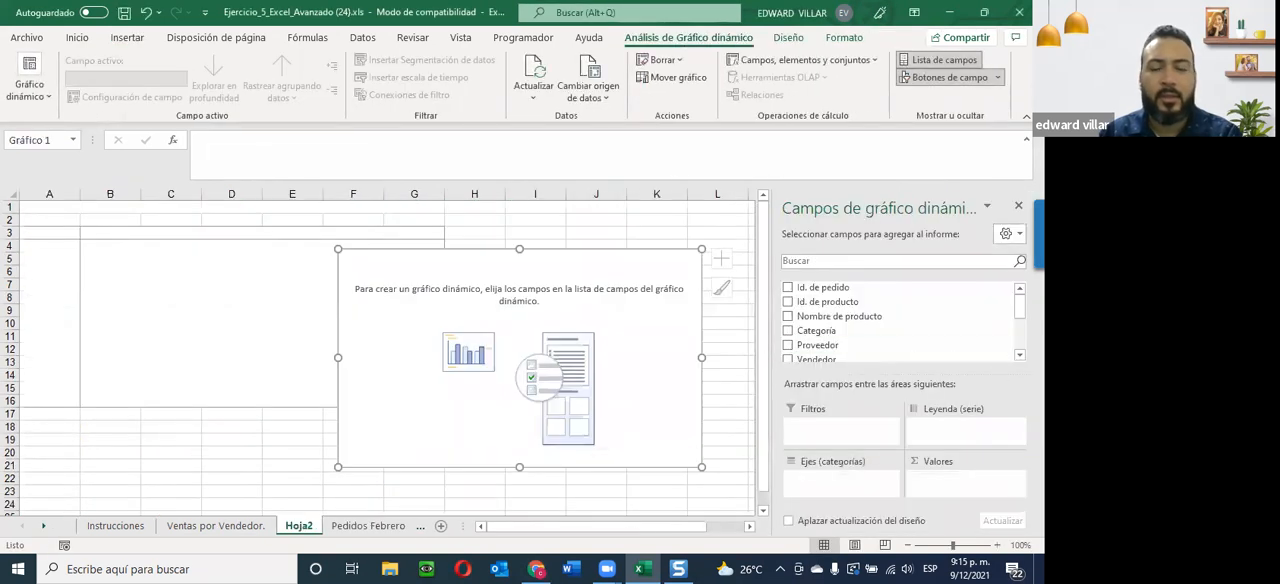
Add Total as the summed value and Categoría as the axis field of the new pivot chart.
scroll(847, 336, "down", 3)
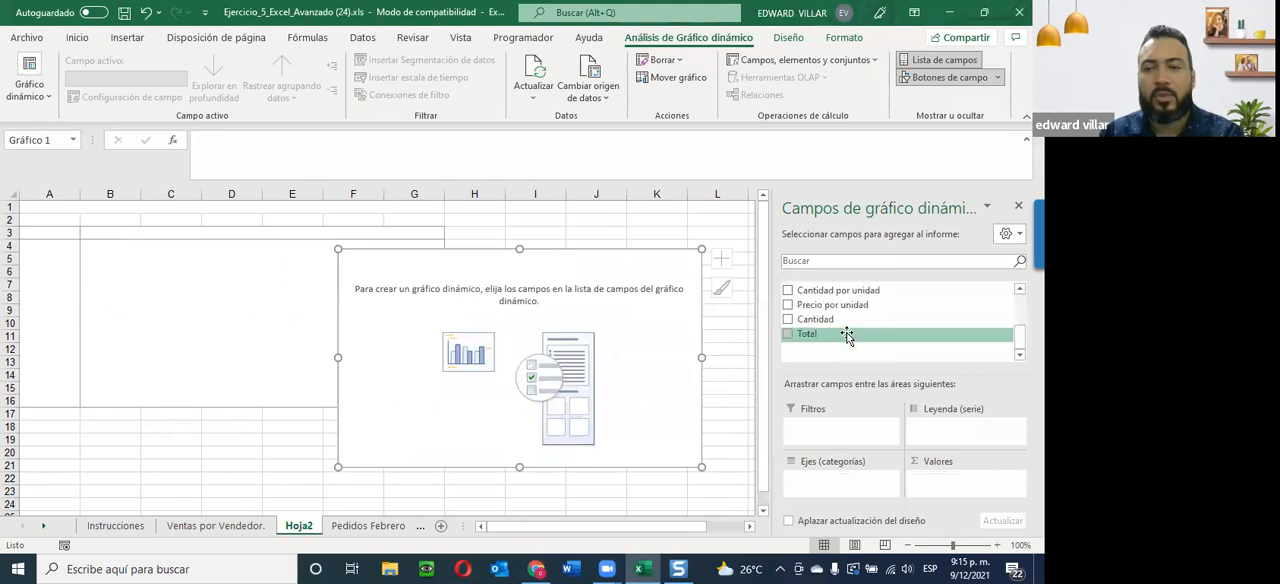
left_click(796, 335)
scroll(798, 355, "up", 3)
left_click(788, 330)
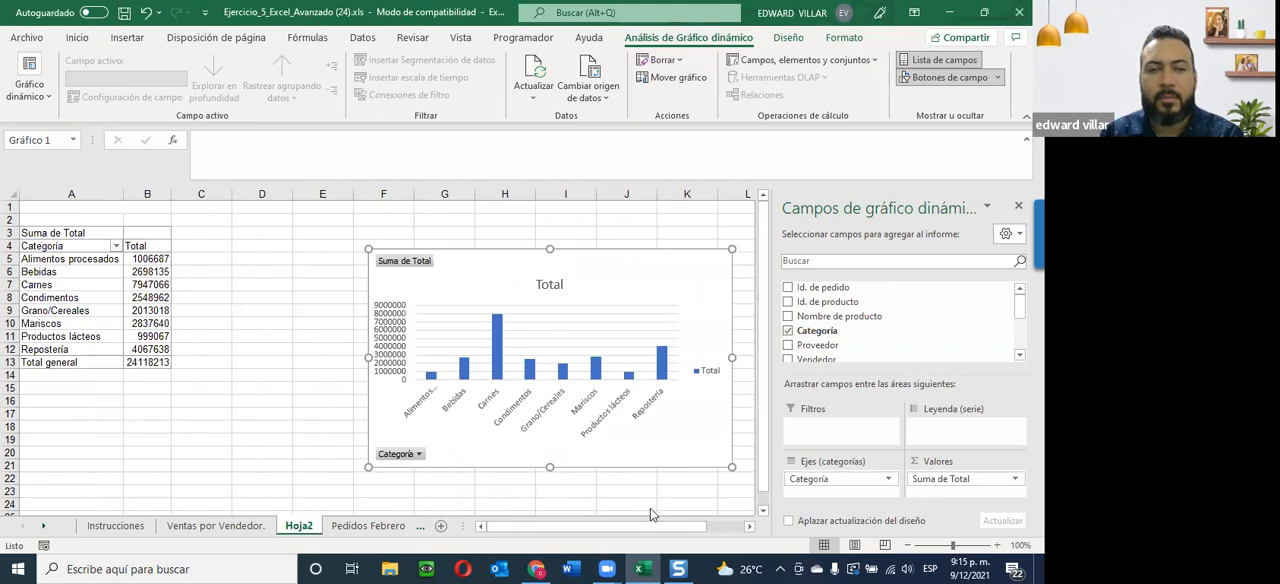
Check the instructions in Snagit Editor, and add Ciudad to the pivot chart in Excel as the legend series.
key("alt+Tab")
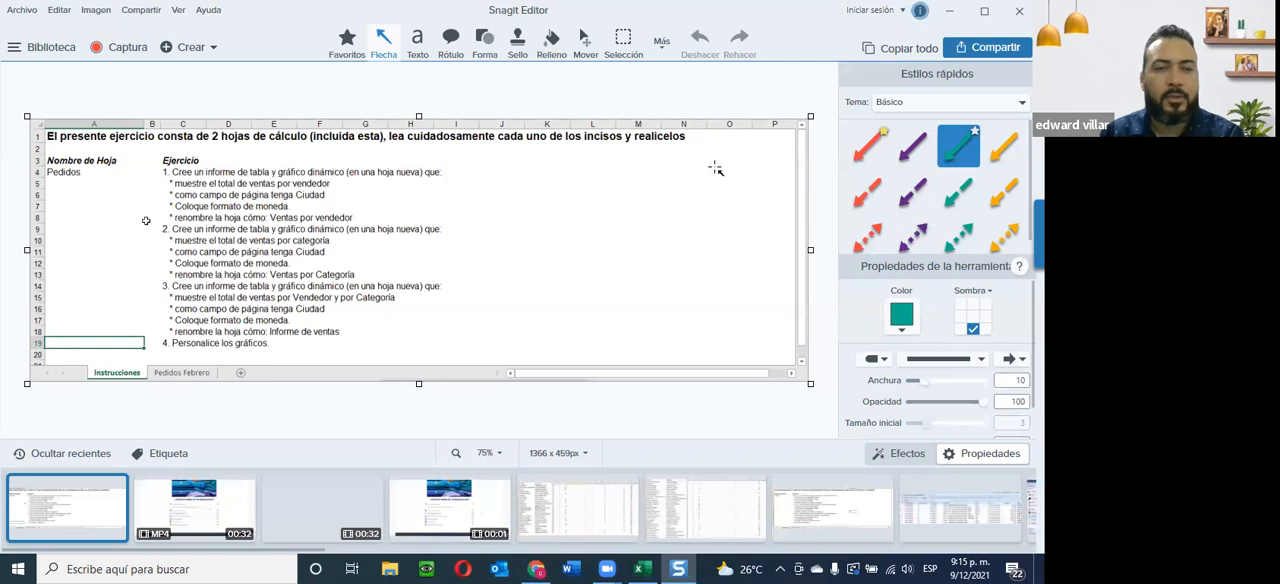
key("alt+Tab")
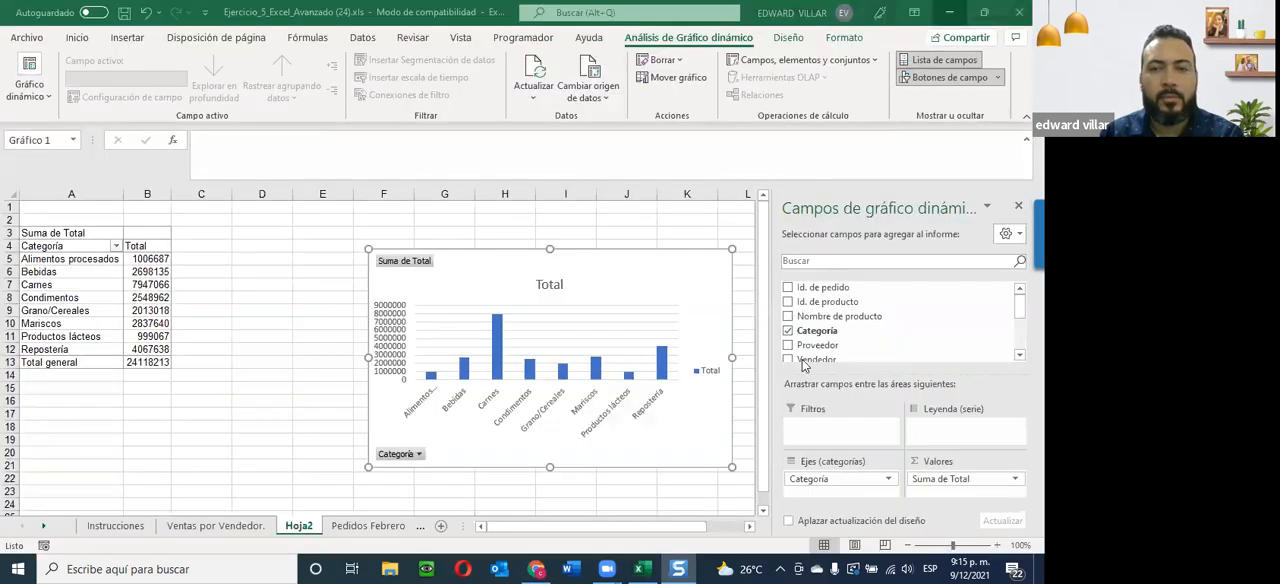
scroll(800, 360, "down", 1)
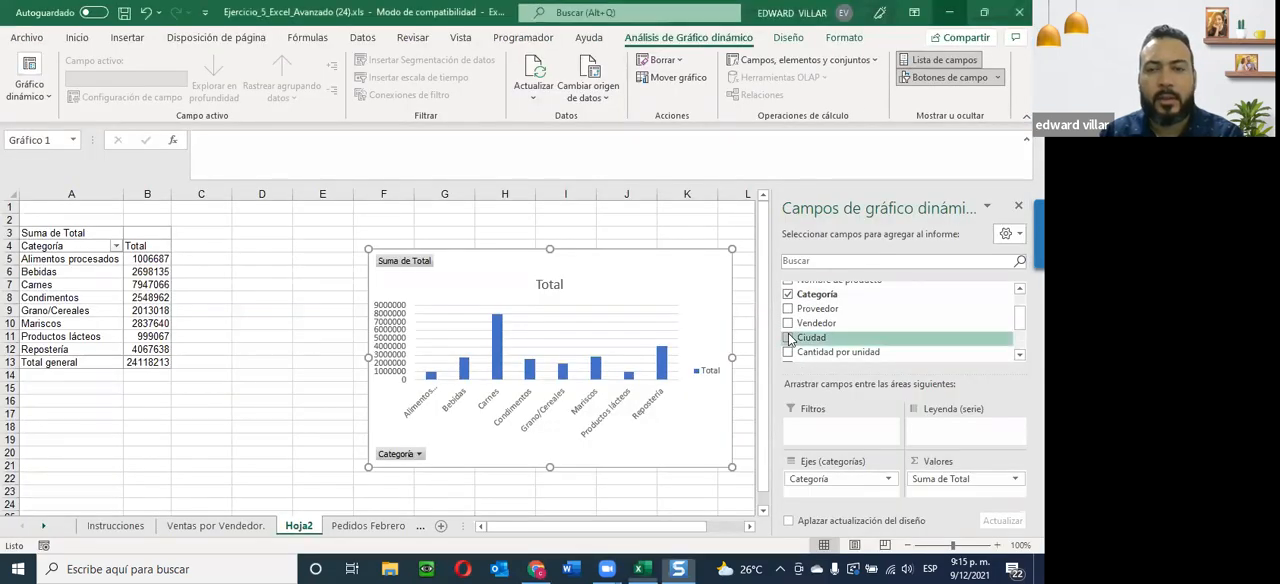
left_click(789, 338)
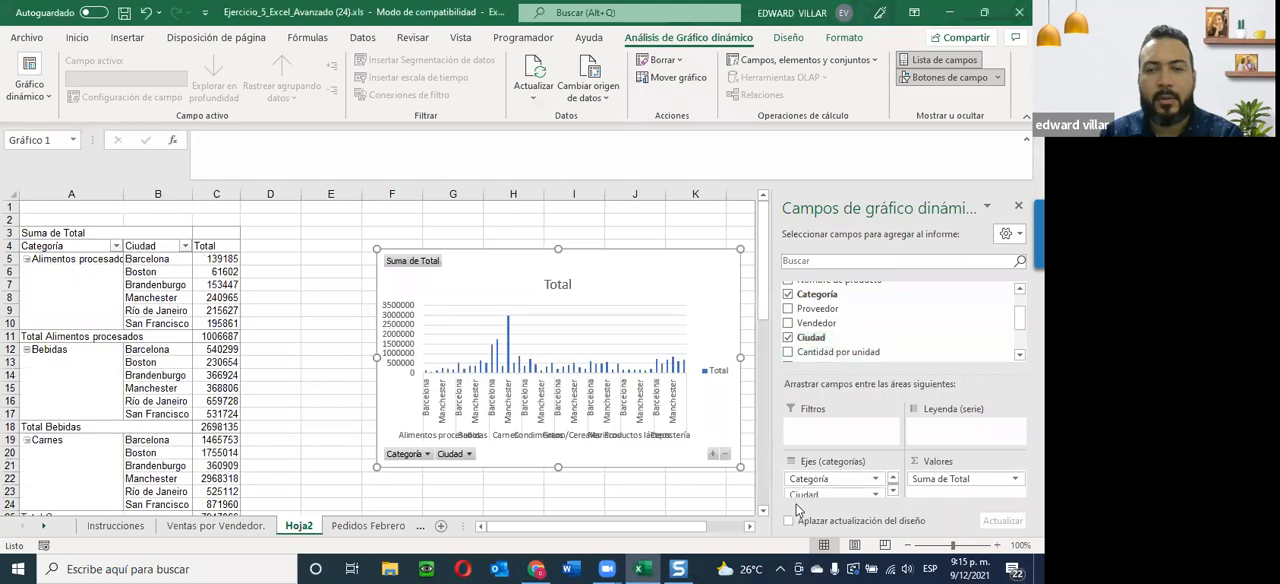
left_click_drag(801, 499, 942, 432)
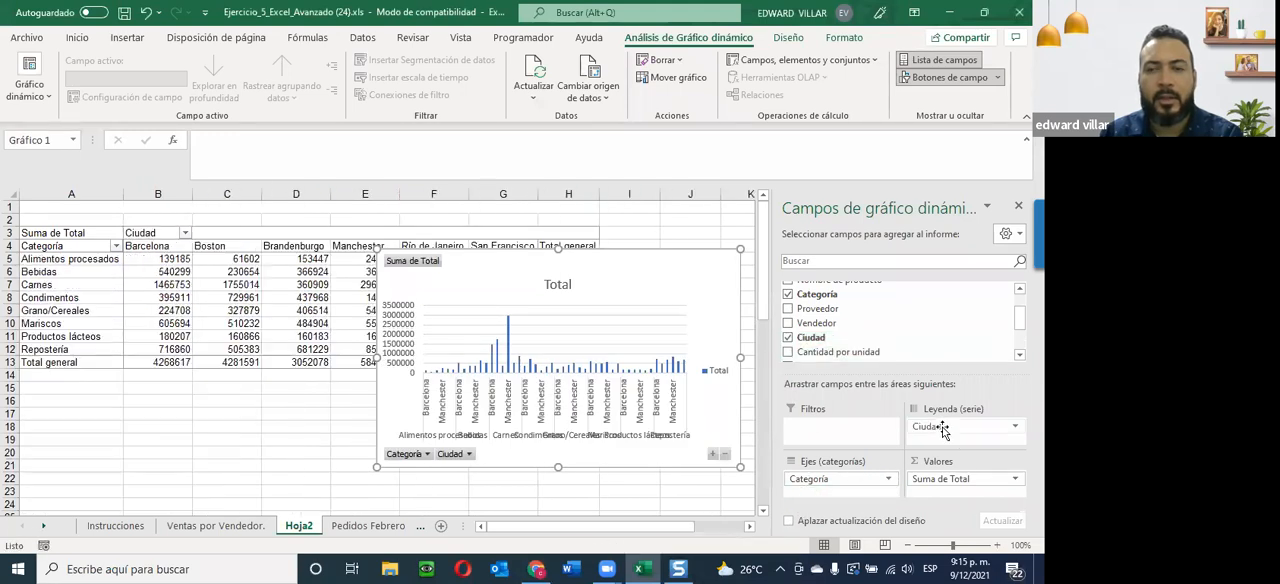
Shift the chart down to uncover part of the table, and apply the default accounting format to pivot values B5:H13.
left_click_drag(642, 278, 591, 345)
left_click_drag(149, 259, 571, 361)
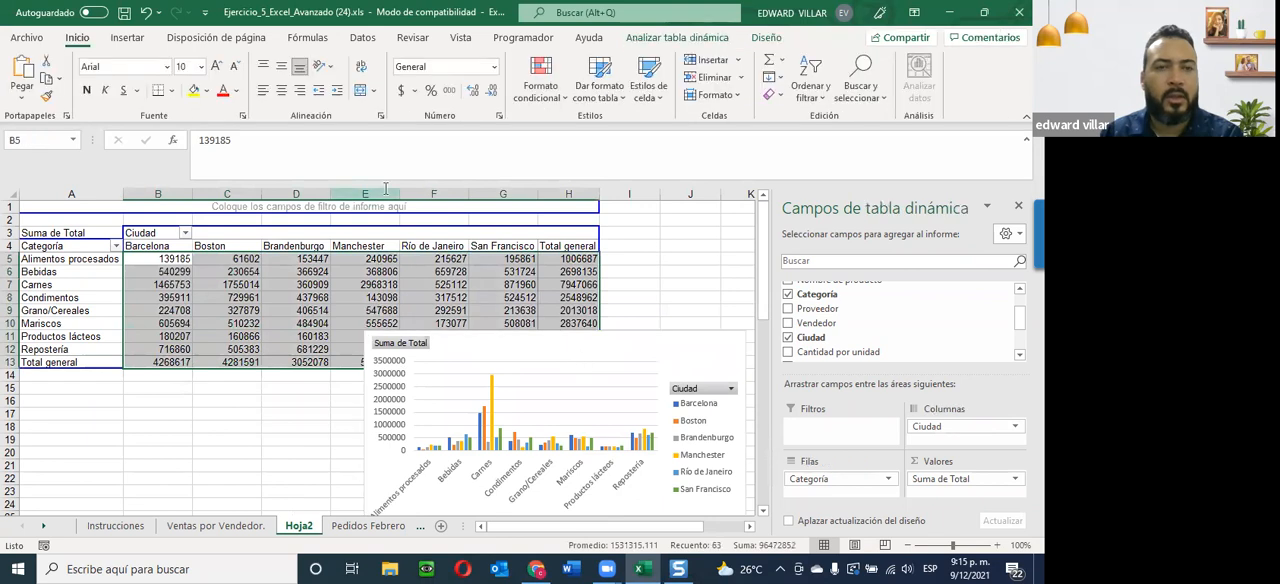
left_click(401, 90)
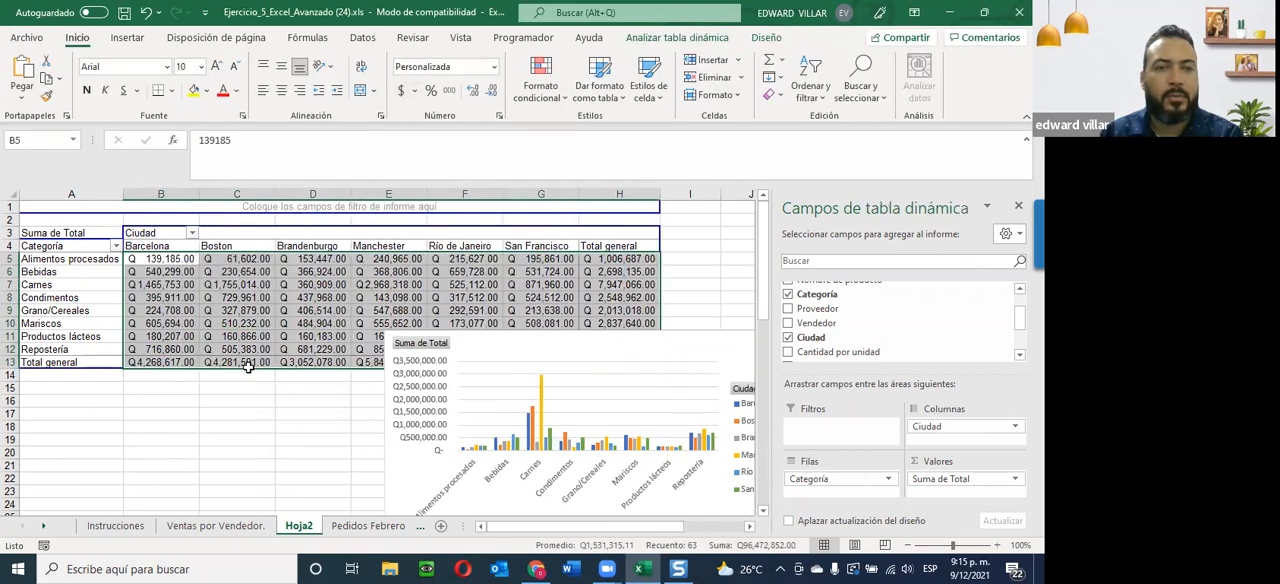
Move the category chart below the pivot table's totals row, and check the required sheet name in the Snagit Editor instructions.
scroll(561, 409, "down", 2)
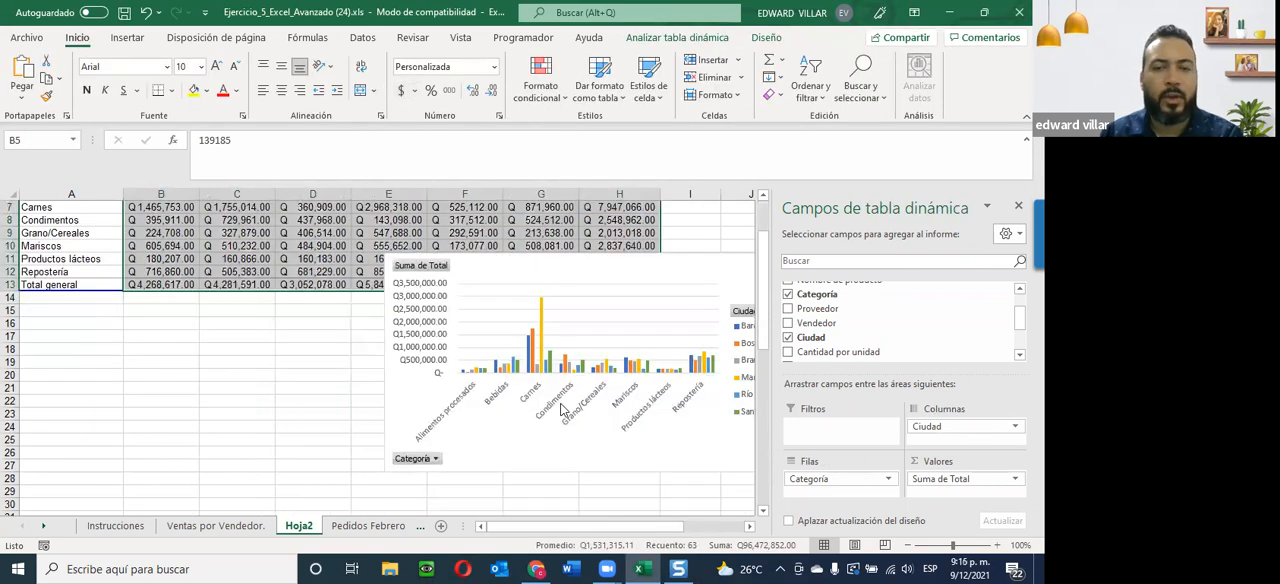
left_click_drag(605, 296, 527, 314)
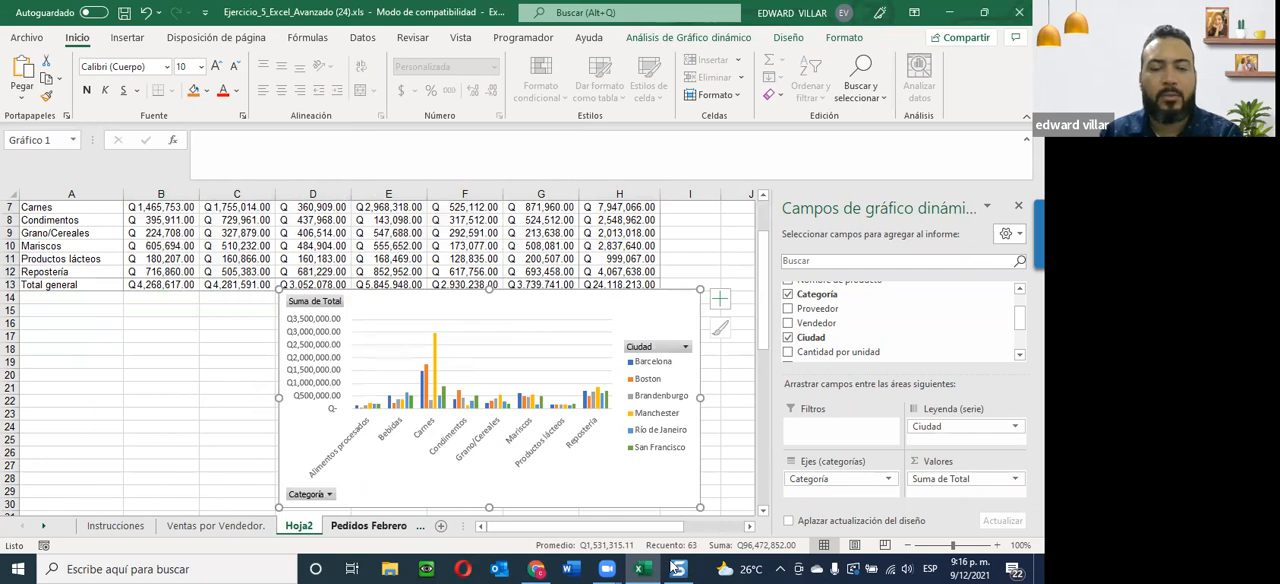
key("alt+Tab")
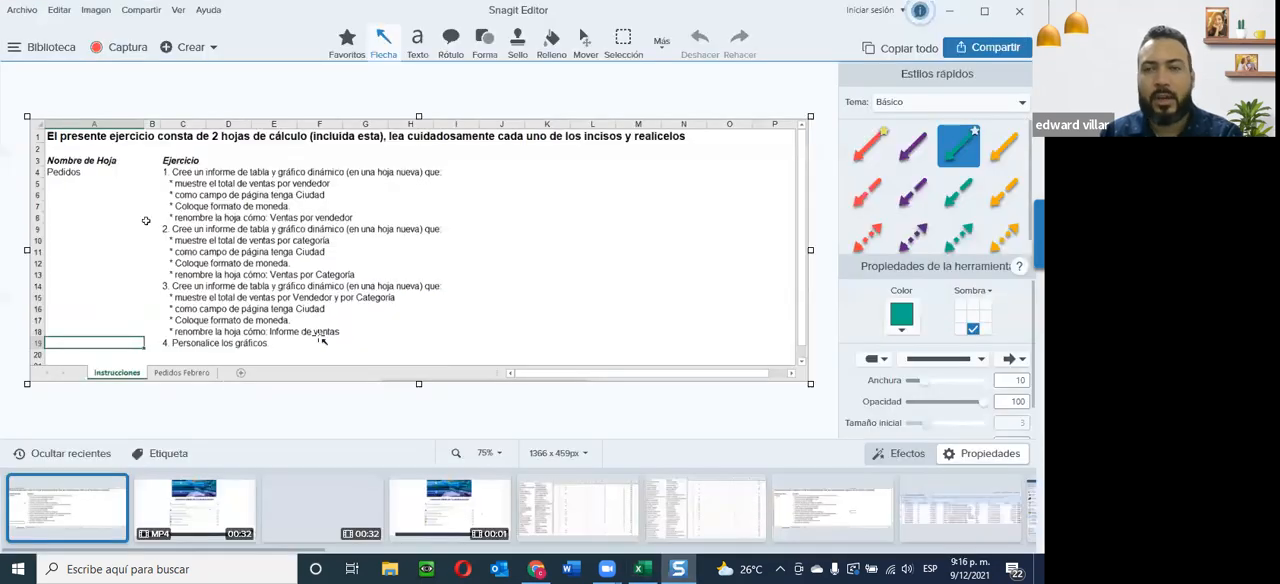
left_click(954, 13)
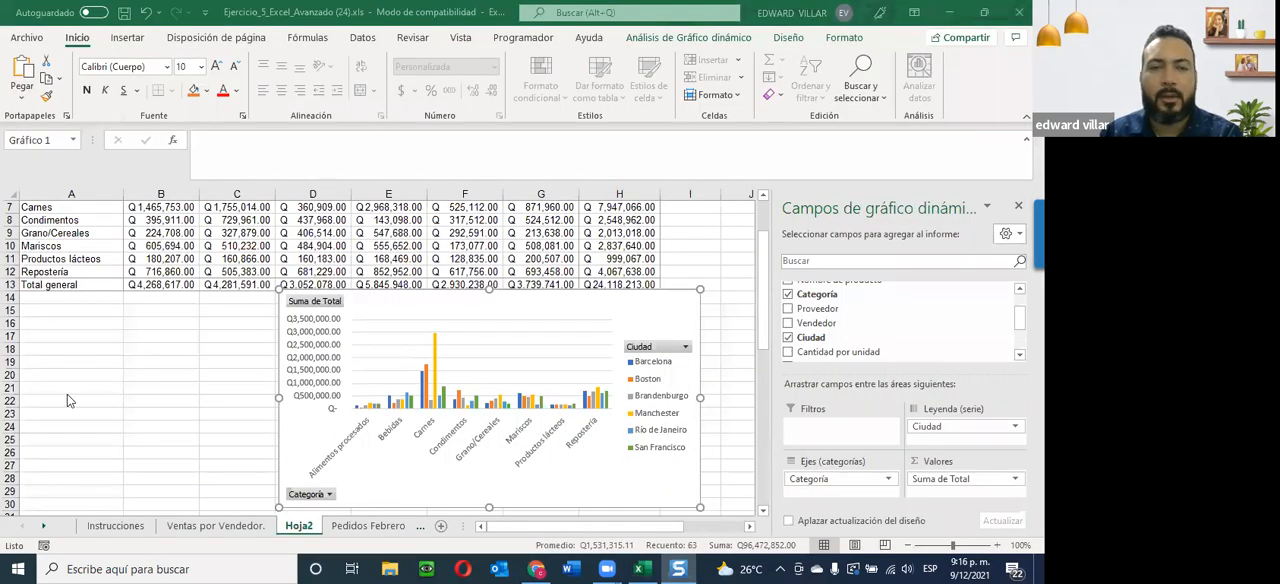
scroll(140, 415, "up", 2)
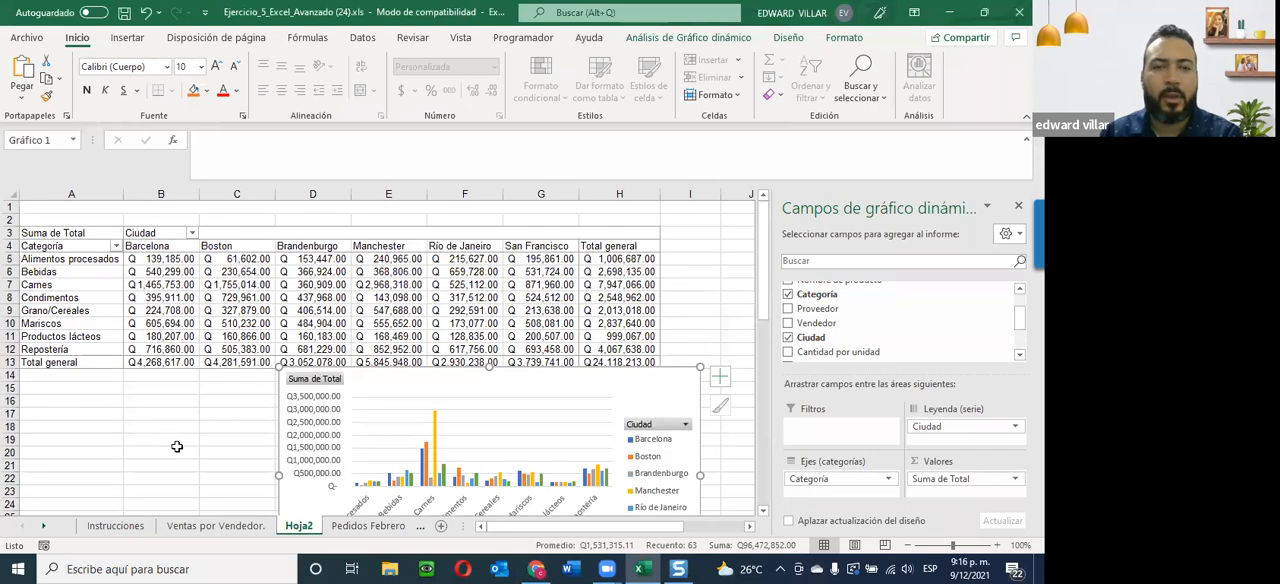
left_click(176, 447)
left_click(134, 438)
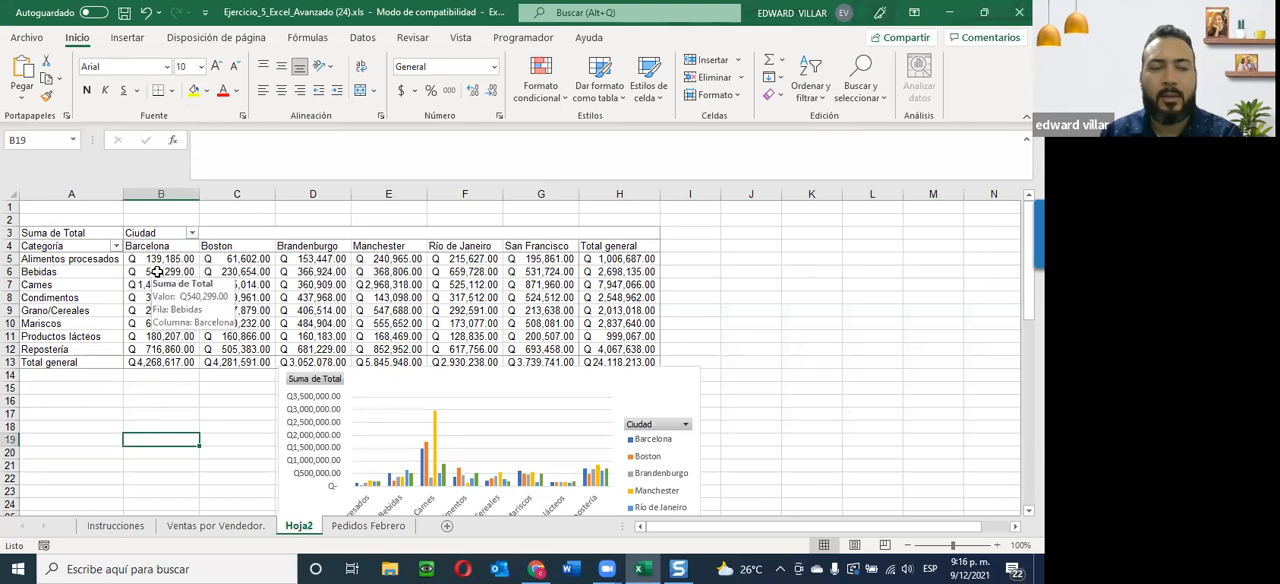
left_click(402, 424)
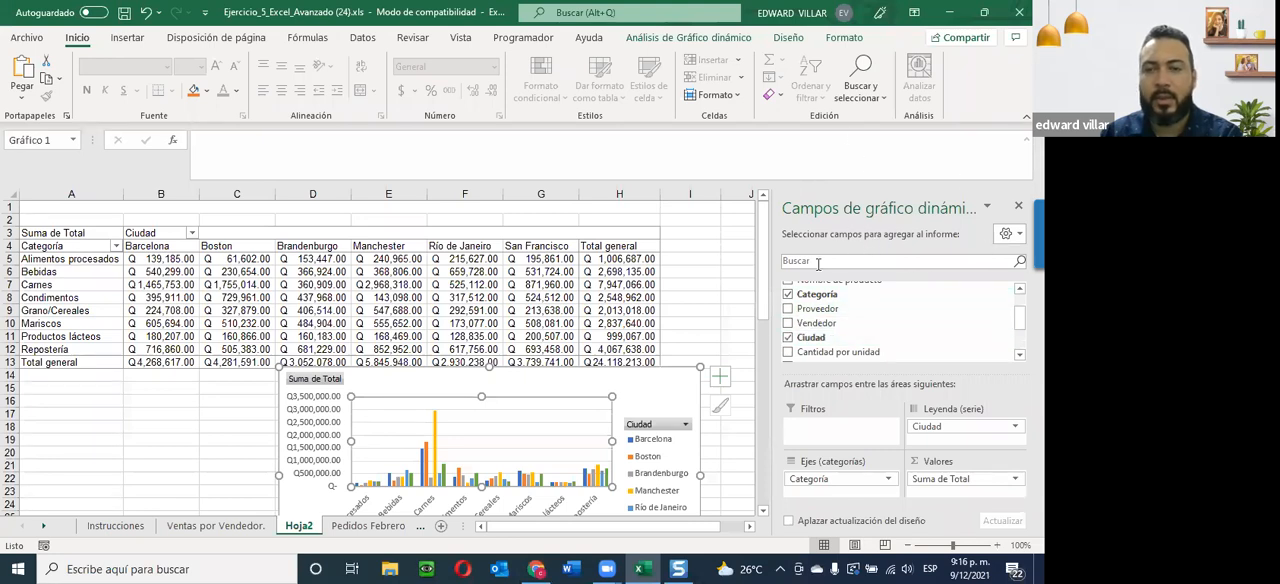
left_click(712, 322)
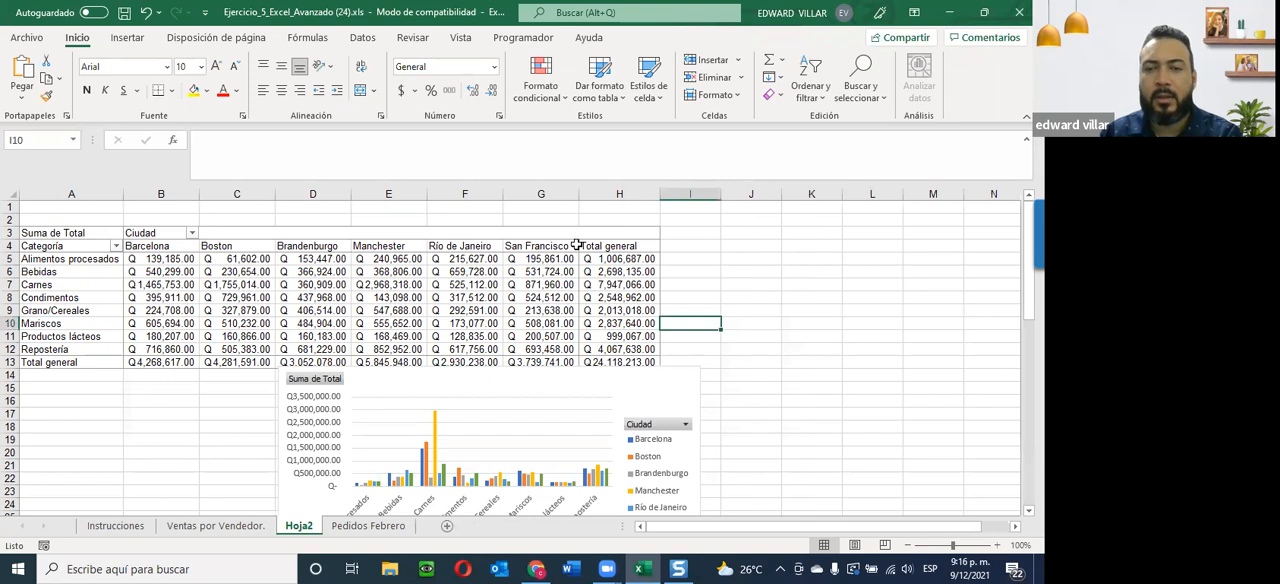
left_click(173, 308)
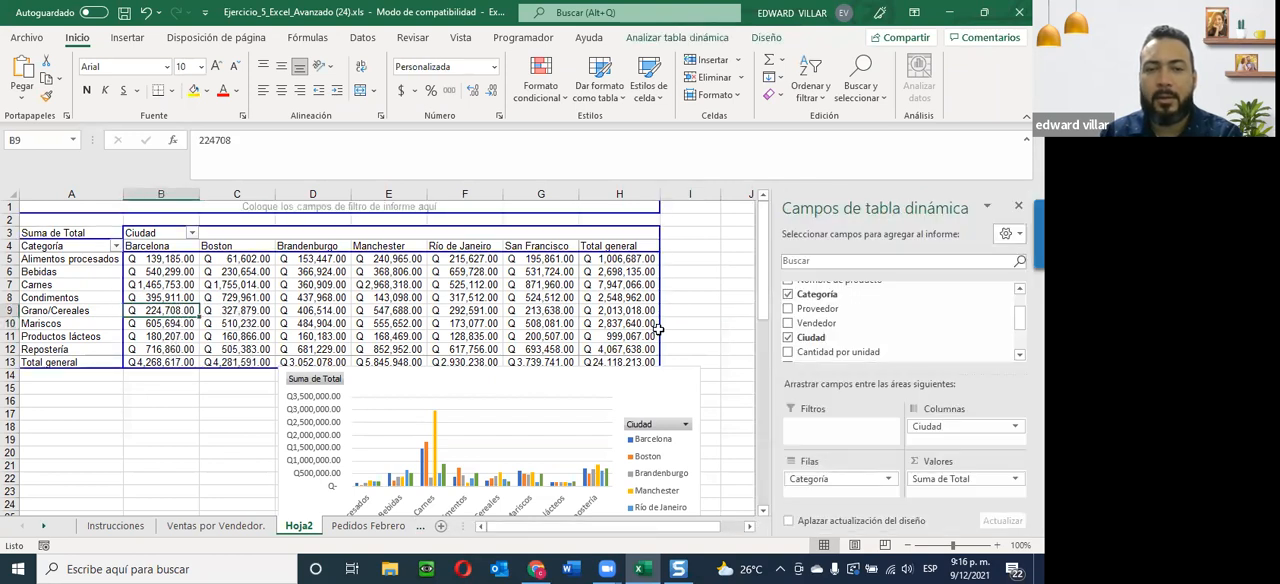
left_click(709, 289)
left_click(549, 395)
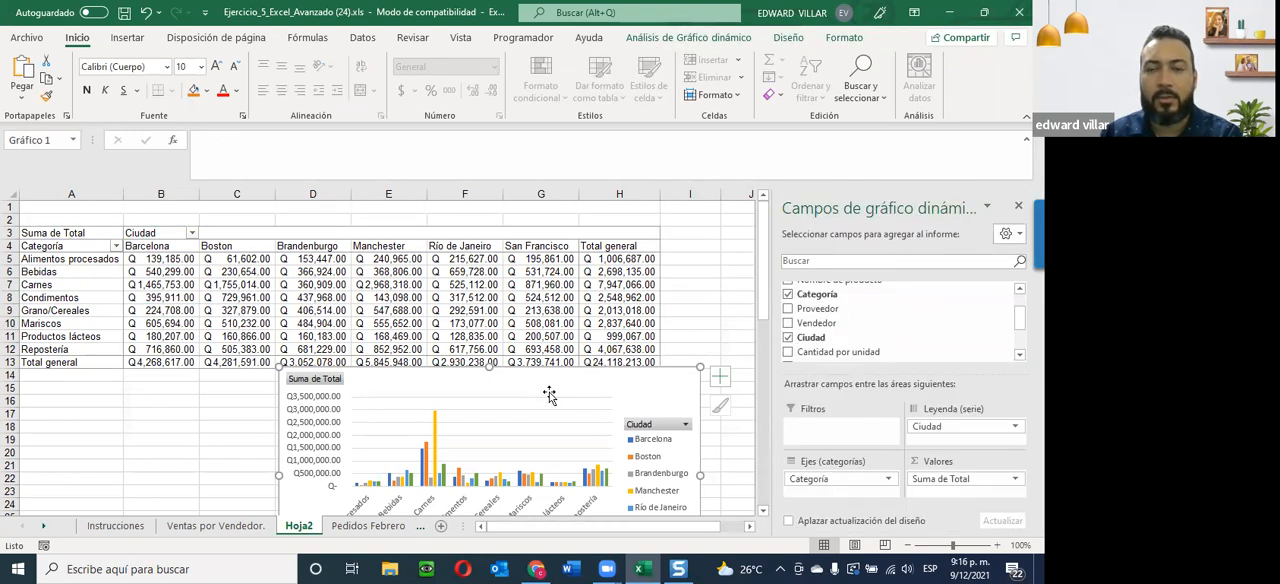
left_click(727, 247)
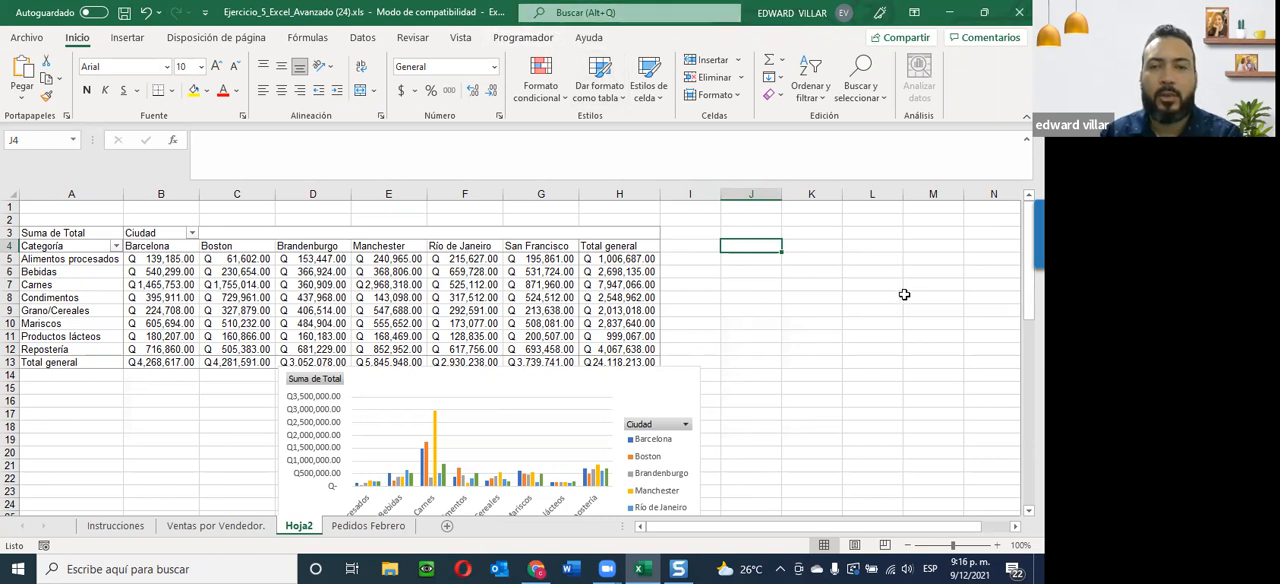
left_click(834, 235)
left_click(887, 293)
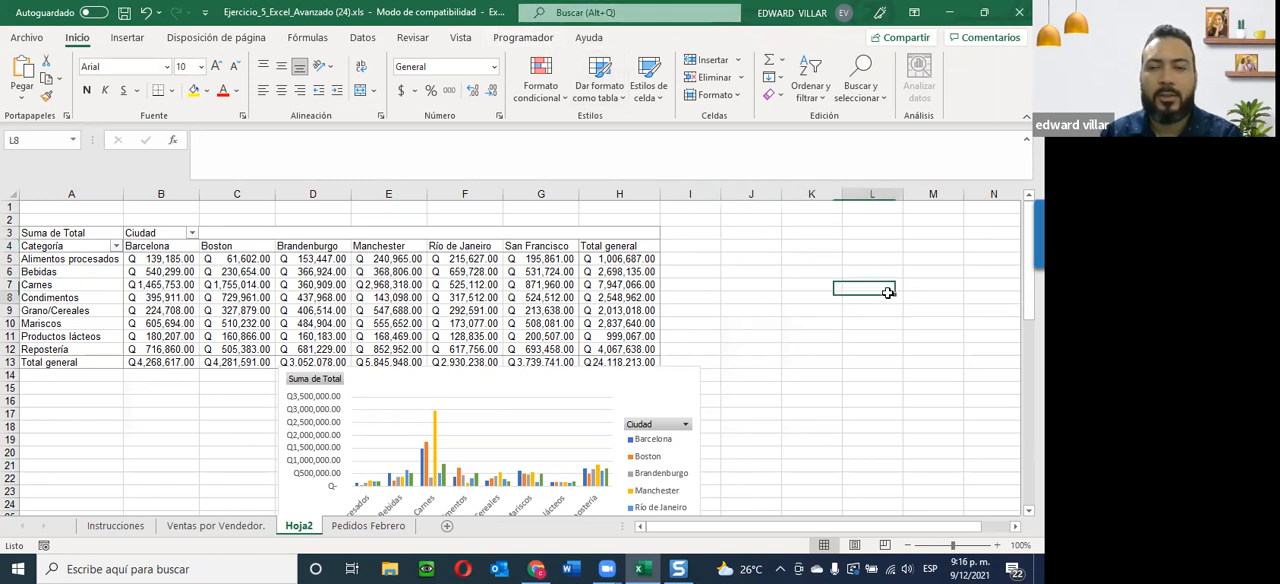
left_click(765, 286)
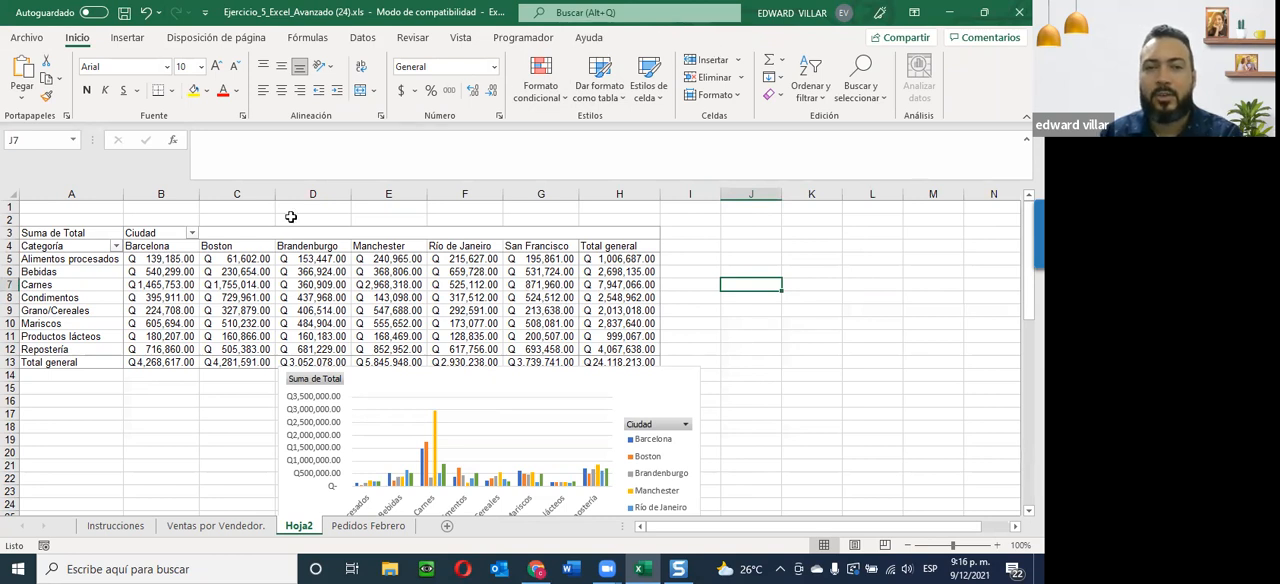
Apply the light blue banded style from the first row of the Medio styles to the Categoría by Ciudad pivot table.
left_click(225, 284)
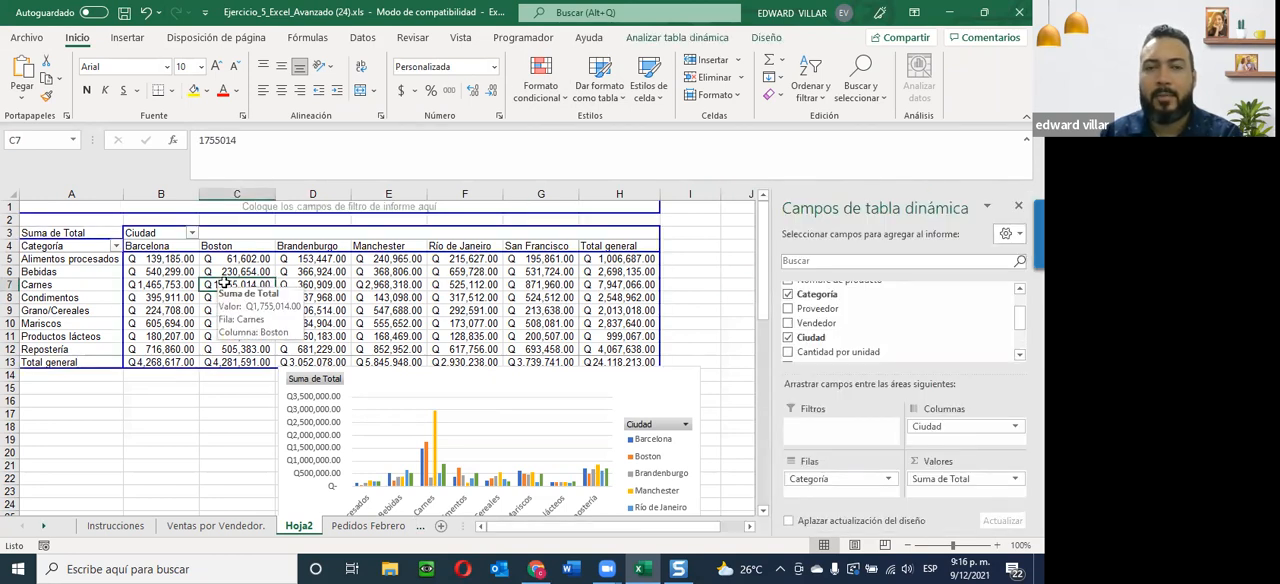
left_click(655, 37)
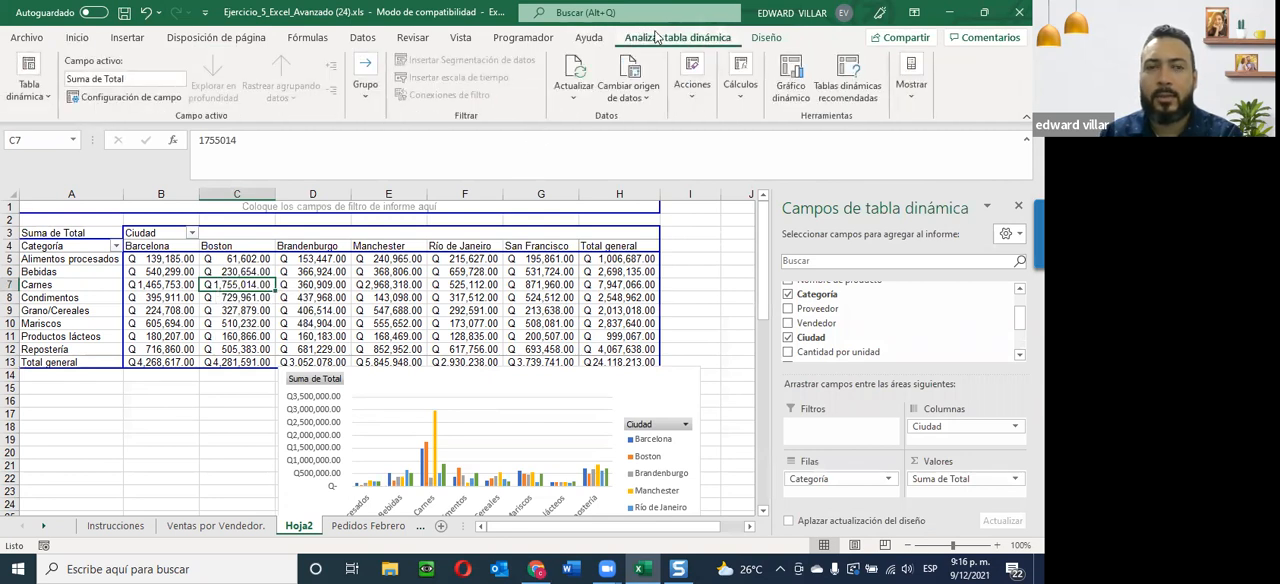
left_click(766, 37)
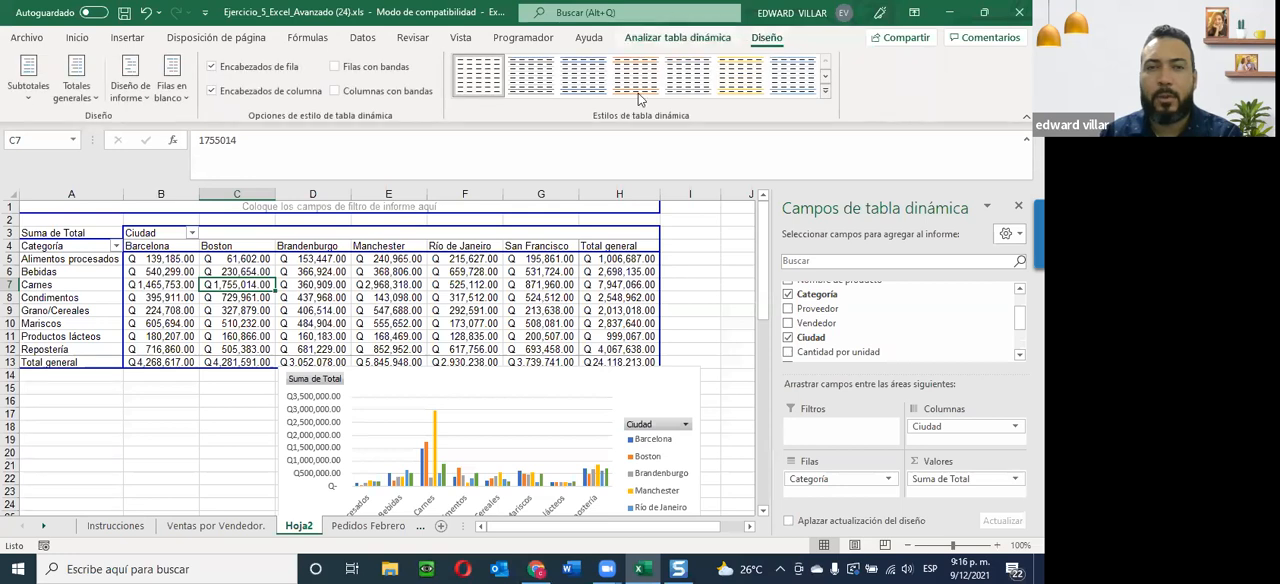
left_click(824, 93)
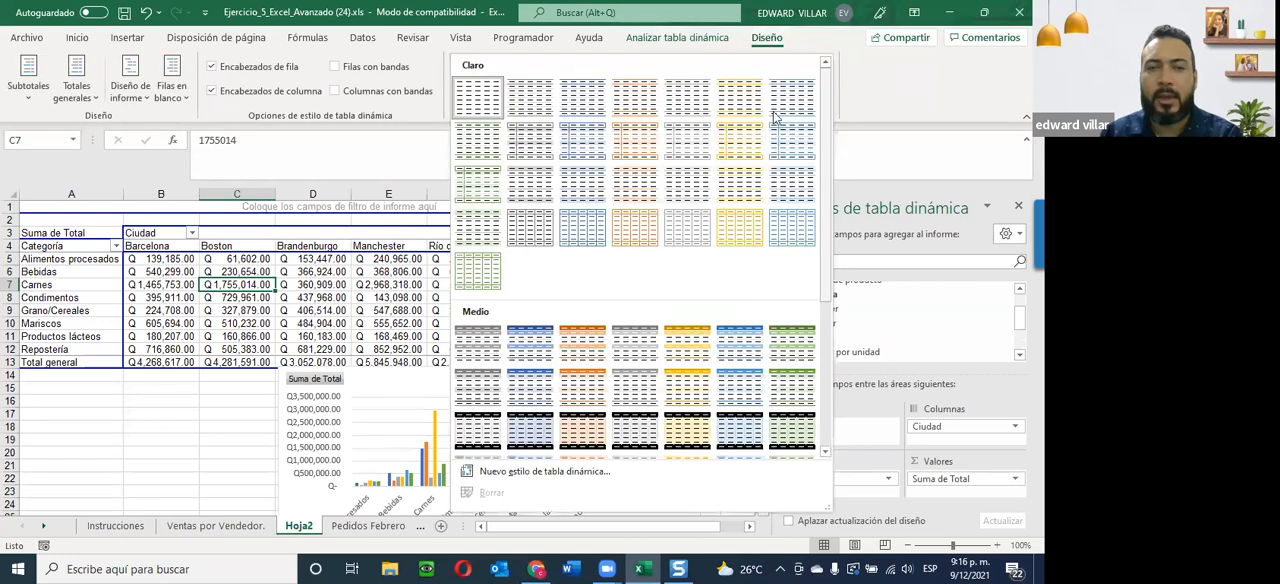
left_click(535, 350)
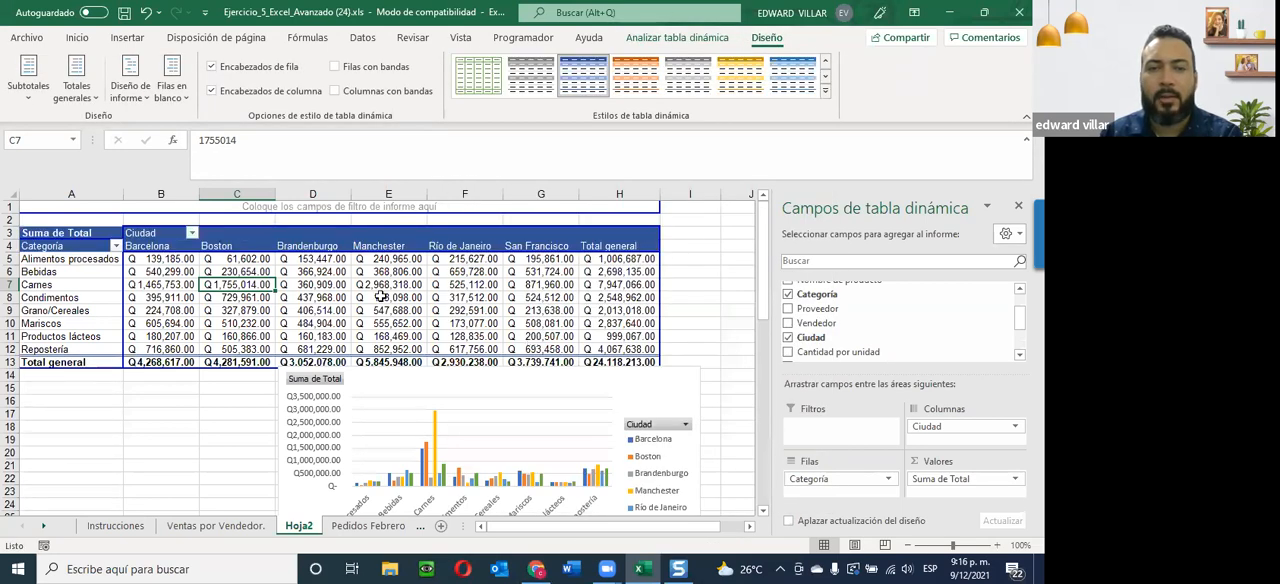
left_click(825, 92)
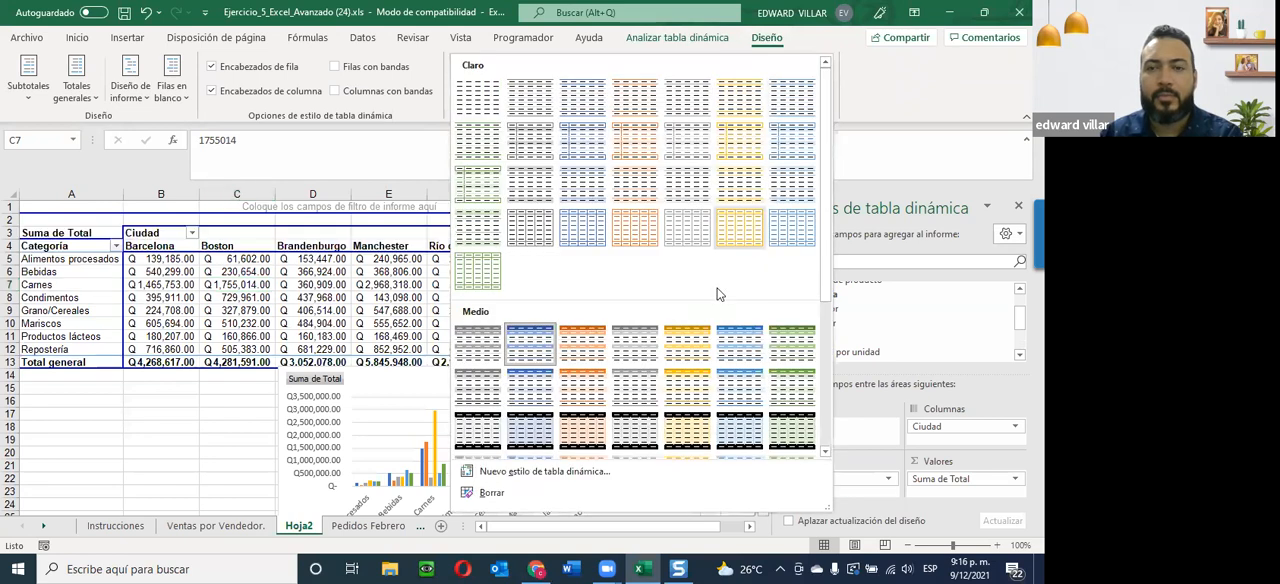
left_click(741, 346)
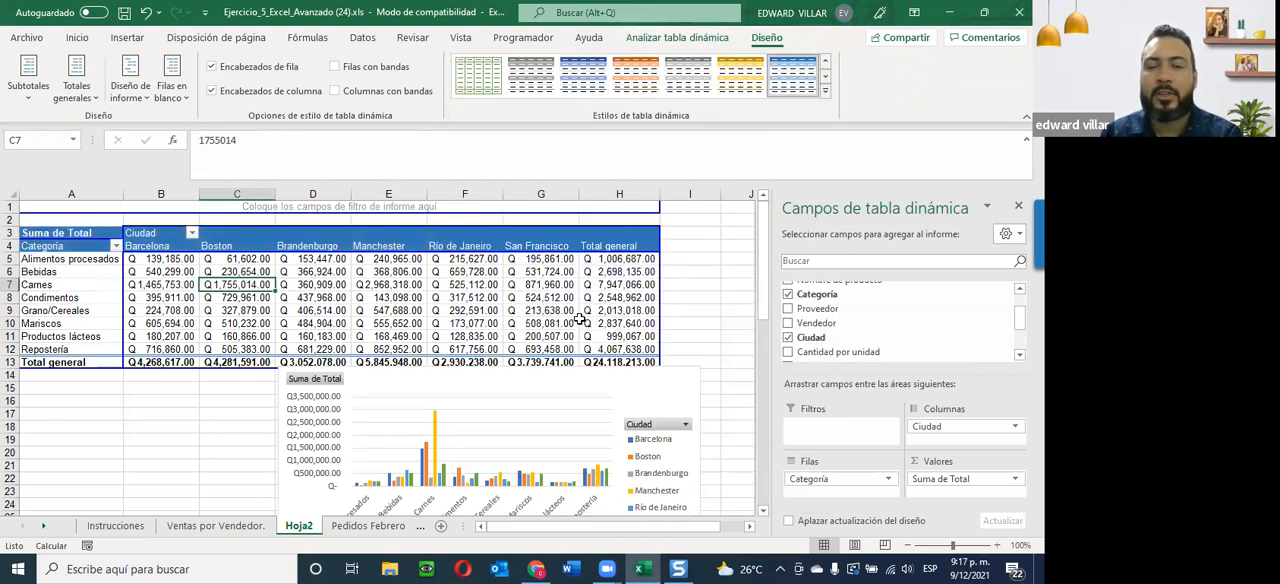
left_click(687, 42)
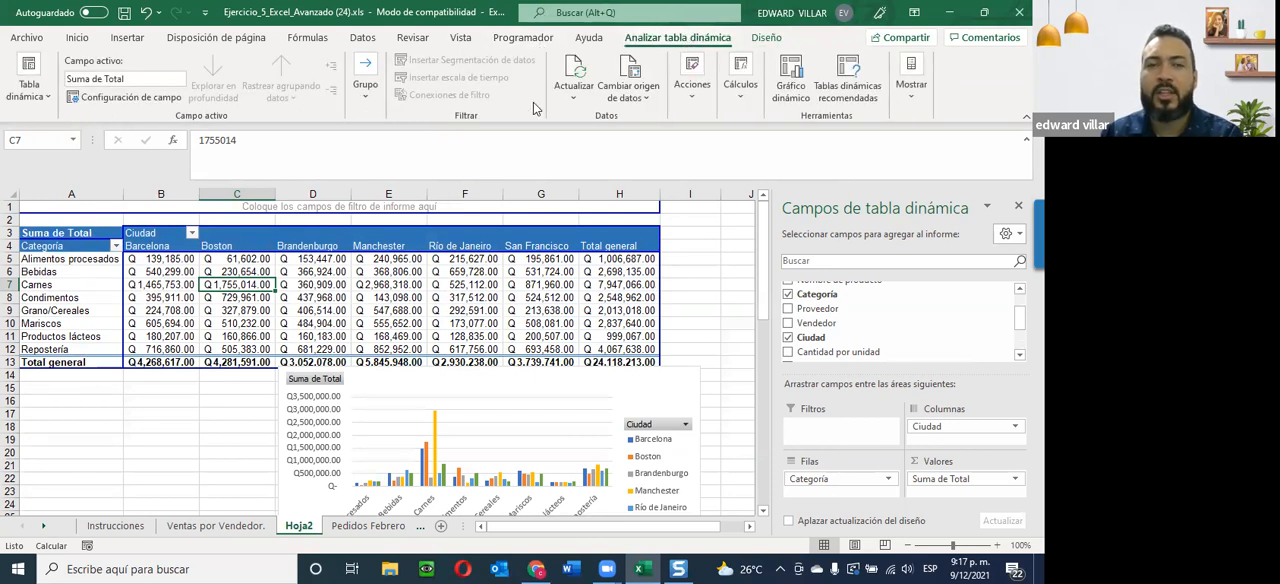
left_click(678, 285)
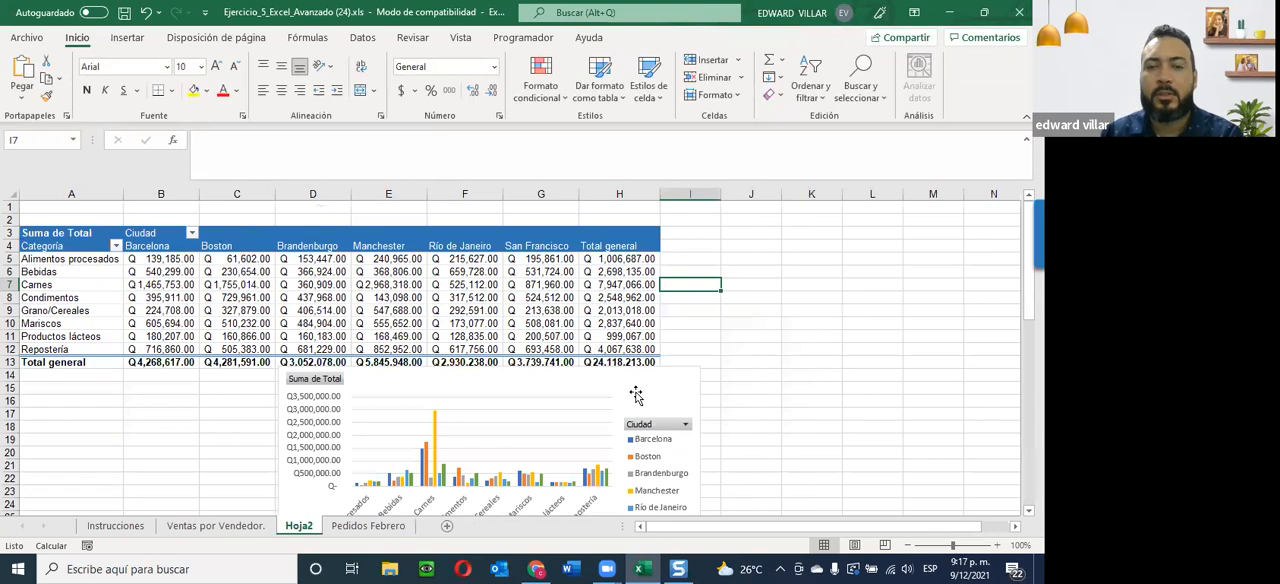
Review the pivot chart's design, quick layout and format options, and the available insert commands.
left_click(636, 395)
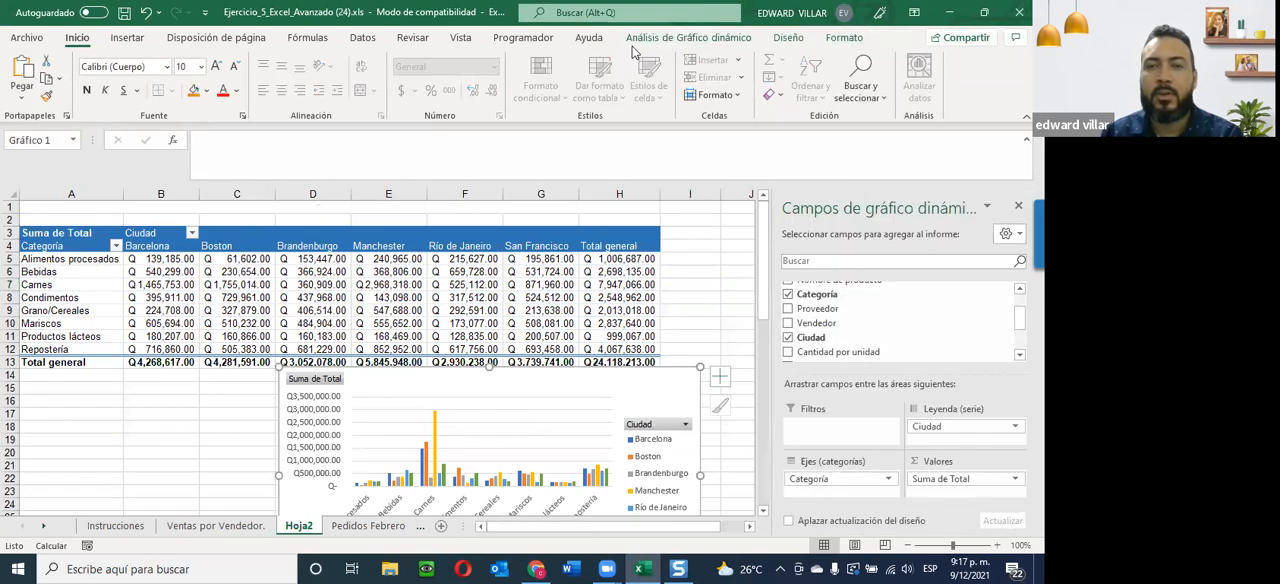
left_click(688, 37)
left_click(789, 37)
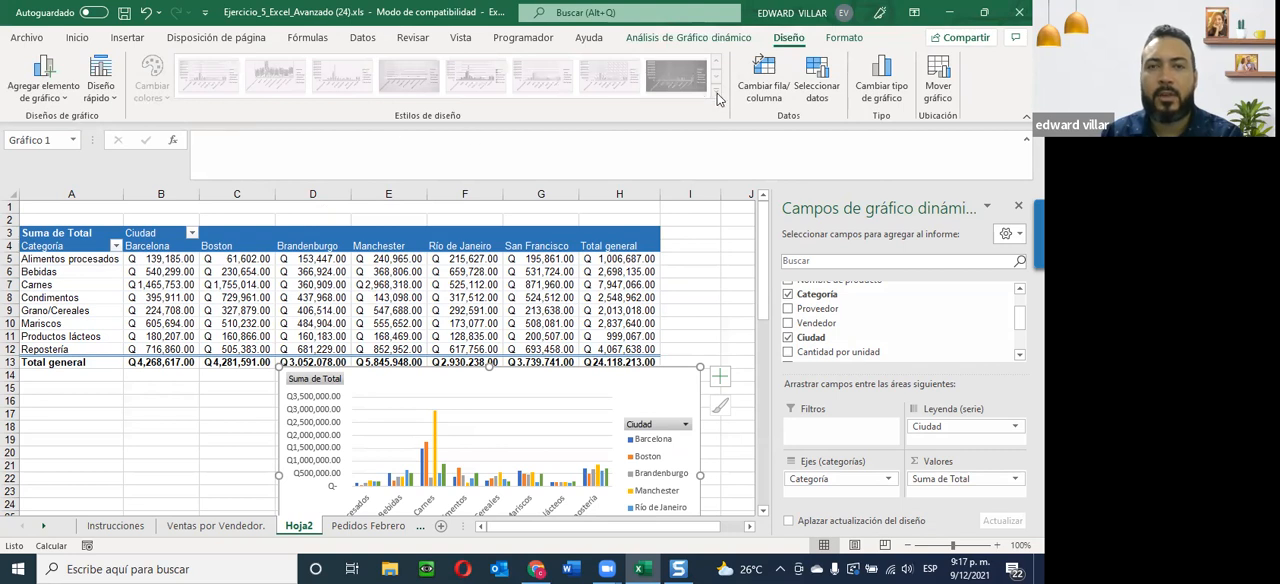
left_click(100, 80)
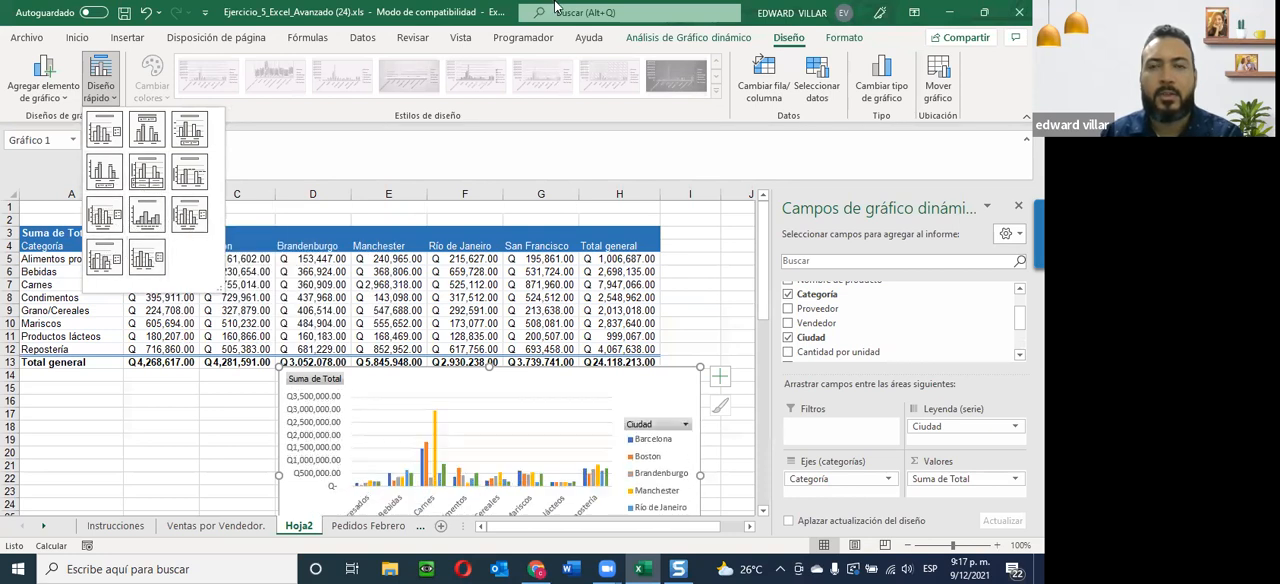
left_click(690, 278)
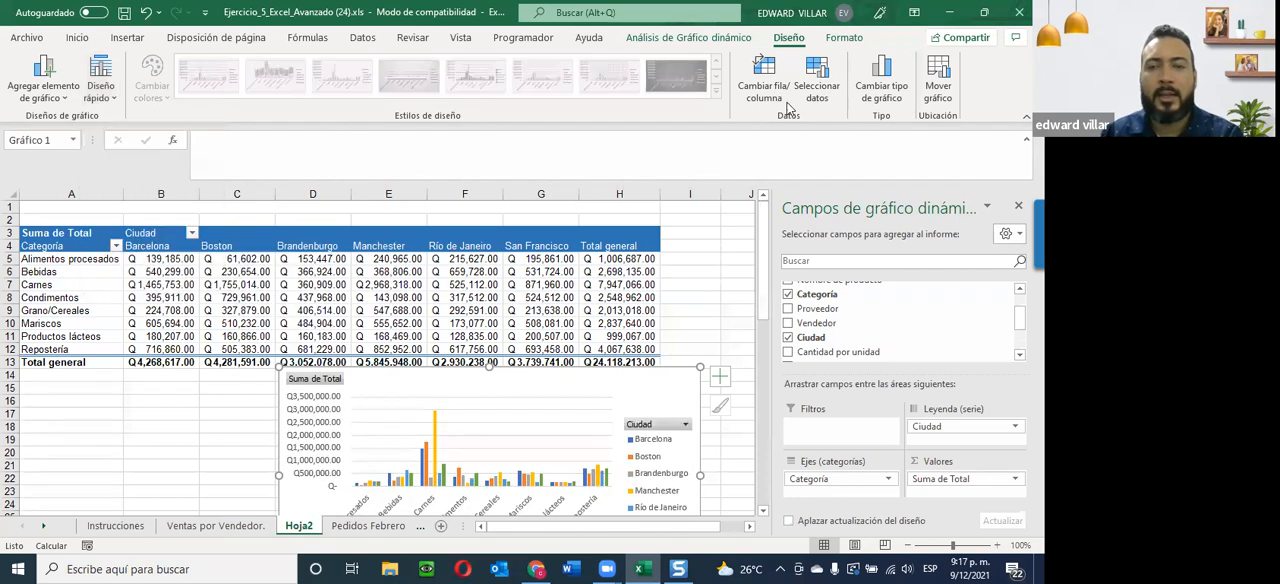
left_click(845, 38)
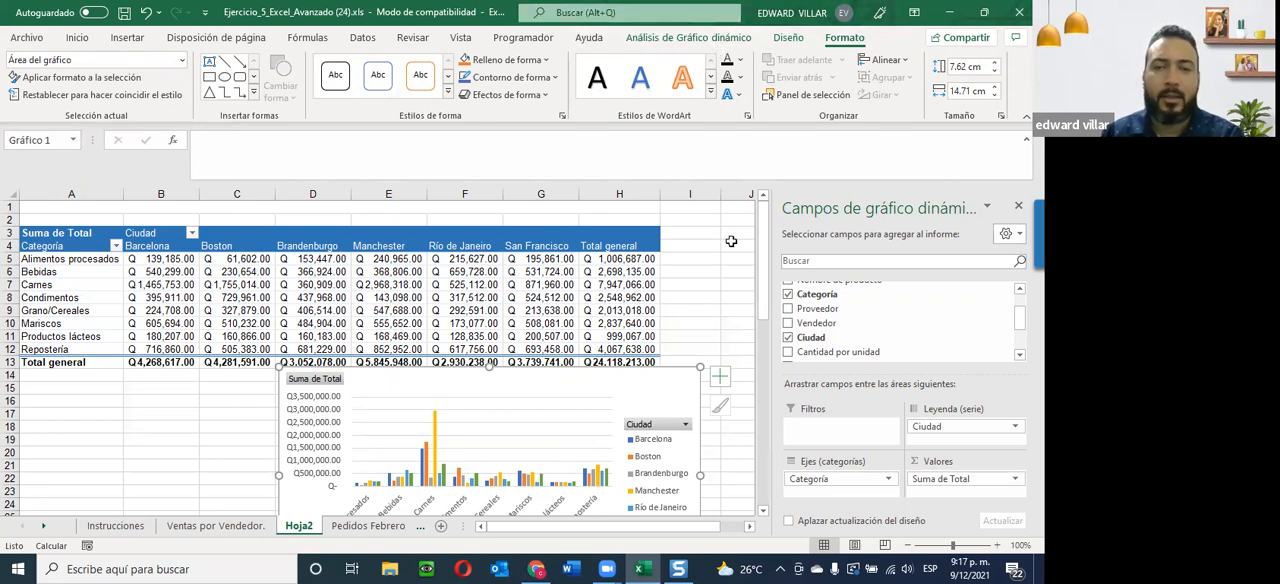
left_click(700, 270)
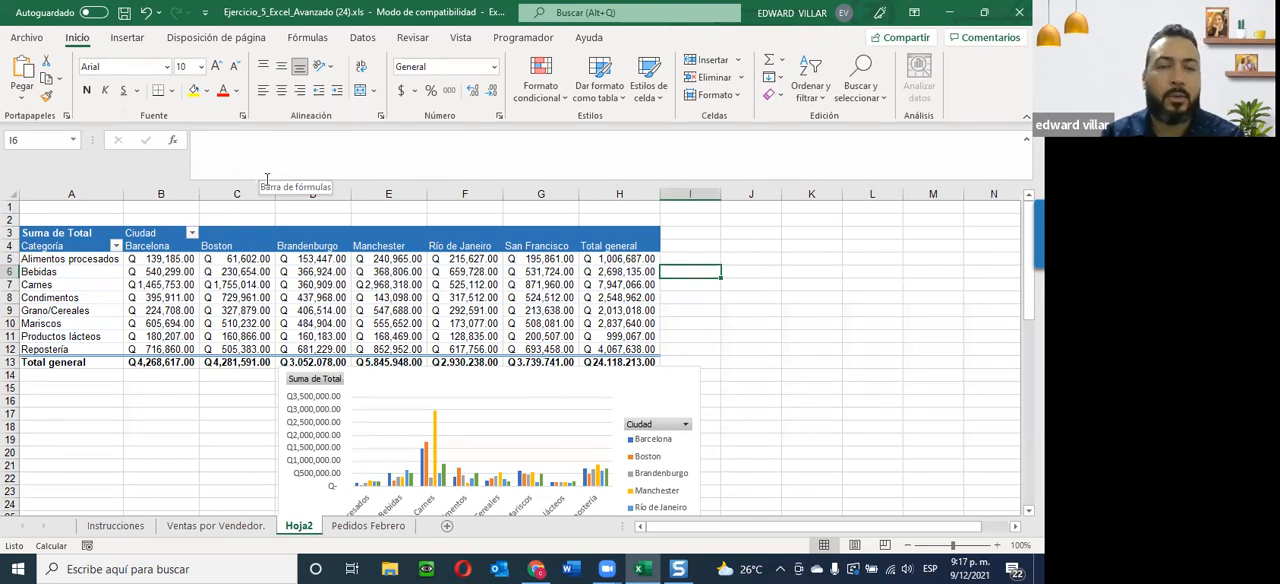
left_click(127, 37)
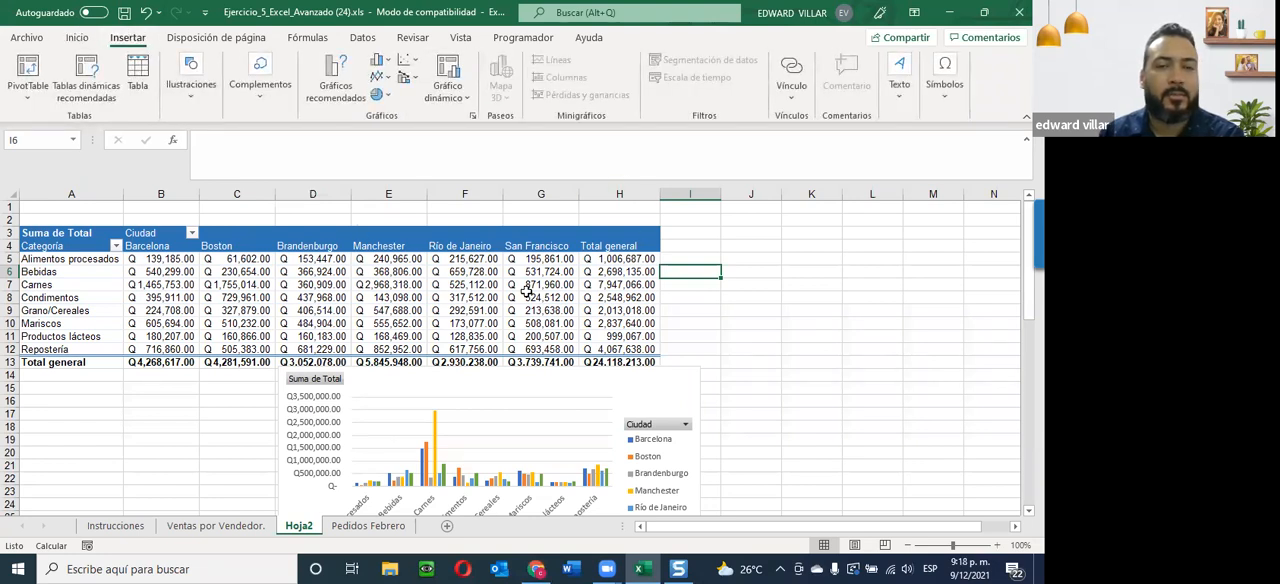
Move the pivot chart slightly left and down so it clears the pivot table's Total general row.
left_click(917, 358)
left_click(470, 382)
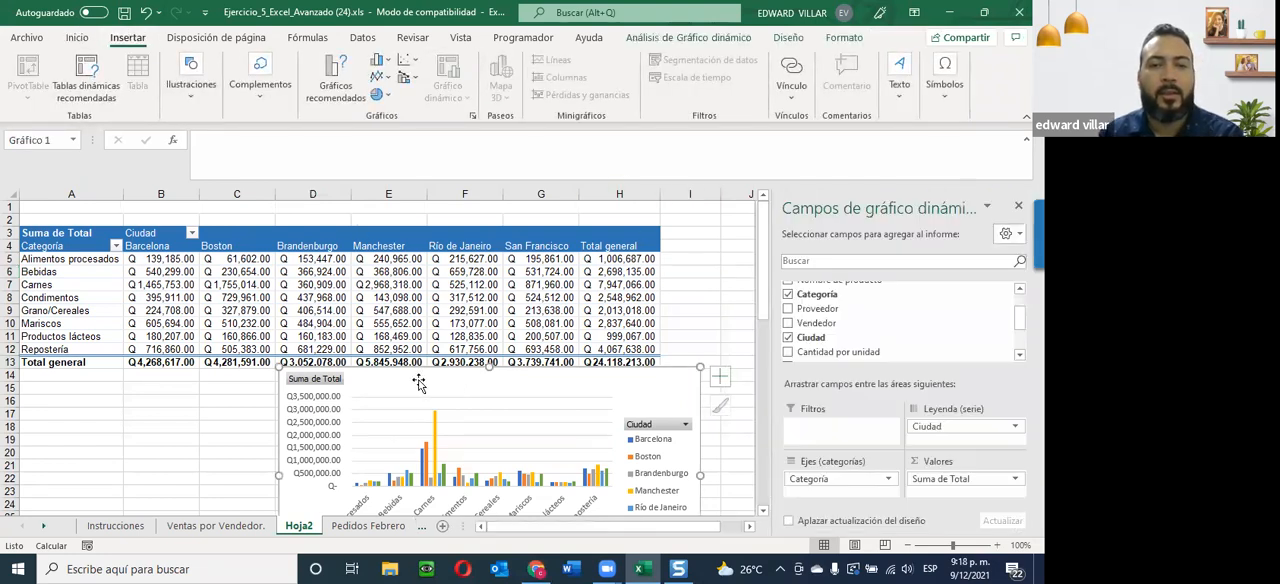
left_click_drag(400, 381, 343, 390)
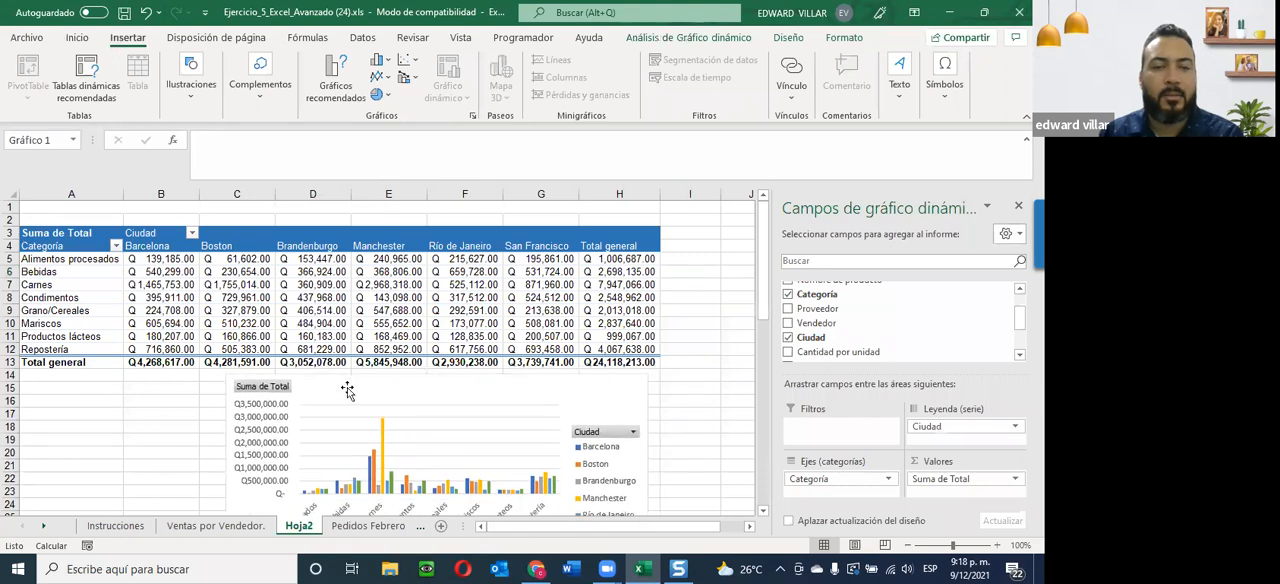
left_click(174, 398)
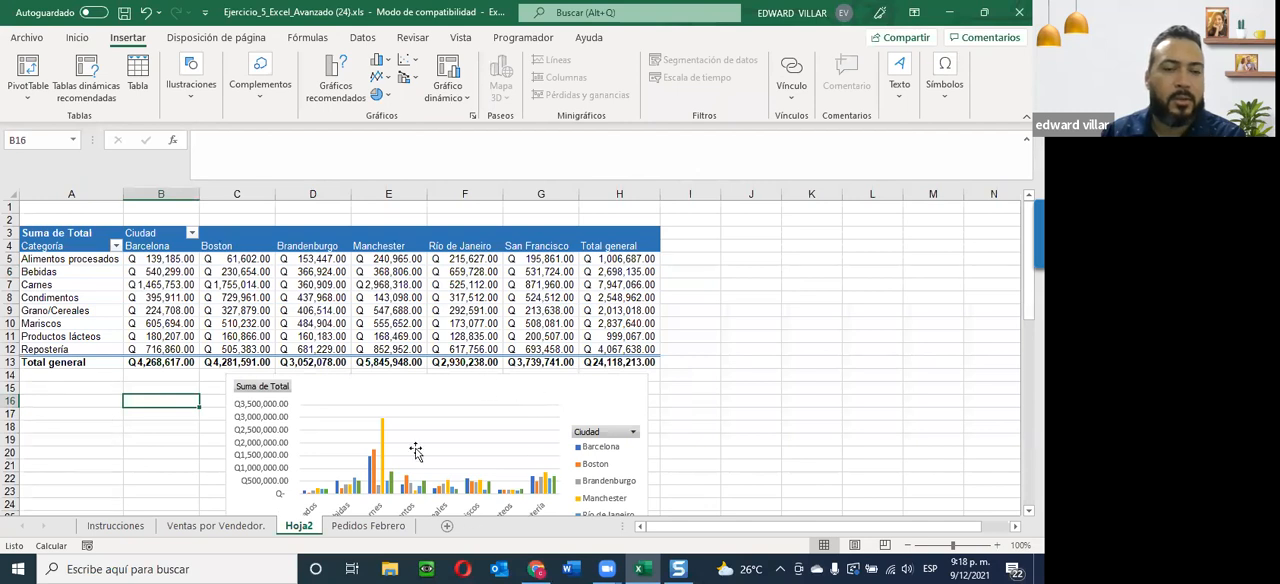
left_click(397, 384)
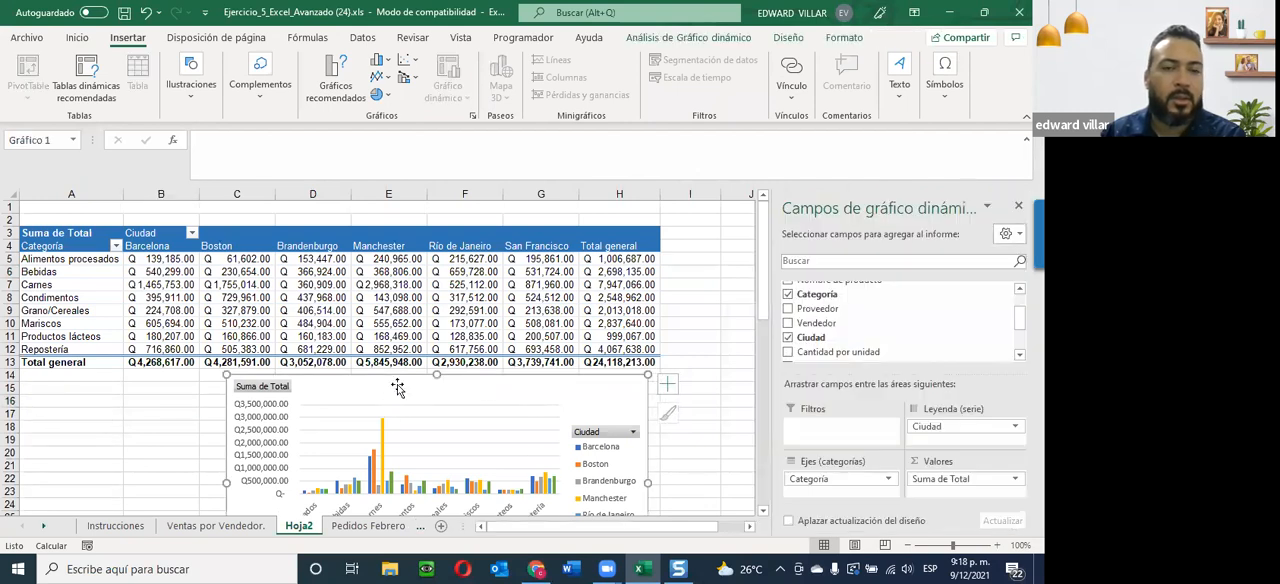
left_click(732, 297)
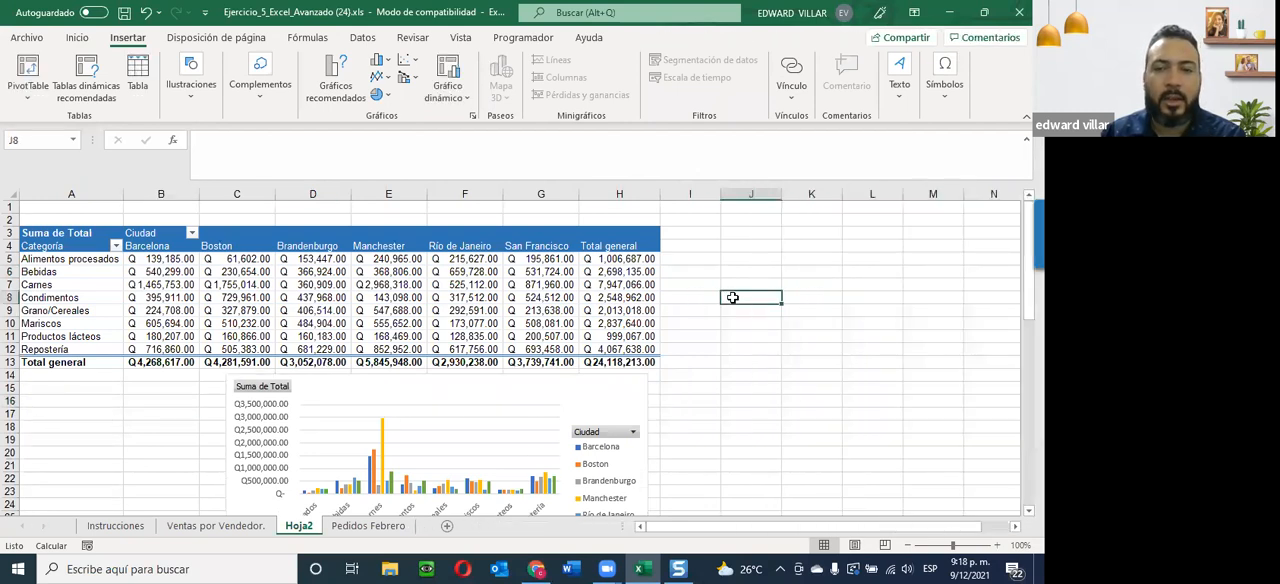
left_click(684, 241)
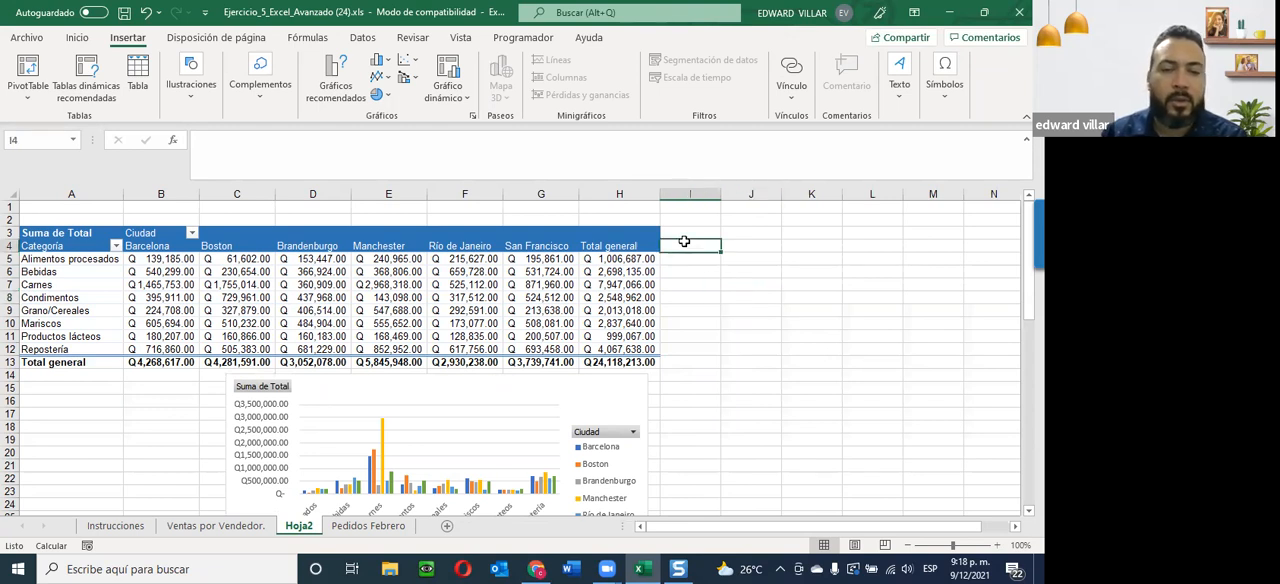
Check the Unidad 3 section of the course page in Chrome, and view the December 2021 calendar from Excel.
left_click(948, 12)
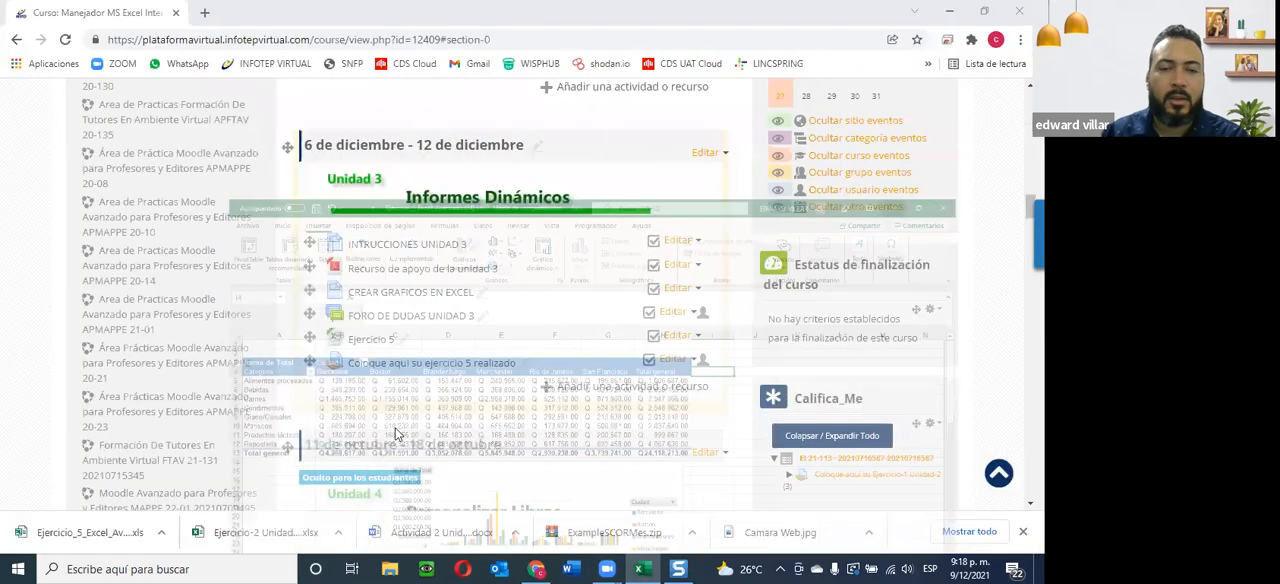
left_click(645, 567)
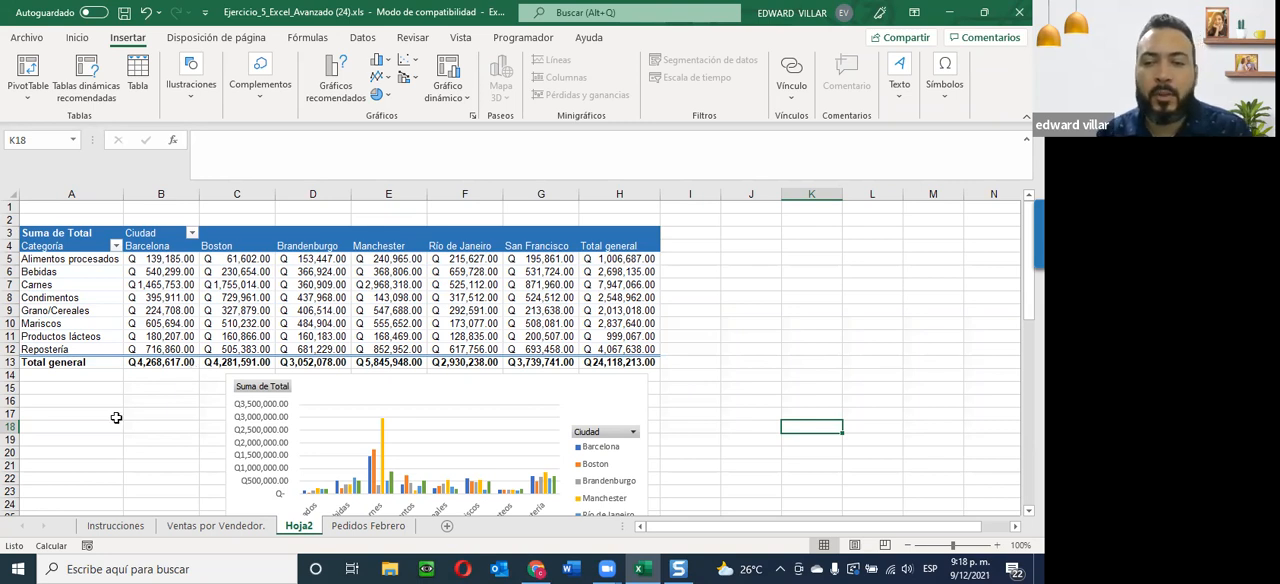
left_click(968, 568)
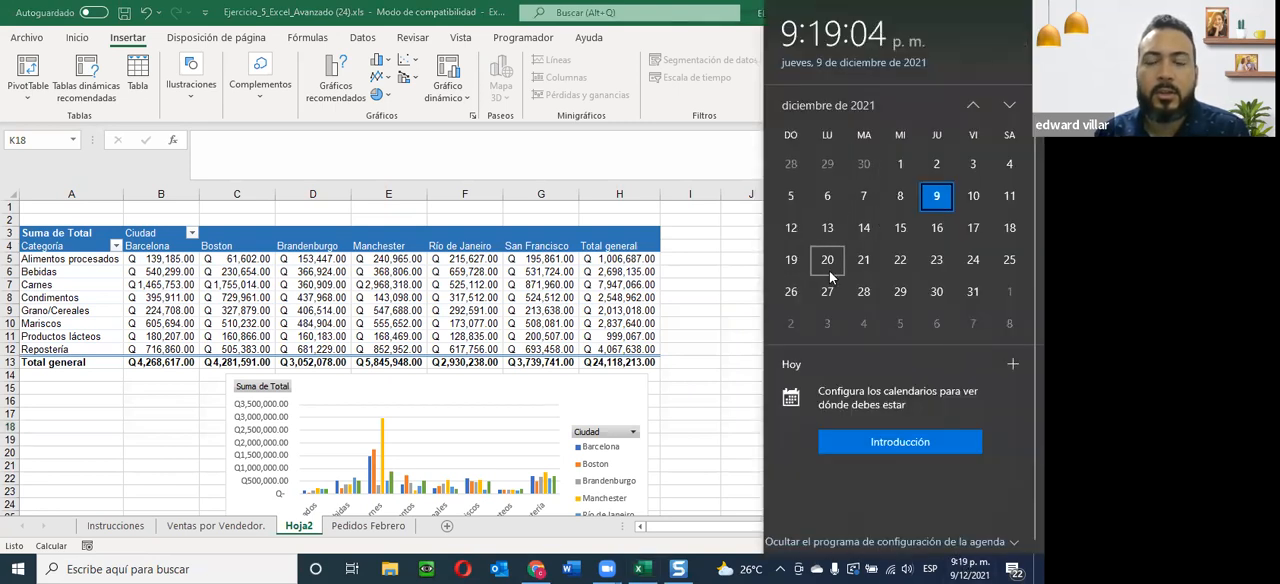